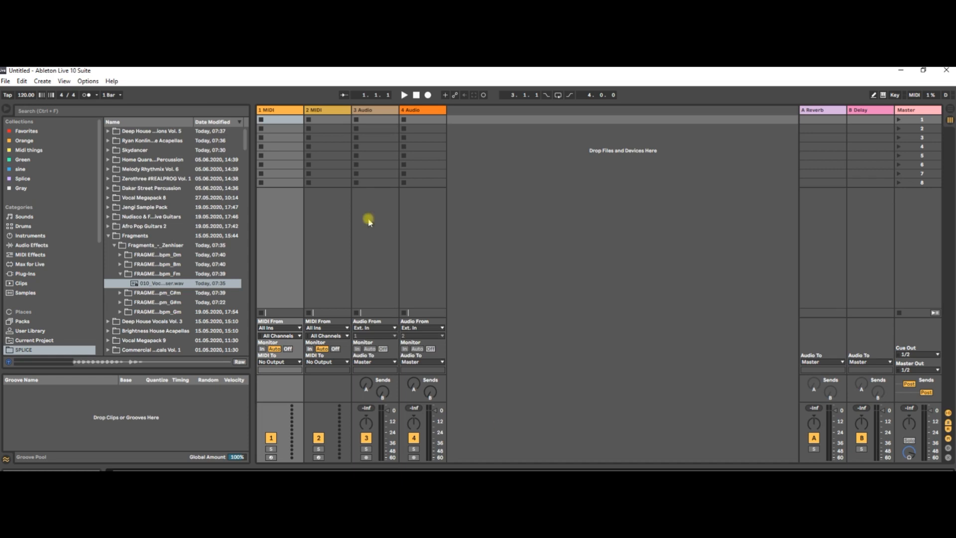
# Set the record quantization to Sixteenth-Note Quantization.
pyautogui.click(22, 81)
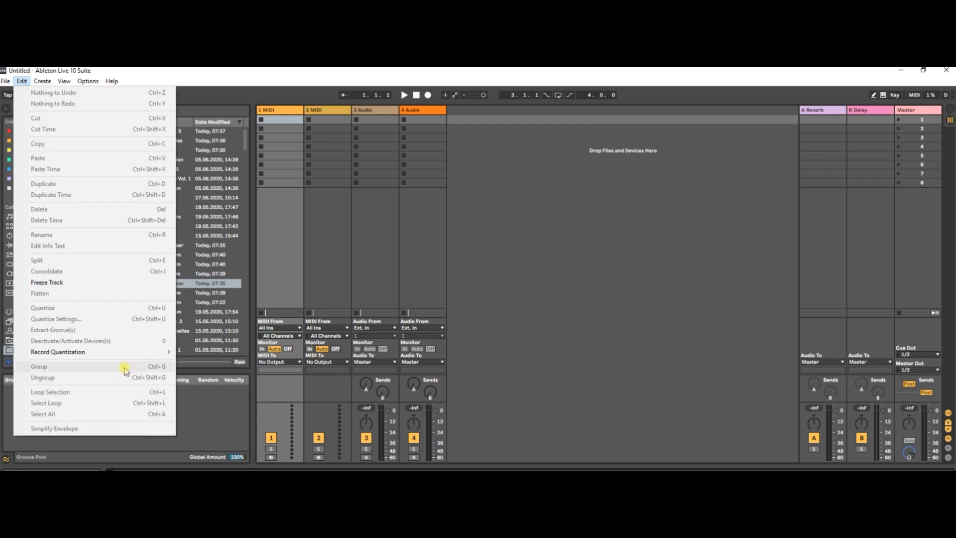
pyautogui.moveTo(120, 355)
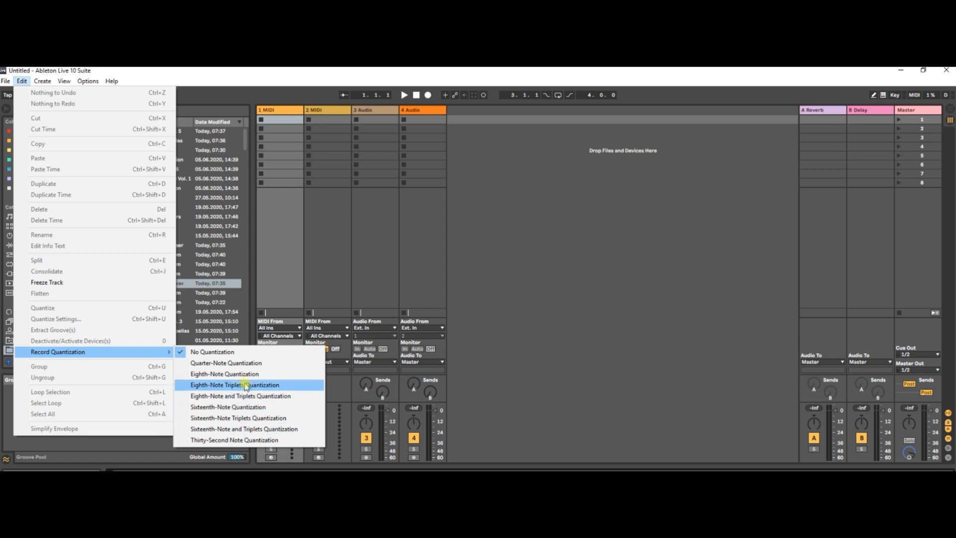
pyautogui.click(268, 410)
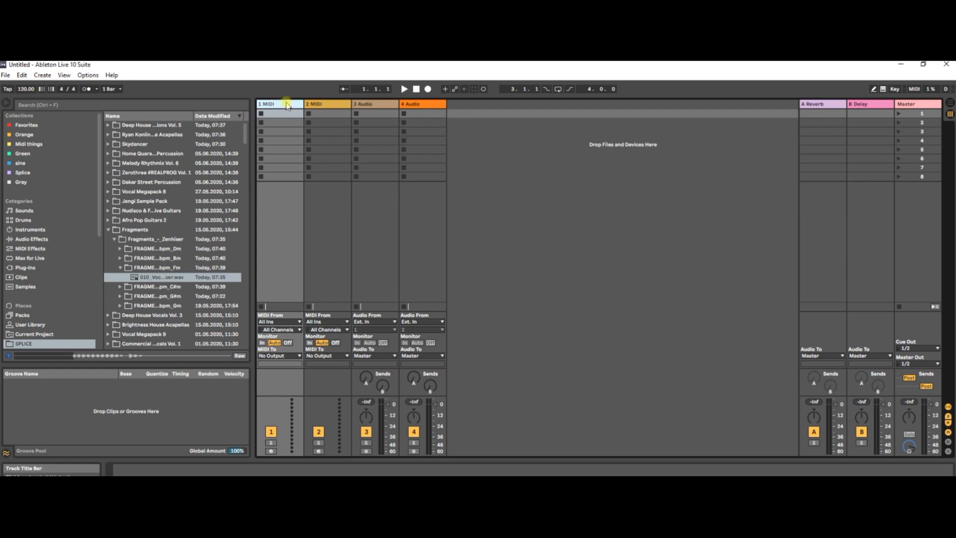
# Switch to the Arrangement View and unfold the Master track.
pyautogui.press('Tab')
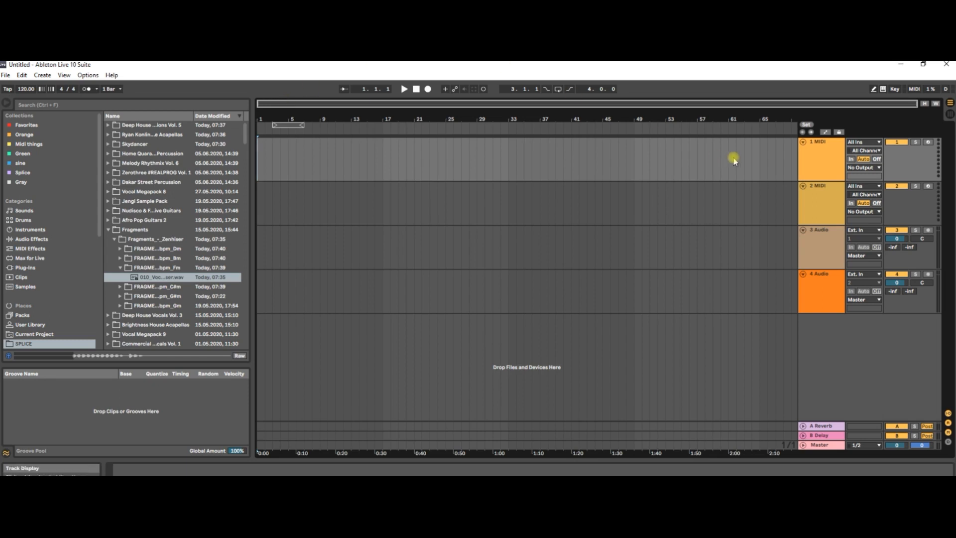
pyautogui.press('Tab')
pyautogui.press('Tab')
pyautogui.press('Tab')
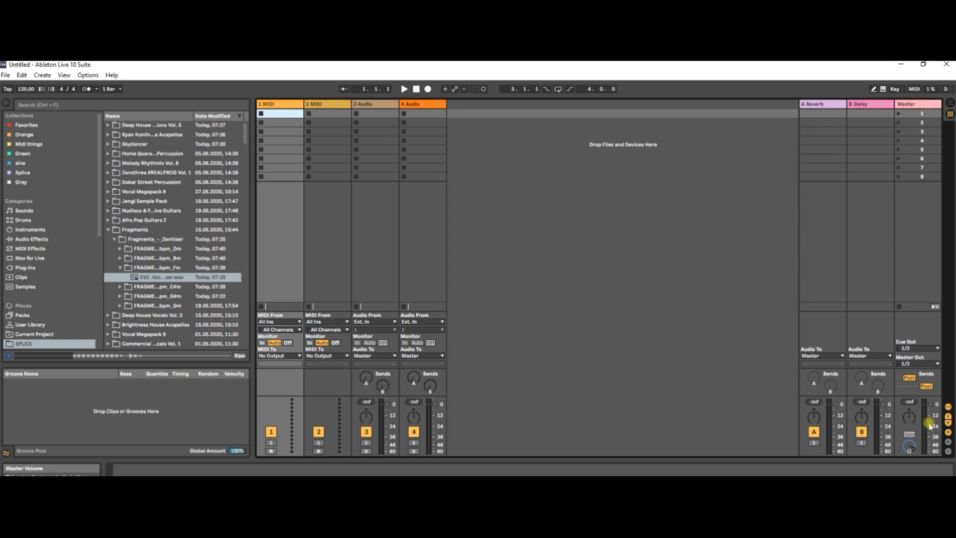
pyautogui.click(922, 450)
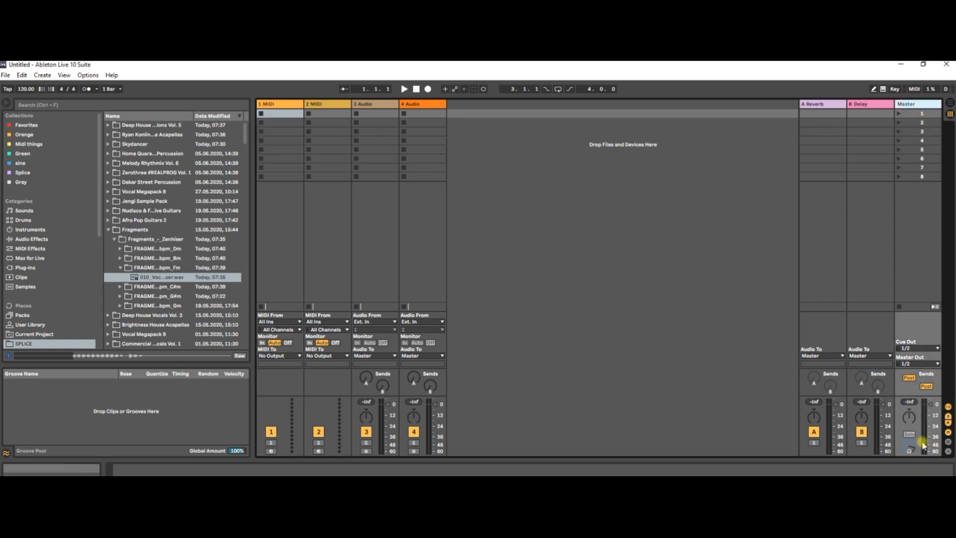
pyautogui.press('Tab')
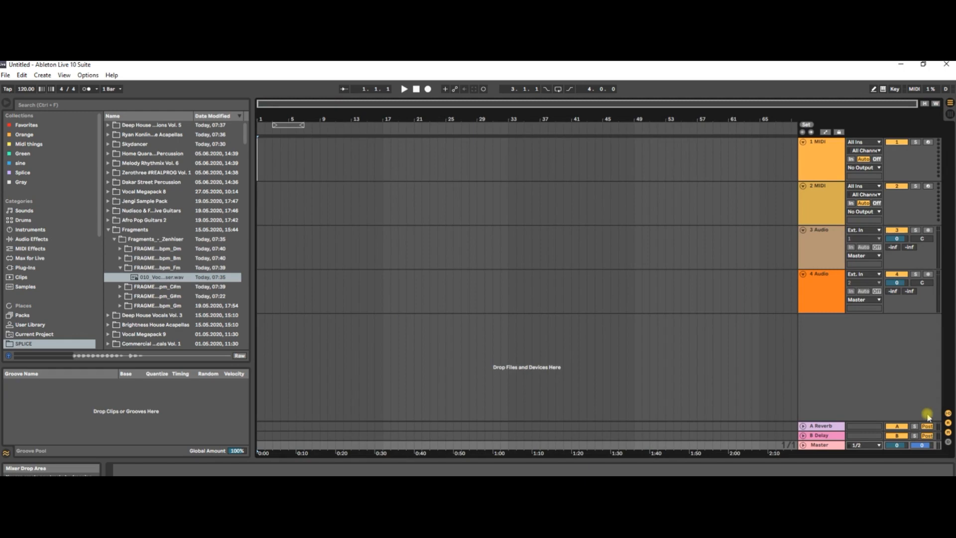
pyautogui.click(802, 444)
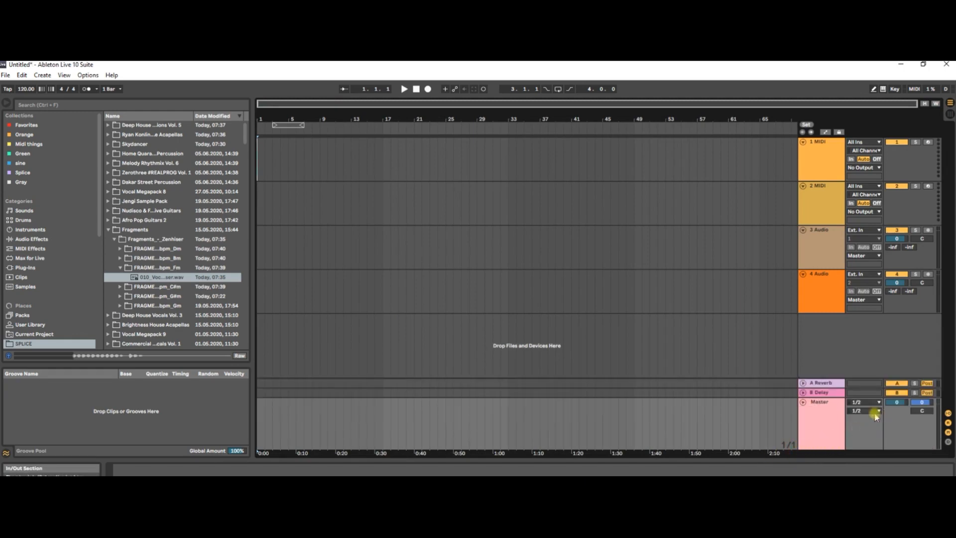
# Show the track delay controls, hide them again, and briefly check the master channel in the Session View.
pyautogui.click(948, 443)
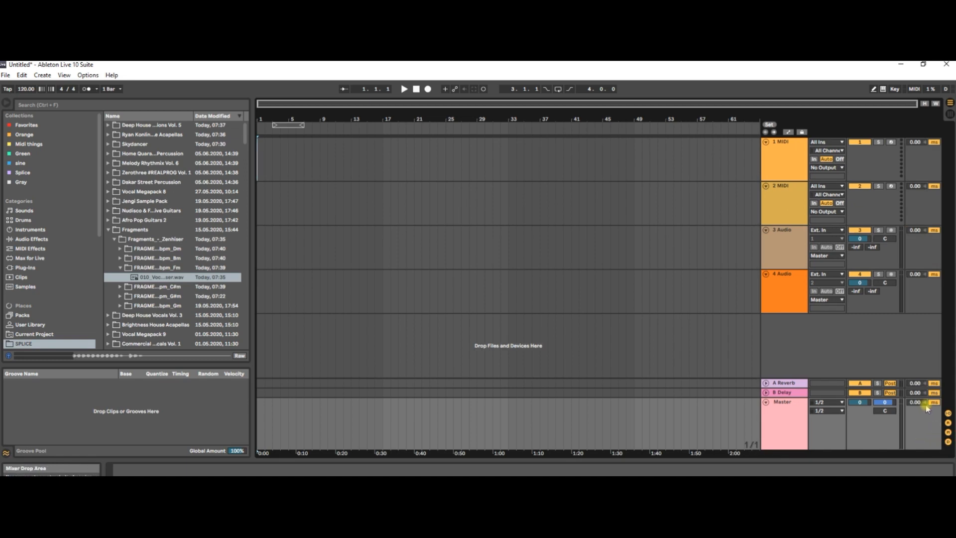
pyautogui.click(948, 443)
pyautogui.press('Tab')
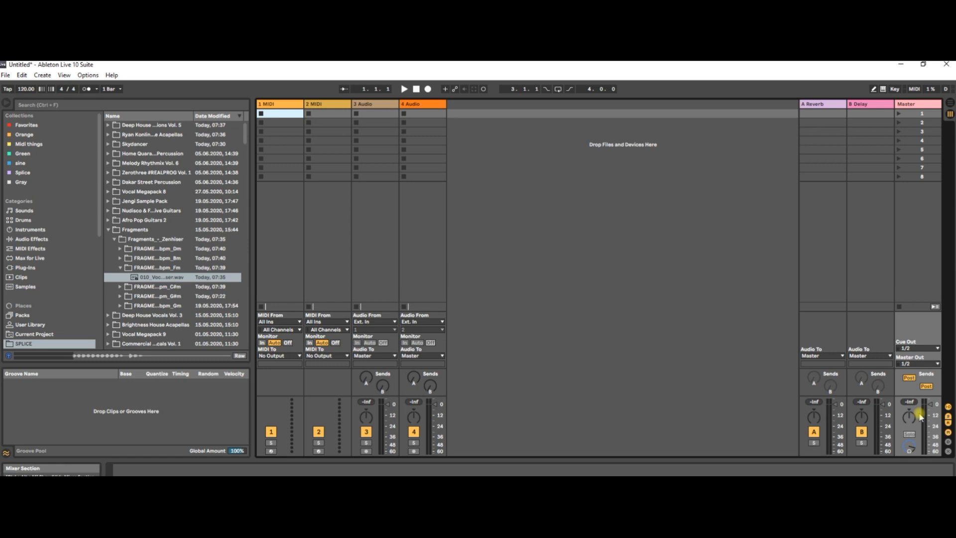
pyautogui.press('Tab')
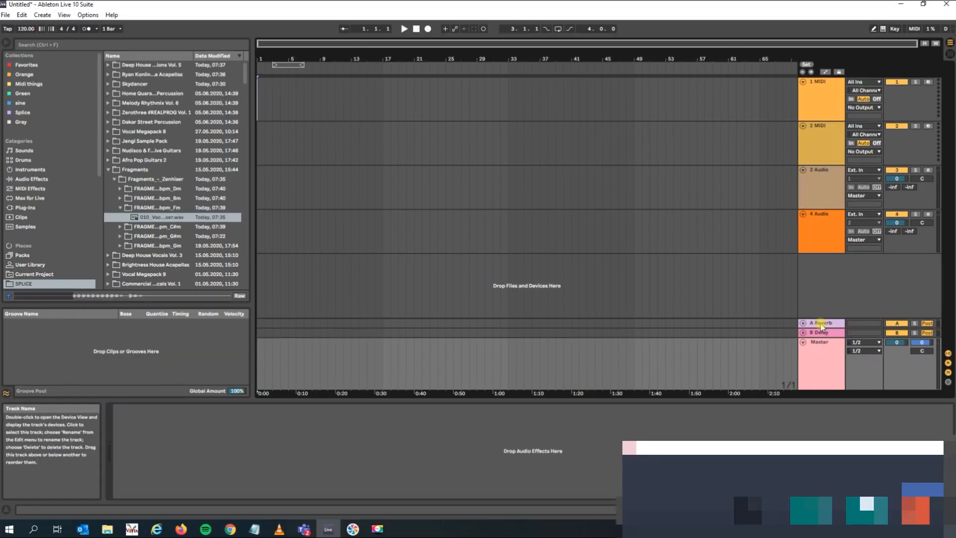
# Look through the effects on the A Reverb and B Delay return tracks, and delete both tracks.
pyautogui.click(821, 382)
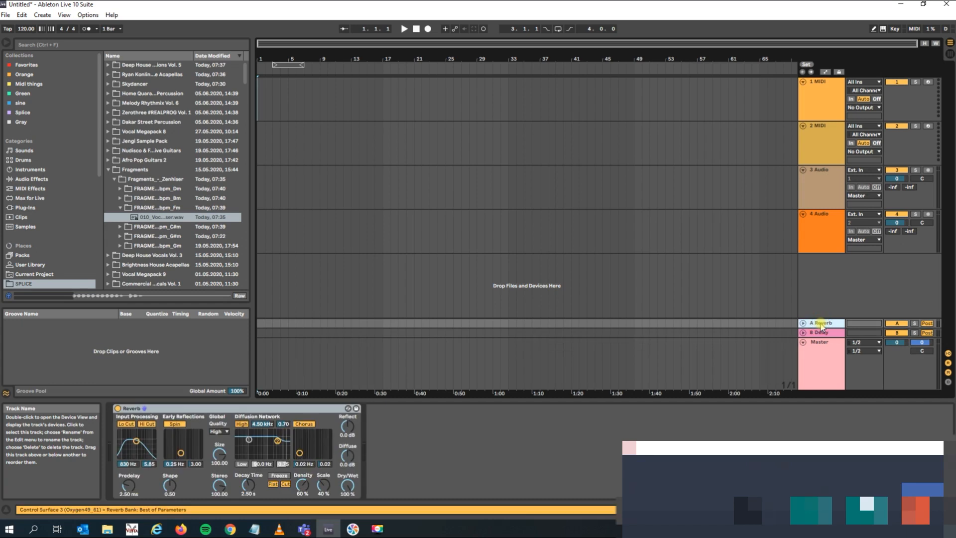
pyautogui.click(830, 330)
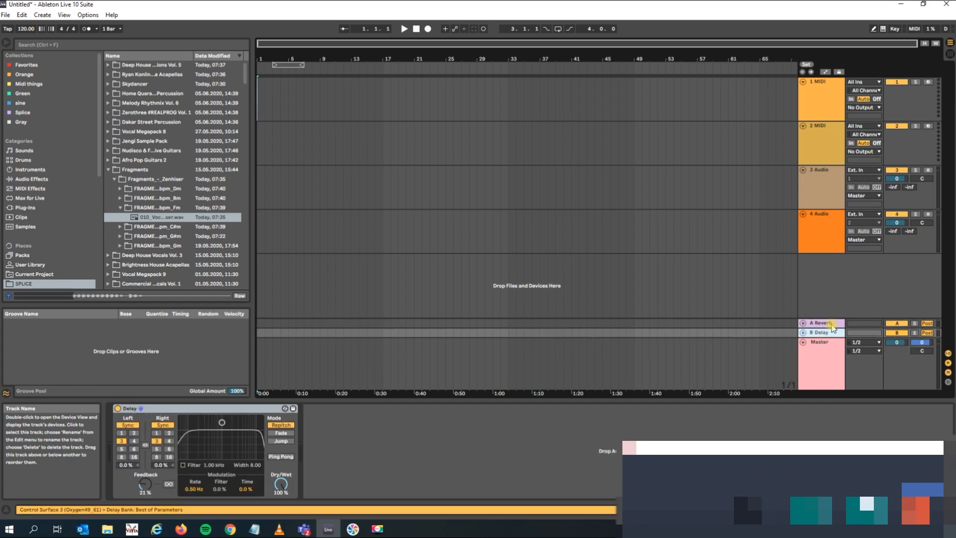
pyautogui.click(826, 323)
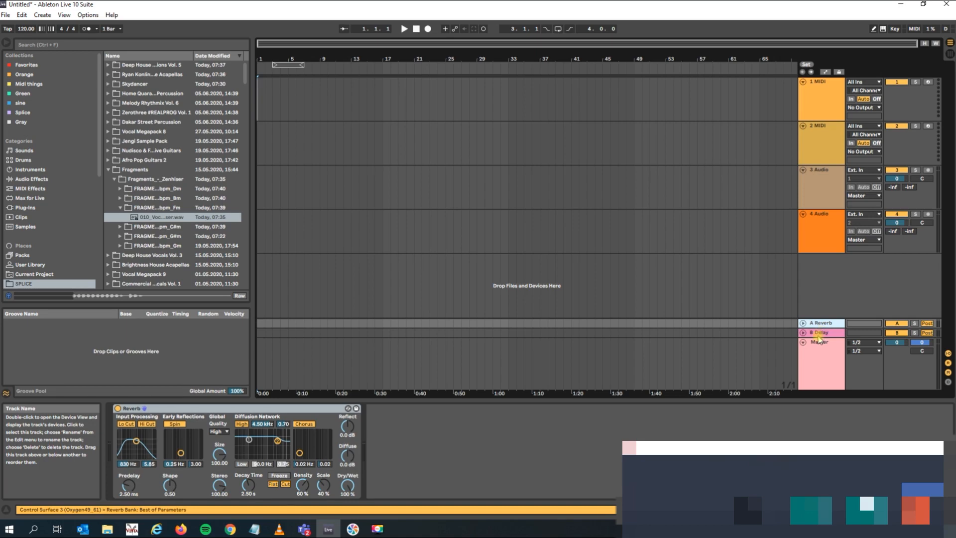
pyautogui.click(819, 334)
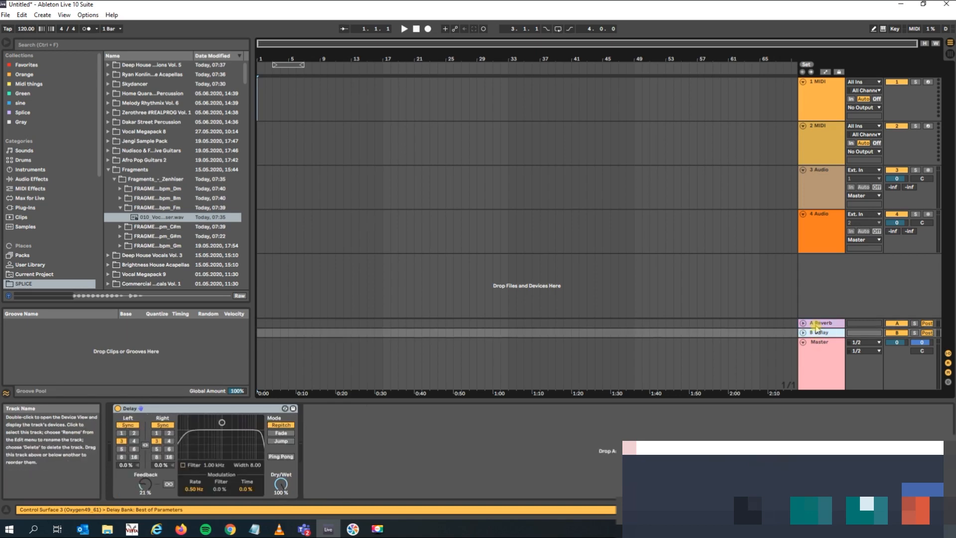
pyautogui.click(816, 325)
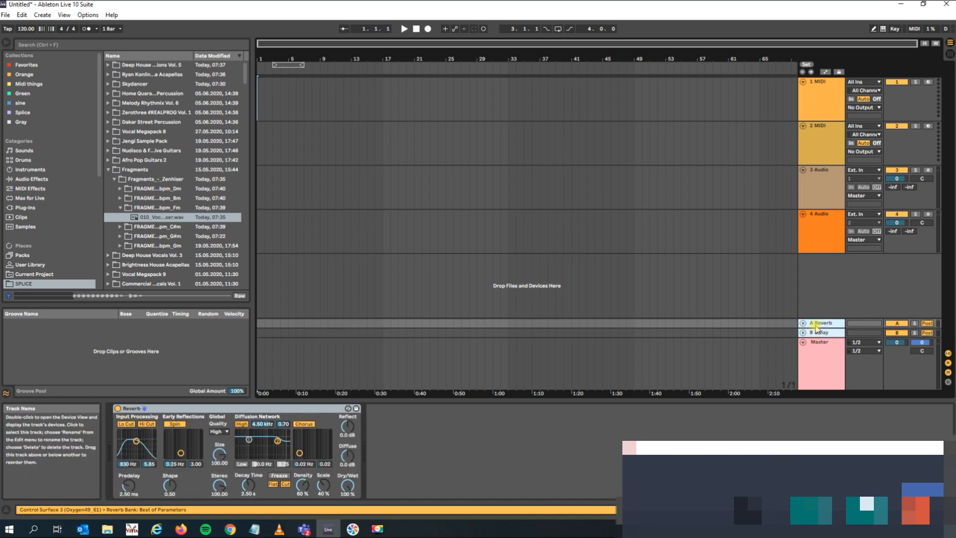
pyautogui.press('Delete')
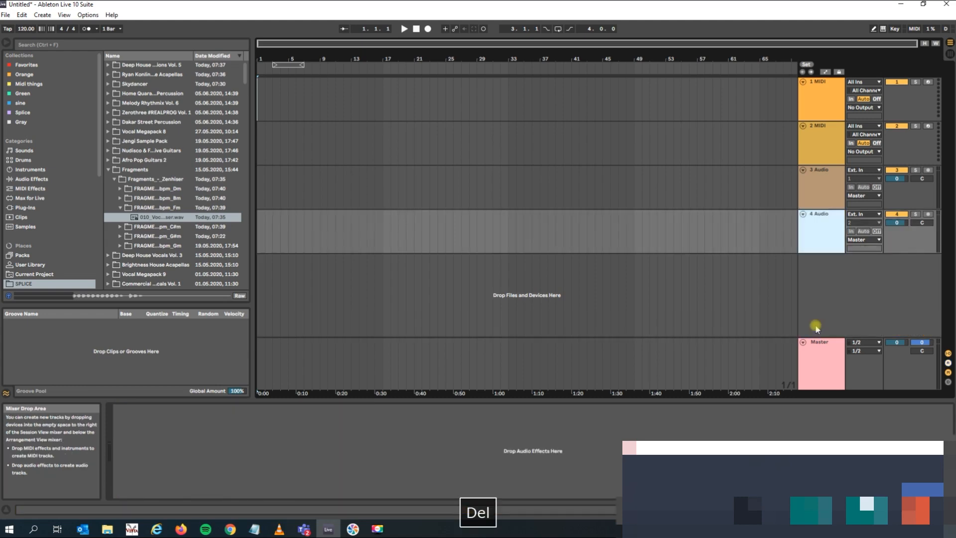
# Insert a new return track and load the Delay audio effect onto it.
pyautogui.rightClick(816, 326)
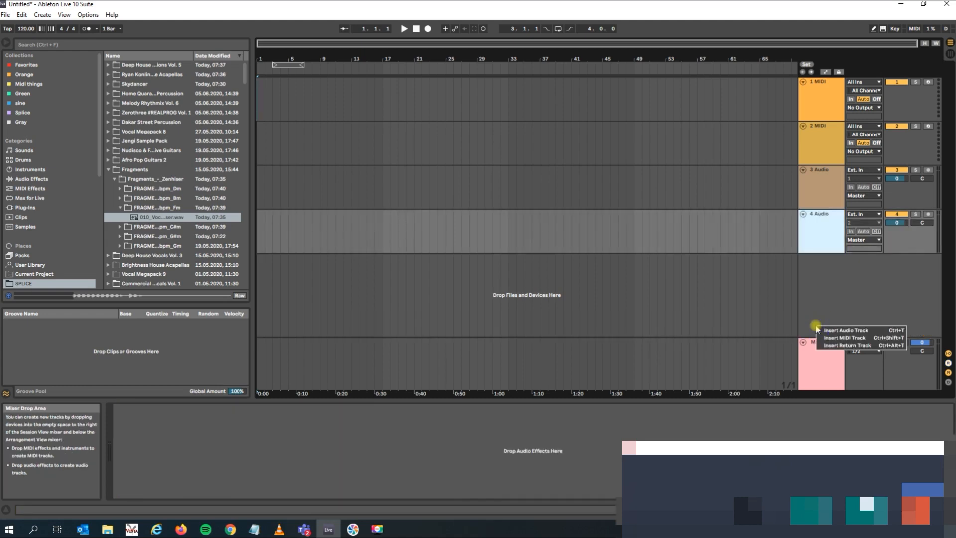
pyautogui.click(841, 346)
pyautogui.click(833, 333)
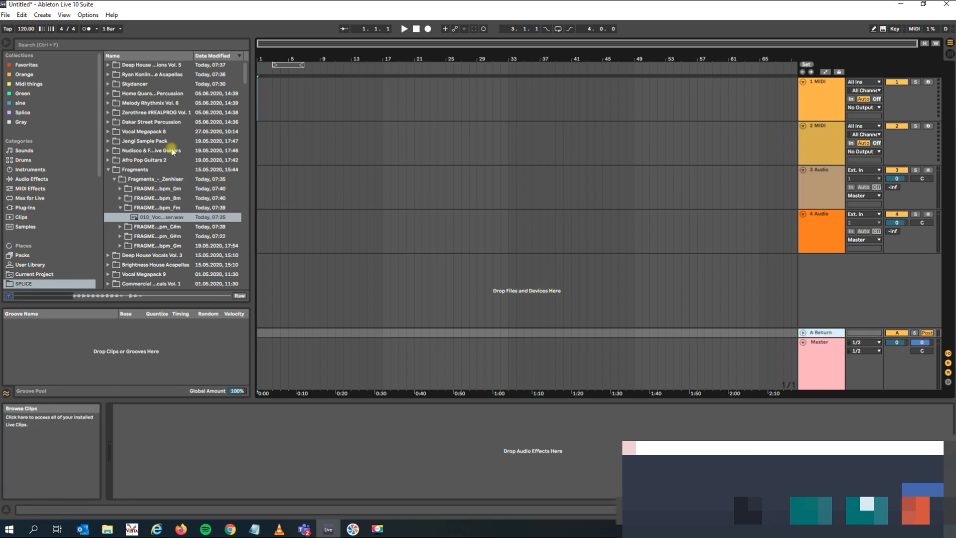
pyautogui.click(31, 178)
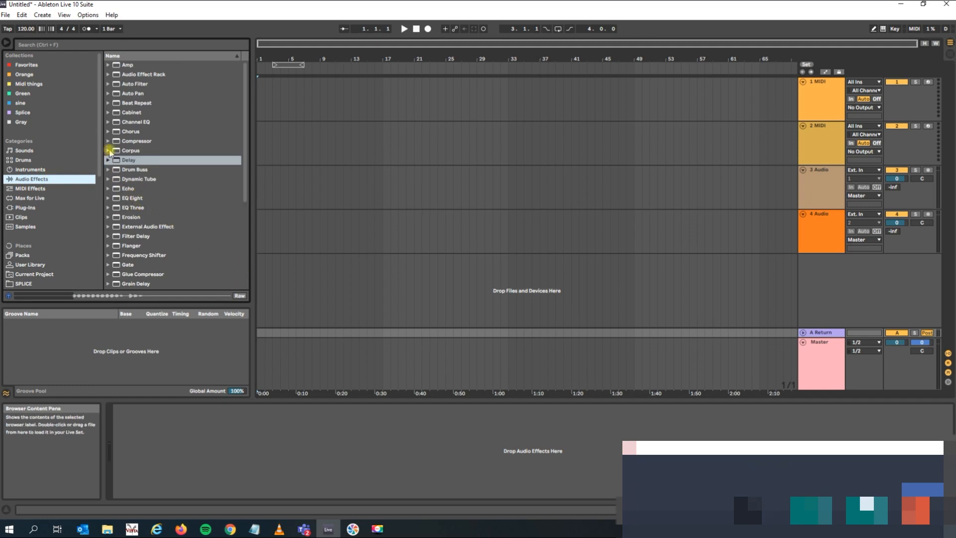
pyautogui.moveTo(131, 166); pyautogui.dragTo(828, 338)
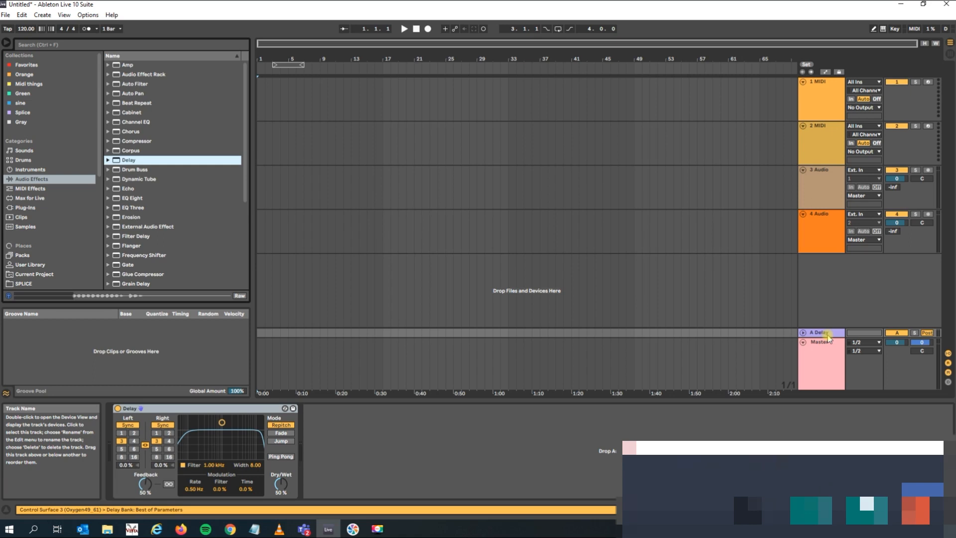
# Insert three more return tracks, B, C and D, below the A Delay return.
pyautogui.rightClick(814, 310)
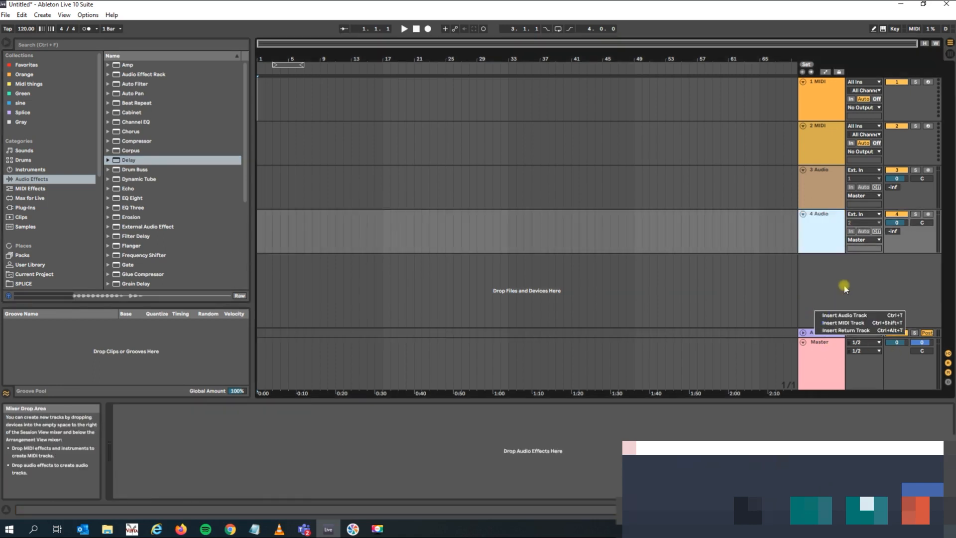
pyautogui.click(831, 329)
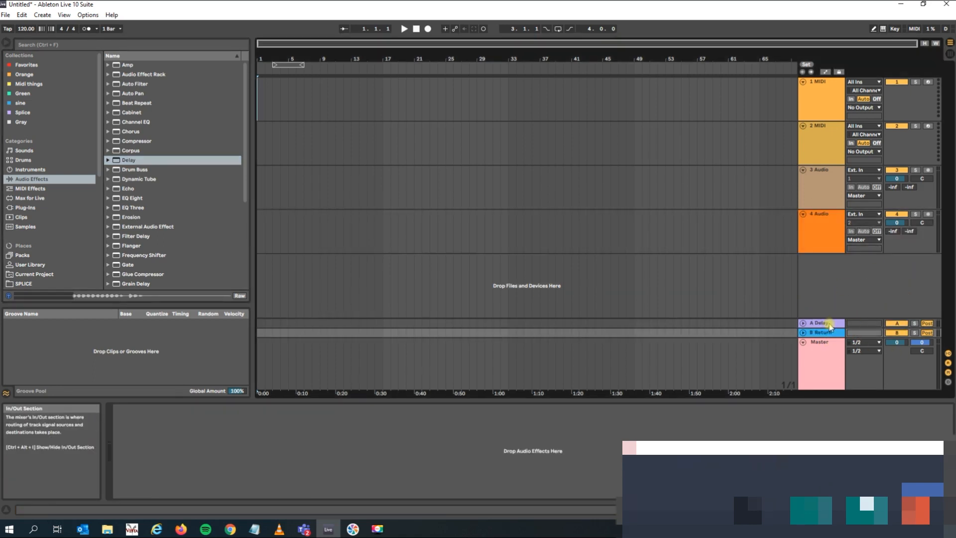
pyautogui.rightClick(806, 304)
pyautogui.click(819, 328)
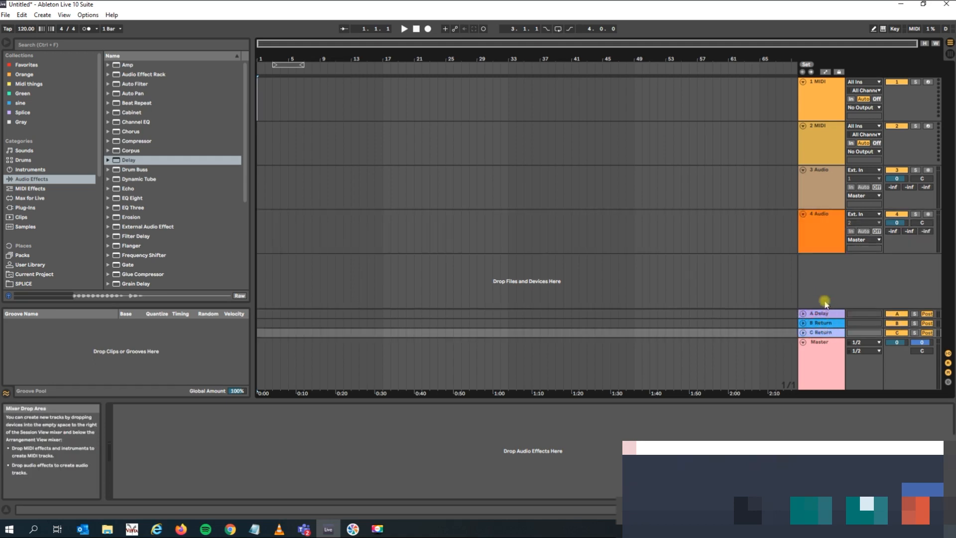
pyautogui.rightClick(824, 303)
pyautogui.click(829, 323)
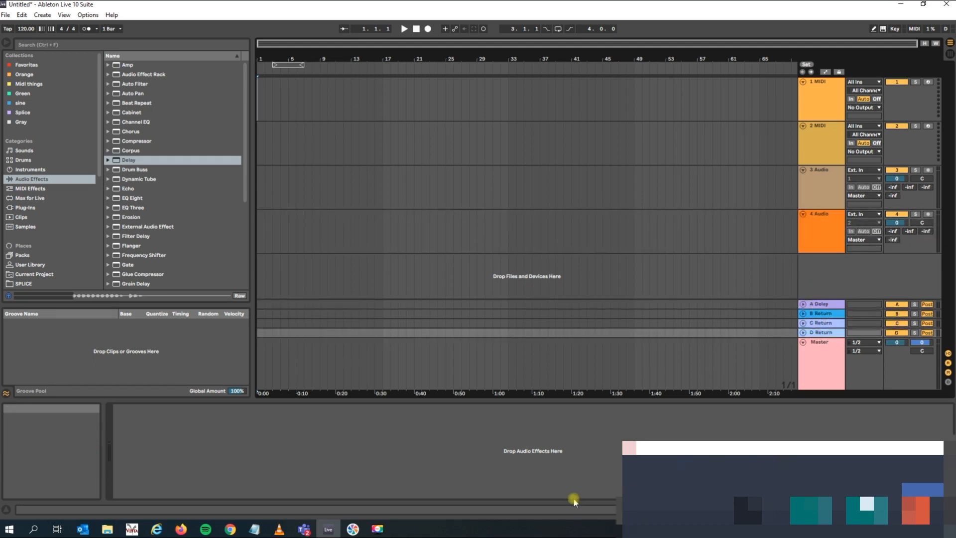
# Load the Delay audio effect onto return track B and compare it with the A Delay return.
pyautogui.click(124, 160)
pyautogui.moveTo(702, 309); pyautogui.dragTo(821, 314)
pyautogui.click(822, 305)
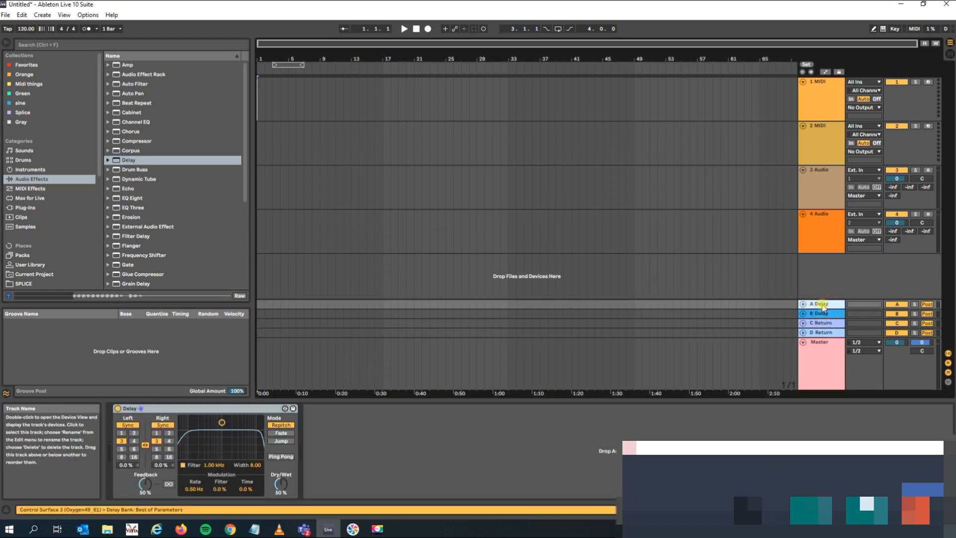
pyautogui.click(824, 313)
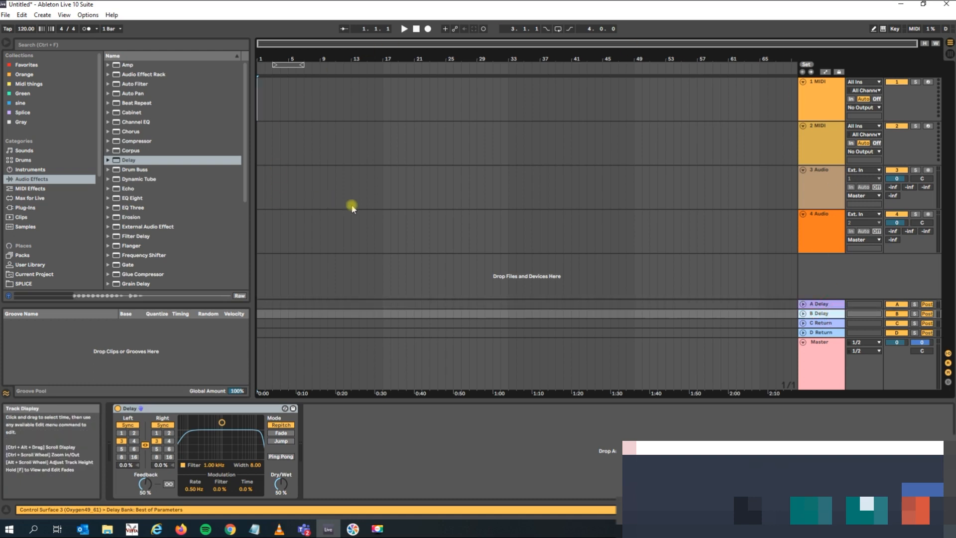
# Search the plug-ins for "kick", add Kickstart-64bit after the Delay on return track B, and close the plug-in window.
pyautogui.click(127, 141)
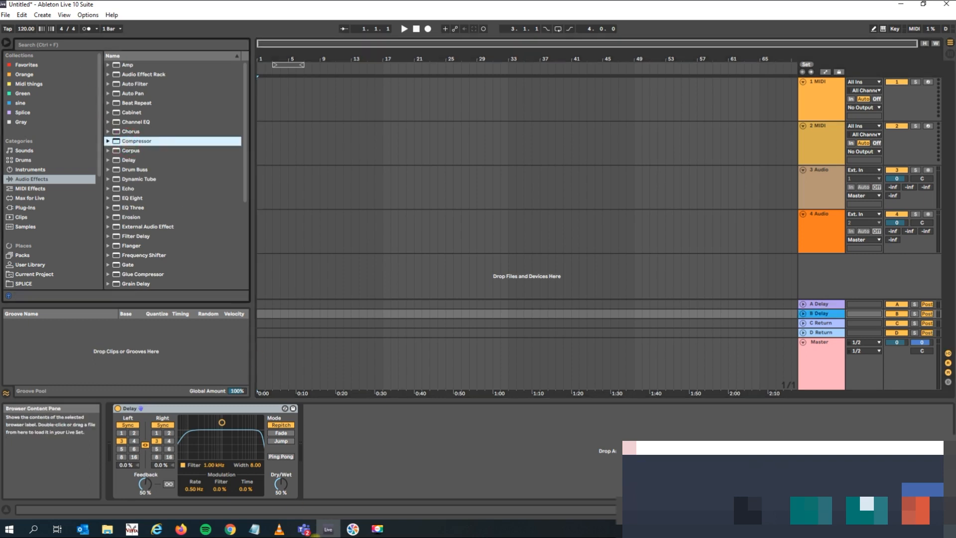
pyautogui.click(77, 46)
pyautogui.write('kick')
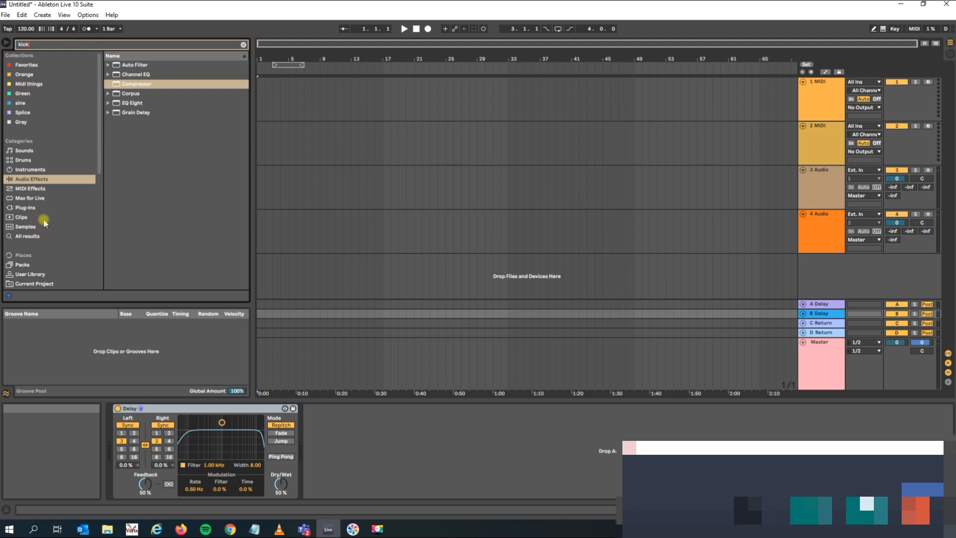
pyautogui.click(56, 208)
pyautogui.click(107, 66)
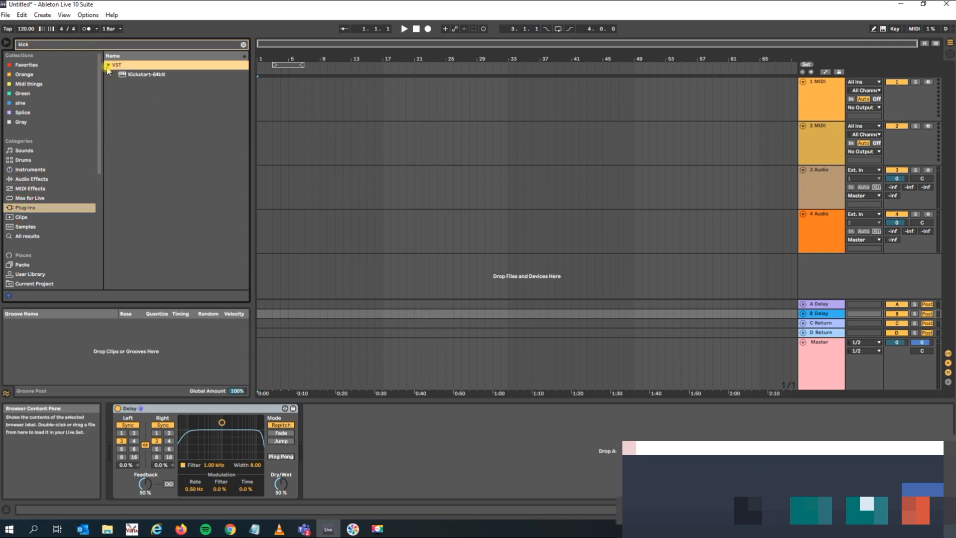
pyautogui.moveTo(130, 74); pyautogui.dragTo(416, 427)
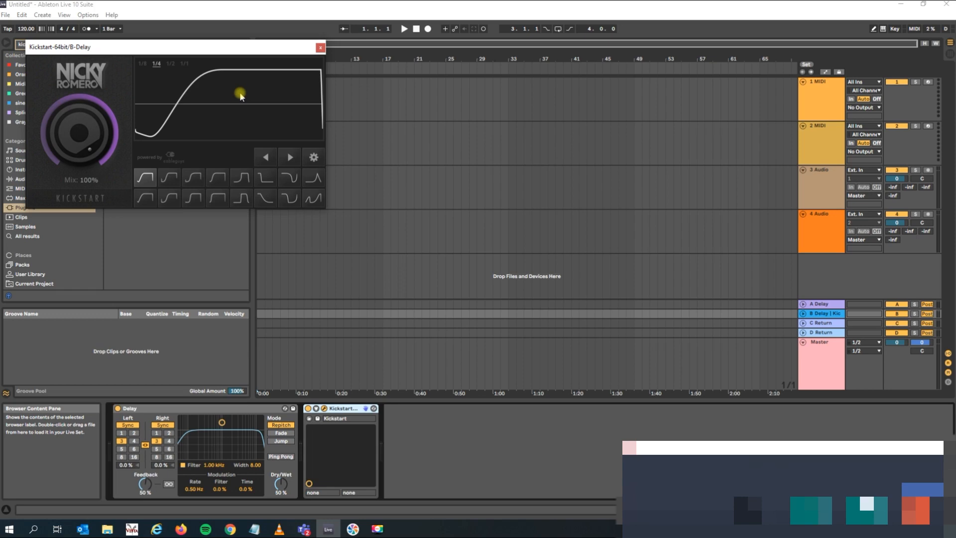
pyautogui.click(319, 48)
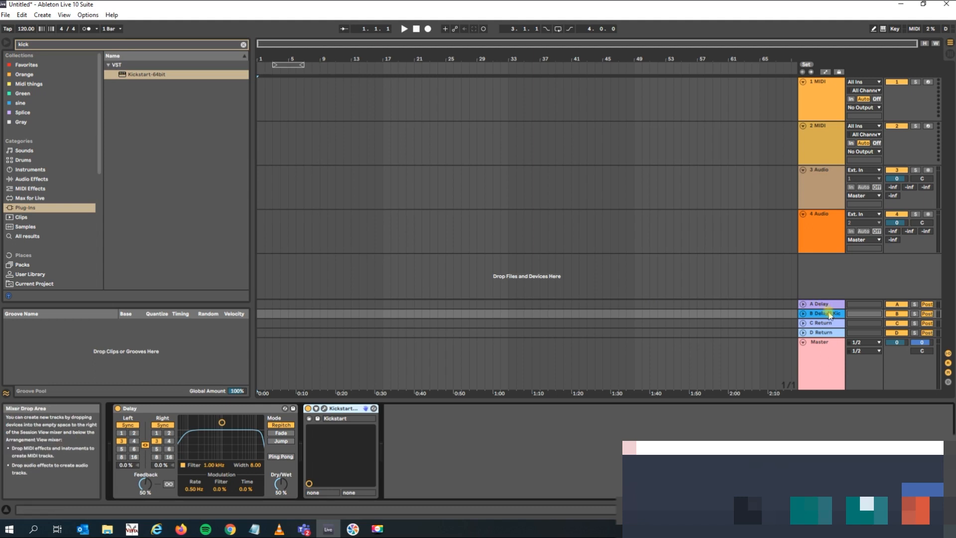
pyautogui.click(831, 315)
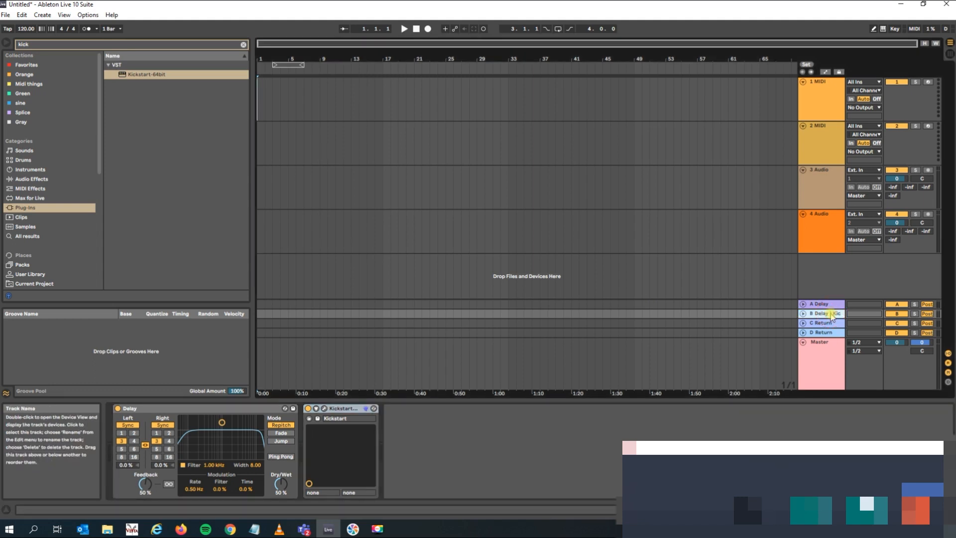
# Search the audio effects for "reve" and load Reverb onto return track C.
pyautogui.click(830, 323)
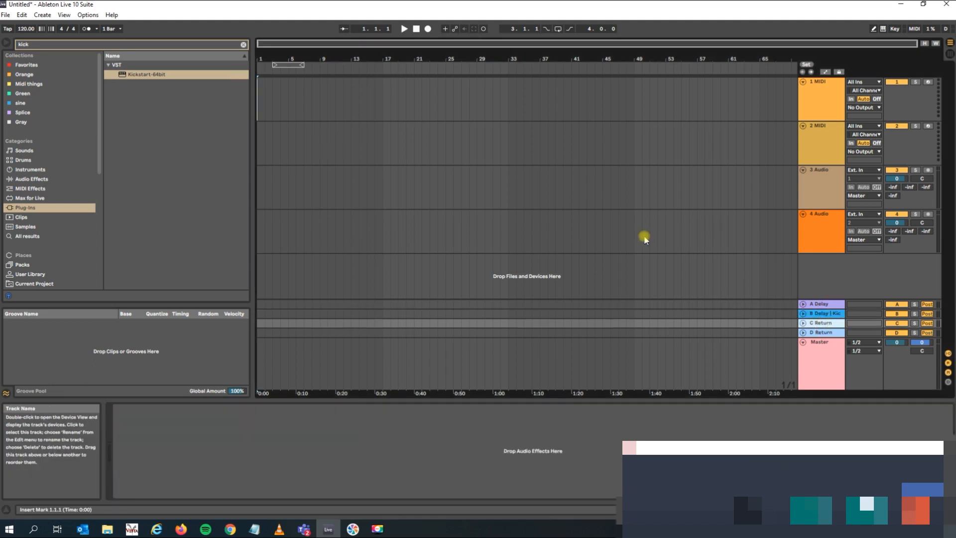
pyautogui.doubleClick(92, 44)
pyautogui.write('reve')
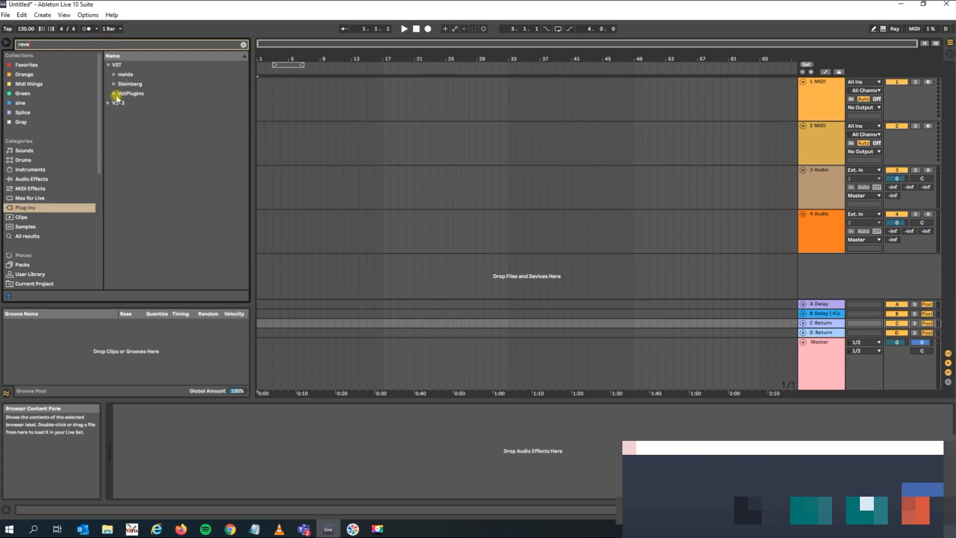
pyautogui.click(40, 179)
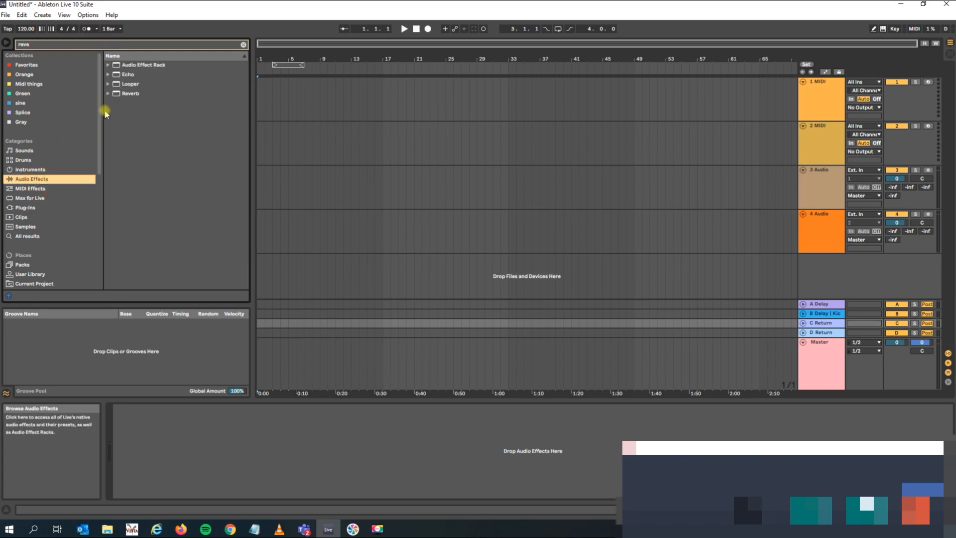
pyautogui.click(127, 93)
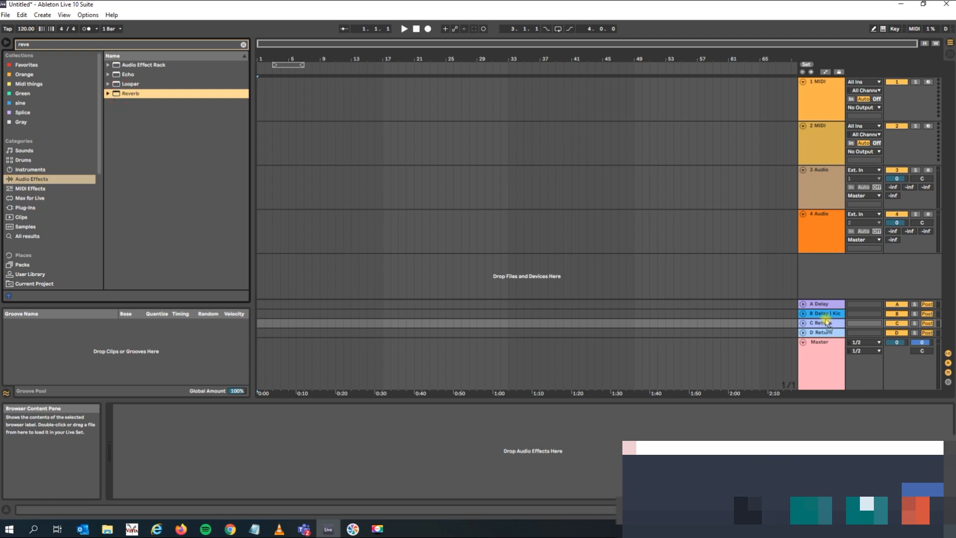
pyautogui.moveTo(829, 326); pyautogui.dragTo(829, 327)
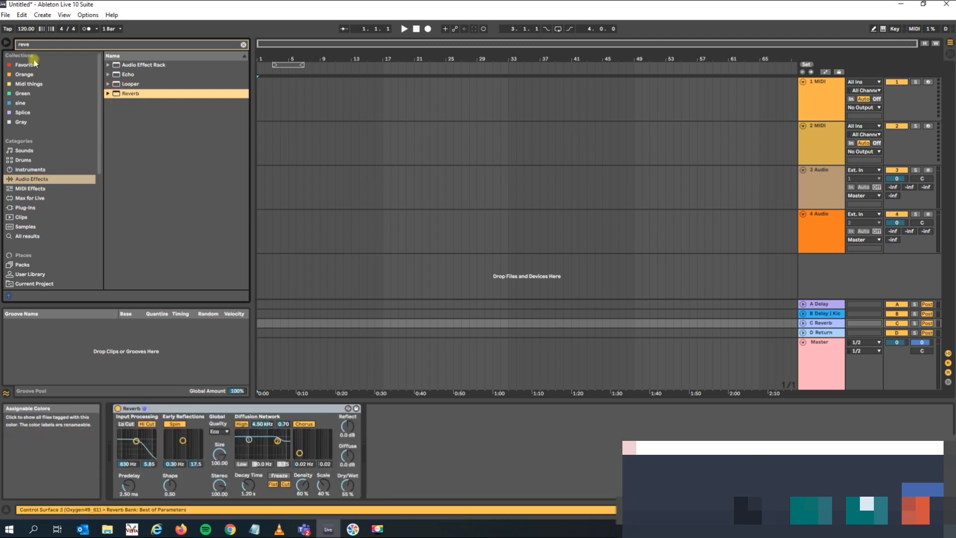
# Search the audio effects for "echo" and load Echo onto return track D.
pyautogui.click(38, 44)
pyautogui.write('echo')
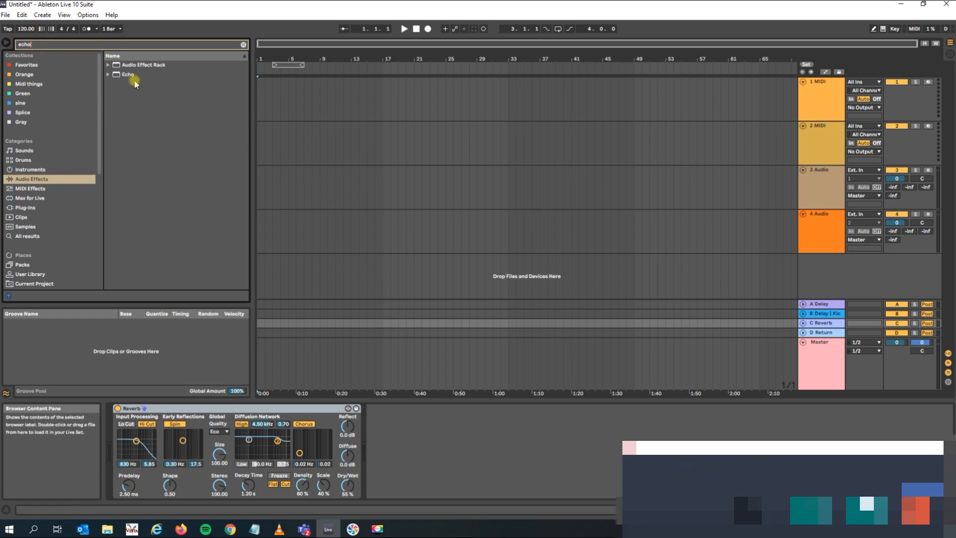
pyautogui.moveTo(118, 78); pyautogui.dragTo(826, 332)
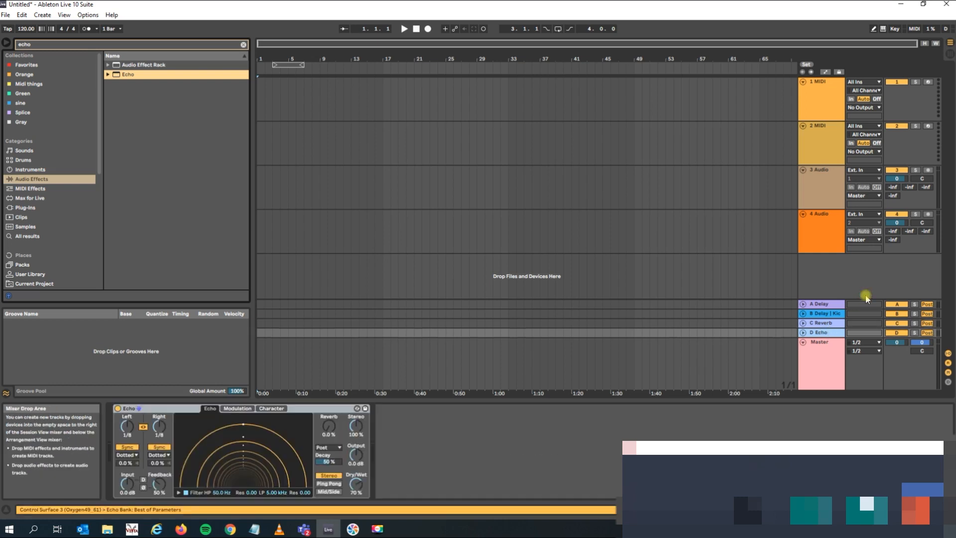
pyautogui.rightClick(829, 286)
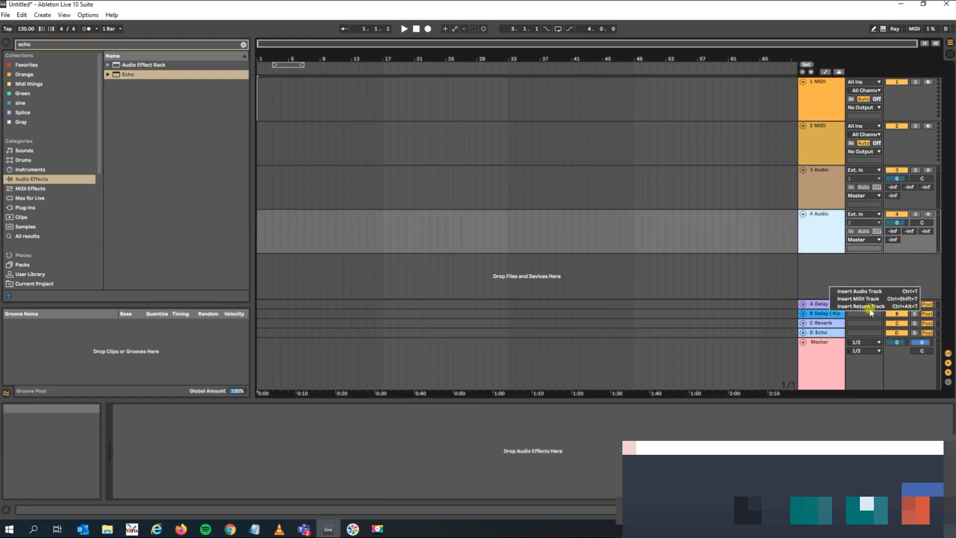
pyautogui.click(849, 273)
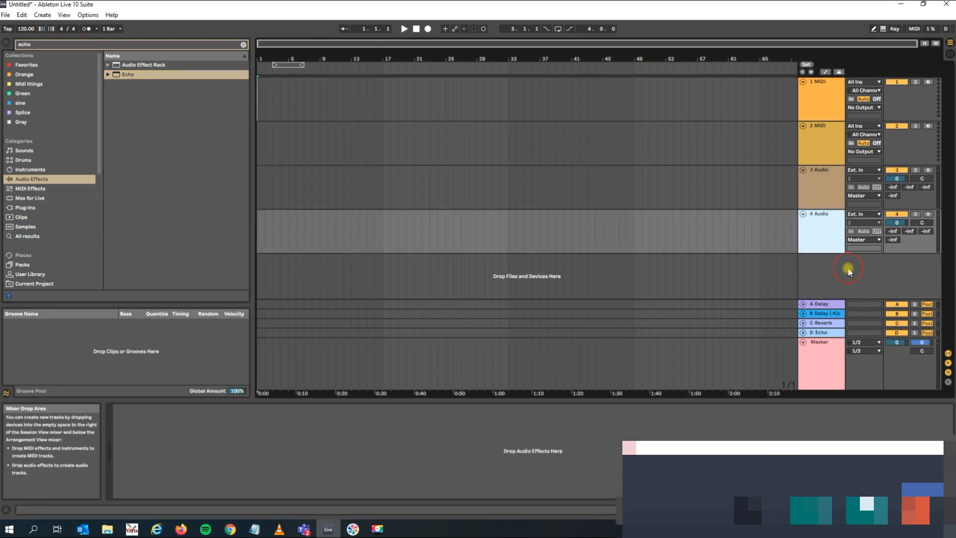
# Review the devices on the four return tracks, including the Kickstart plug-in on return B.
pyautogui.click(815, 336)
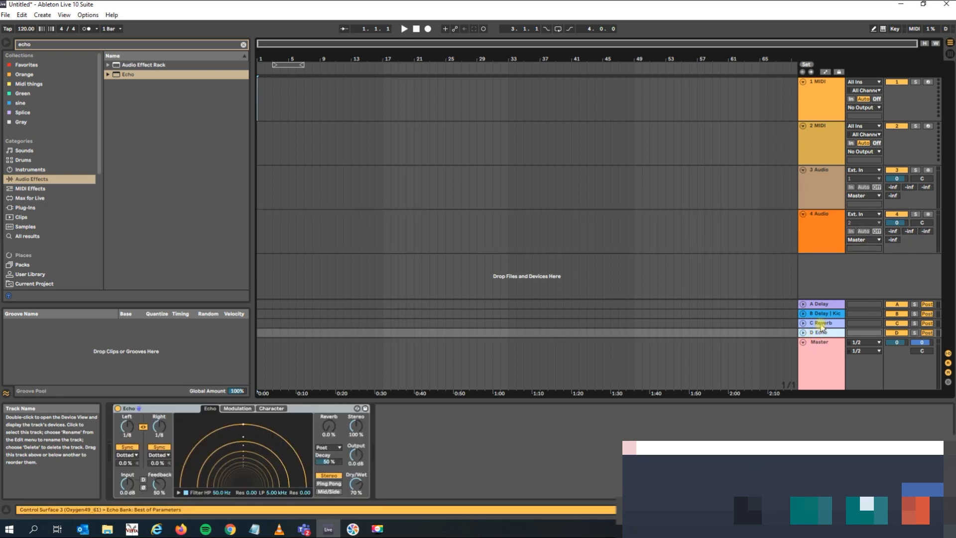
pyautogui.click(821, 323)
pyautogui.click(834, 334)
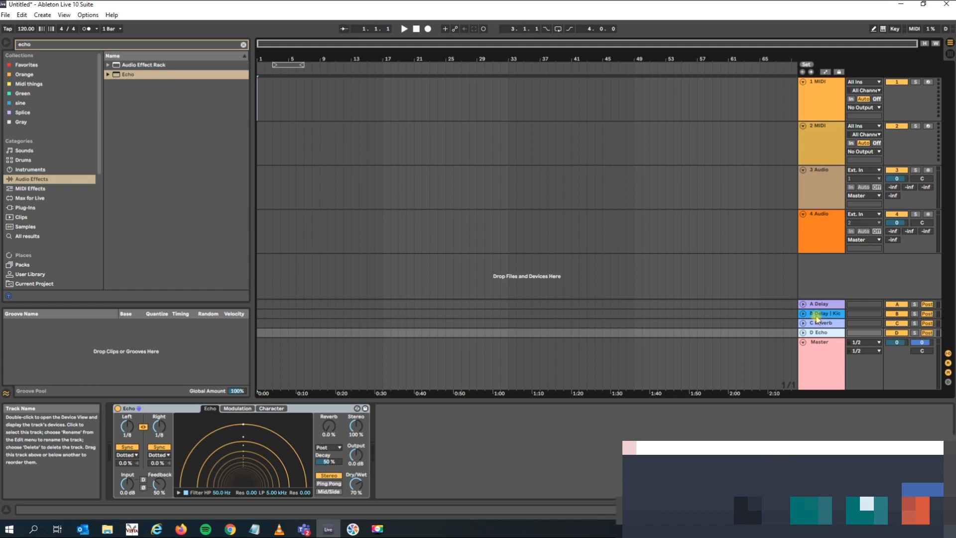
pyautogui.click(817, 315)
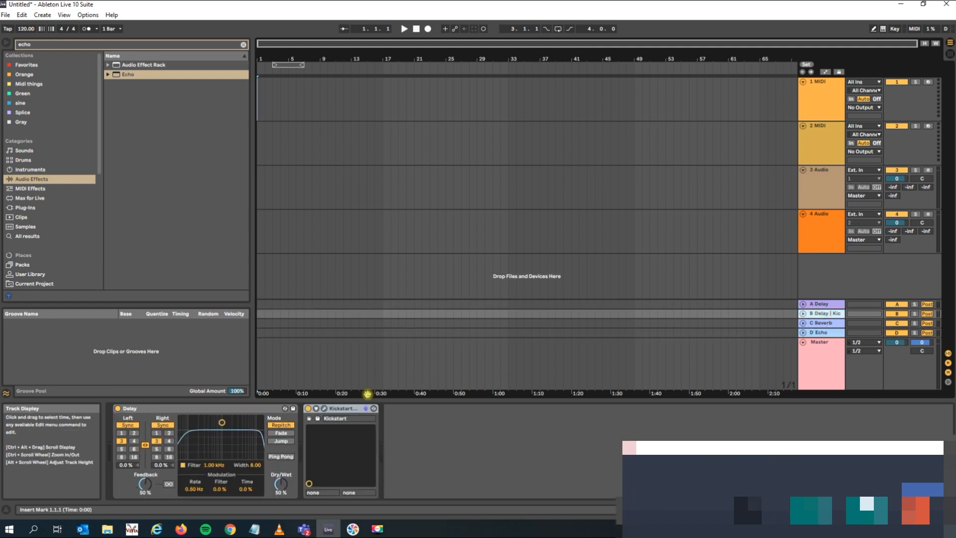
pyautogui.click(343, 409)
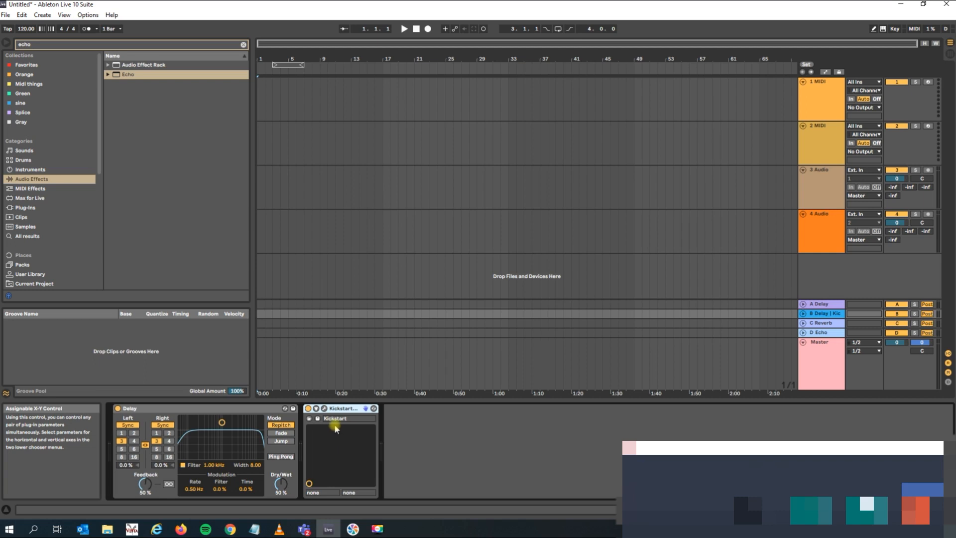
pyautogui.click(850, 304)
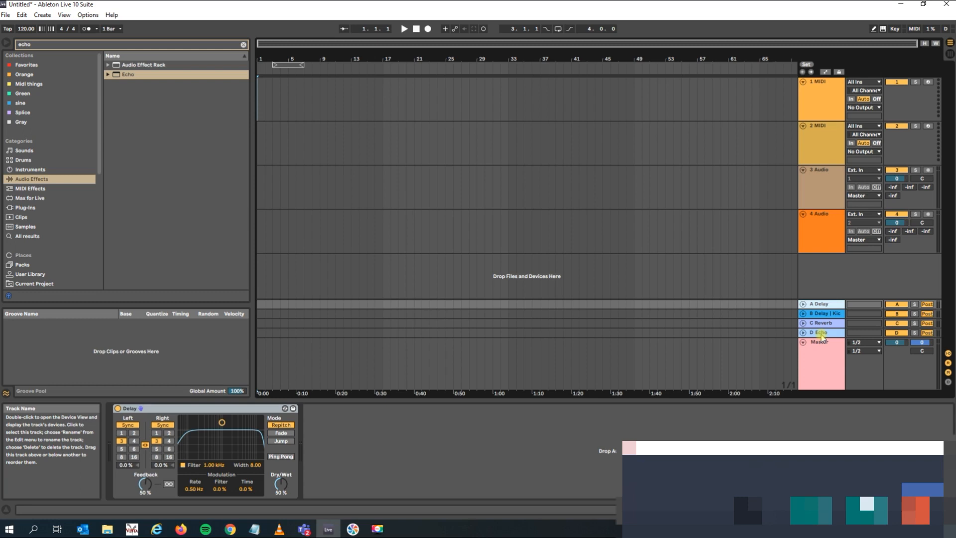
pyautogui.click(808, 104)
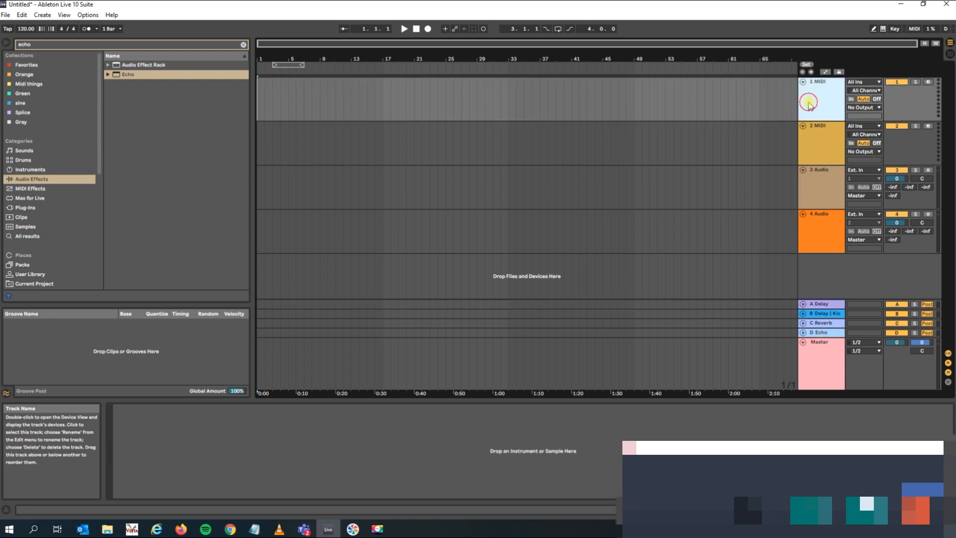
pyautogui.click(824, 333)
# Search the samples for "kick".
pyautogui.click(37, 46)
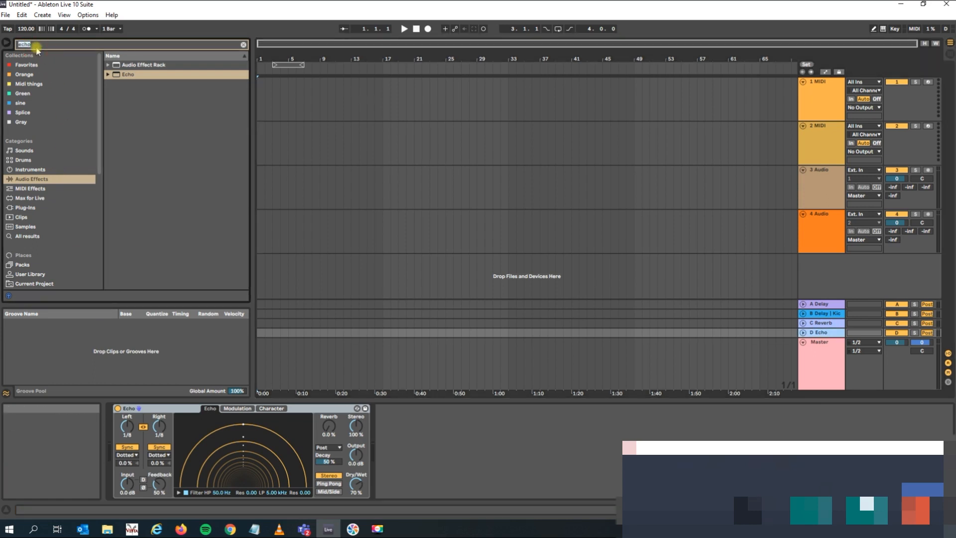
pyautogui.press('BackSpace')
pyautogui.write('k')
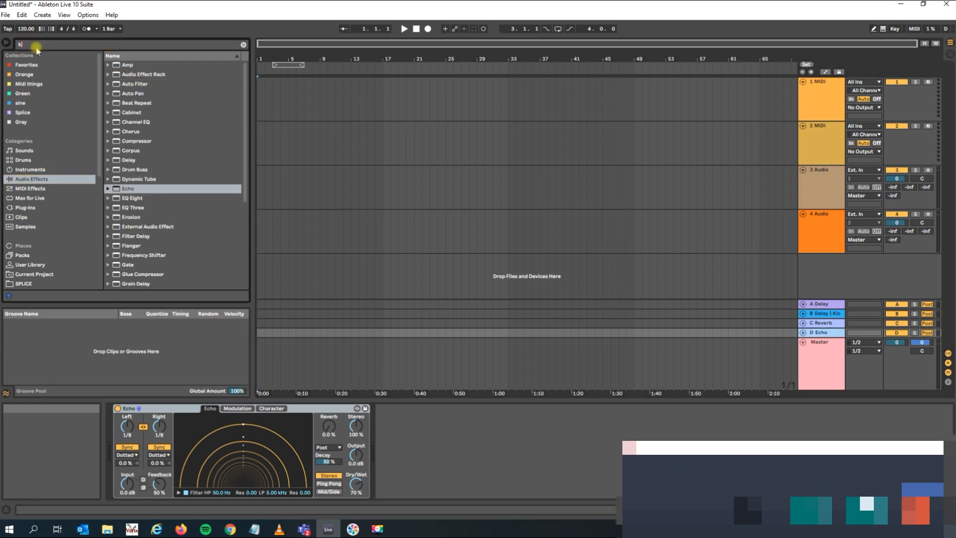
pyautogui.write('ick')
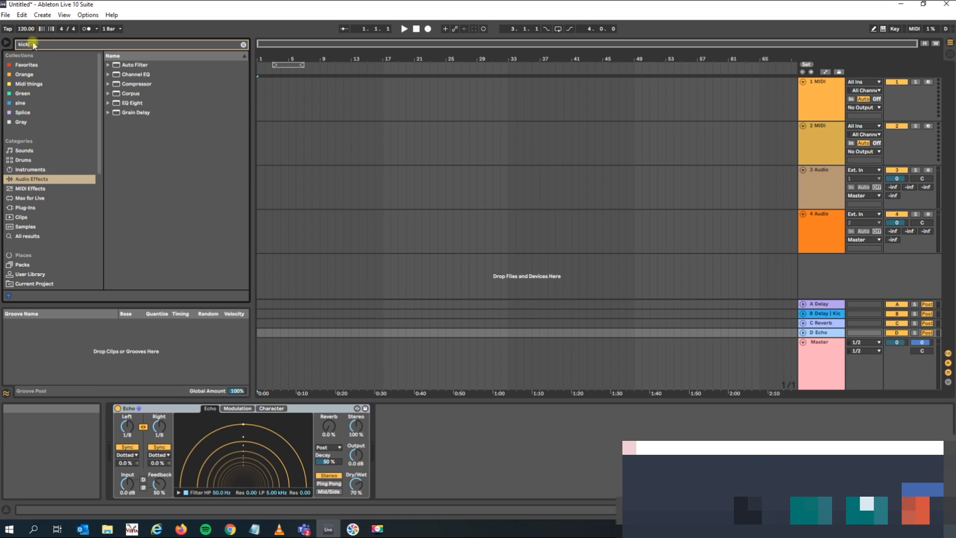
pyautogui.doubleClick(23, 44)
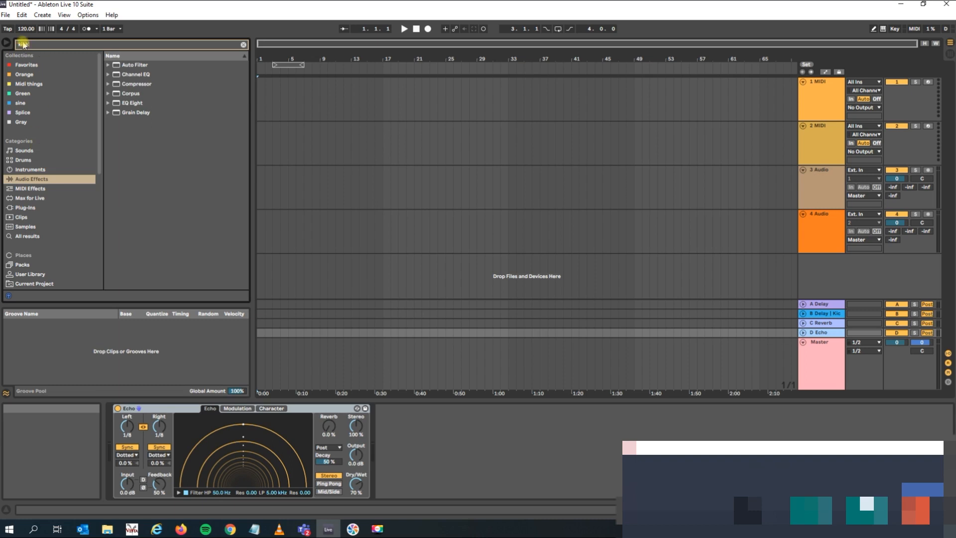
pyautogui.click(22, 226)
# Preview several kick samples and place 165-Snareres-KickSnare.aif on the 3 Audio track at bar 17.
pyautogui.click(150, 226)
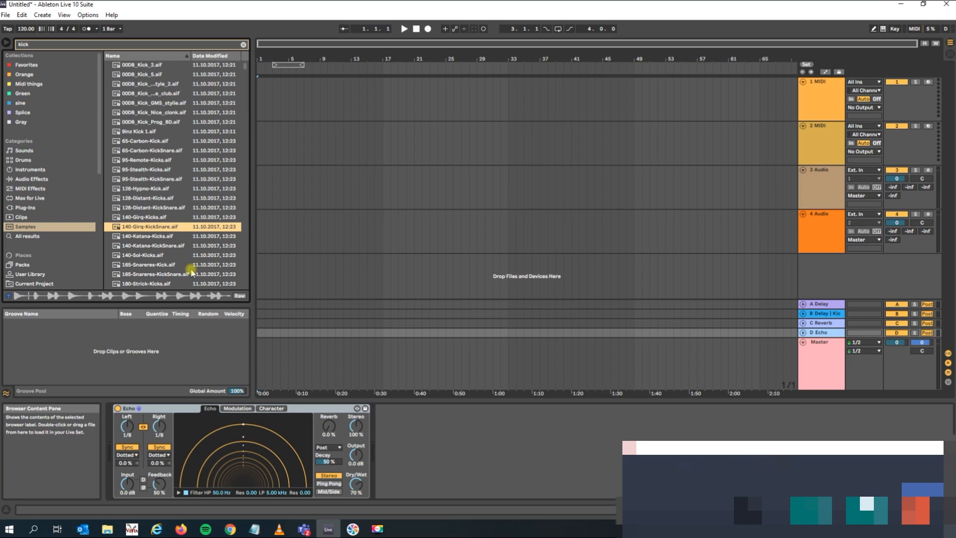
pyautogui.click(156, 264)
pyautogui.scroll(-3, 124, 224)
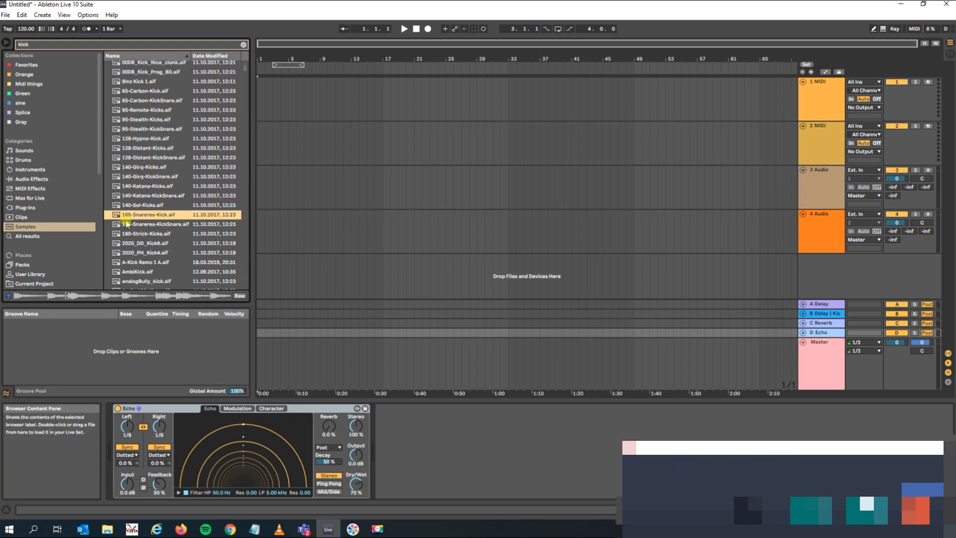
pyautogui.click(142, 224)
pyautogui.moveTo(135, 225); pyautogui.dragTo(389, 177)
pyautogui.click(390, 188)
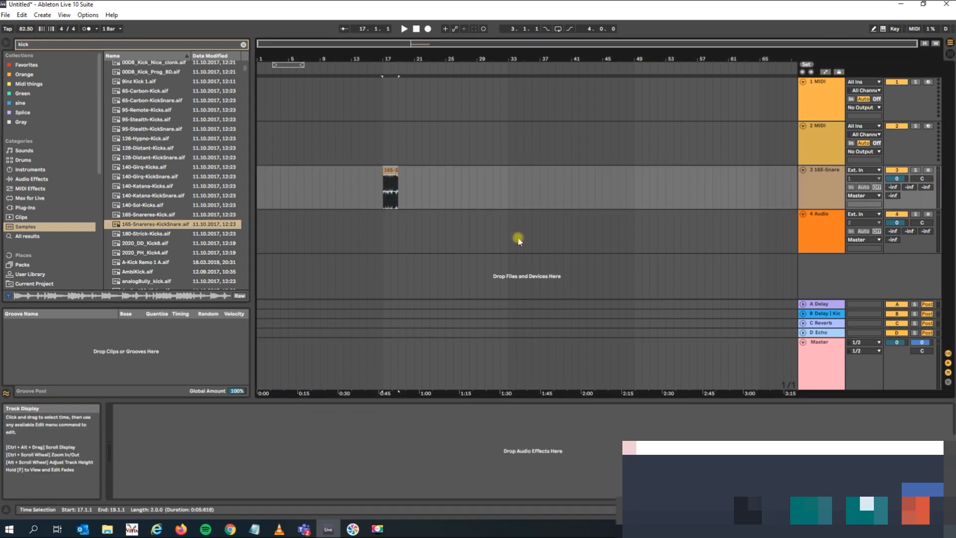
# Loop the placed clip and audition it with track 3's volume lowered to -19.6 dB.
pyautogui.hotkey('ctrl', 'l')
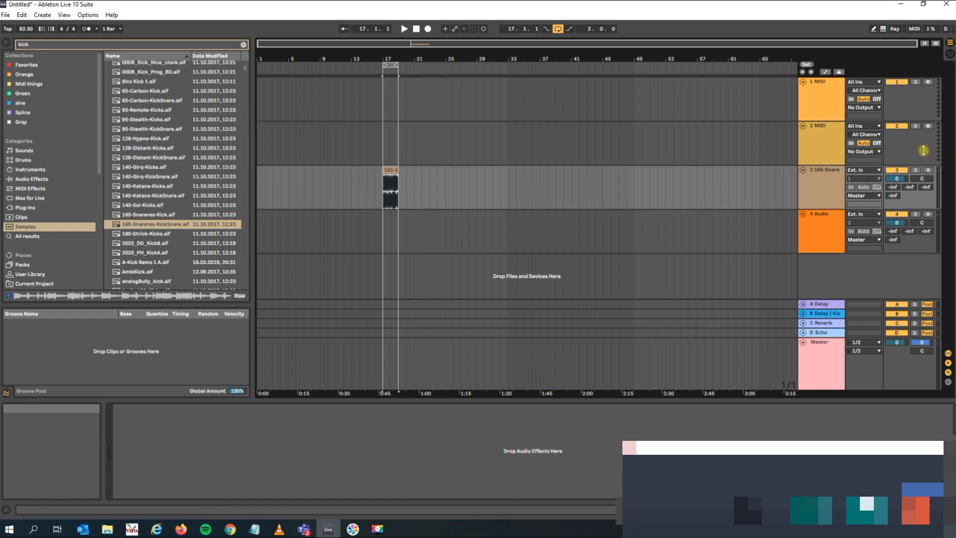
pyautogui.moveTo(896, 180)
pyautogui.mouseDown()
pyautogui.moveTo(896, 209)
pyautogui.moveTo(896, 191)
pyautogui.mouseUp()
pyautogui.press('space')
pyautogui.press('space')
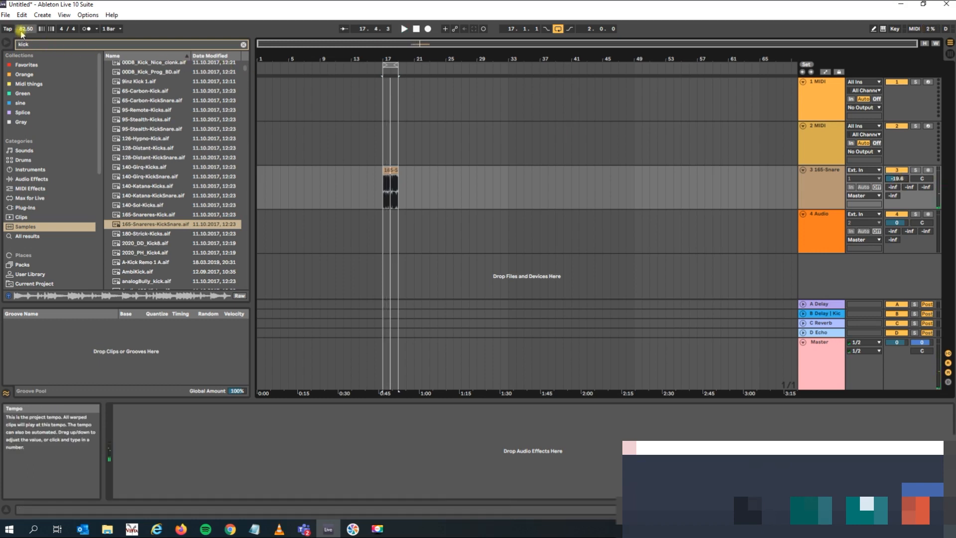
# Locate the KickSnare clip's source file in the browser and set its segment BPM to 165 with Warp on.
pyautogui.doubleClick(390, 189)
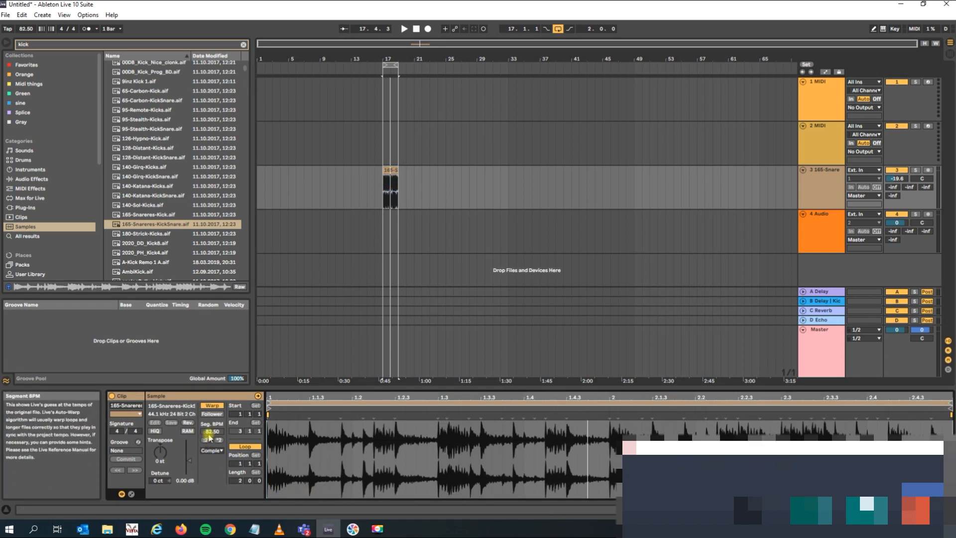
pyautogui.click(173, 409)
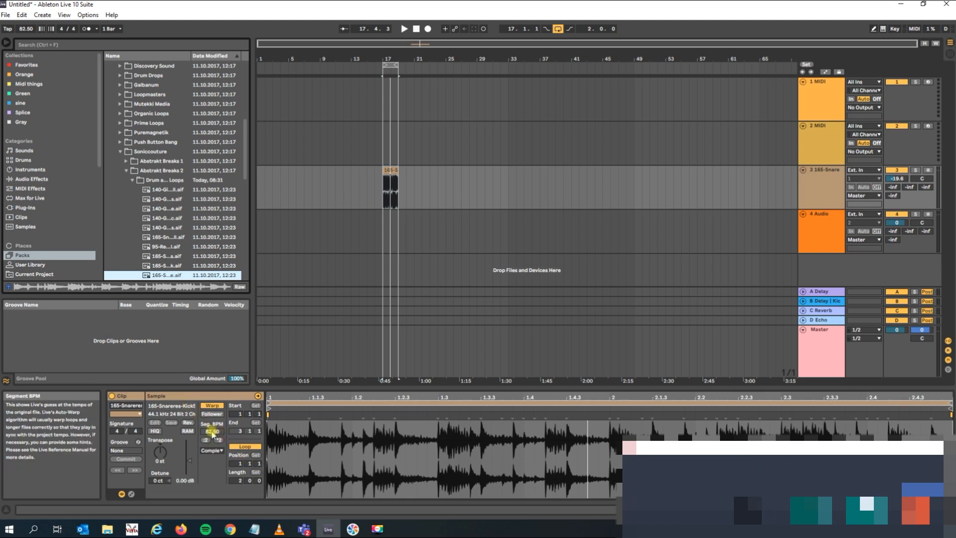
pyautogui.click(211, 406)
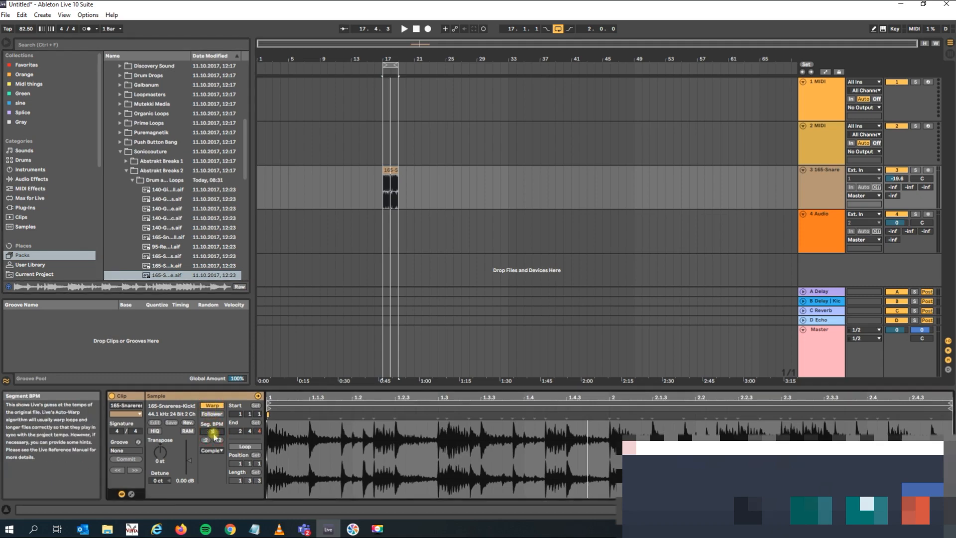
pyautogui.press('space')
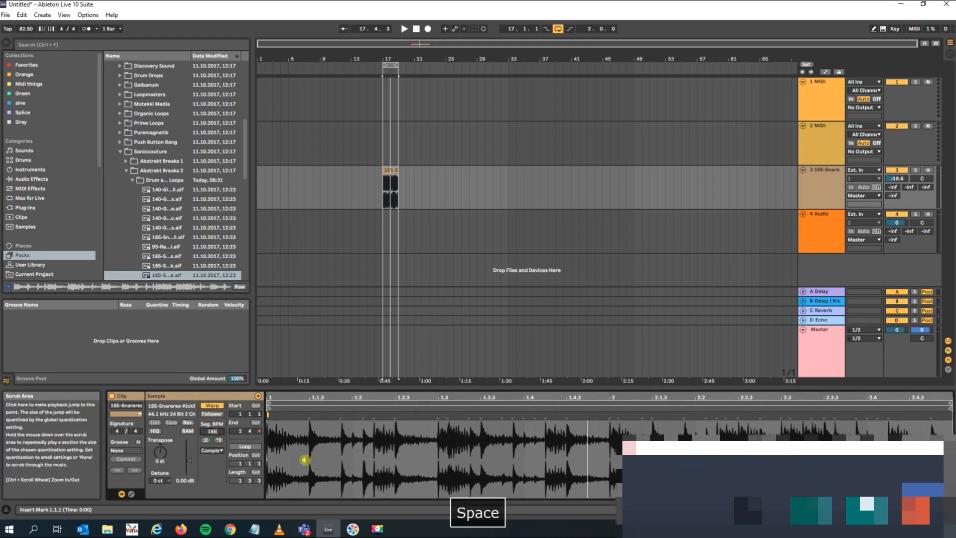
# Play the loop while raising the project tempo to 99.00 BPM, and stop playback.
pyautogui.click(404, 29)
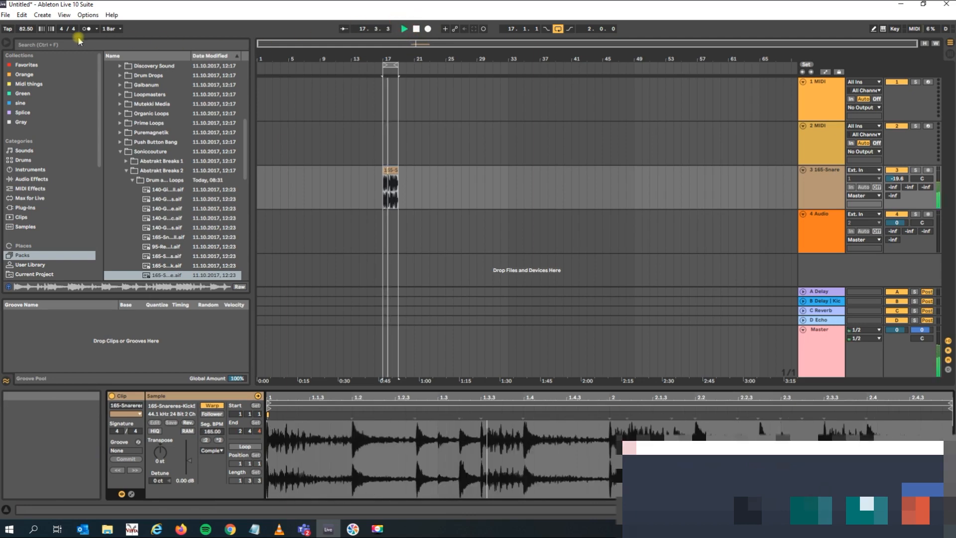
pyautogui.moveTo(27, 29); pyautogui.dragTo(27, 21)
pyautogui.press('space')
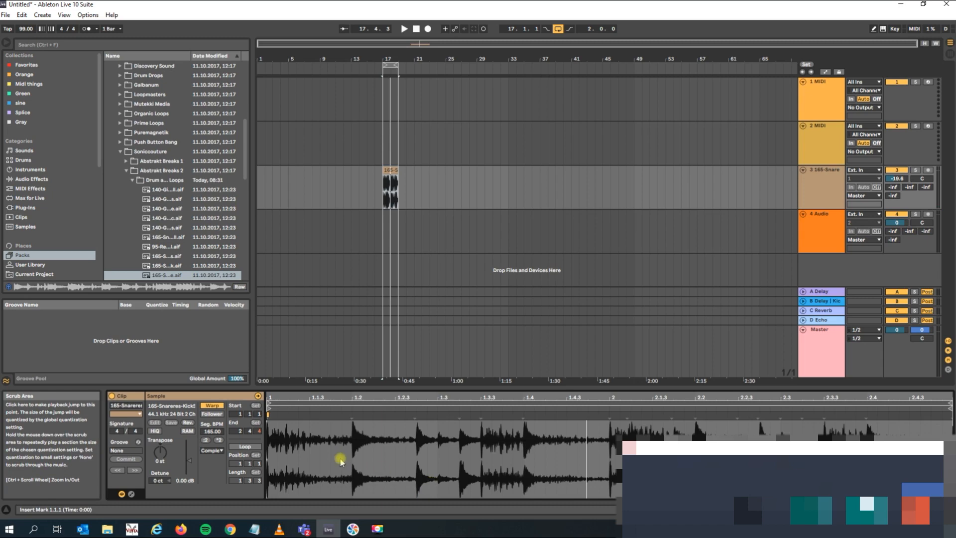
# Switch the KickSnare clip's warp mode to Beats and play the loop.
pyautogui.click(211, 450)
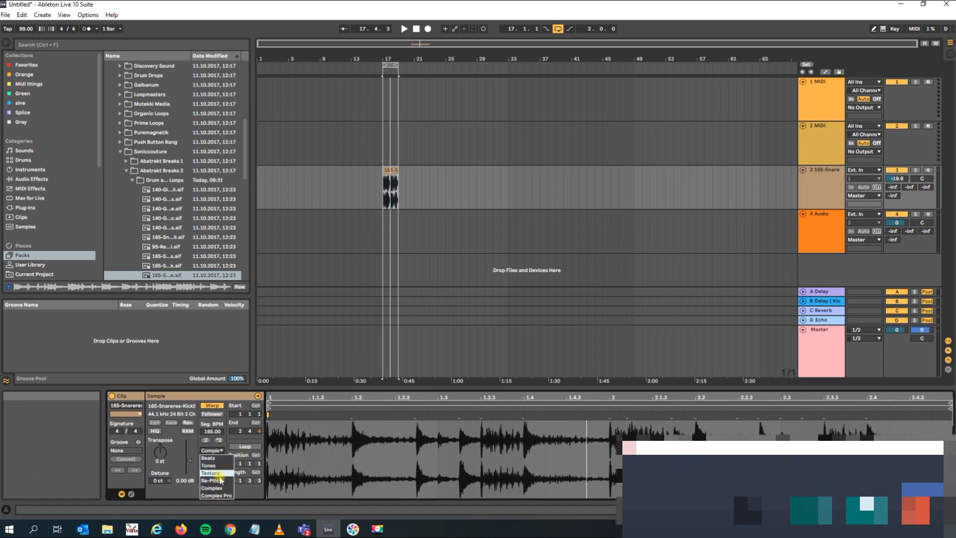
pyautogui.click(210, 457)
pyautogui.press('space')
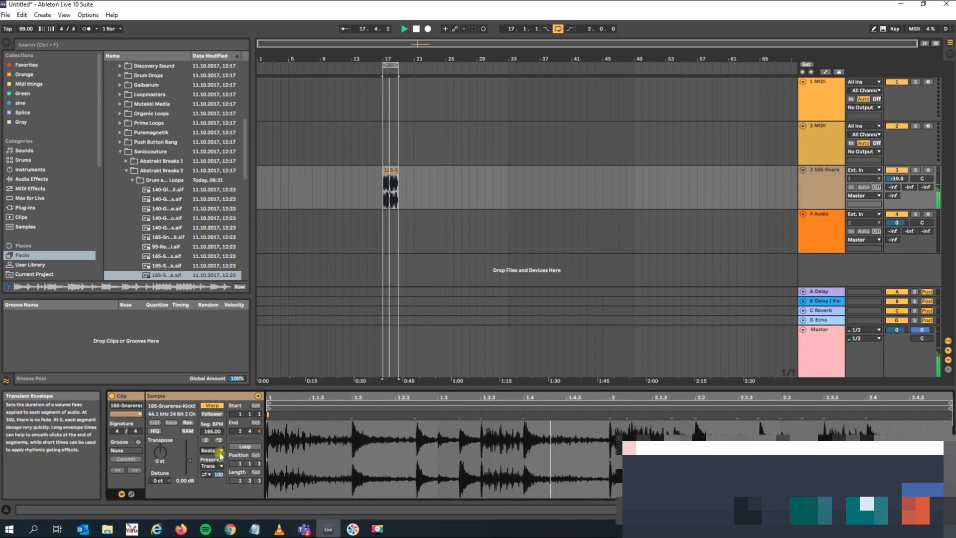
# Set the clip's warp mode to Complex Pro with an Envelope of 8 and stop playback.
pyautogui.click(220, 451)
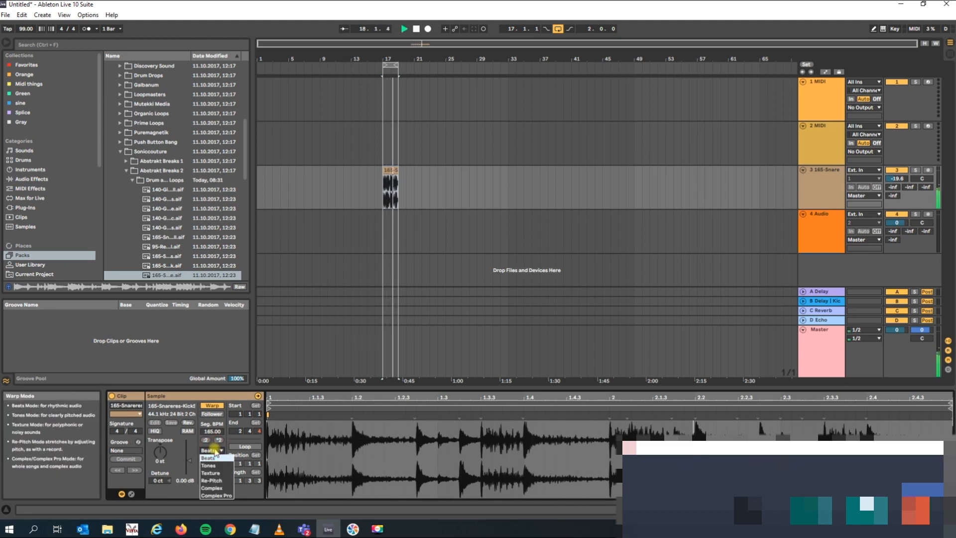
pyautogui.click(225, 496)
pyautogui.press('space')
pyautogui.moveTo(205, 480); pyautogui.dragTo(205, 493)
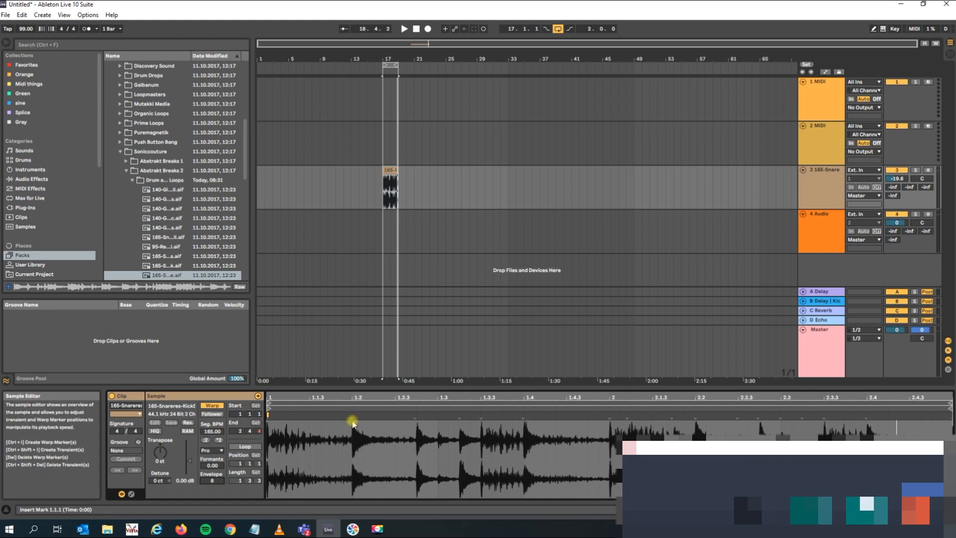
# Try adding warp markers on the KickSnare loop's transients and shifting one to beat 1.3.2, and undo the warp edits.
pyautogui.click(351, 418)
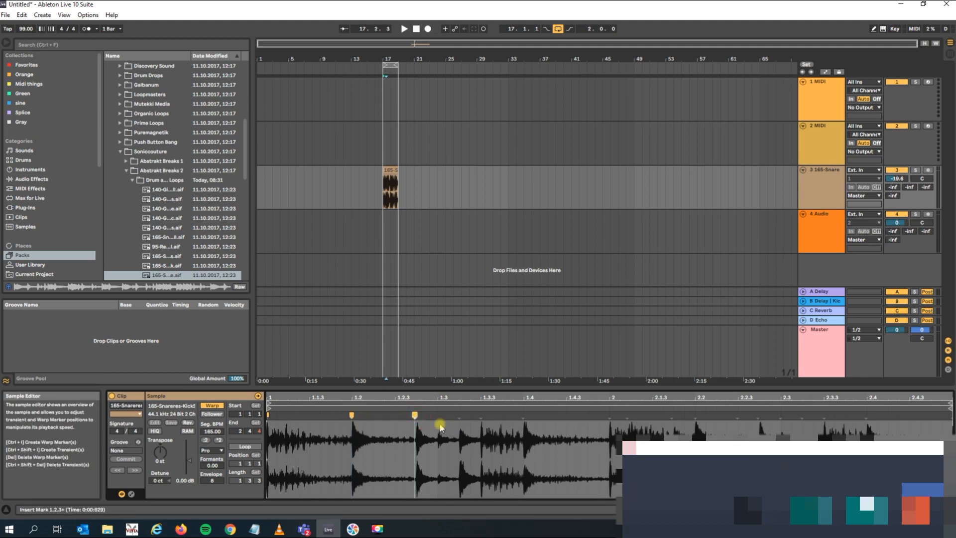
pyautogui.moveTo(417, 415); pyautogui.dragTo(458, 415)
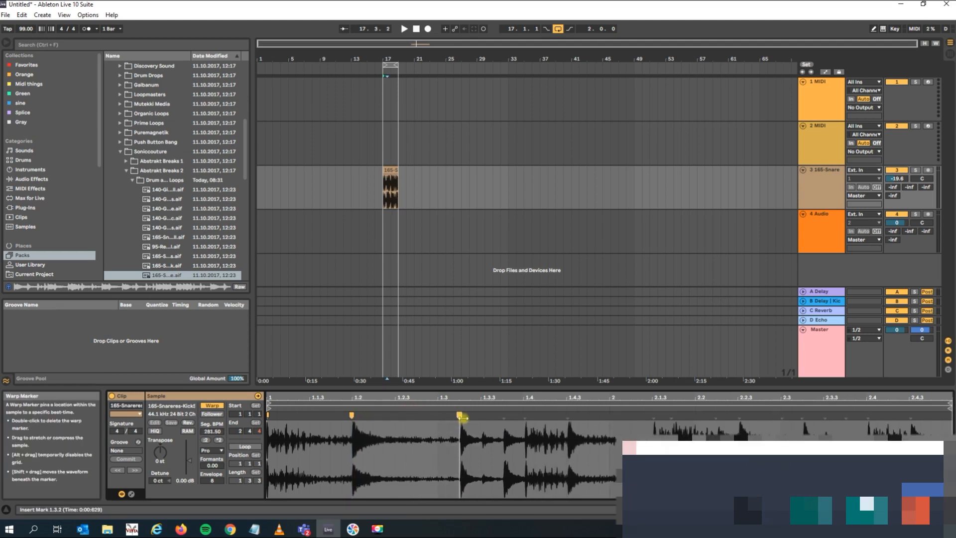
pyautogui.hotkey('ctrl', 'z')
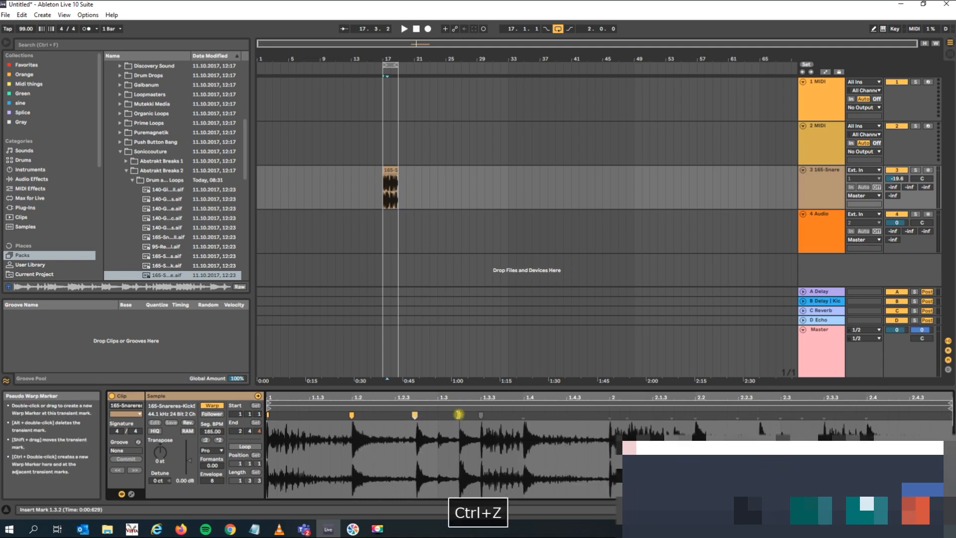
pyautogui.hotkey('ctrl', 'z')
pyautogui.click(826, 191)
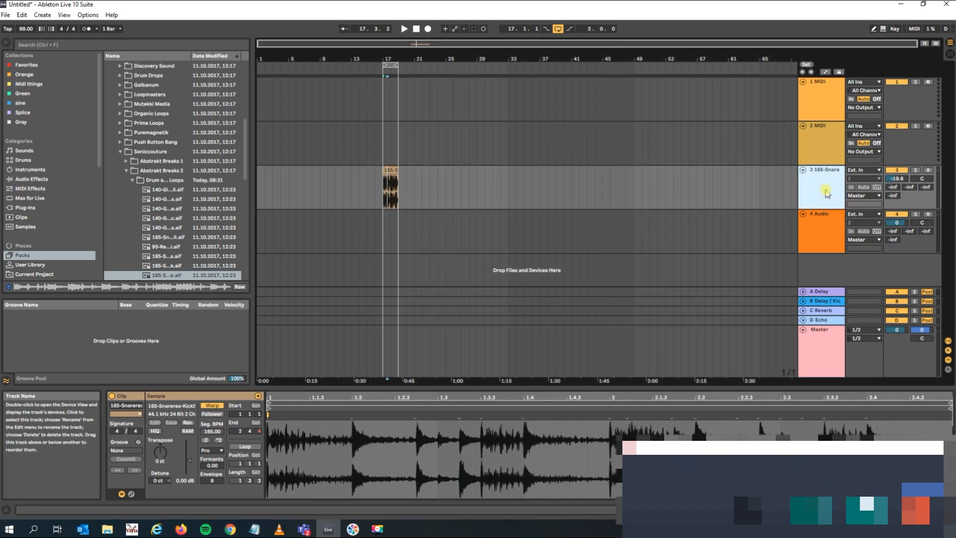
pyautogui.click(822, 303)
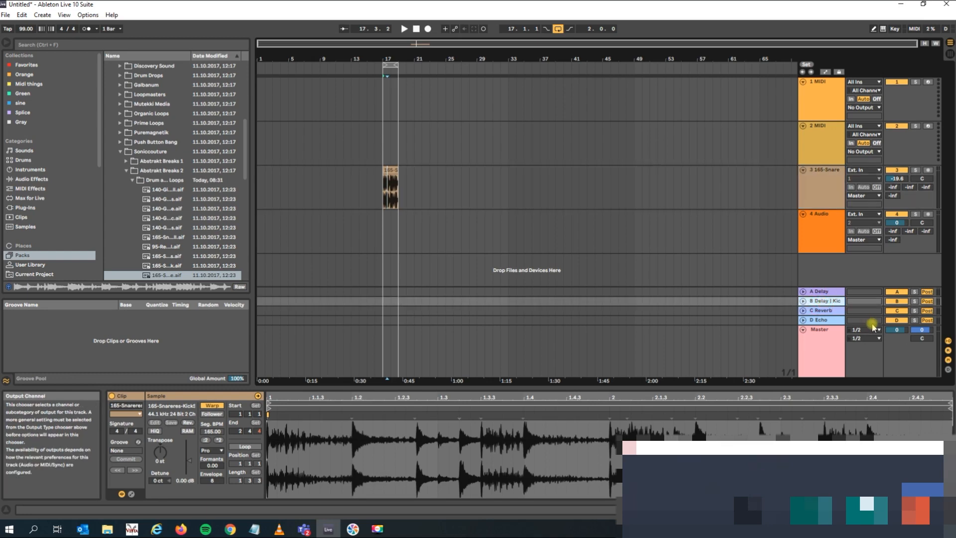
pyautogui.click(825, 312)
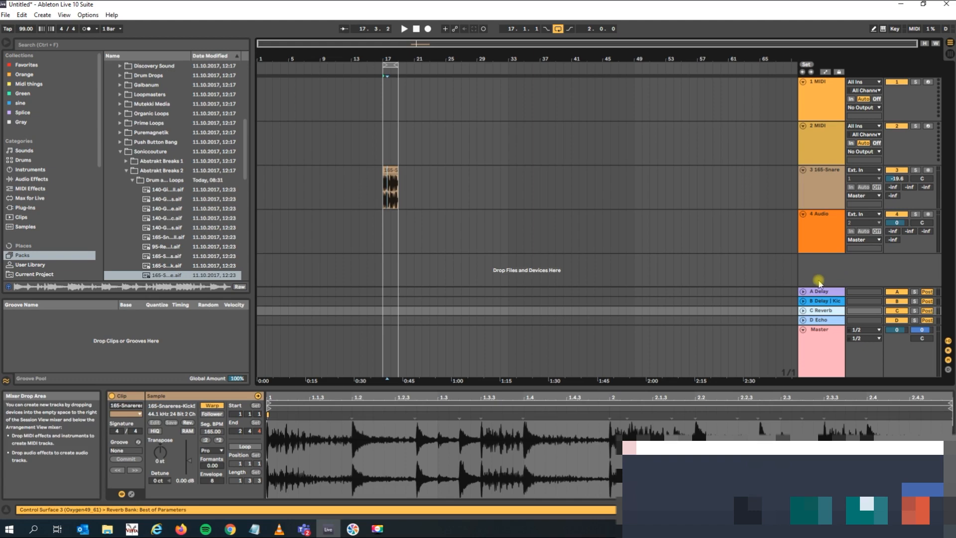
pyautogui.click(816, 294)
# Switch to Session View and play the drum loop with its A Delay send raised, turning the send back down and stopping playback.
pyautogui.click(818, 172)
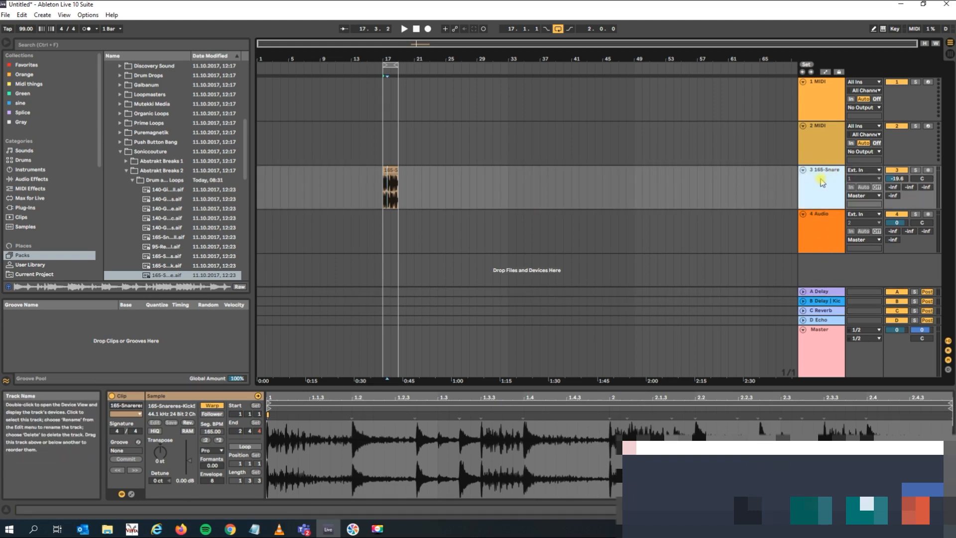
pyautogui.press('Tab')
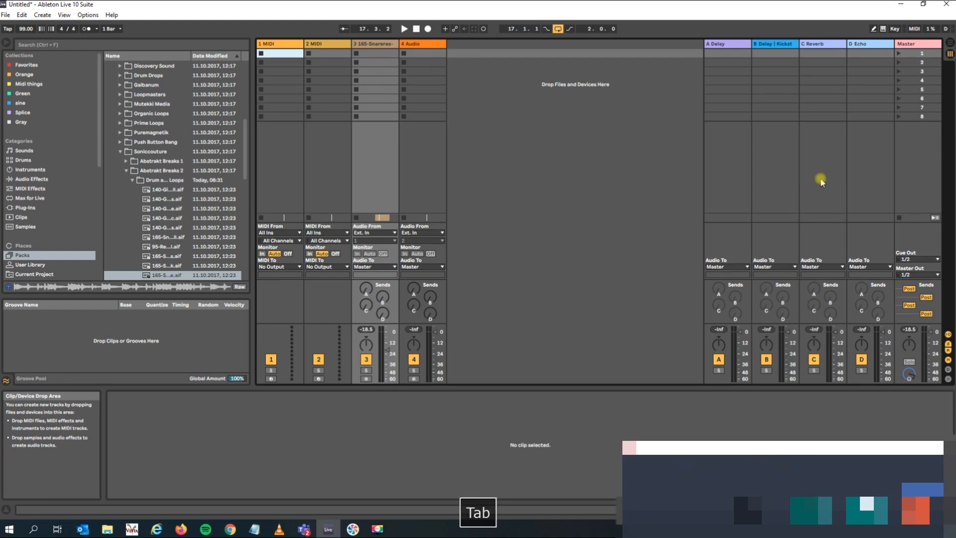
pyautogui.click(367, 291)
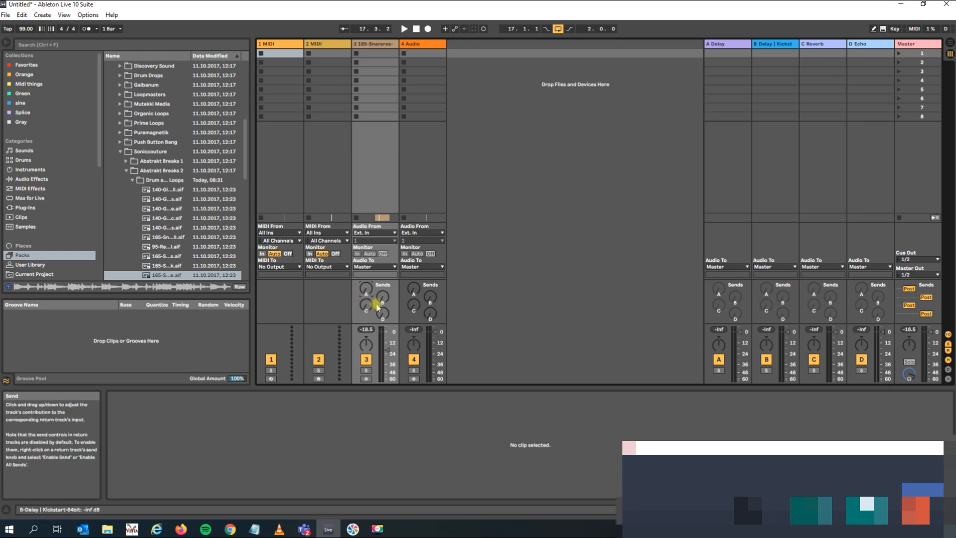
pyautogui.press('space')
pyautogui.moveTo(366, 290); pyautogui.dragTo(366, 284)
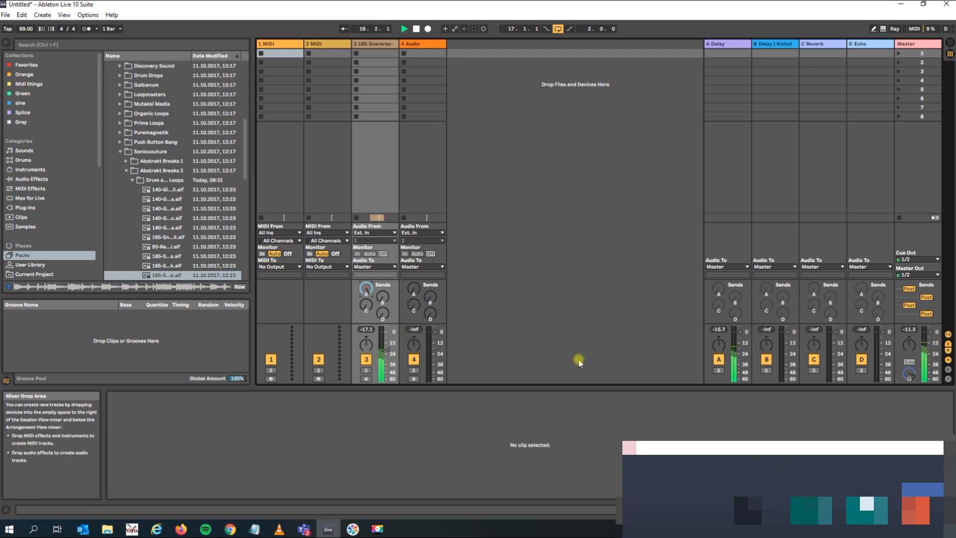
pyautogui.click(366, 289)
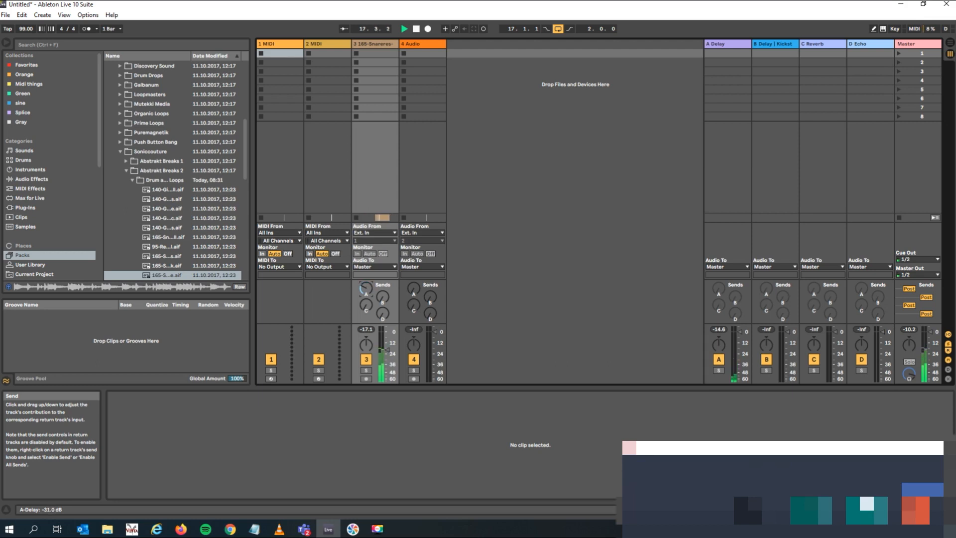
pyautogui.press('space')
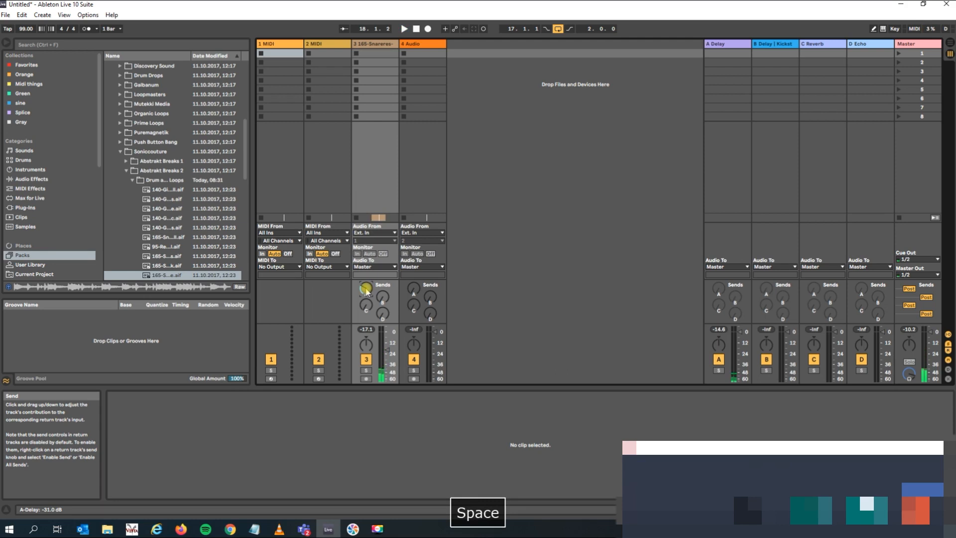
# Play the loop while raising the drum track's send to the B Delay | Kickstart return.
pyautogui.click(384, 298)
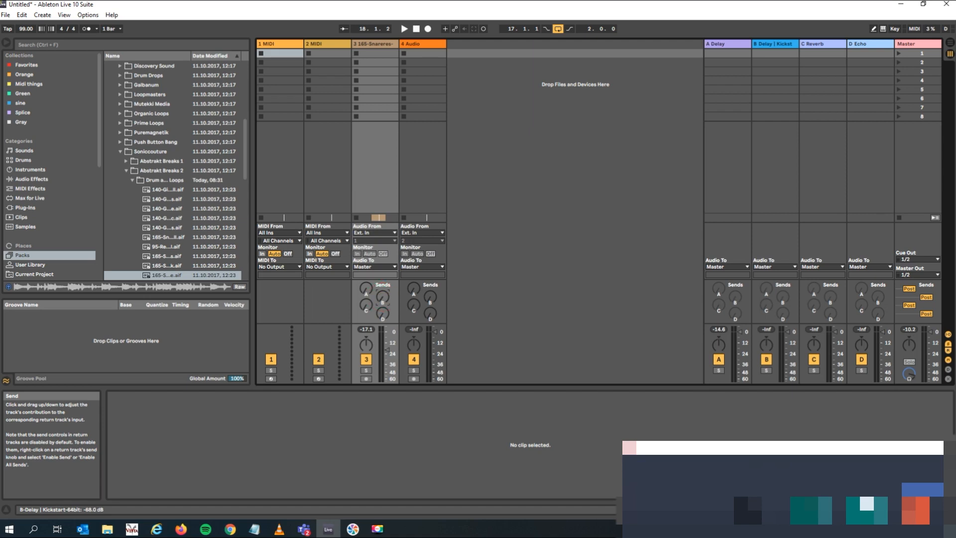
pyautogui.press('space')
pyautogui.moveTo(382, 297); pyautogui.dragTo(382, 291)
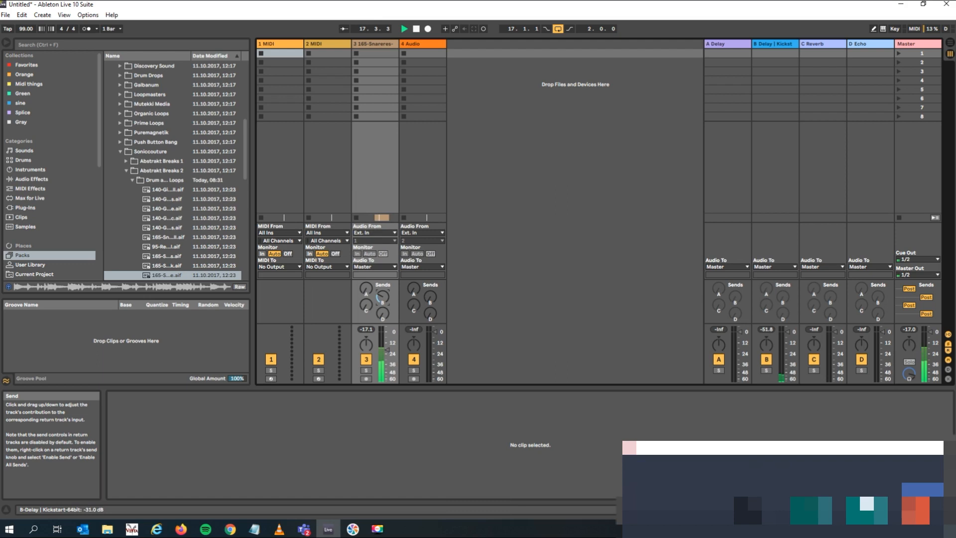
pyautogui.moveTo(383, 297); pyautogui.dragTo(383, 277)
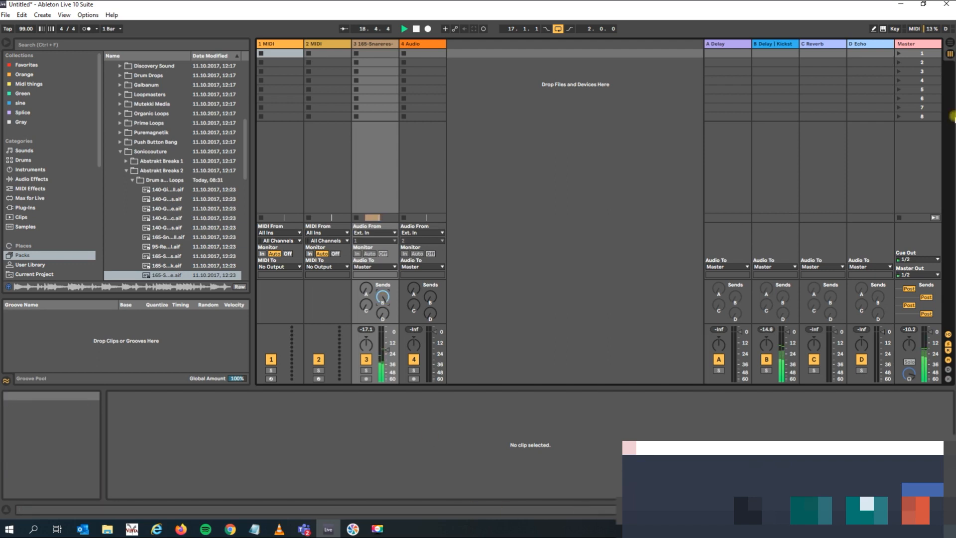
# Open the Kickstart plug-in on the B return in Arrangement View, choose the fifth curve in its first row, and close the plug-in window.
pyautogui.click(948, 52)
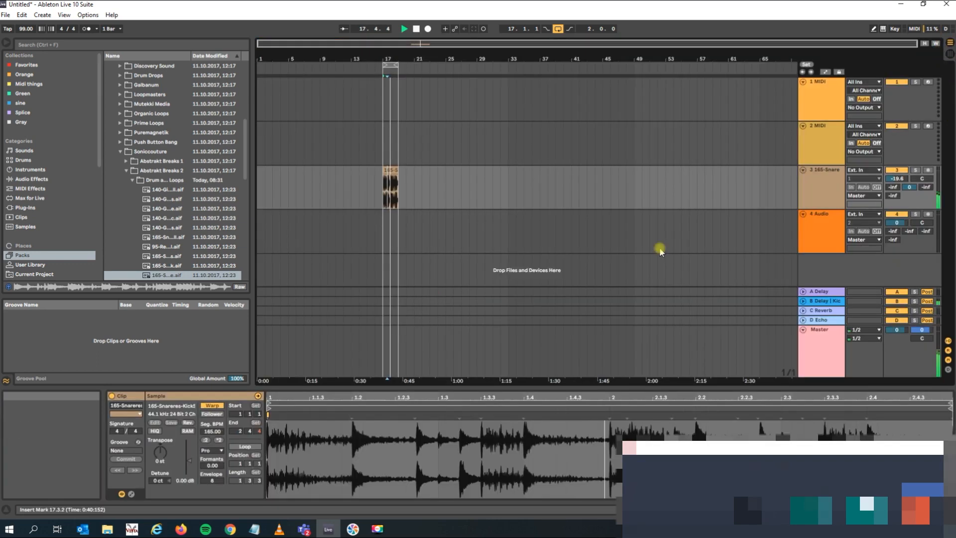
pyautogui.click(821, 301)
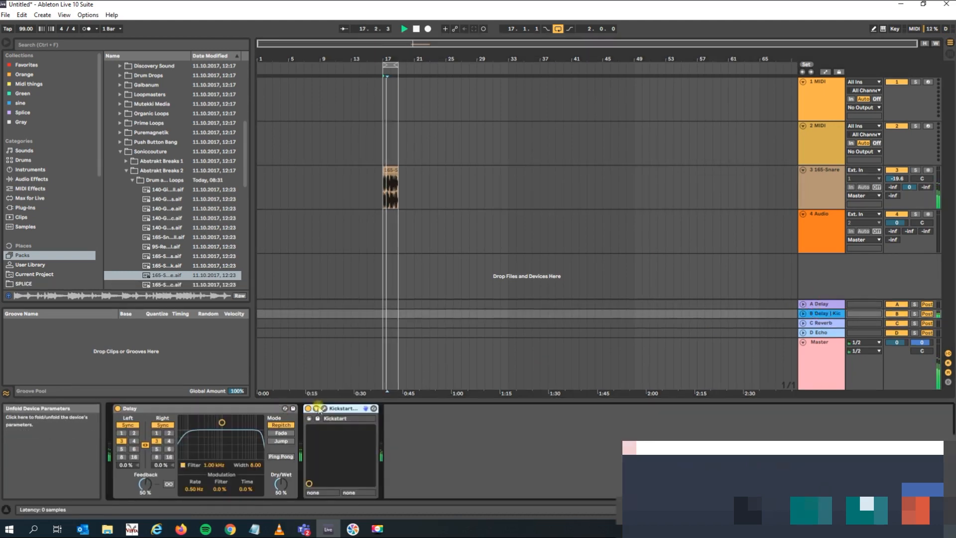
pyautogui.click(326, 412)
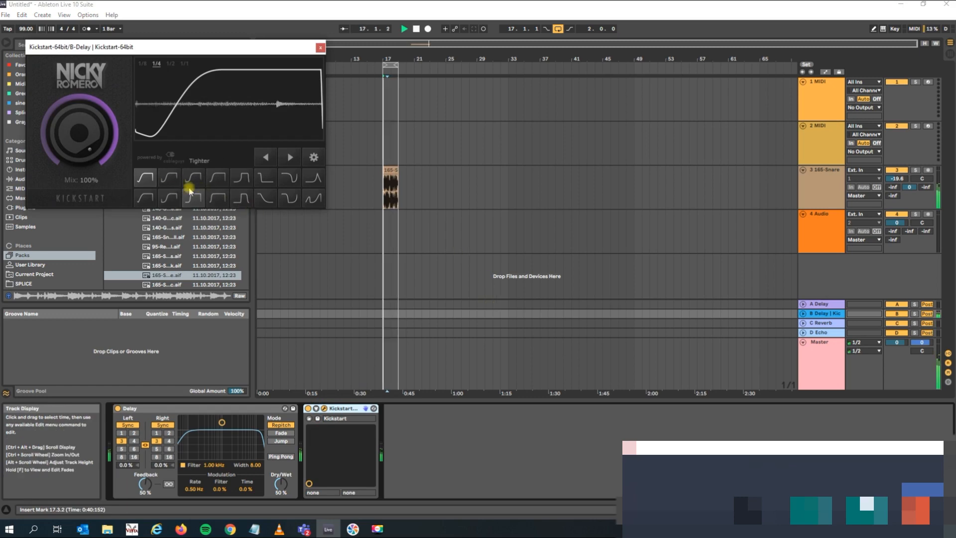
pyautogui.click(169, 179)
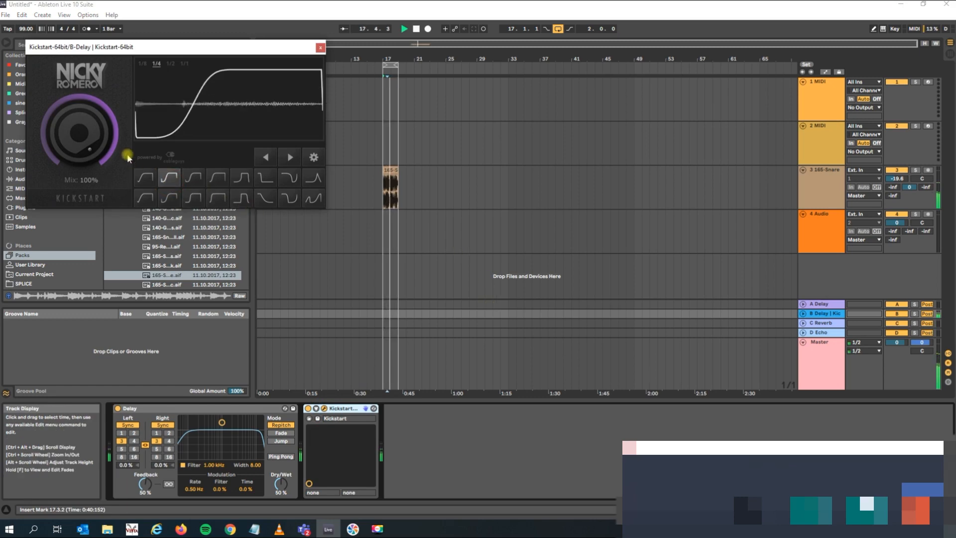
pyautogui.click(245, 186)
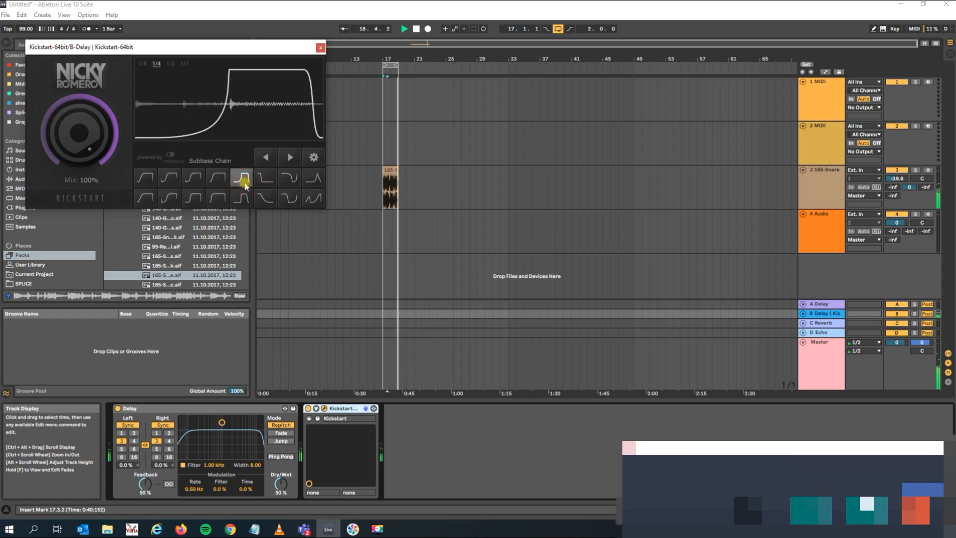
pyautogui.click(320, 48)
# Turn the drum loop track's B send down to -inf in Session View and stop playback.
pyautogui.click(821, 185)
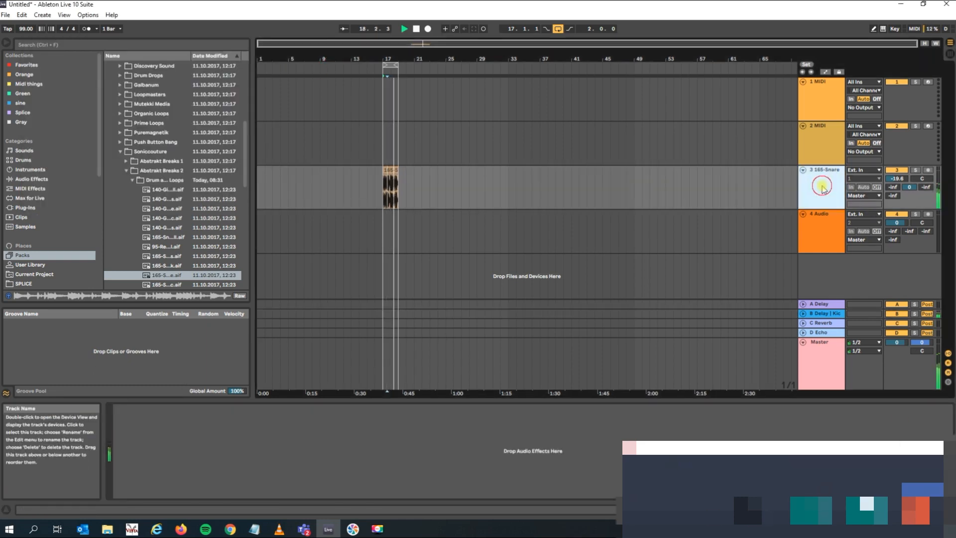
pyautogui.press('Tab')
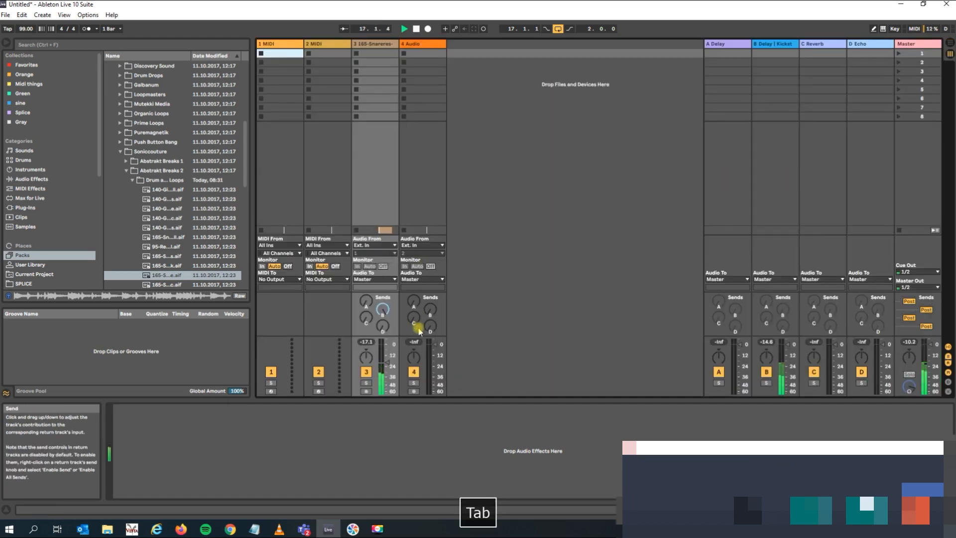
pyautogui.moveTo(382, 310); pyautogui.dragTo(382, 348)
pyautogui.press('space')
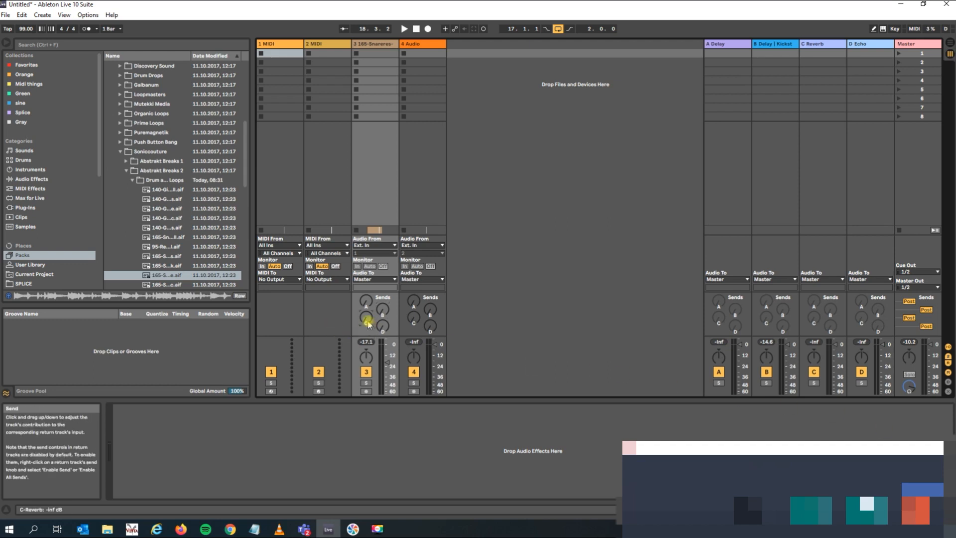
# Play the loop, set the drum track's C Reverb send to -23.8 dB and its A Delay send to -11.7 dB, and stop playback.
pyautogui.press('space')
pyautogui.moveTo(368, 324); pyautogui.dragTo(365, 316)
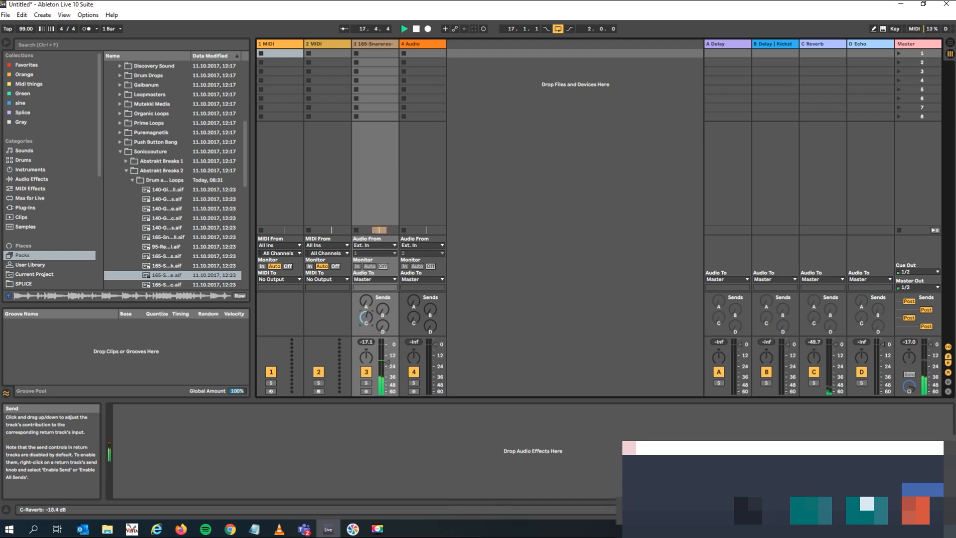
pyautogui.moveTo(366, 317); pyautogui.dragTo(366, 315)
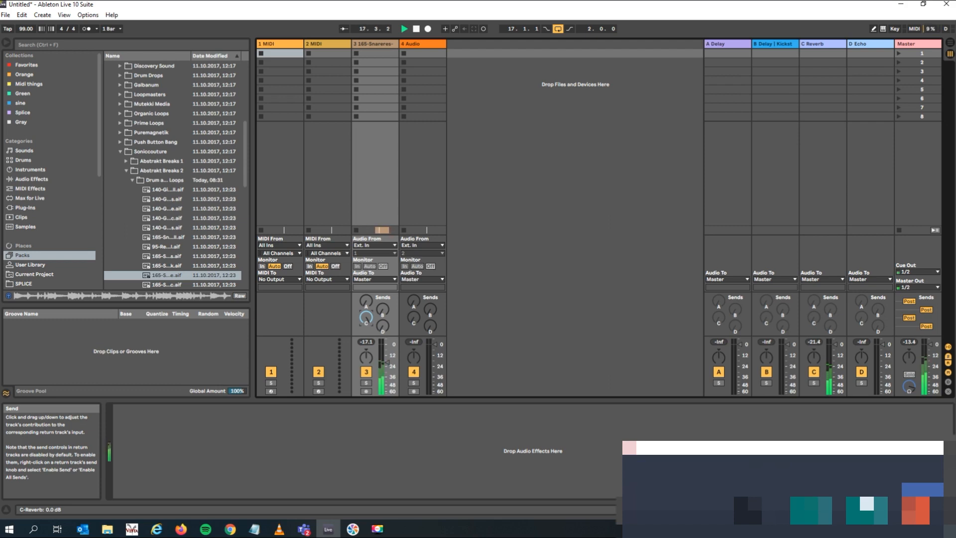
pyautogui.moveTo(366, 317); pyautogui.dragTo(366, 316)
pyautogui.moveTo(366, 301)
pyautogui.mouseDown()
pyautogui.moveTo(365, 323)
pyautogui.moveTo(364, 305)
pyautogui.mouseUp()
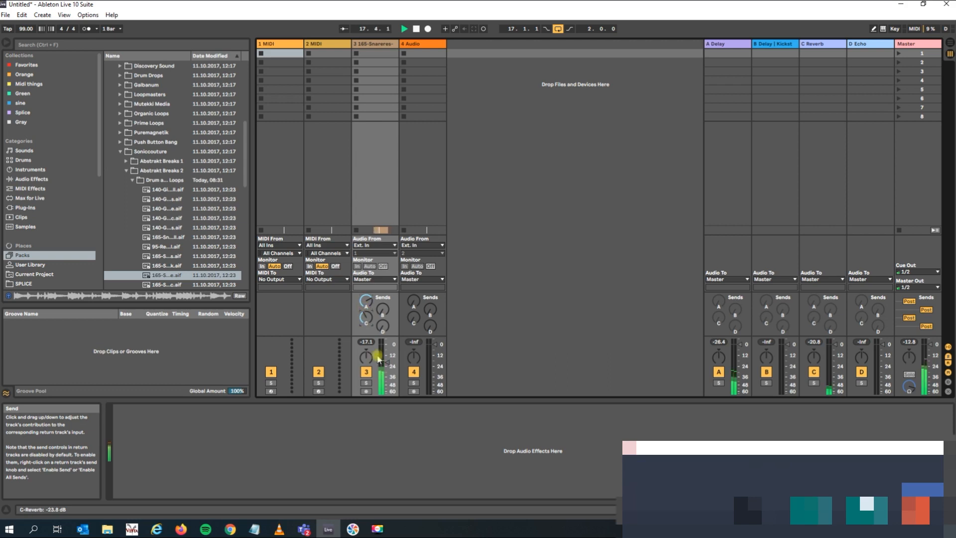
pyautogui.press('space')
# Return to Arrangement View, select the drum loop track, and turn on Automation Mode.
pyautogui.press('Tab')
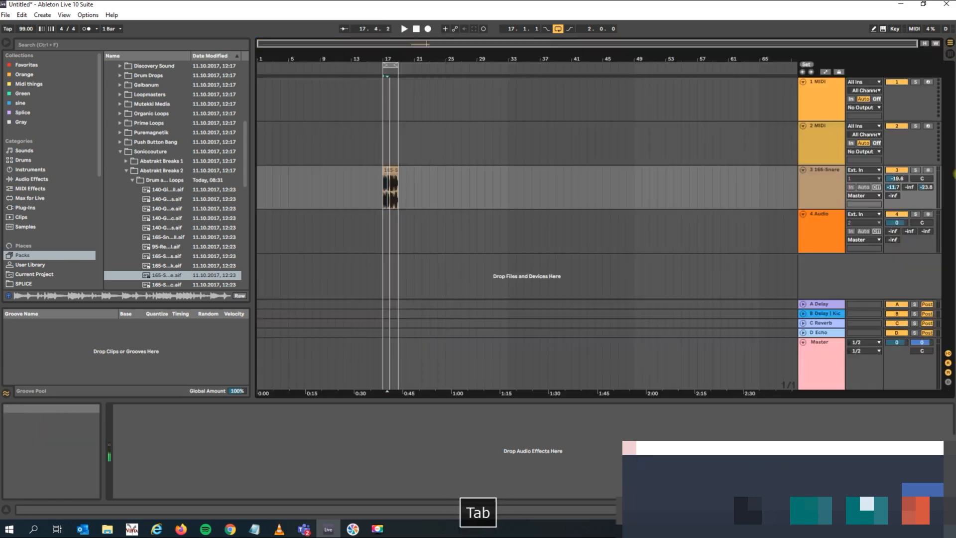
pyautogui.click(817, 183)
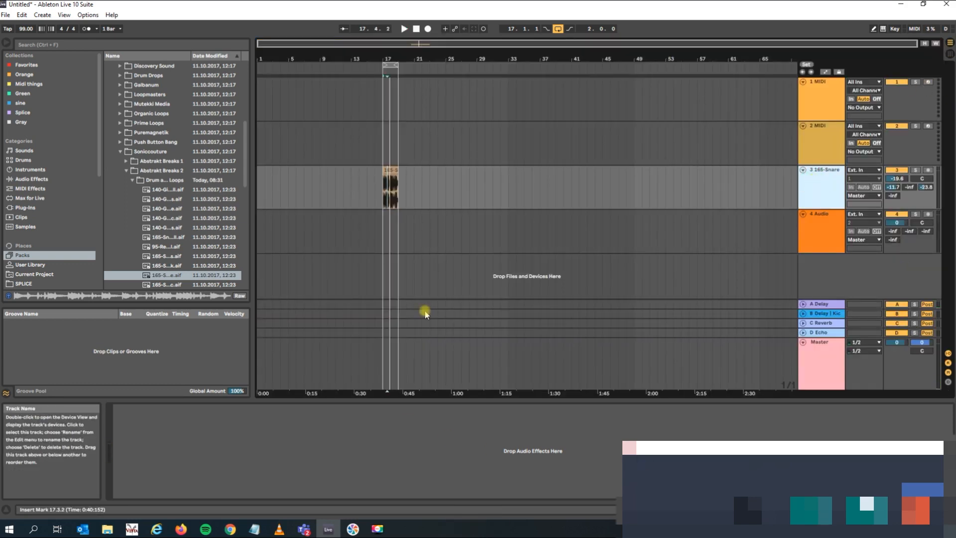
pyautogui.click(88, 15)
pyautogui.moveTo(71, 17)
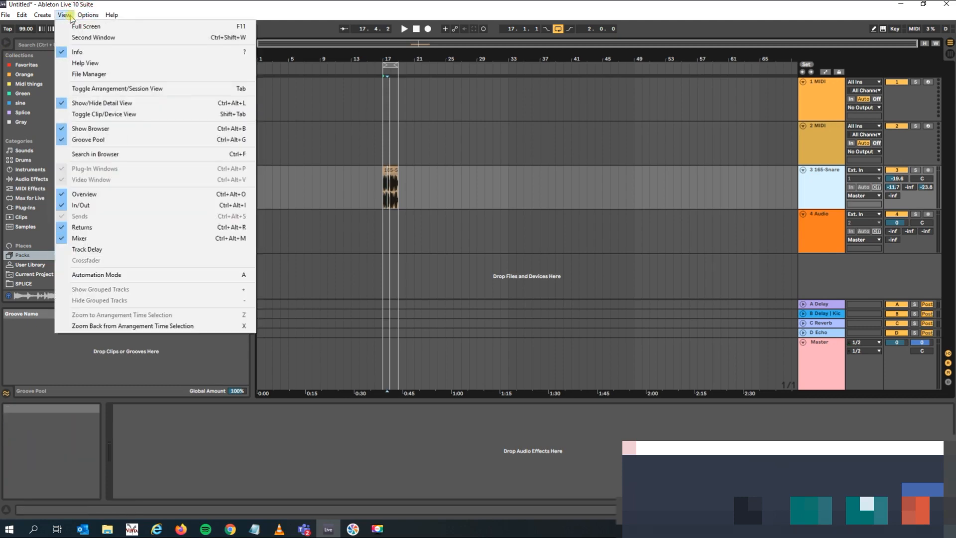
pyautogui.click(168, 274)
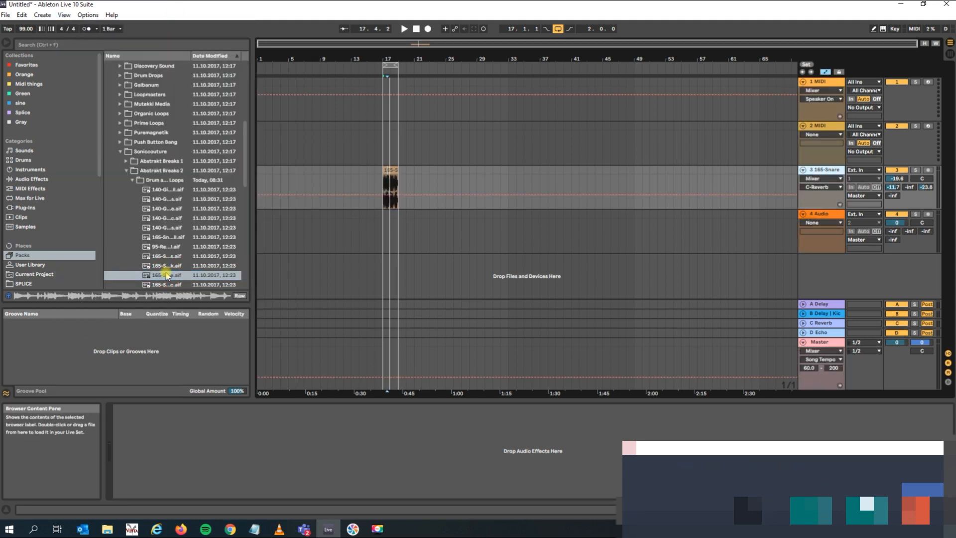
# Select the looped section from bar 17 to bar 19 and zoom the timeline in until it fills the arrangement.
pyautogui.click(390, 64)
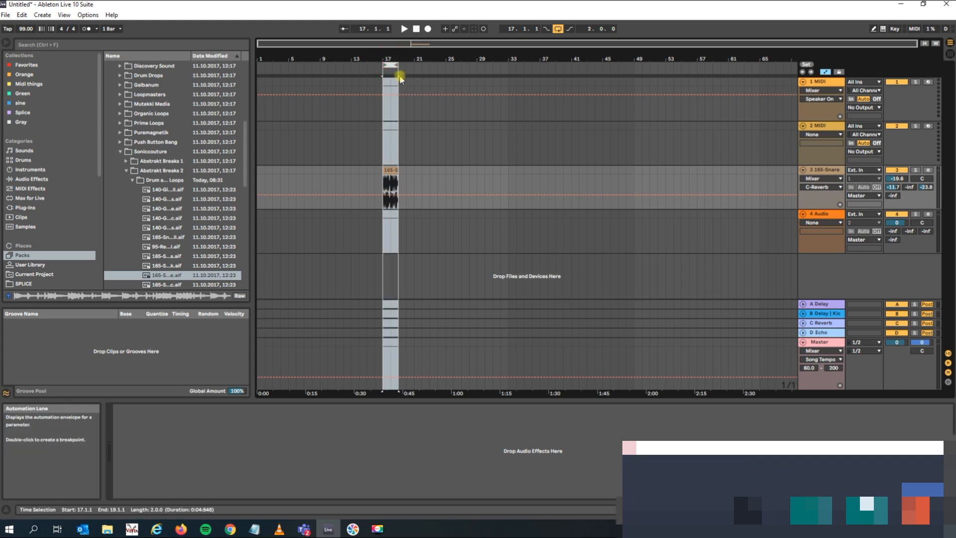
pyautogui.click(388, 54)
pyautogui.moveTo(388, 54); pyautogui.dragTo(451, 55)
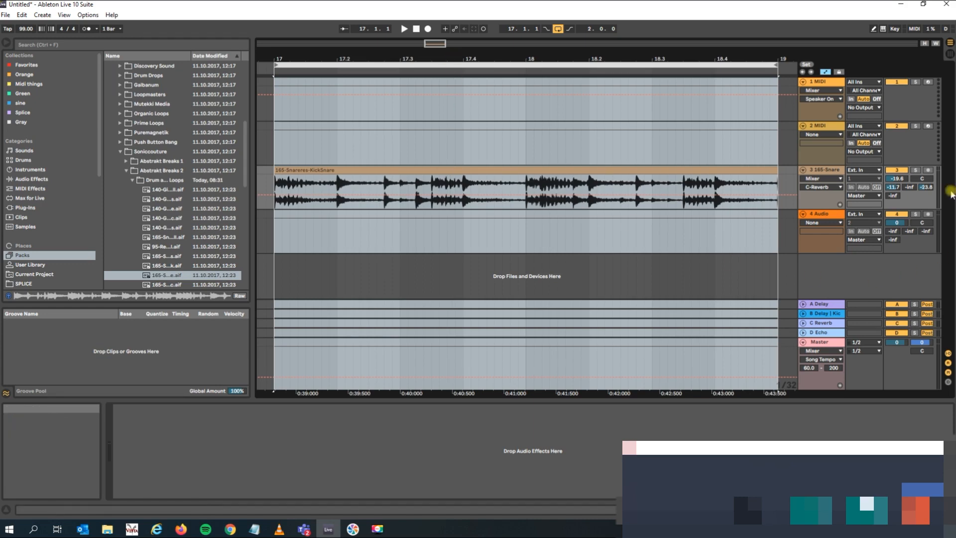
pyautogui.click(825, 171)
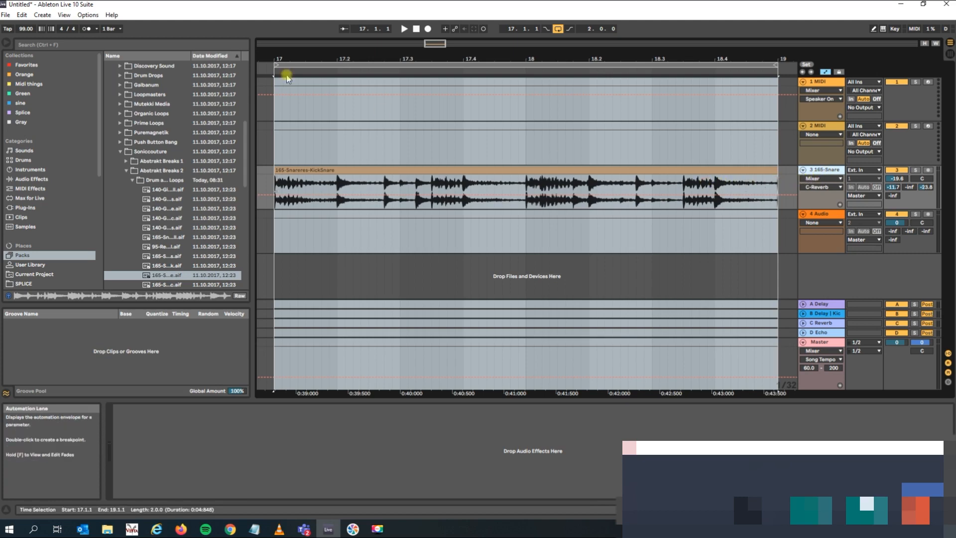
pyautogui.click(62, 15)
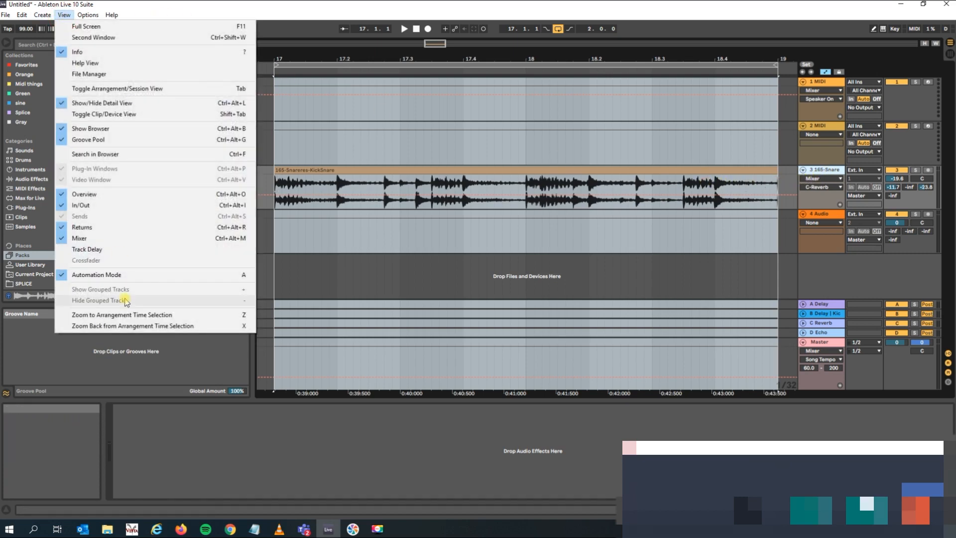
pyautogui.click(515, 3)
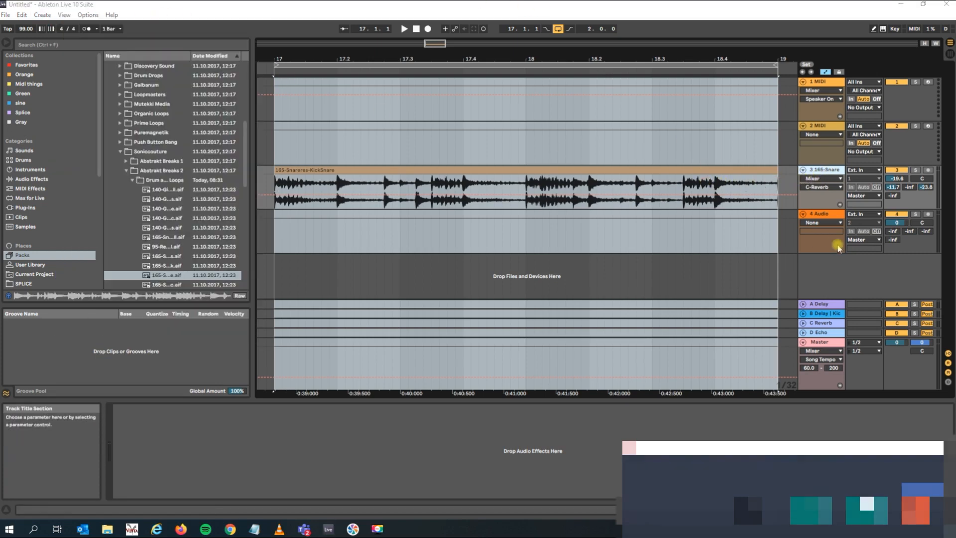
# Show the A-Delay send's automation envelope from the Mixer parameters on the drum loop track.
pyautogui.click(818, 180)
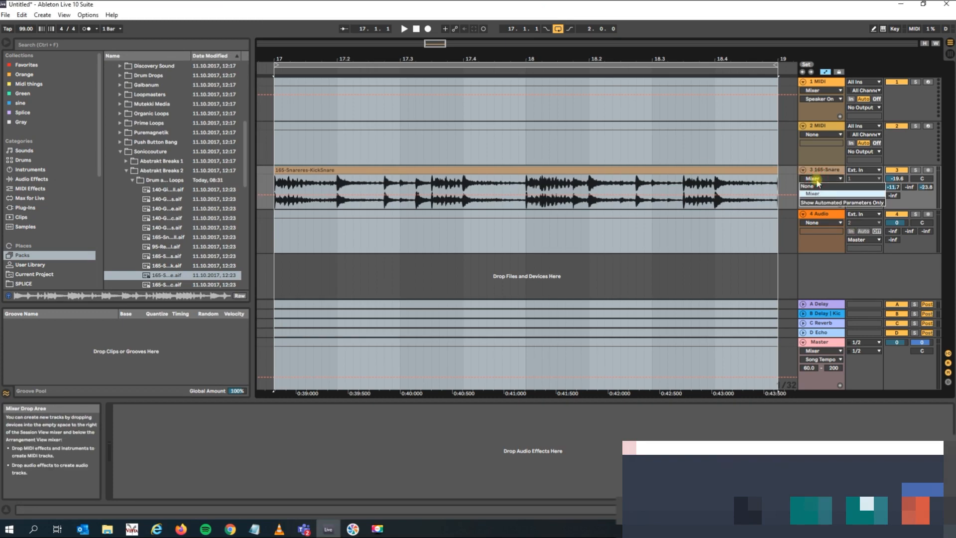
pyautogui.click(814, 170)
pyautogui.click(816, 187)
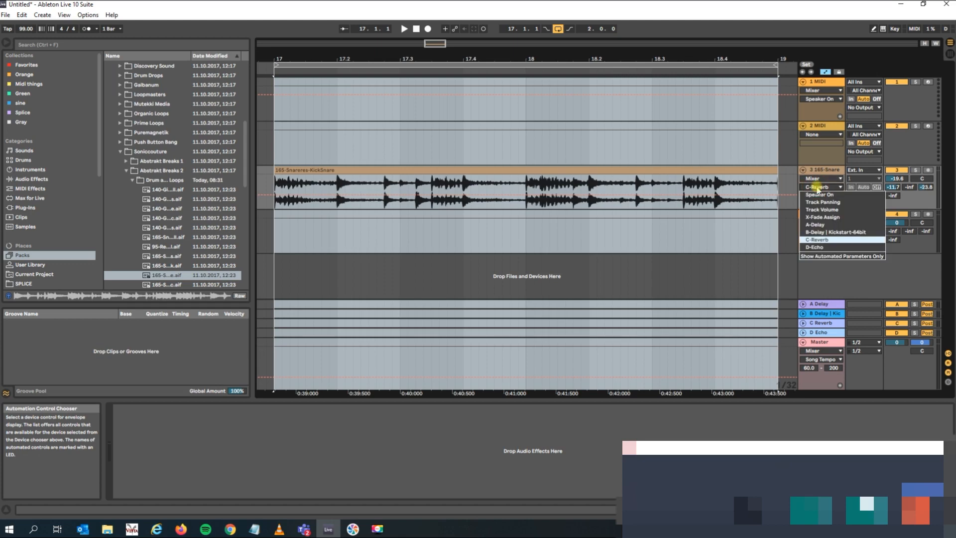
pyautogui.click(836, 230)
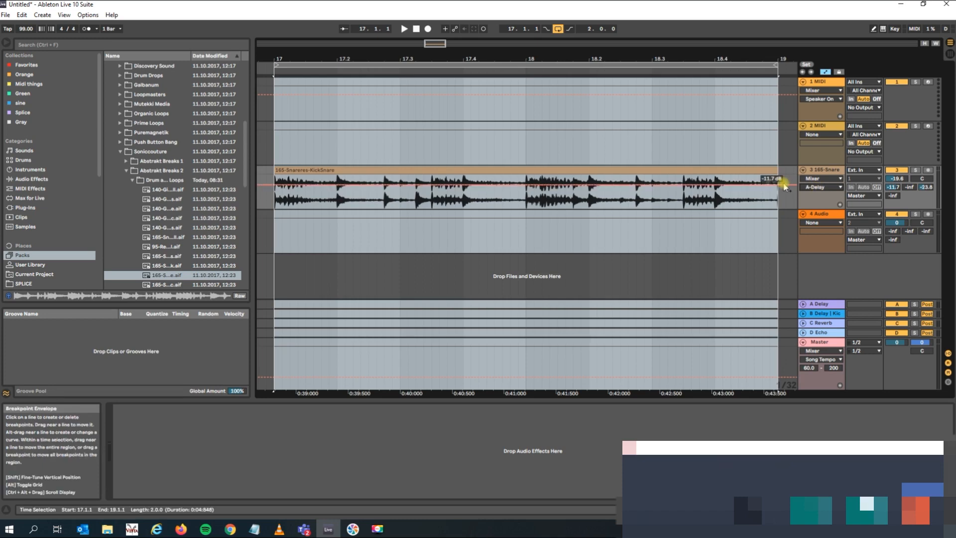
# Draw A-Delay send automation ramping up from -inf dB at bar 17 to -5.0 dB at bar 19, and play it back briefly.
pyautogui.click(274, 185)
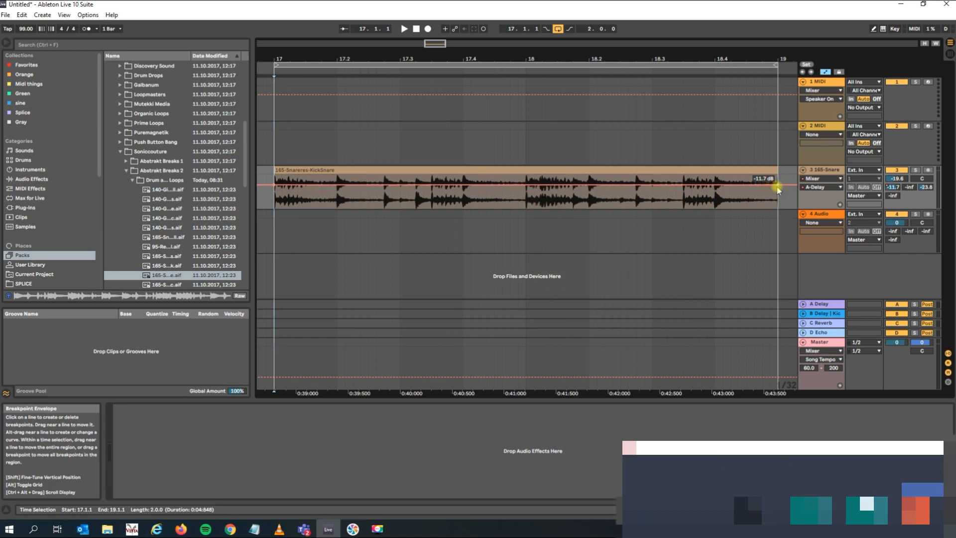
pyautogui.moveTo(274, 185); pyautogui.dragTo(274, 207)
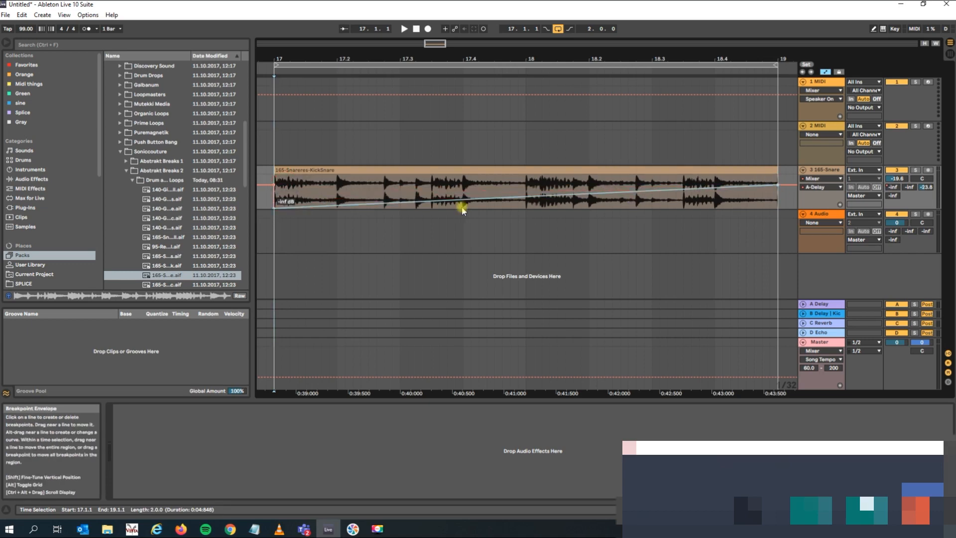
pyautogui.moveTo(776, 184); pyautogui.dragTo(777, 178)
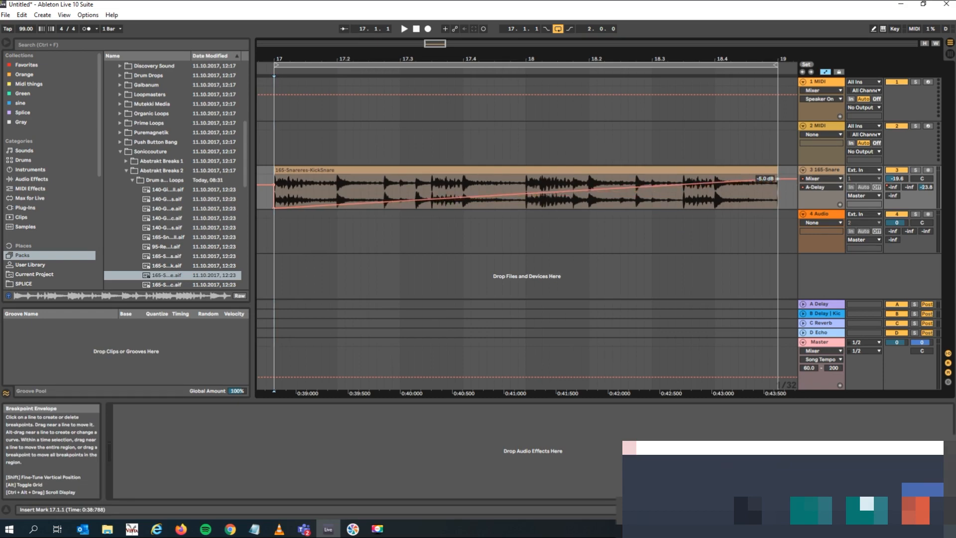
pyautogui.press('space')
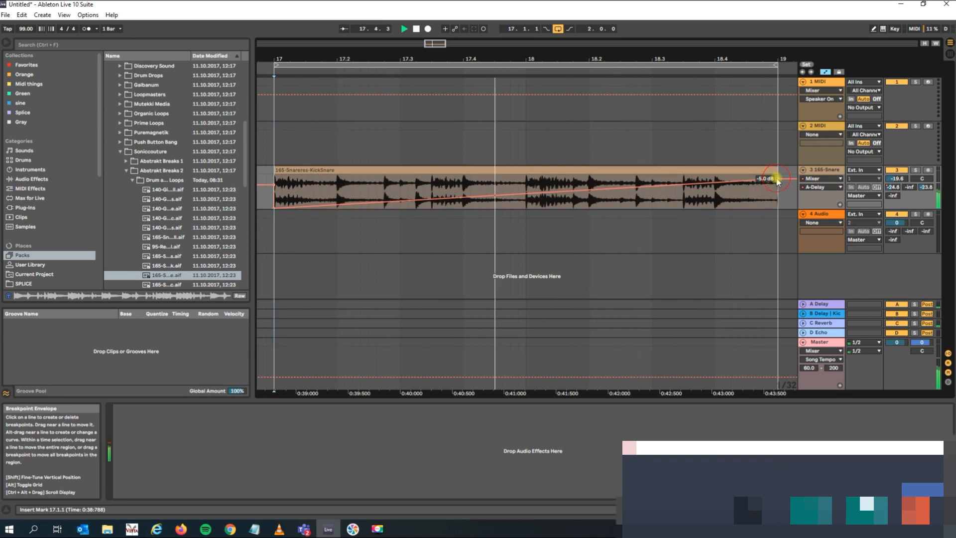
pyautogui.press('space')
# Show the drum track's C-Reverb send envelope, ramp it down from a high level at bar 17 to minimum at bar 19, and audition it.
pyautogui.click(826, 188)
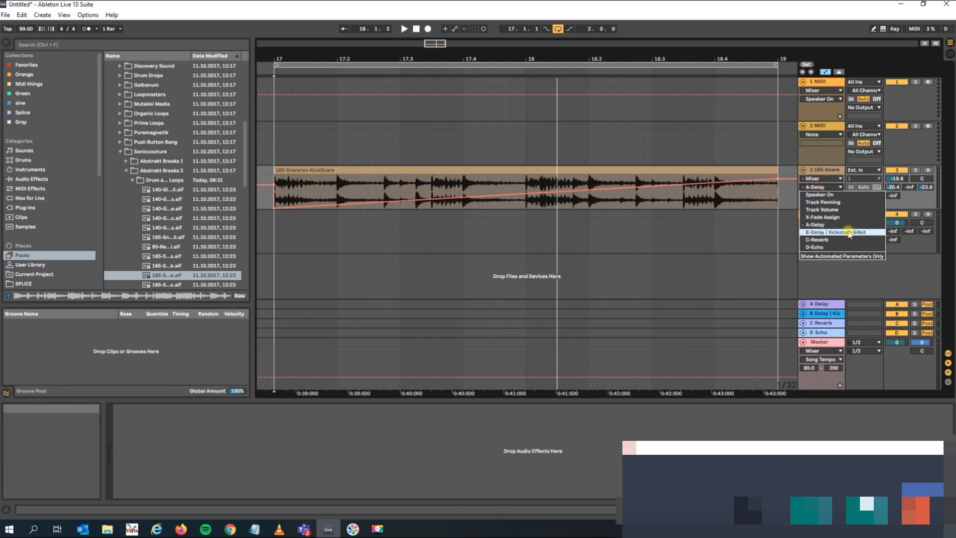
pyautogui.click(847, 239)
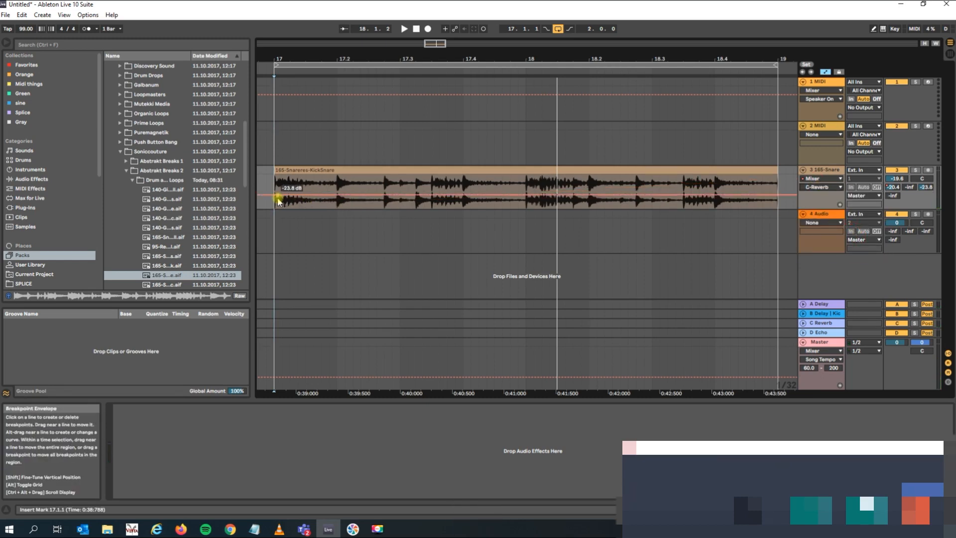
pyautogui.moveTo(780, 199); pyautogui.dragTo(780, 208)
pyautogui.moveTo(275, 199); pyautogui.dragTo(276, 174)
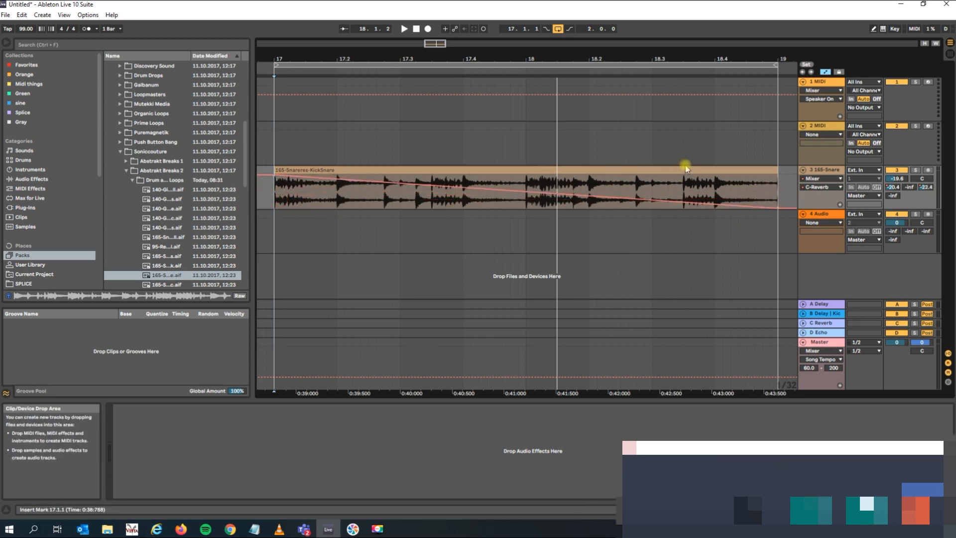
pyautogui.press('space')
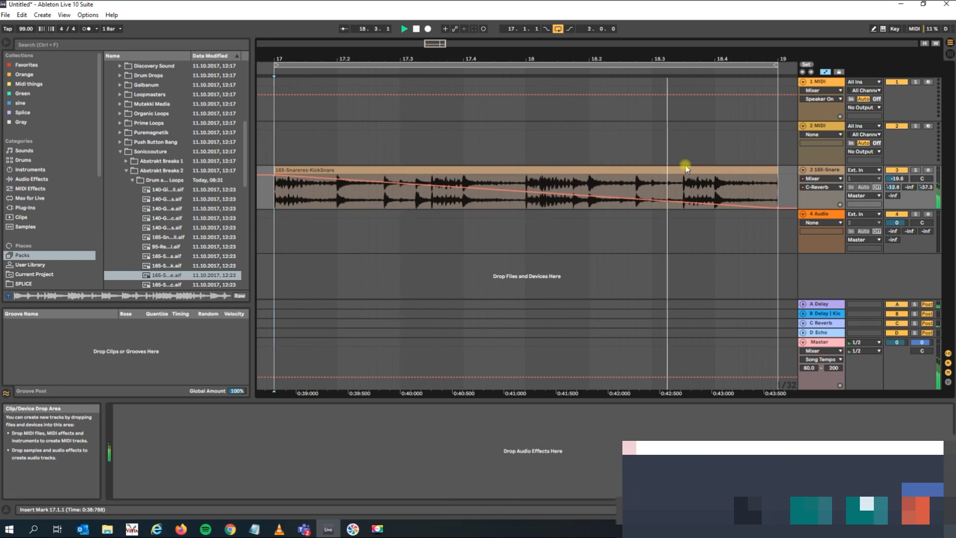
pyautogui.press('space')
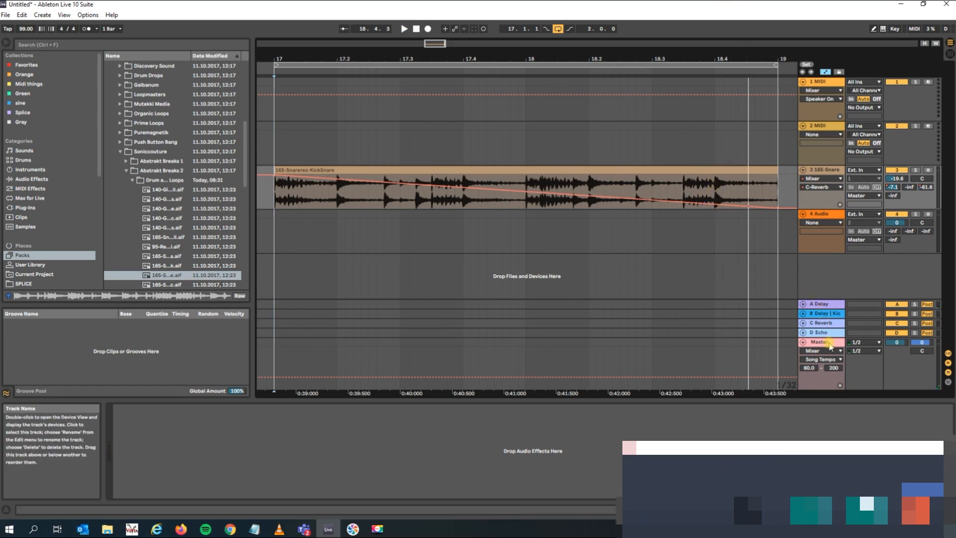
# Search the samples for "bass", preview 2020_PH_126_BassLp7_C, and place it on audio track 4 at bar 17.
pyautogui.click(820, 304)
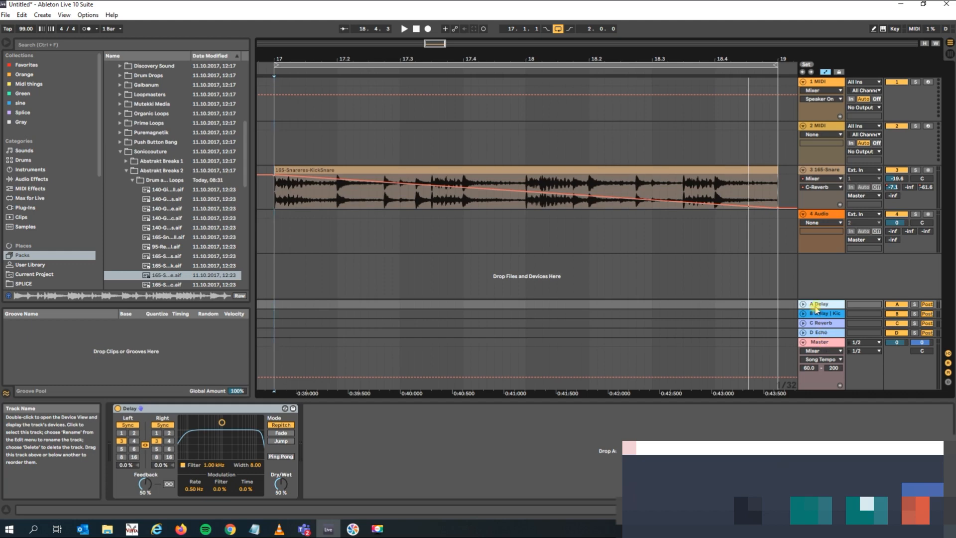
pyautogui.click(47, 45)
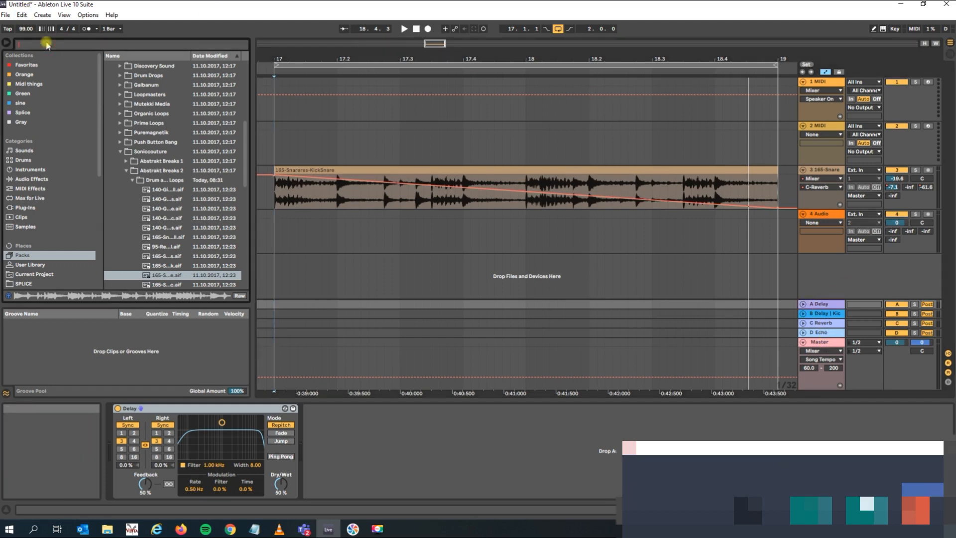
pyautogui.write('bass')
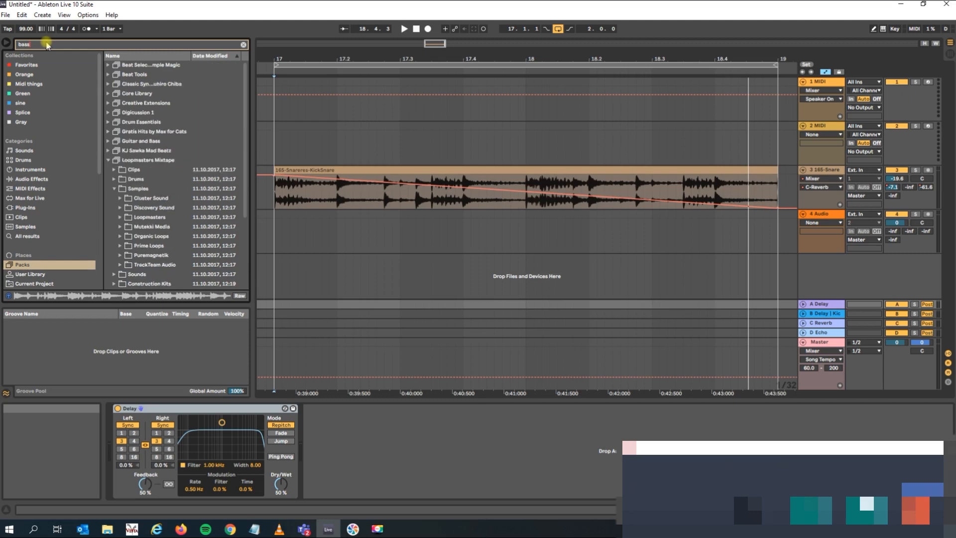
pyautogui.click(26, 227)
pyautogui.click(141, 196)
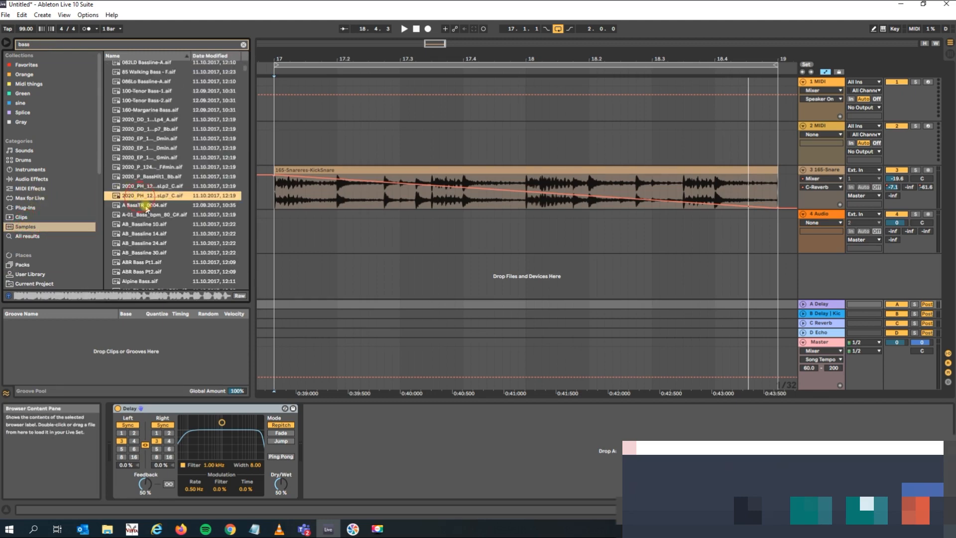
pyautogui.press('space')
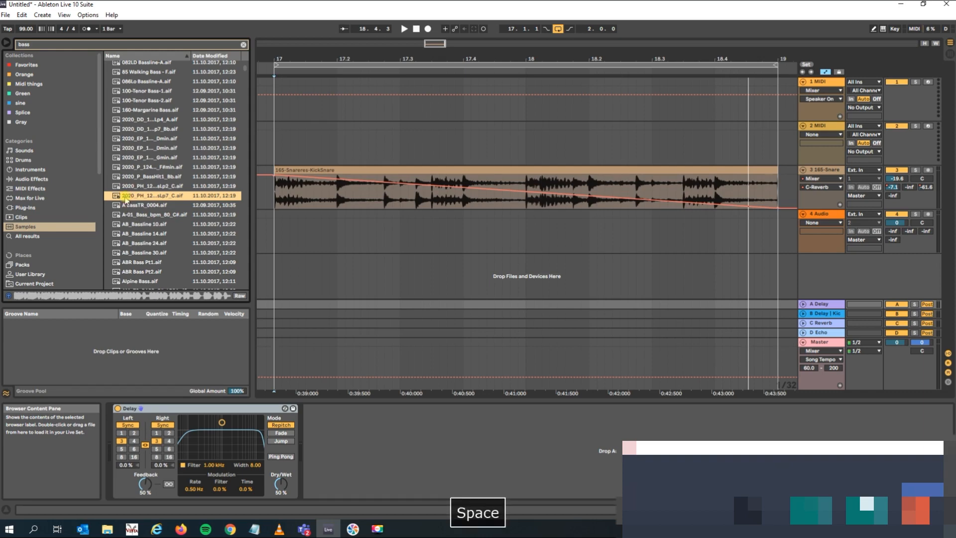
pyautogui.moveTo(247, 221); pyautogui.dragTo(277, 240)
# Play the loop and lower the bass track's volume to -21.4 dB.
pyautogui.press('space')
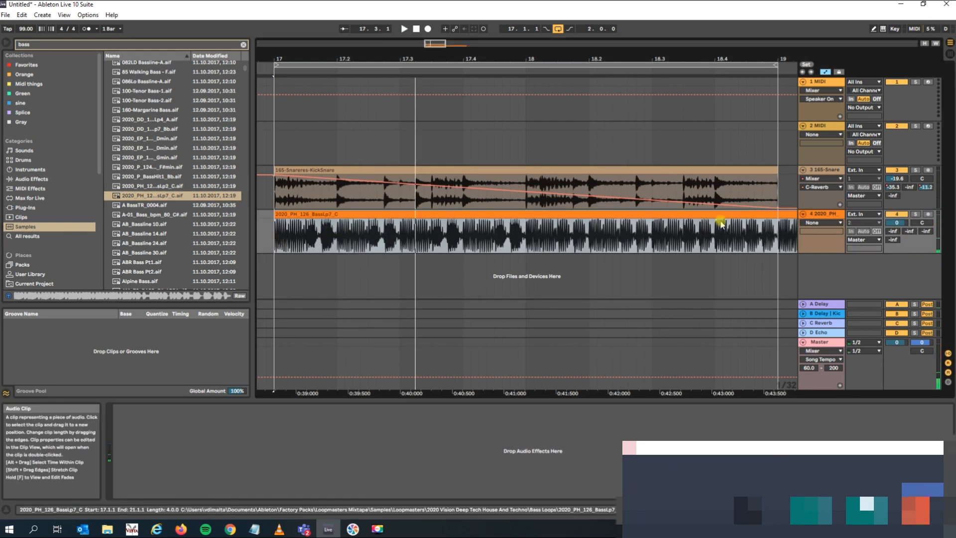
pyautogui.moveTo(896, 223); pyautogui.dragTo(896, 238)
pyautogui.press('space')
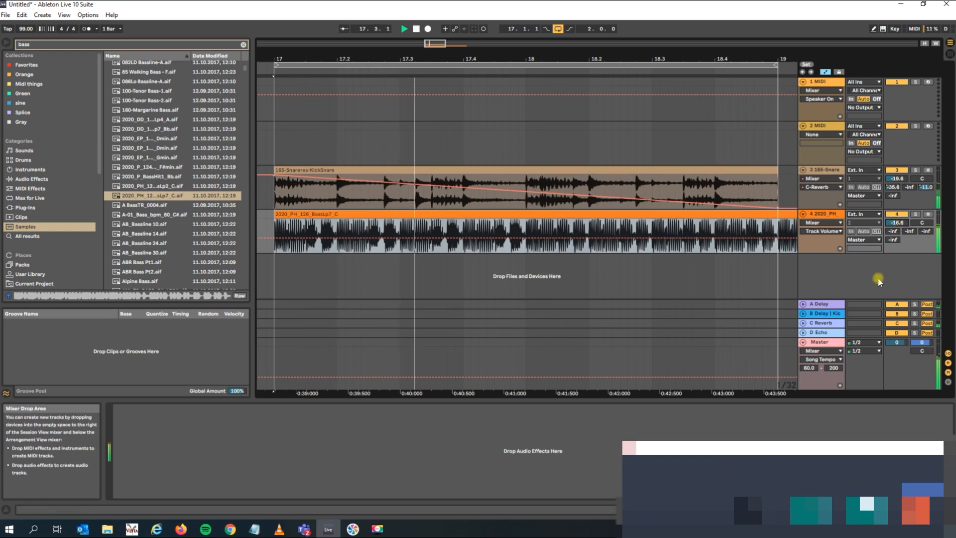
pyautogui.moveTo(897, 223); pyautogui.dragTo(897, 226)
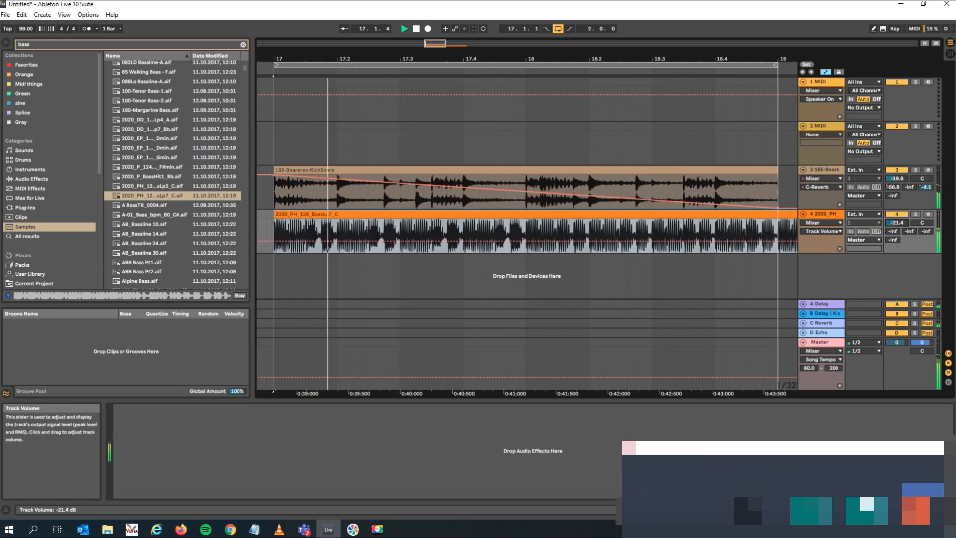
# Raise the bass track's B Delay/Kickstart send to 0.0 dB in Session View, listen in Arrangement View, and stop playback.
pyautogui.click(826, 214)
pyautogui.press('Tab')
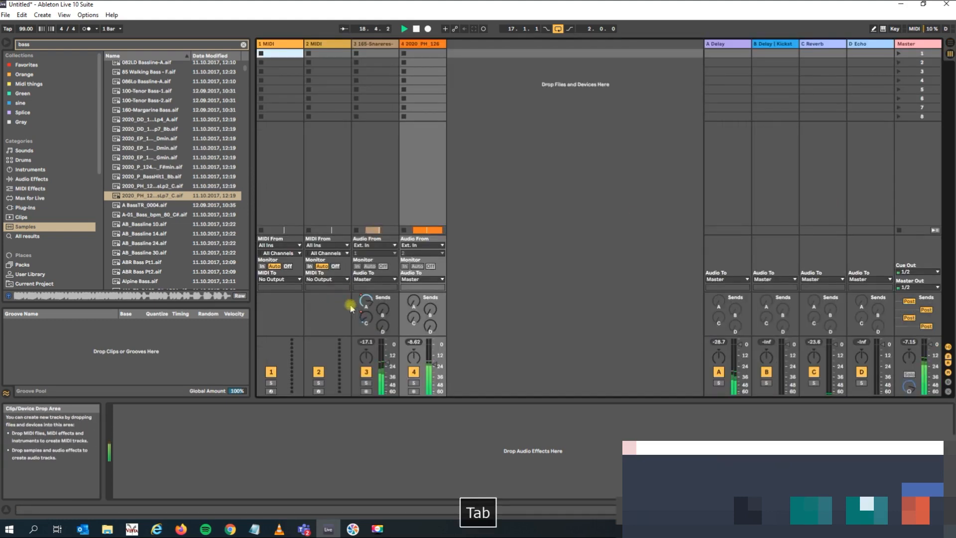
pyautogui.moveTo(432, 312); pyautogui.dragTo(432, 311)
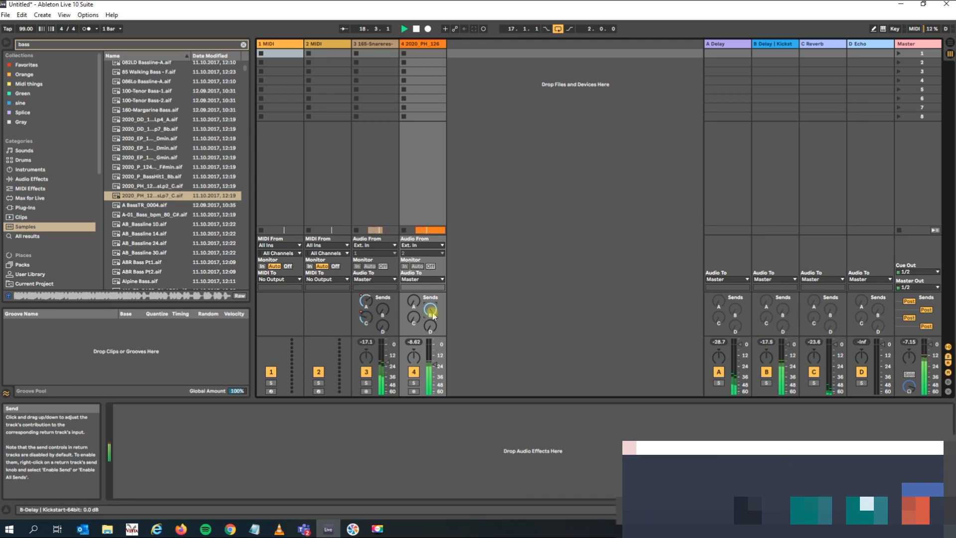
pyautogui.click(948, 43)
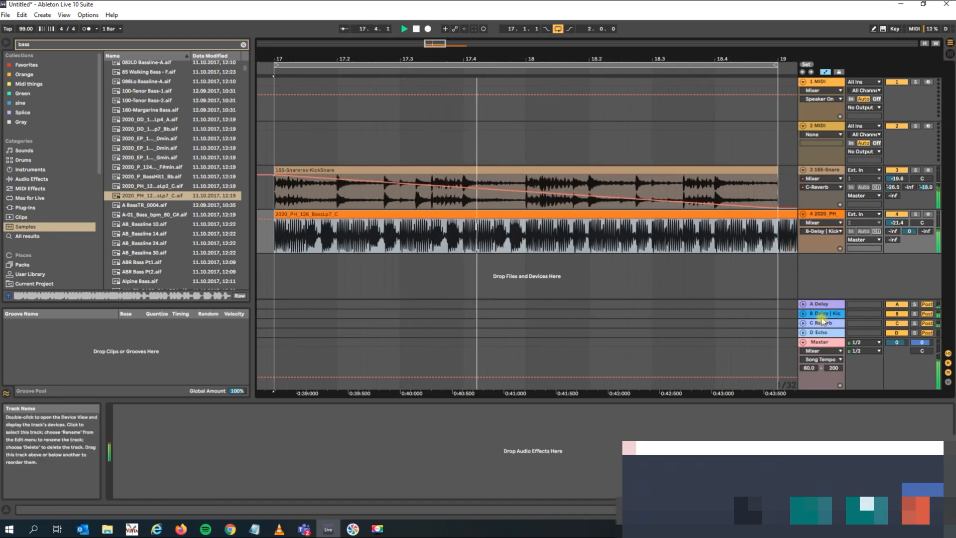
pyautogui.press('Tab')
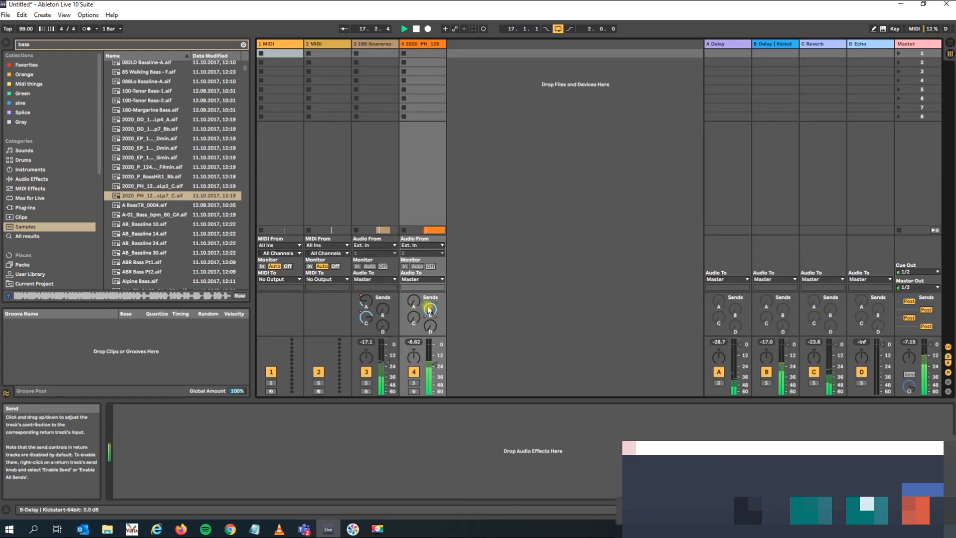
pyautogui.press('Tab')
pyautogui.press('space')
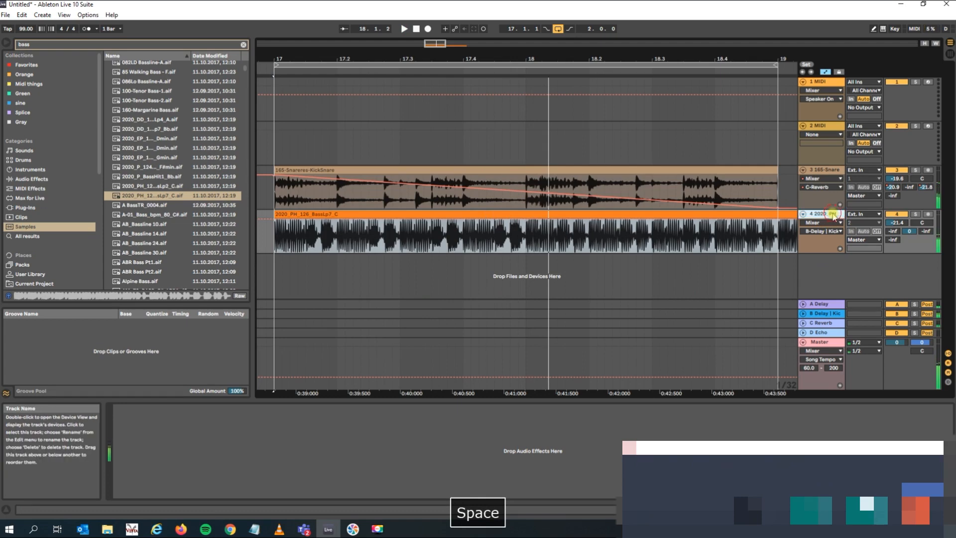
# Copy the Kickstart device from the B return track's device chain and select the bass track.
pyautogui.click(824, 313)
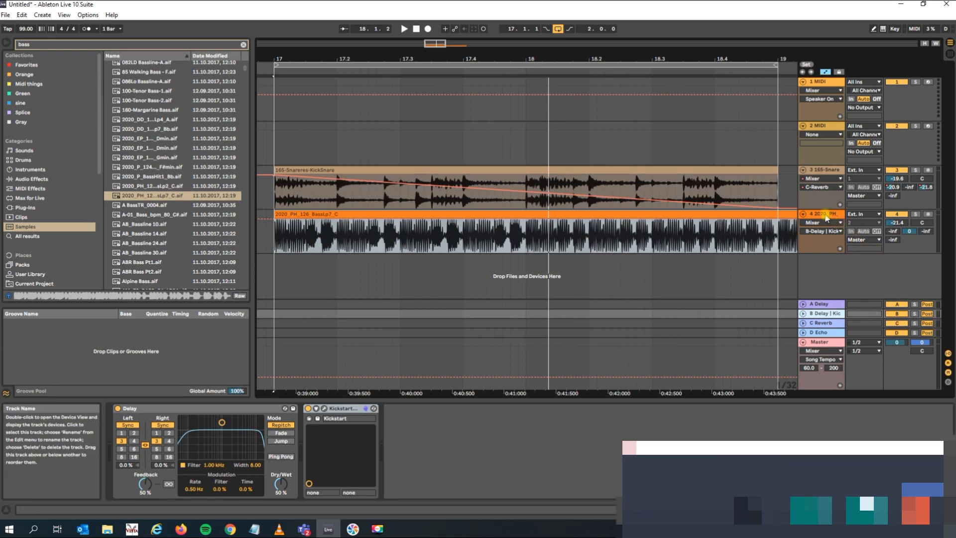
pyautogui.click(347, 409)
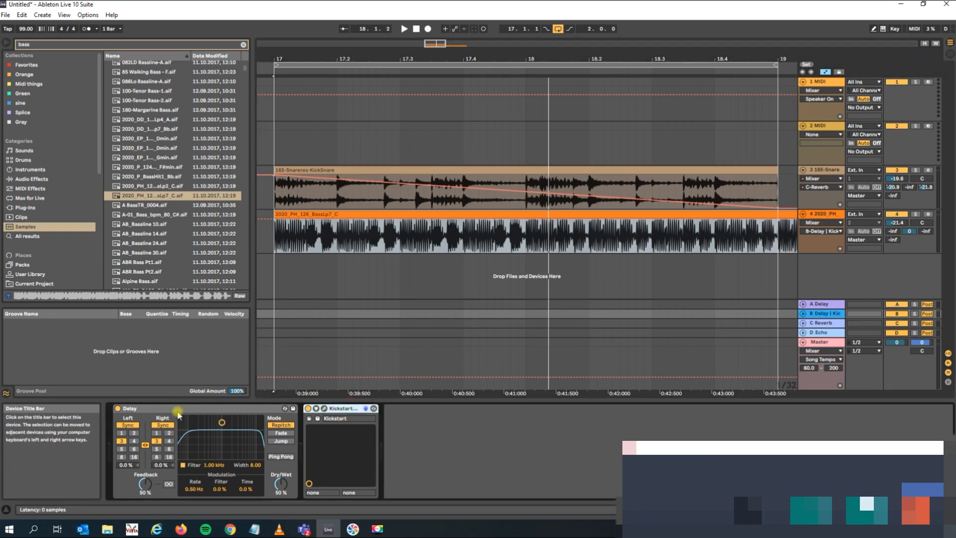
pyautogui.click(350, 409)
pyautogui.hotkey('ctrl', 'c')
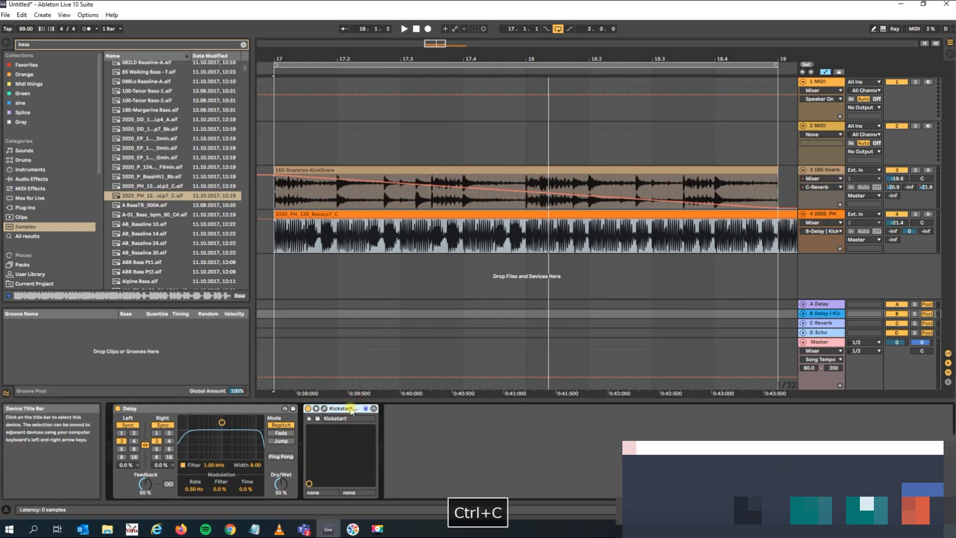
pyautogui.click(825, 215)
# Turn the bass track's B send down to -inf in Session View, and select the drum loop track back in Arrangement View.
pyautogui.press('Tab')
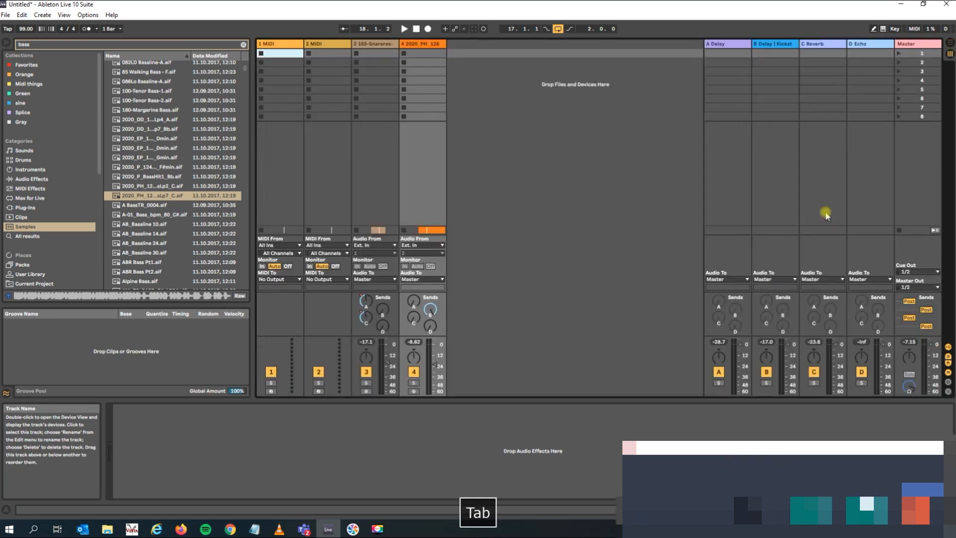
pyautogui.click(430, 309)
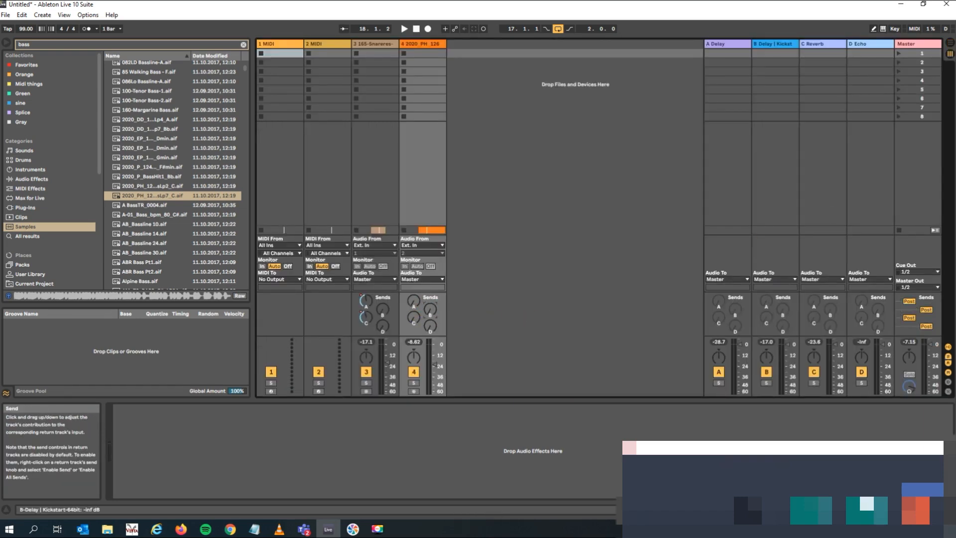
pyautogui.press('Tab')
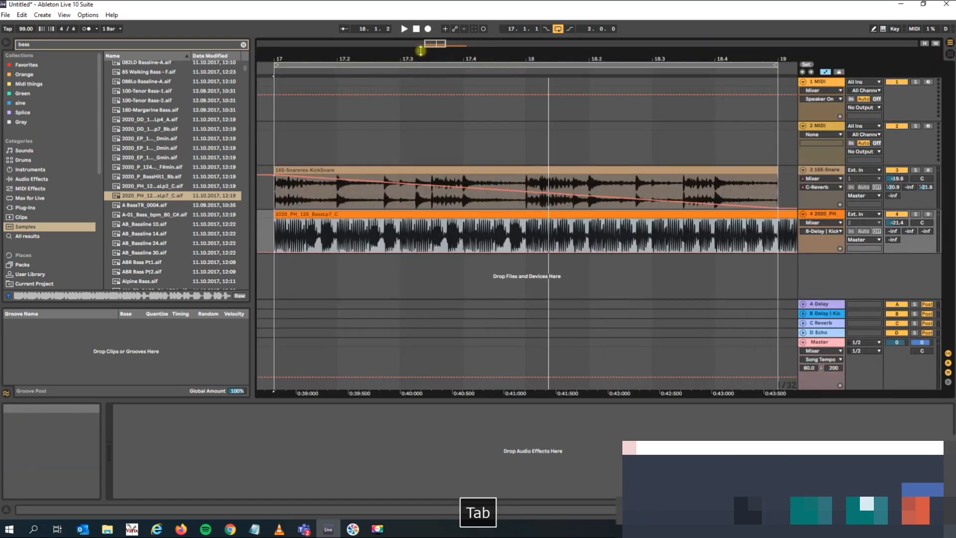
pyautogui.click(821, 172)
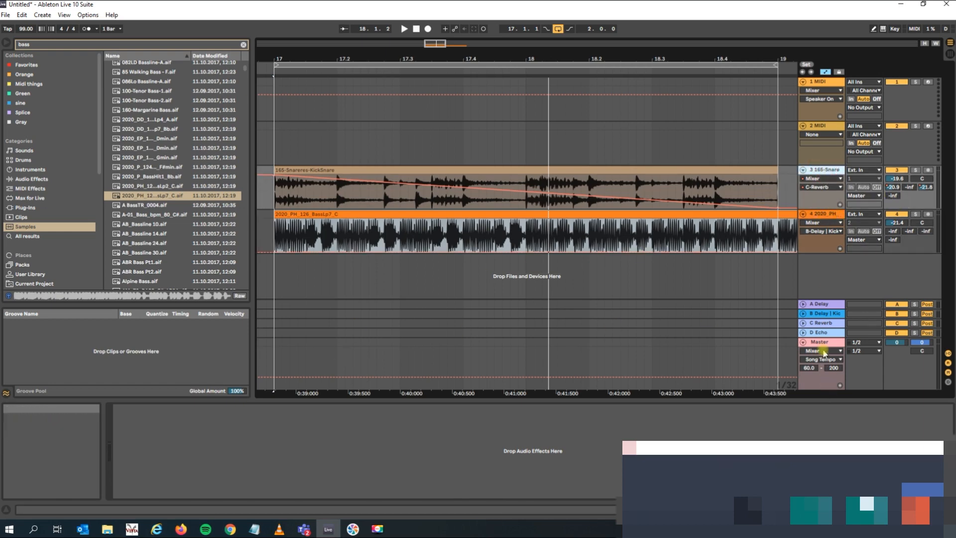
# Copy the Kickstart device from the B return track and paste it onto the bass track.
pyautogui.click(820, 316)
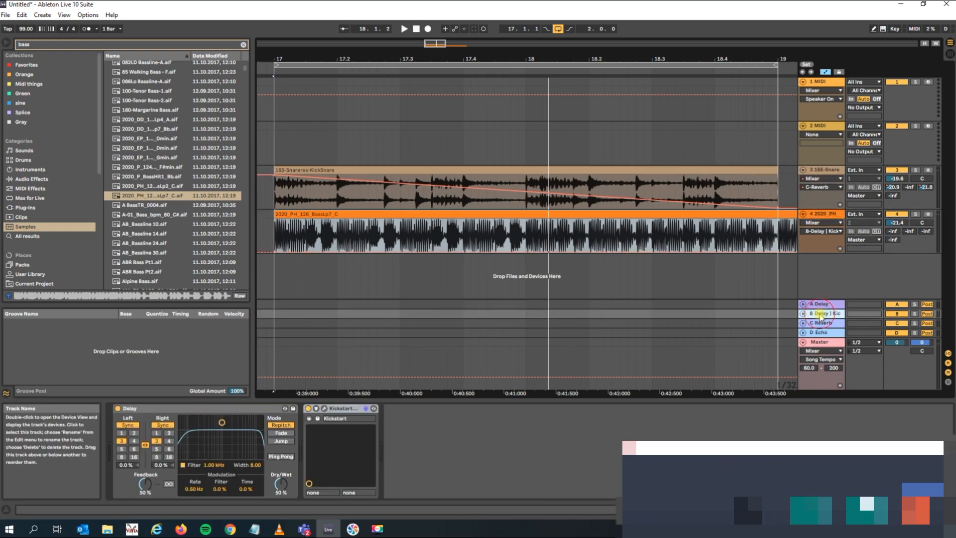
pyautogui.click(337, 409)
pyautogui.hotkey('ctrl', 'c')
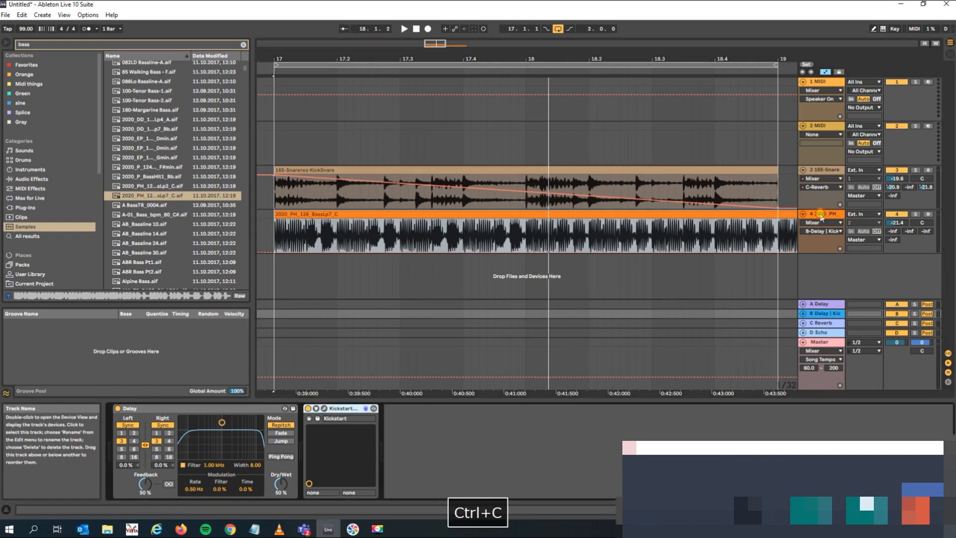
pyautogui.press('Delete')
pyautogui.hotkey('ctrl', 'v')
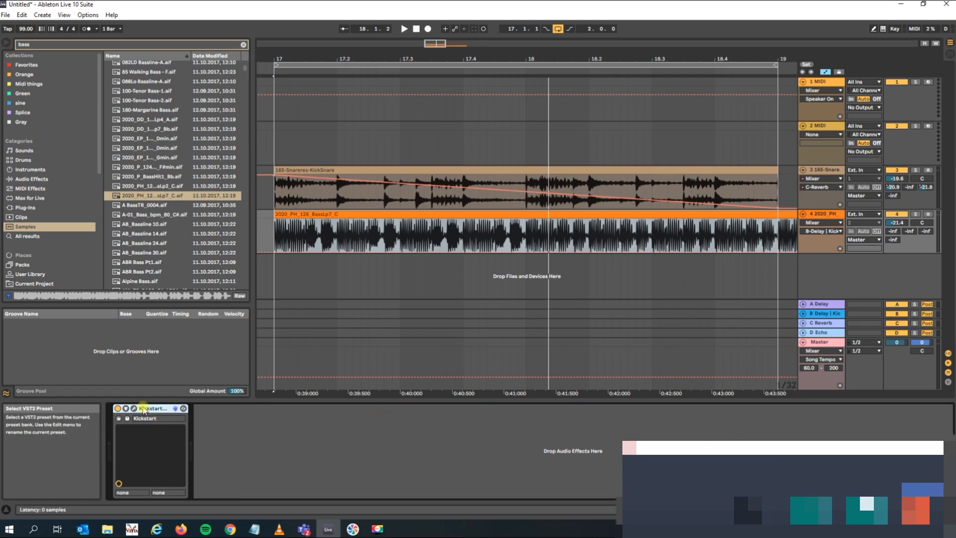
# Play the loop and compare the bass with Kickstart switched off and on again.
pyautogui.press('space')
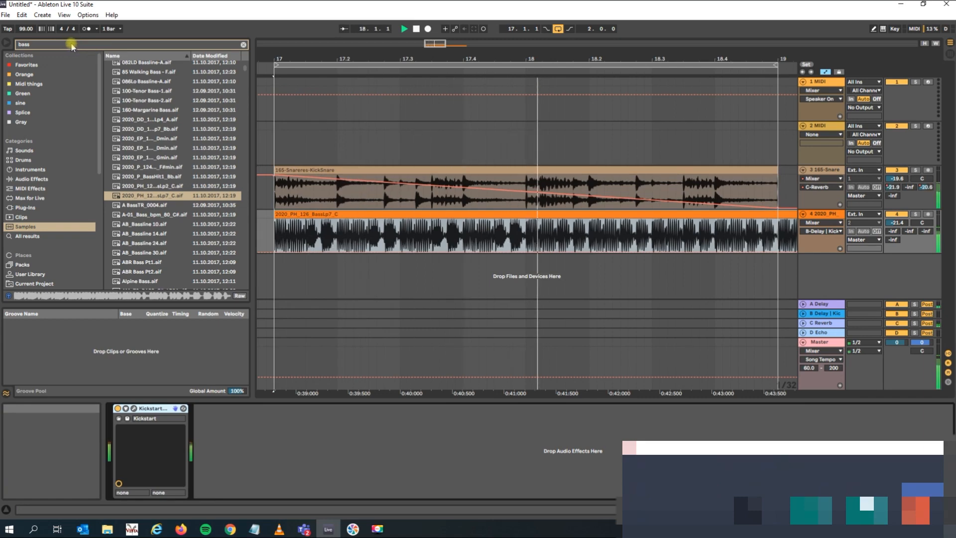
pyautogui.click(117, 408)
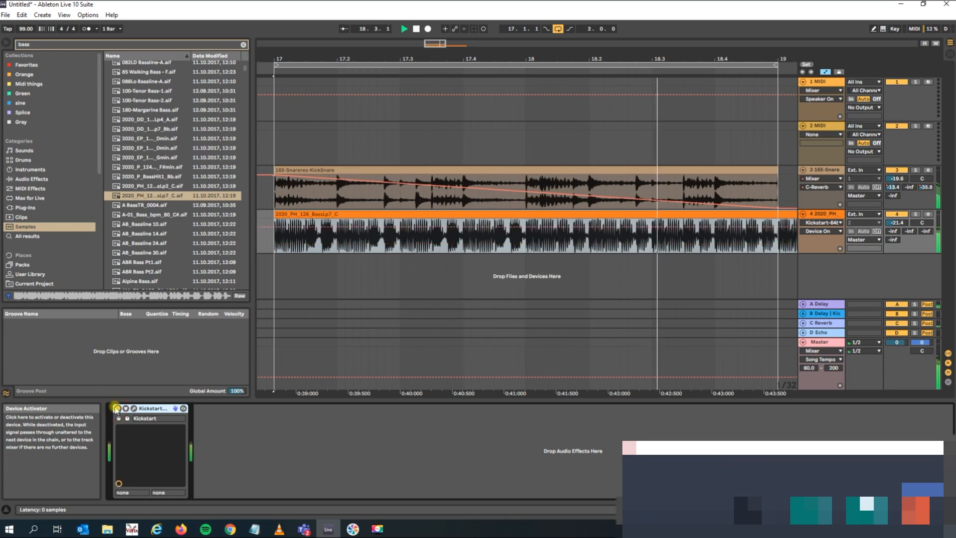
pyautogui.click(117, 408)
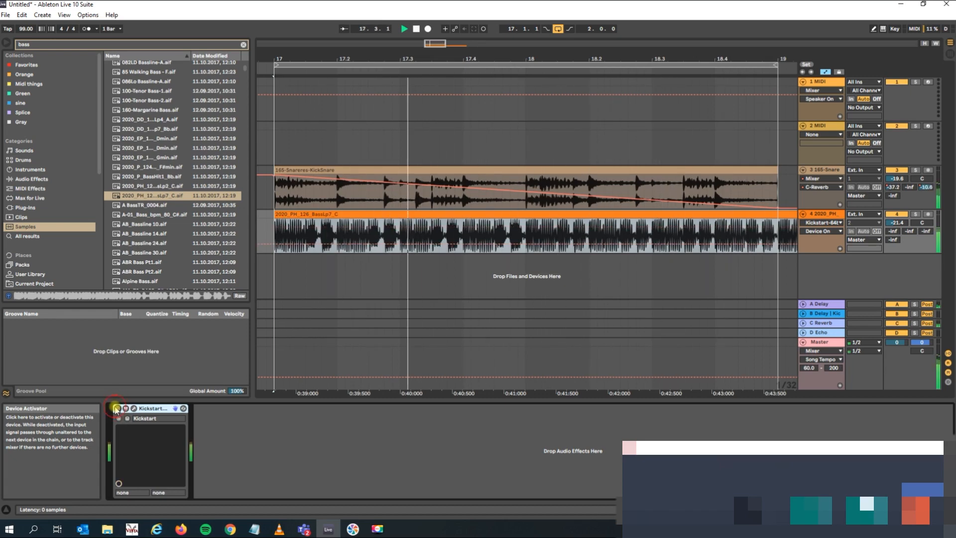
# Mute the drum loop track, listen to the bass with the metronome on, and stop playback.
pyautogui.click(897, 170)
pyautogui.click(87, 29)
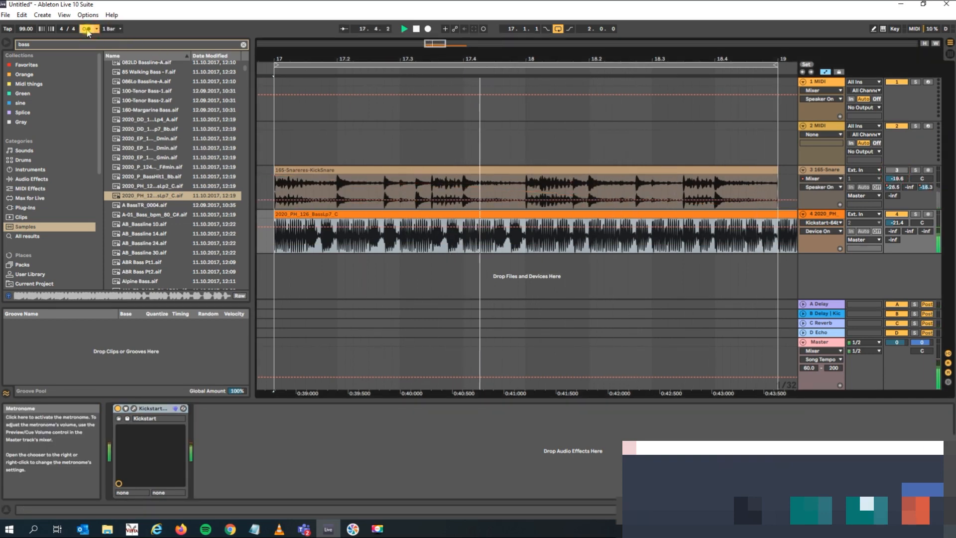
pyautogui.press('space')
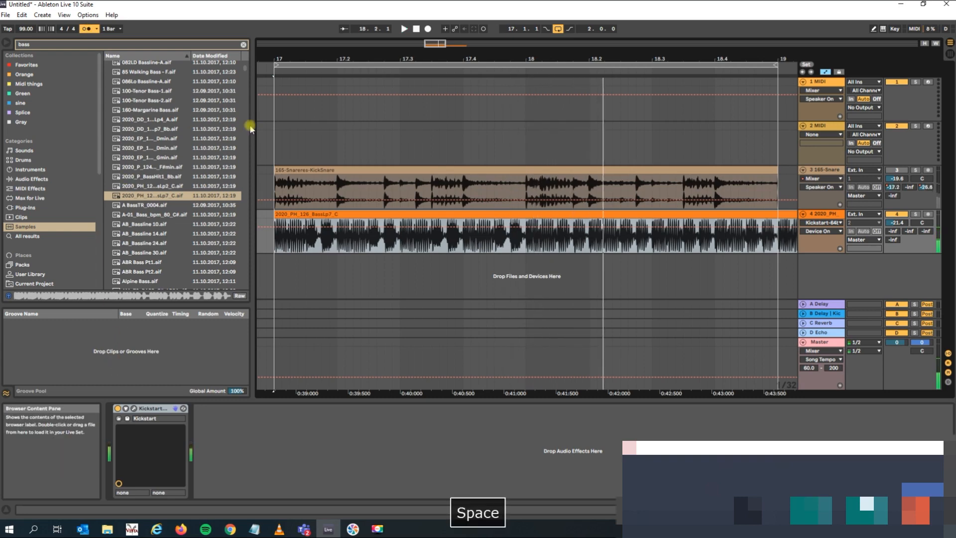
# Select the C Reverb return track and switch between Session View and Arrangement View, finishing in Arrangement View.
pyautogui.click(832, 215)
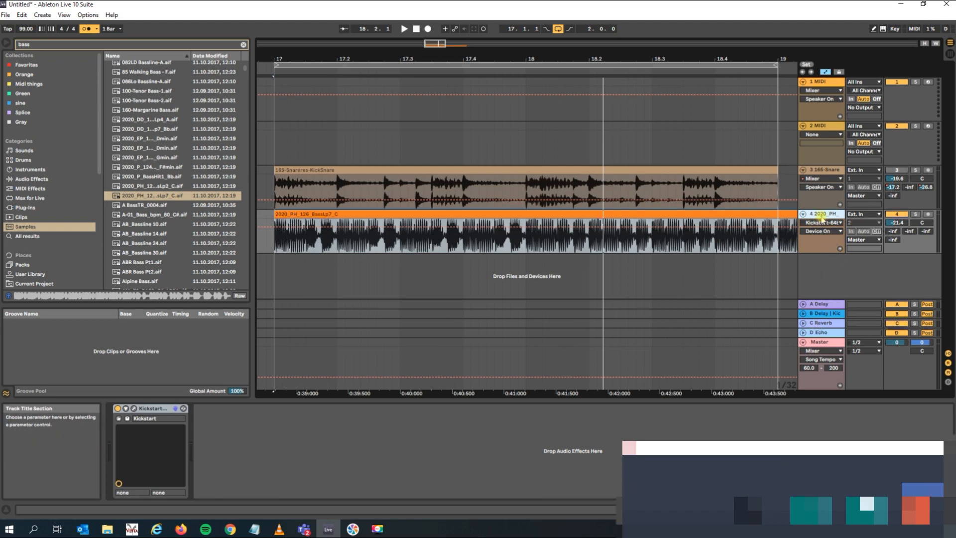
pyautogui.click(826, 324)
pyautogui.press('Tab')
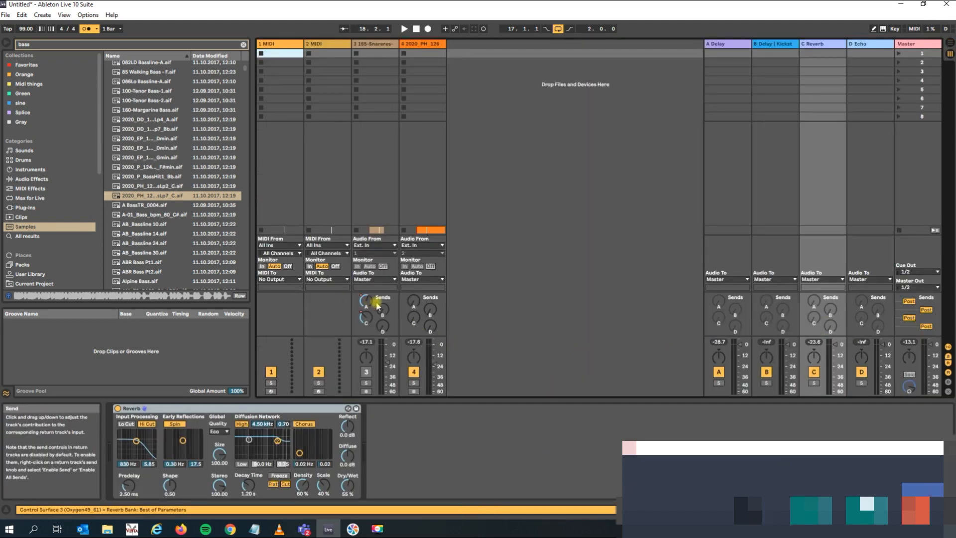
pyautogui.press('Tab')
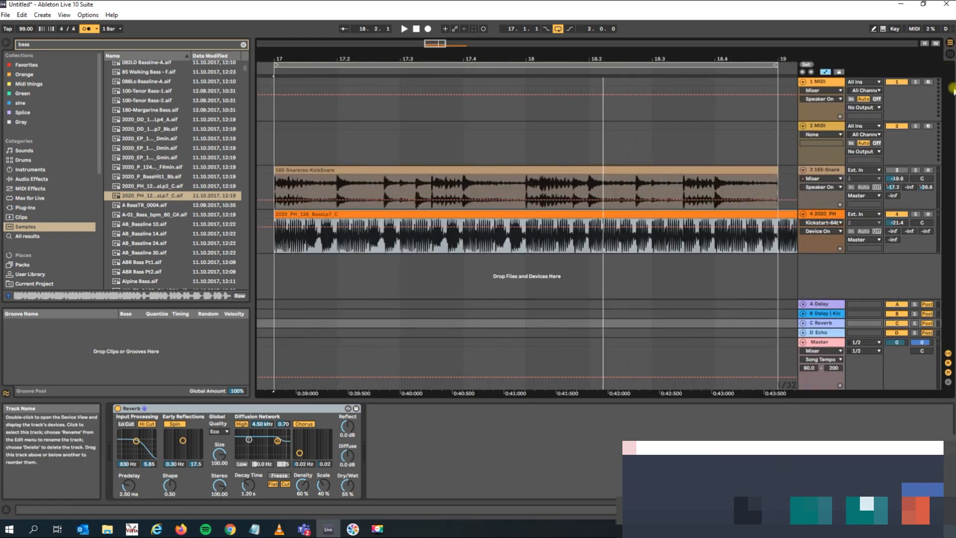
pyautogui.click(950, 53)
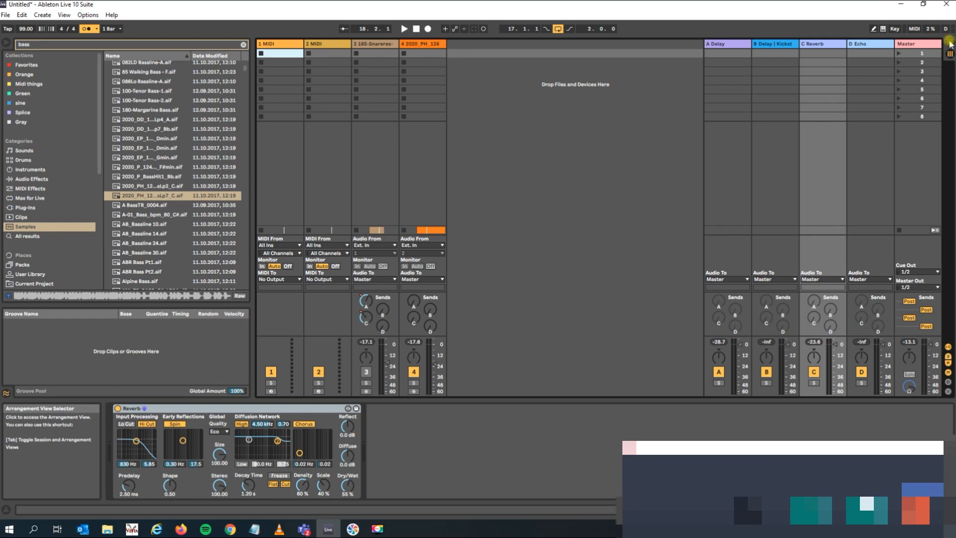
pyautogui.click(950, 44)
pyautogui.click(950, 54)
pyautogui.click(950, 44)
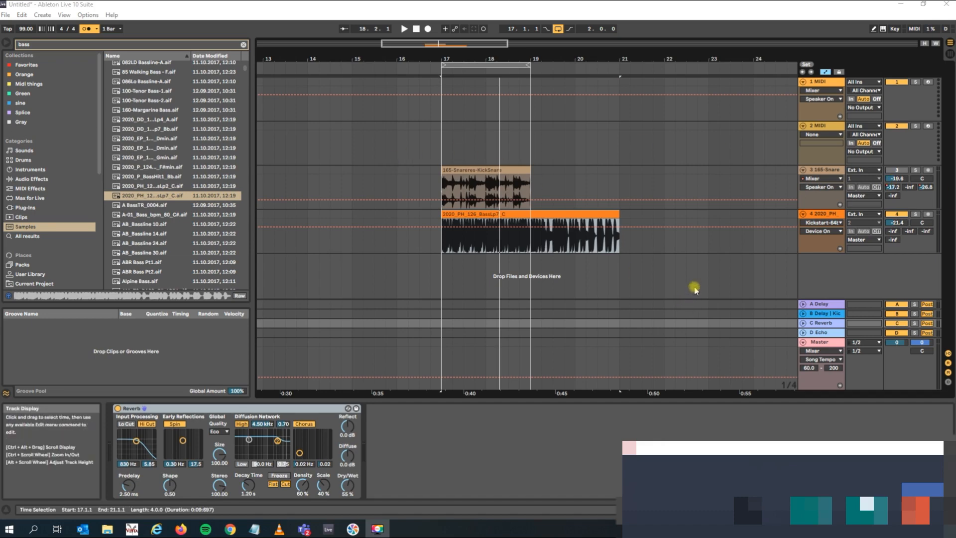
# Select the drum loop clip, start playback, unmute the drum loop track, and turn the metronome off.
pyautogui.click(480, 169)
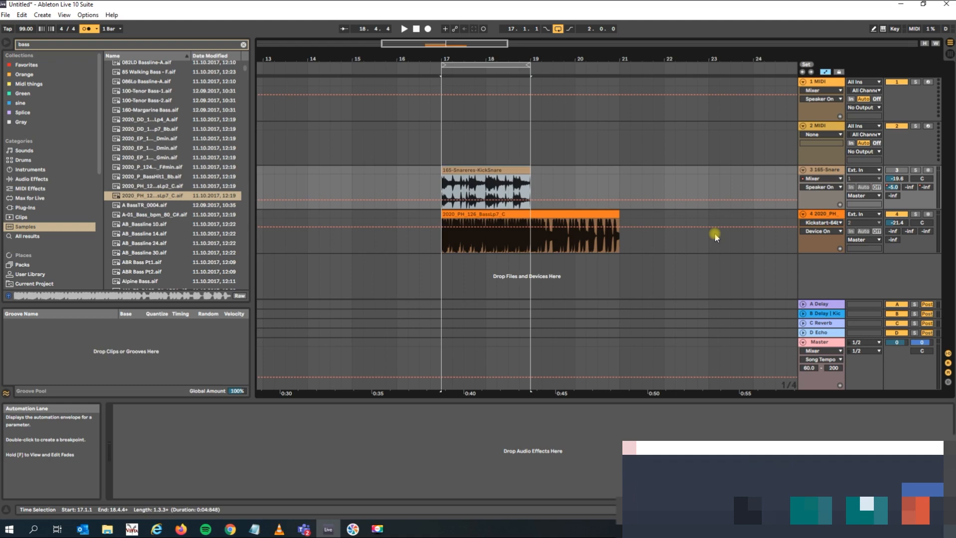
pyautogui.click(479, 169)
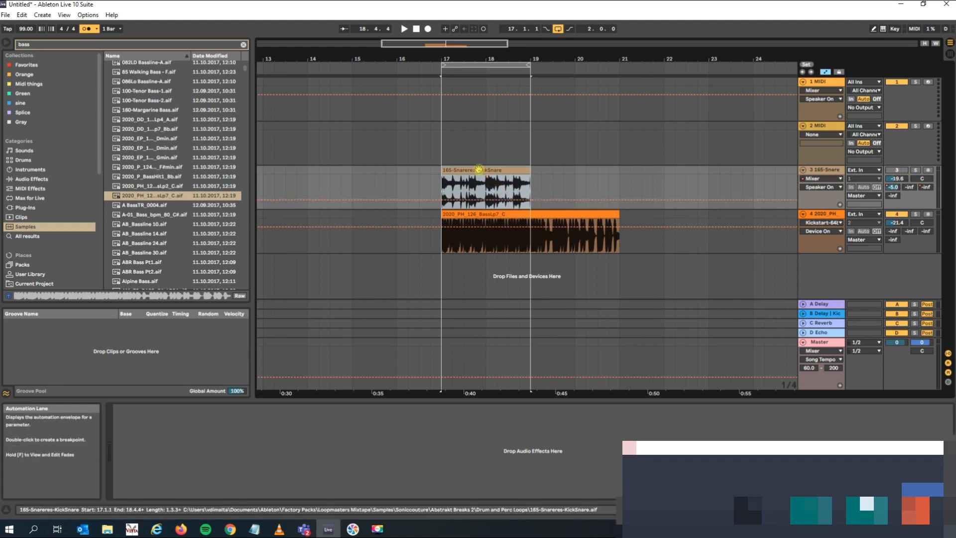
pyautogui.press('space')
pyautogui.click(901, 178)
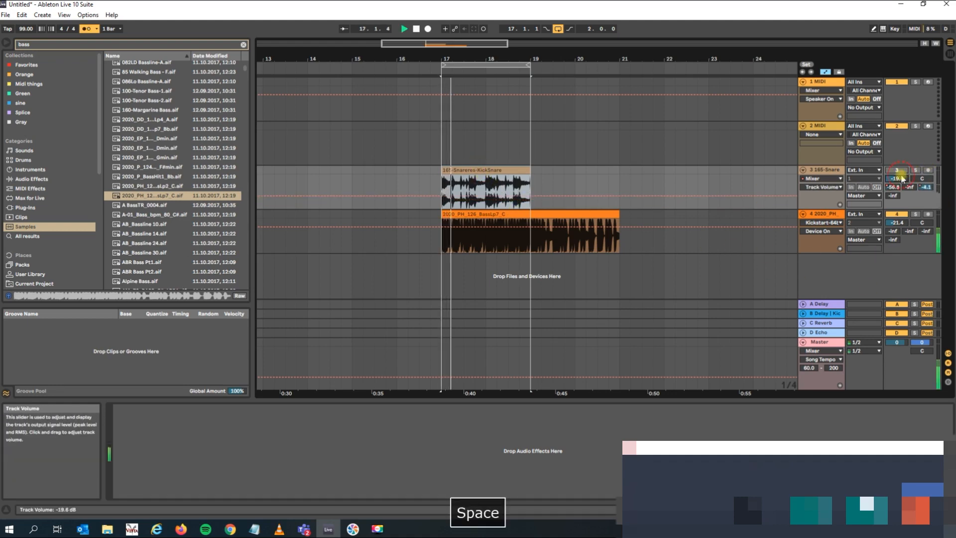
pyautogui.click(86, 28)
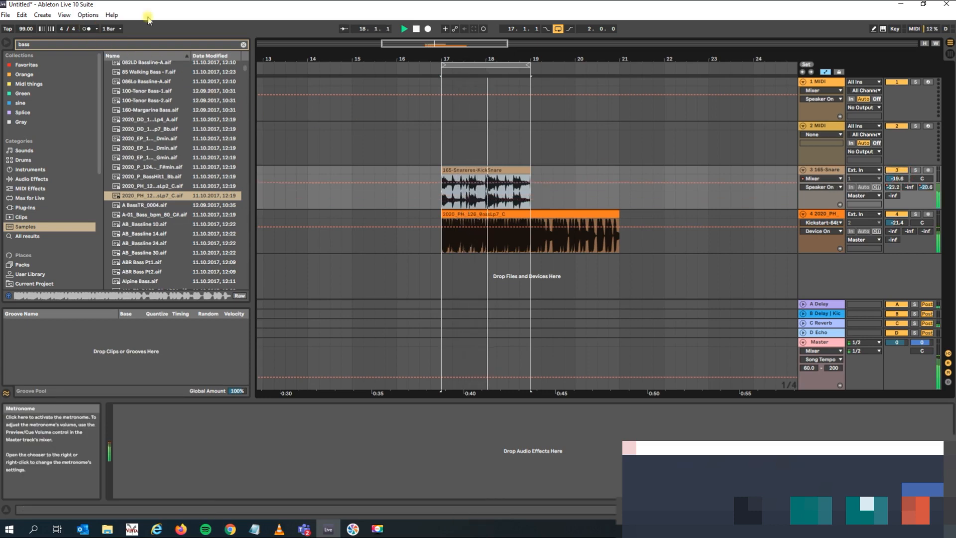
# Set the bass track's volume to -15.7 dB and the drum loop track's to -18.7 dB, and stop playback.
pyautogui.click(911, 237)
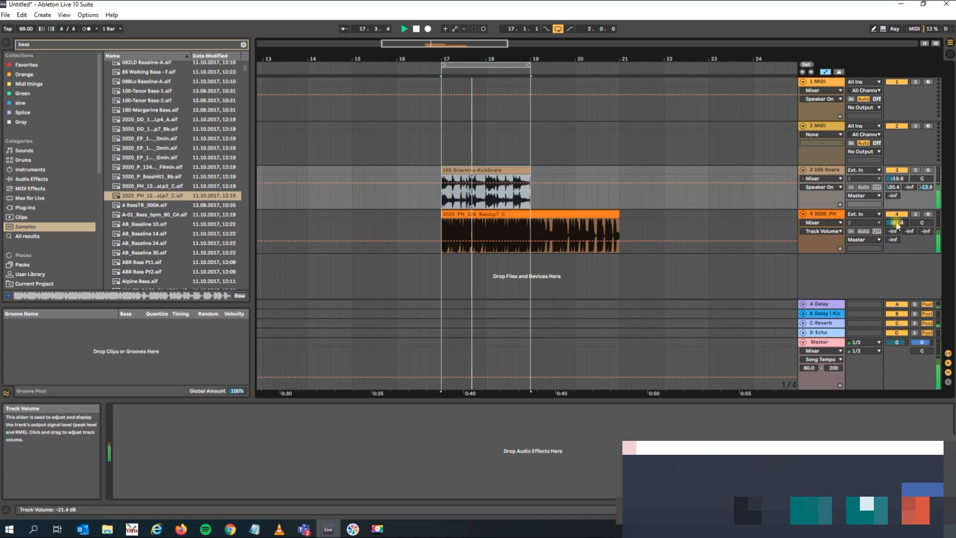
pyautogui.click(897, 179)
pyautogui.moveTo(897, 223); pyautogui.dragTo(897, 201)
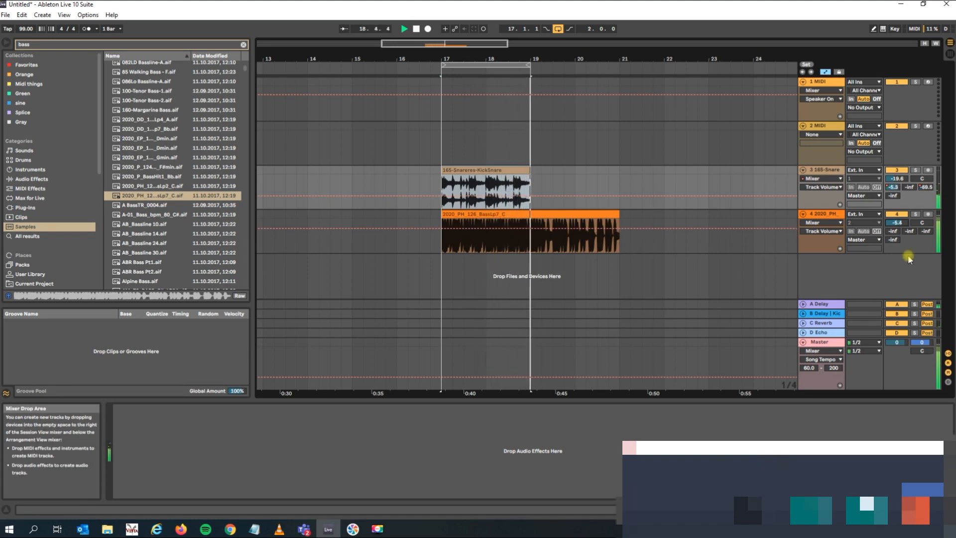
pyautogui.moveTo(897, 222); pyautogui.dragTo(898, 236)
pyautogui.moveTo(896, 178); pyautogui.dragTo(896, 178)
pyautogui.press('space')
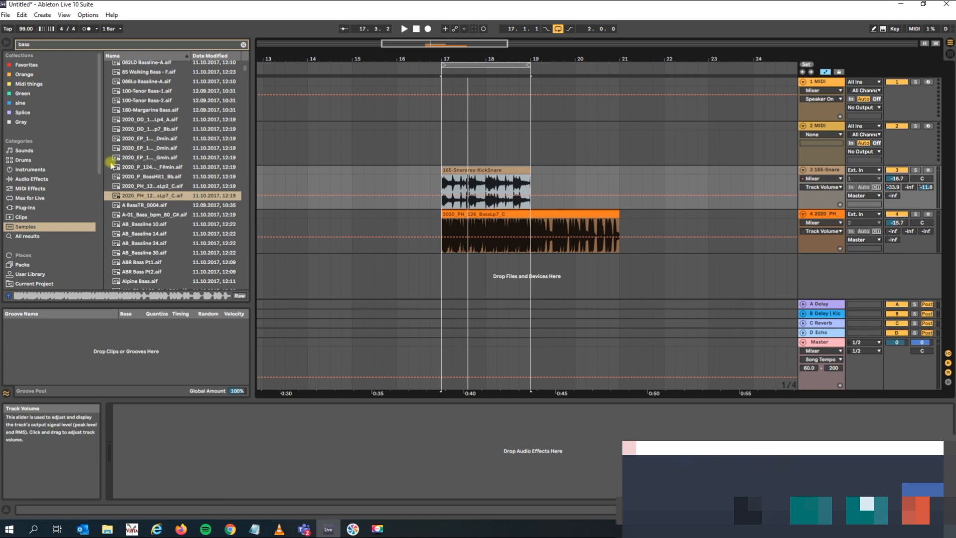
# Search the samples for "kick" and audition several of the kick loops and fills.
pyautogui.click(44, 45)
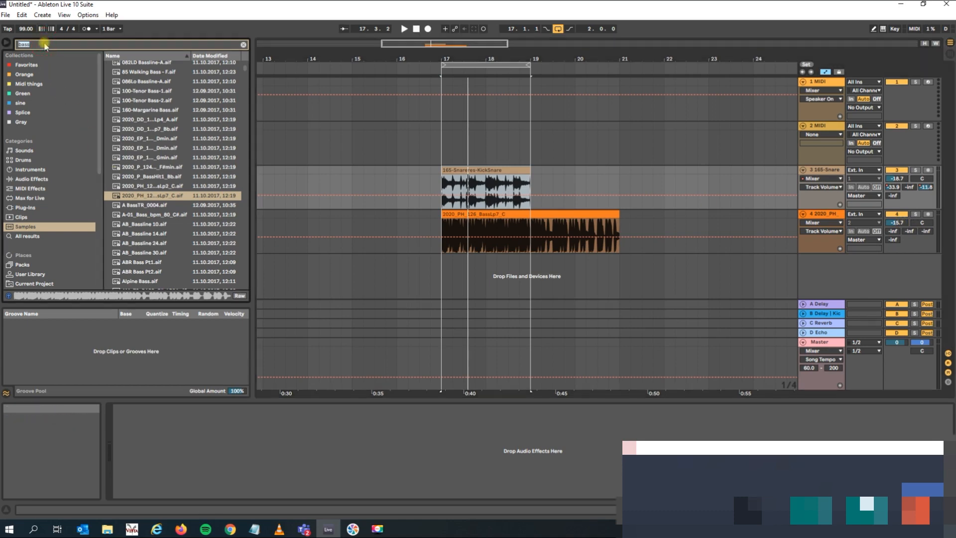
pyautogui.write('kick')
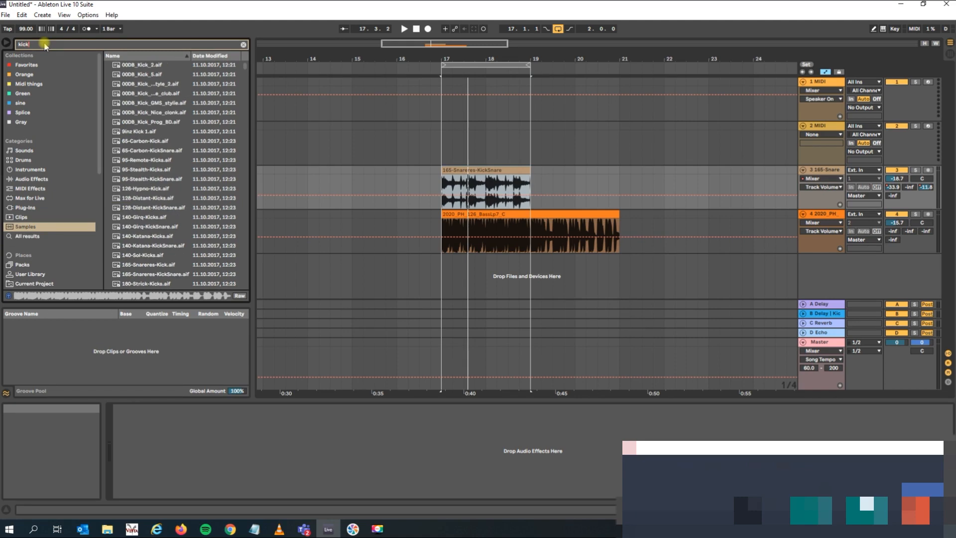
pyautogui.click(149, 169)
pyautogui.click(161, 189)
pyautogui.press('space')
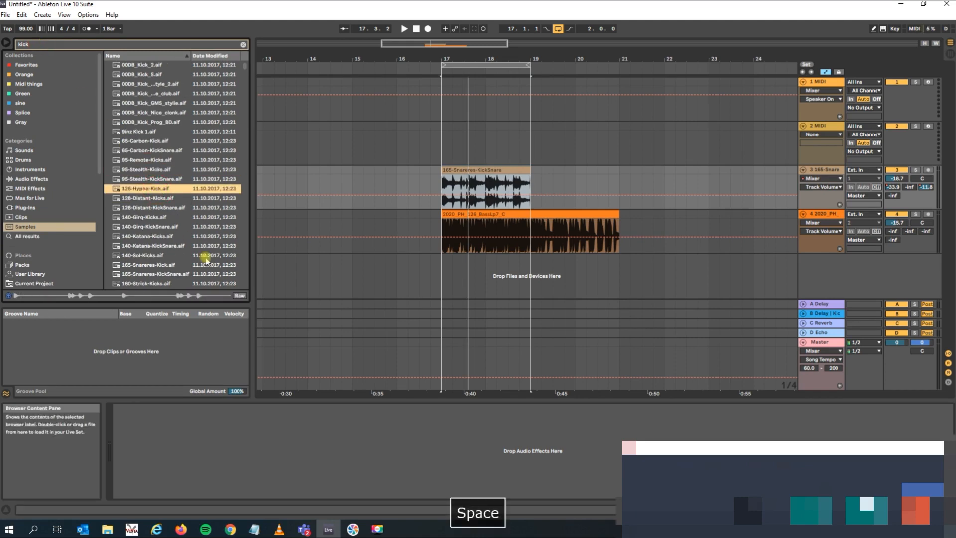
pyautogui.scroll(-5, 159, 248)
pyautogui.click(160, 249)
pyautogui.scroll(-2, 149, 244)
pyautogui.click(148, 244)
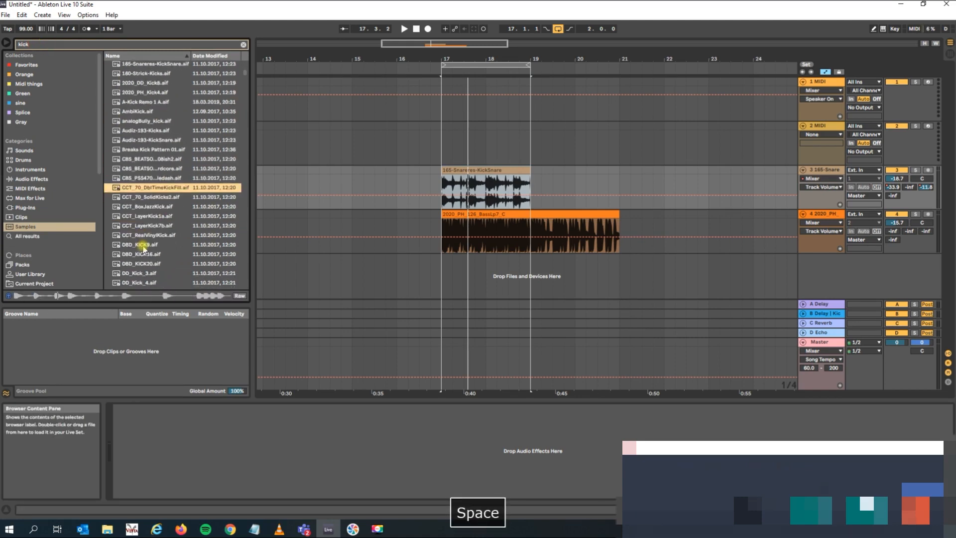
# Audition single kick samples and place DP_KickDrum_02.aif on a new audio track at bar 17.
pyautogui.scroll(-4, 148, 244)
pyautogui.click(142, 232)
pyautogui.click(155, 243)
pyautogui.click(214, 261)
pyautogui.scroll(-3, 174, 261)
pyautogui.click(134, 249)
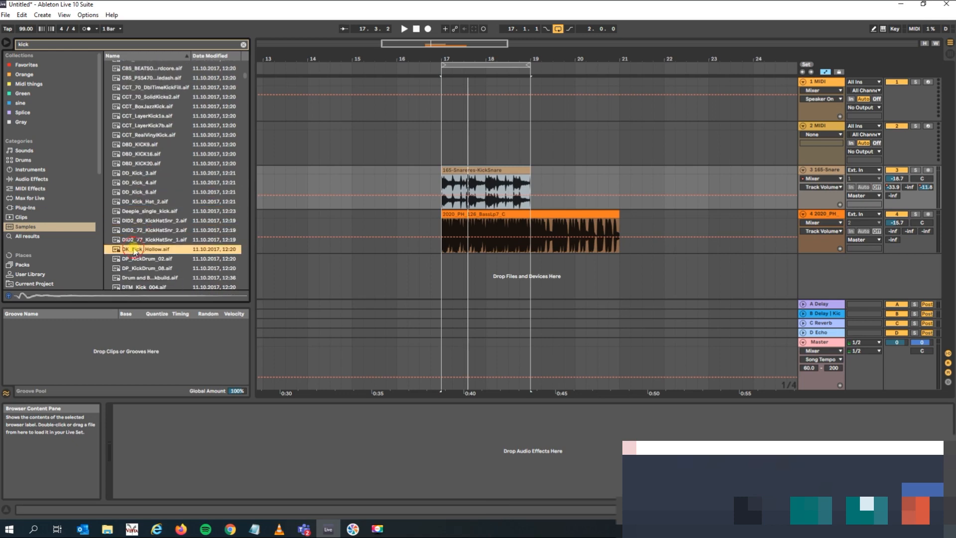
pyautogui.click(130, 259)
pyautogui.moveTo(128, 259); pyautogui.dragTo(441, 292)
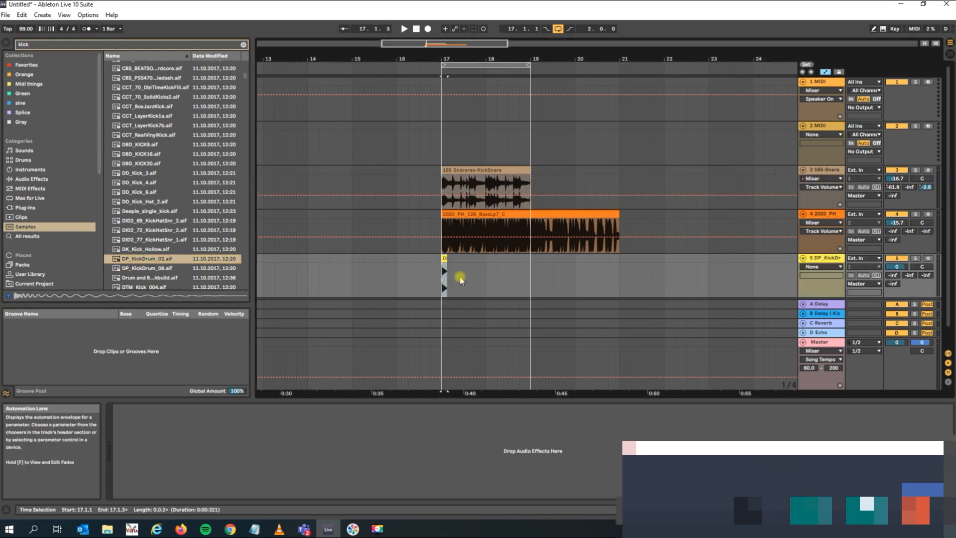
# Duplicate the kick clip with one-beat spacing so it plays on every beat of bars 17 and 18.
pyautogui.moveTo(480, 58); pyautogui.dragTo(492, 97)
pyautogui.moveTo(371, 263); pyautogui.dragTo(377, 277)
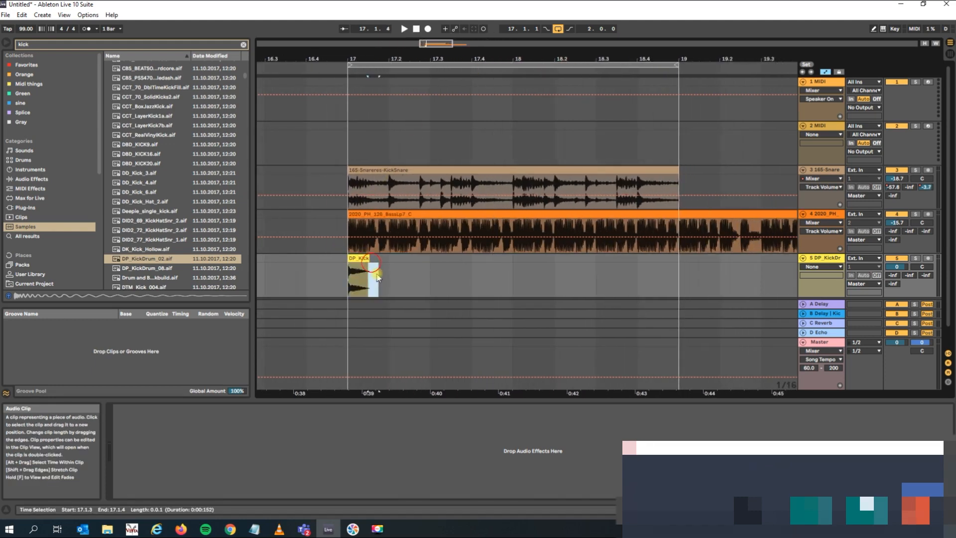
pyautogui.click(350, 257)
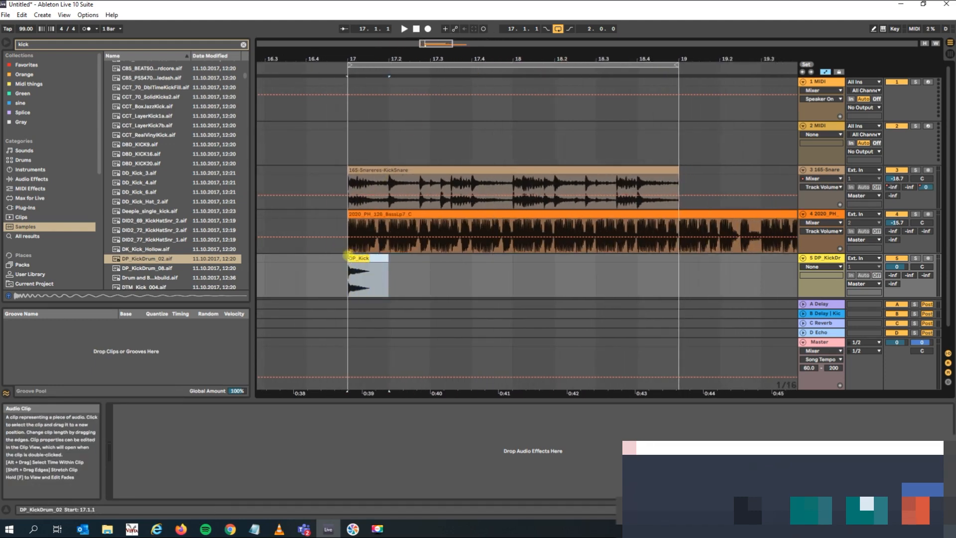
pyautogui.hotkey('ctrl', 'd')
pyautogui.hotkey('ctrl', 'd')
pyautogui.hotkey('ctrl', 'd')
pyautogui.hotkey('ctrl', 'd')
pyautogui.hotkey('ctrl', 'd')
pyautogui.hotkey('ctrl', 'd')
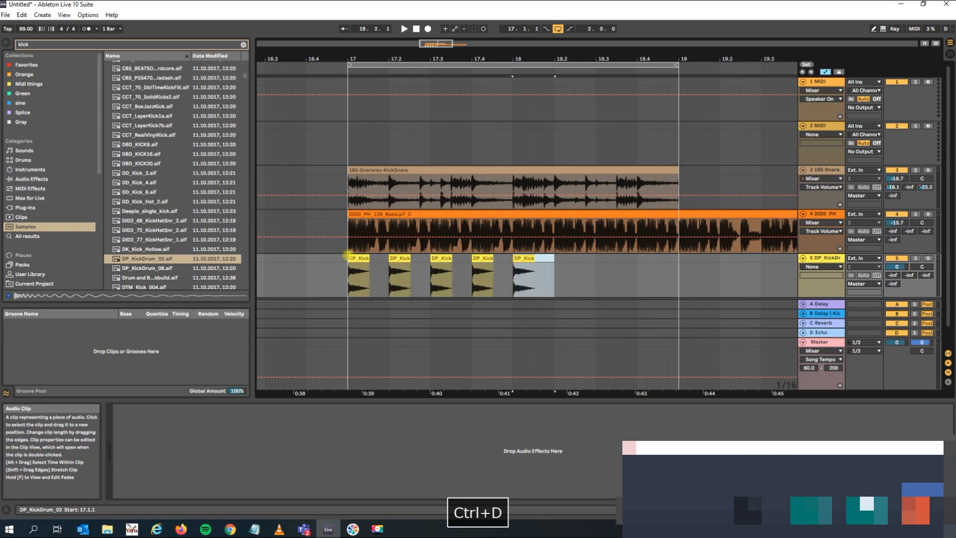
pyautogui.hotkey('ctrl', 'd')
# Play the loop, set the kick track's volume to -3.1 dB and the bass track's to -17.0 dB, and stop playback.
pyautogui.click(350, 262)
pyautogui.press('space')
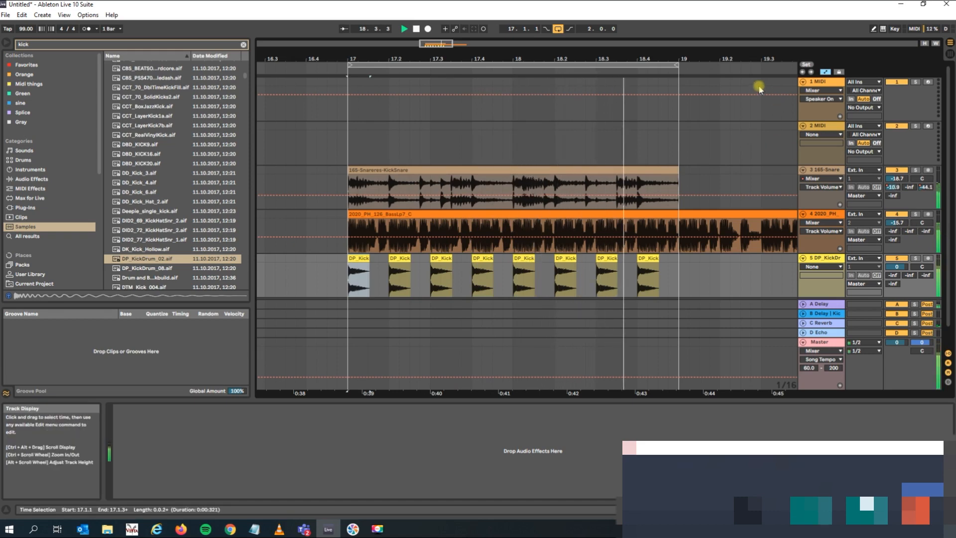
pyautogui.moveTo(681, 59); pyautogui.dragTo(681, 33)
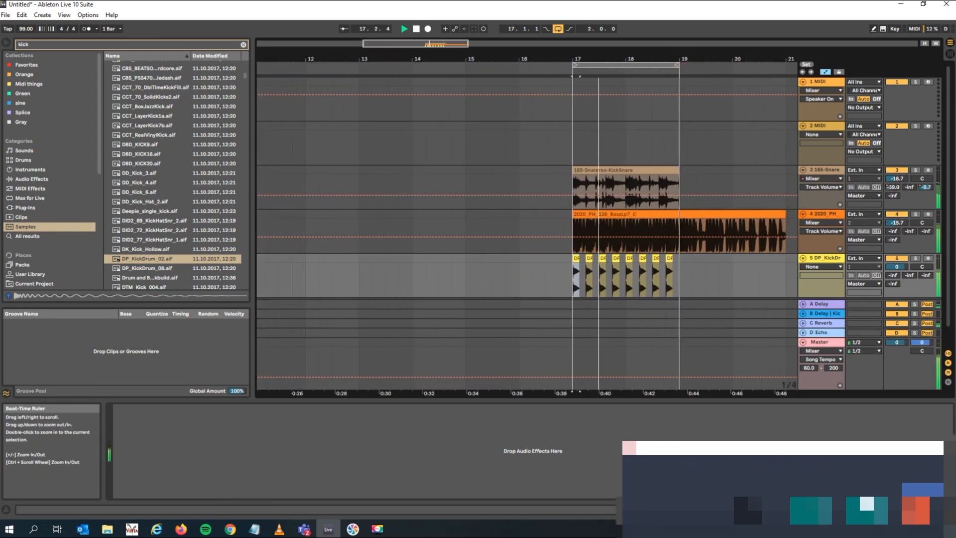
pyautogui.click(900, 267)
pyautogui.moveTo(896, 266); pyautogui.dragTo(897, 273)
pyautogui.moveTo(897, 223); pyautogui.dragTo(898, 226)
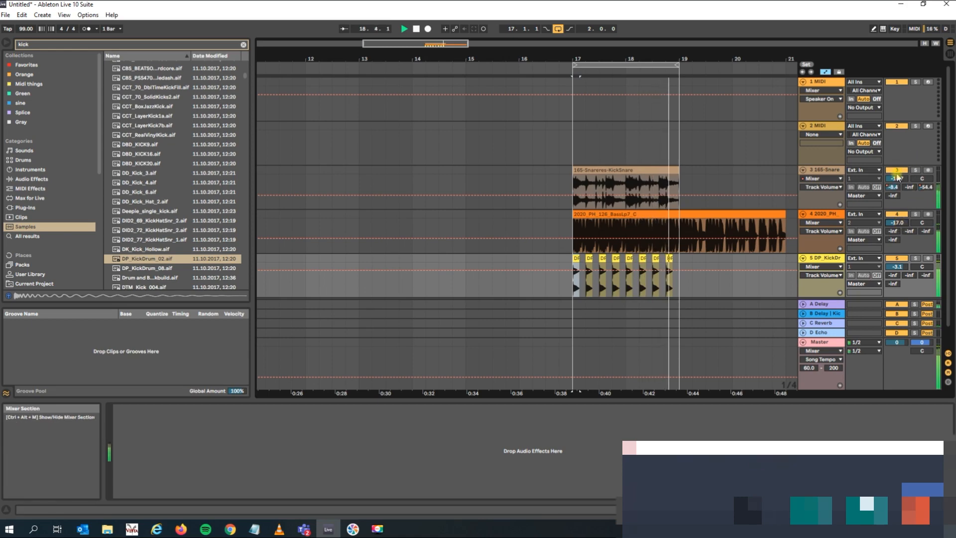
pyautogui.click(882, 183)
pyautogui.press('space')
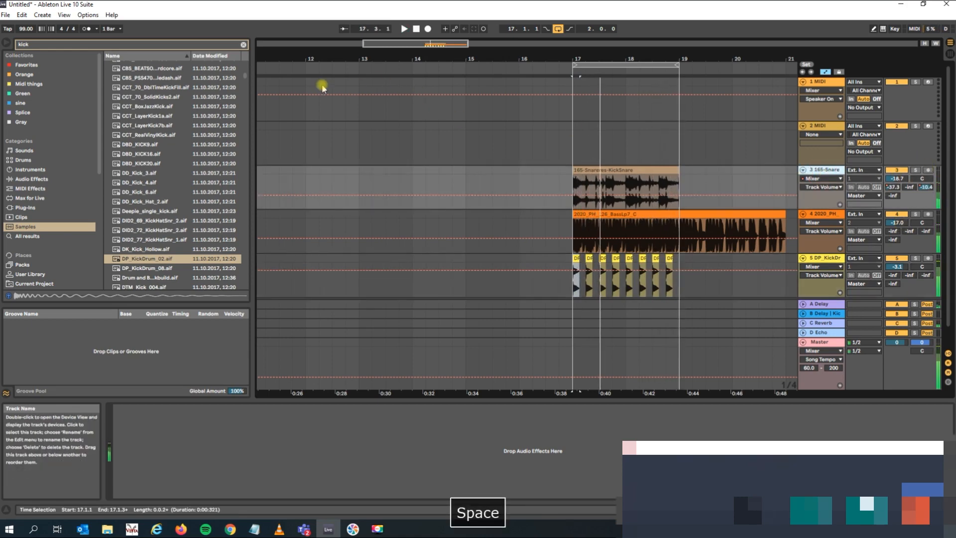
# Search the plug-ins for "pro", add FabFilter Pro-Q 3 to the bass track, and place its window clear of the clips.
pyautogui.click(636, 167)
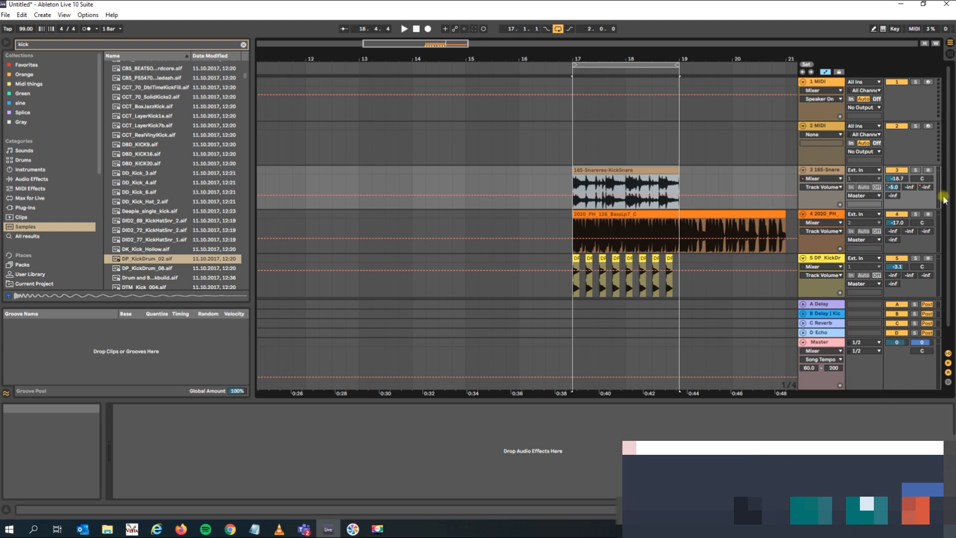
pyautogui.doubleClick(33, 44)
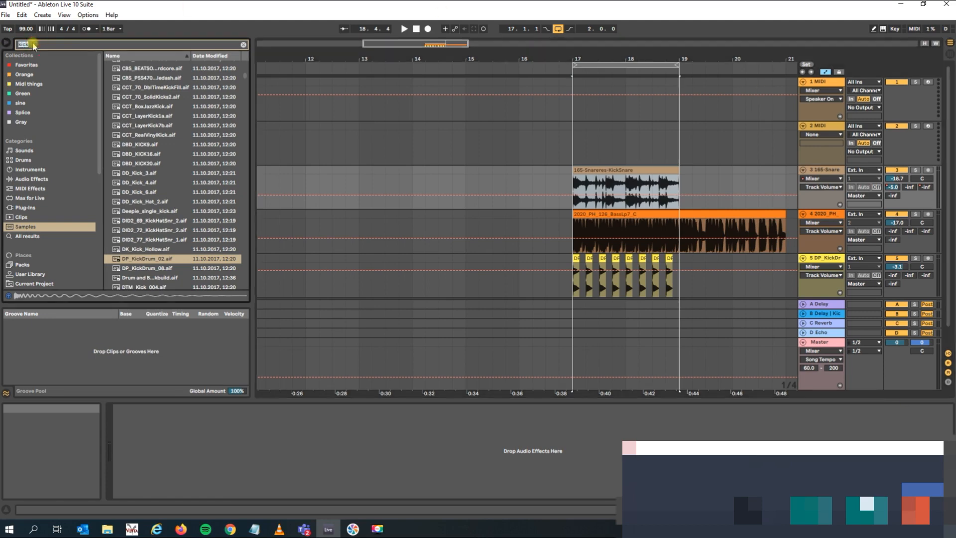
pyautogui.write('eq')
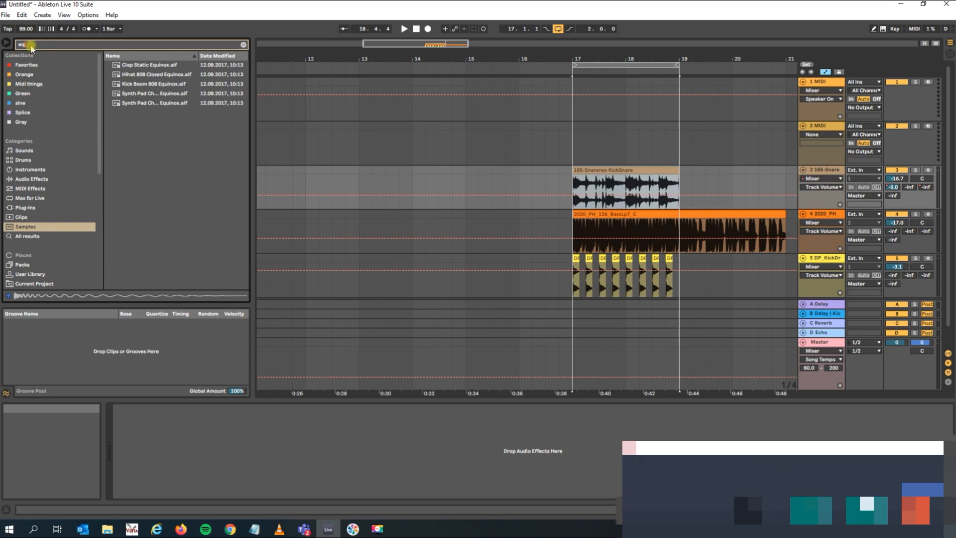
pyautogui.write('pro')
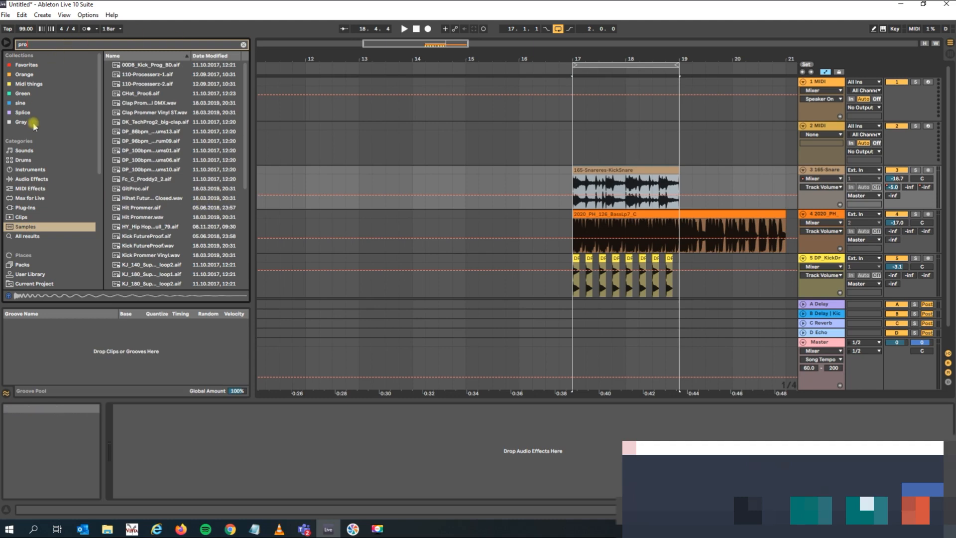
pyautogui.click(25, 207)
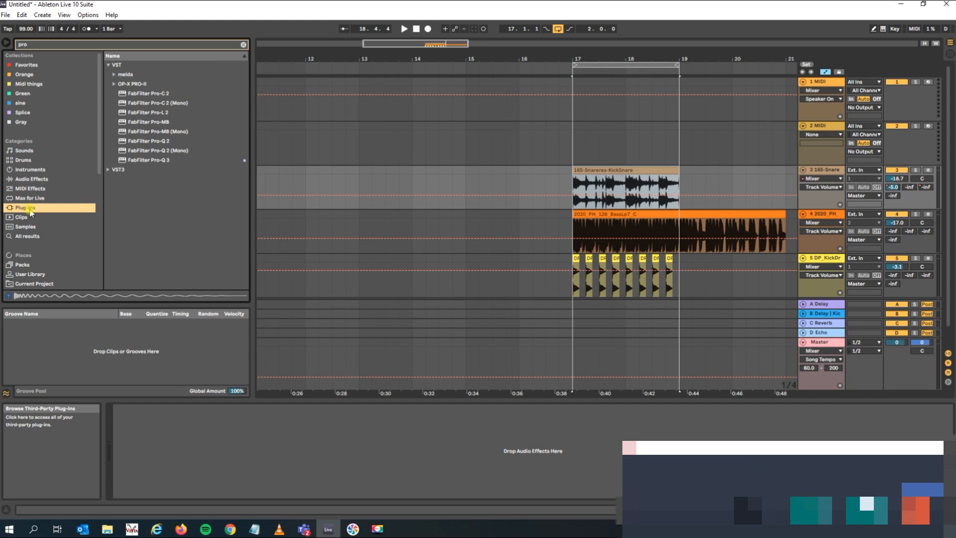
pyautogui.click(144, 162)
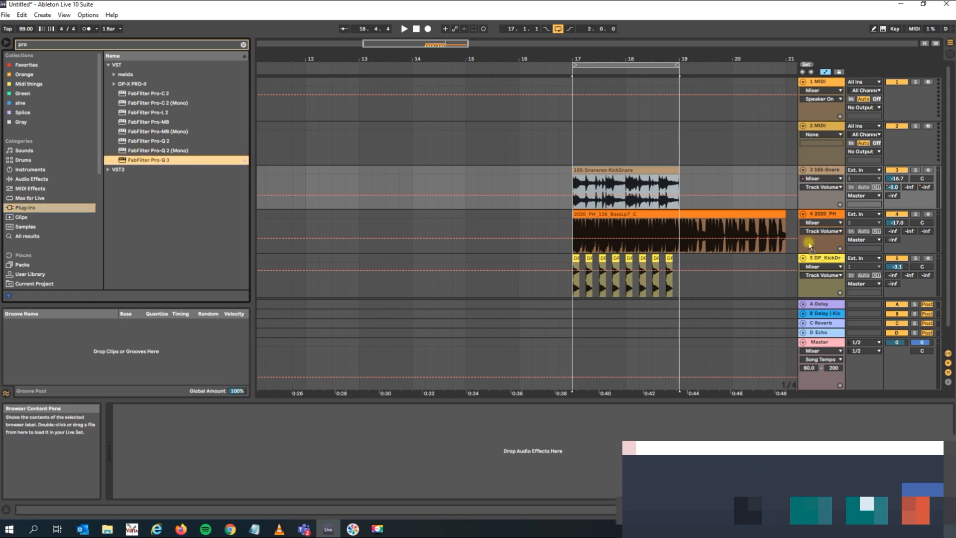
pyautogui.click(591, 232)
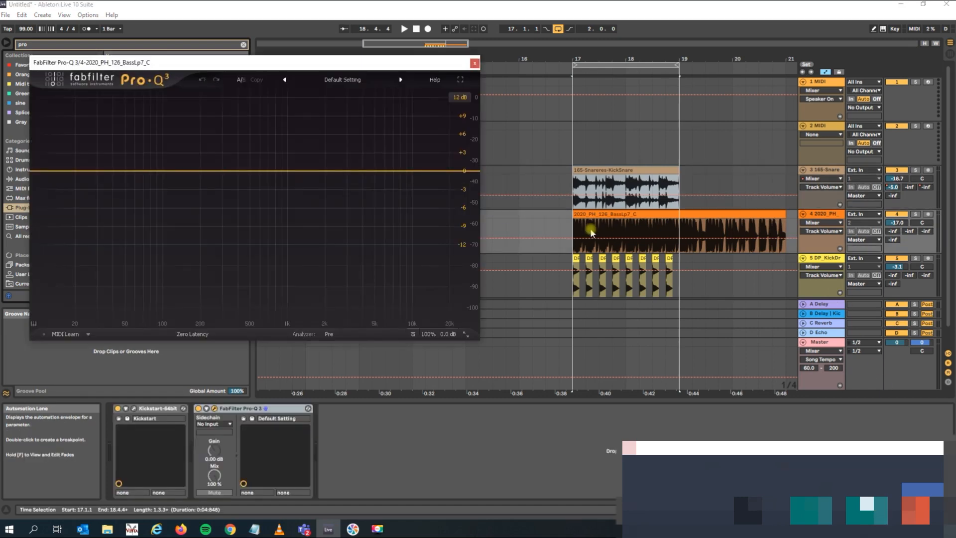
pyautogui.moveTo(371, 63); pyautogui.dragTo(632, 303)
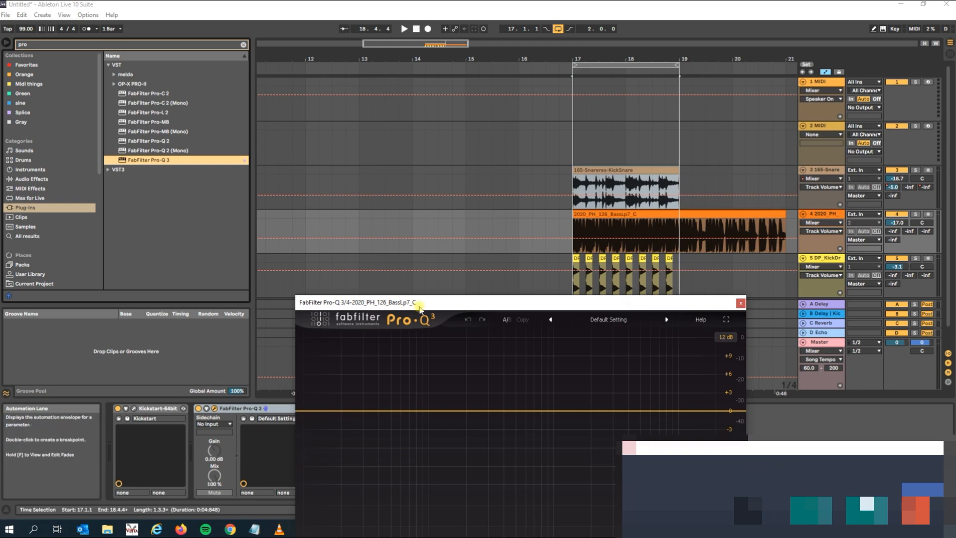
pyautogui.moveTo(430, 302); pyautogui.dragTo(421, 220)
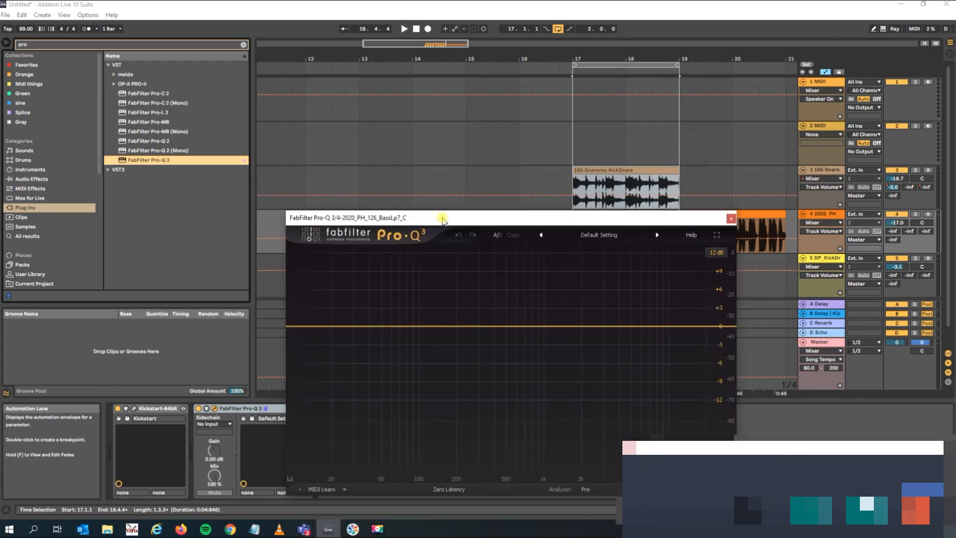
pyautogui.moveTo(442, 220); pyautogui.dragTo(264, 215)
# Select the bass track and repeatedly play the loop to examine the bass's frequency spectrum in the Pro-Q 3 analyzer.
pyautogui.press('space')
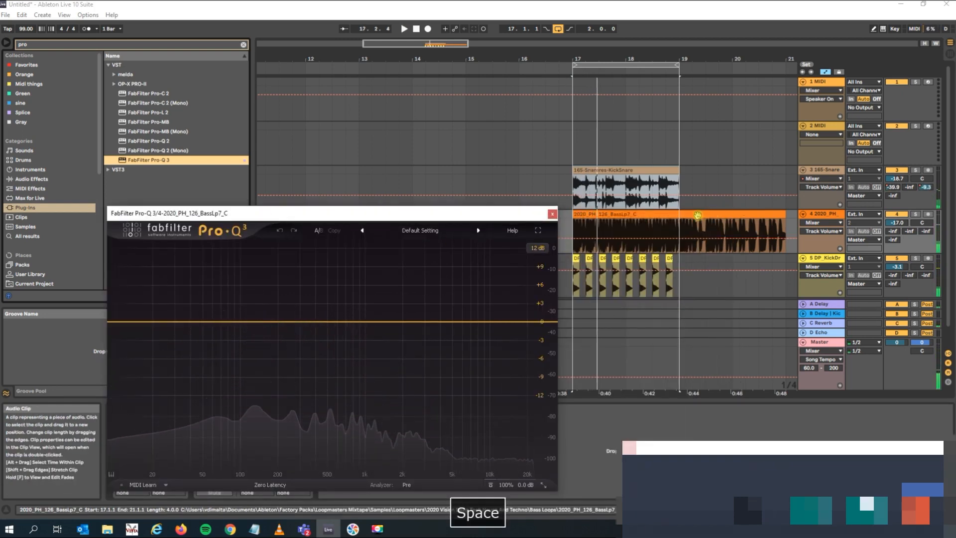
pyautogui.click(835, 218)
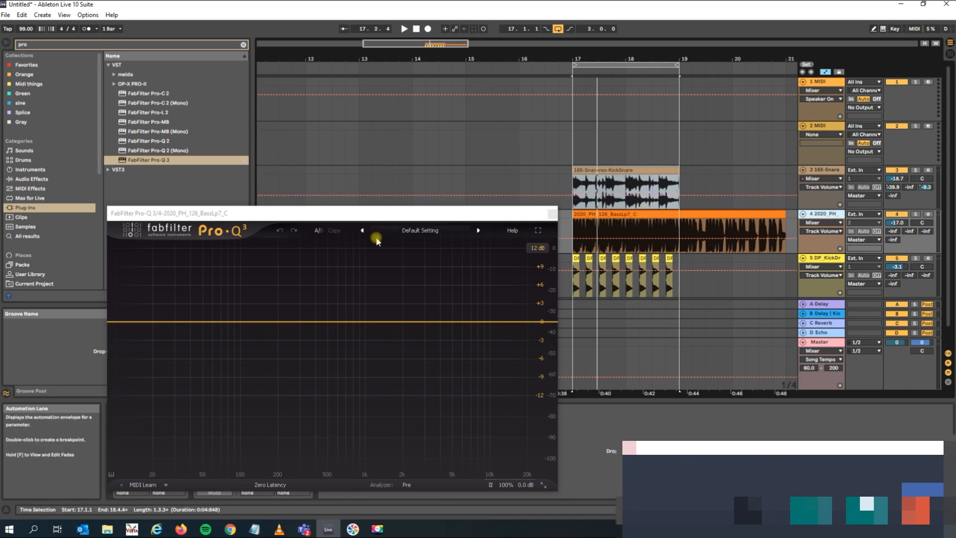
pyautogui.press('space')
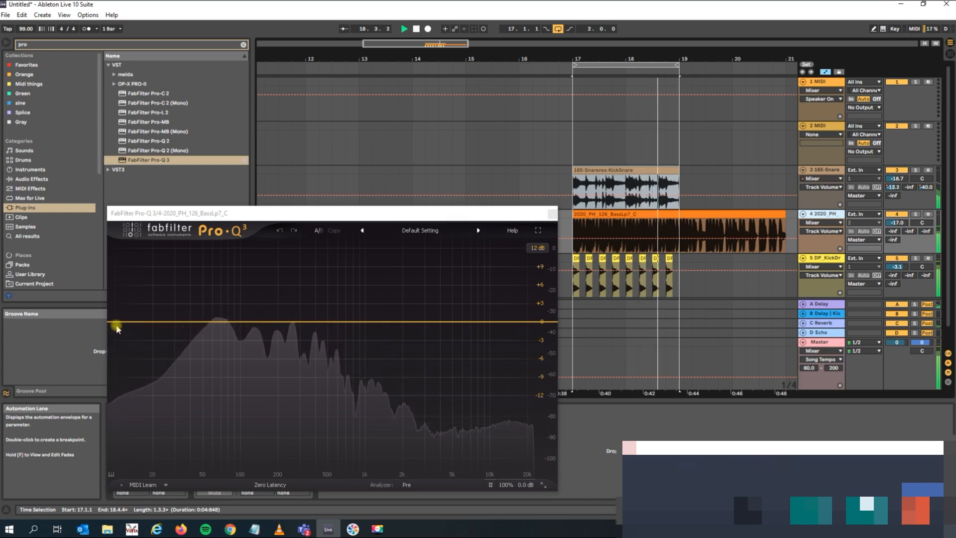
pyautogui.press('space')
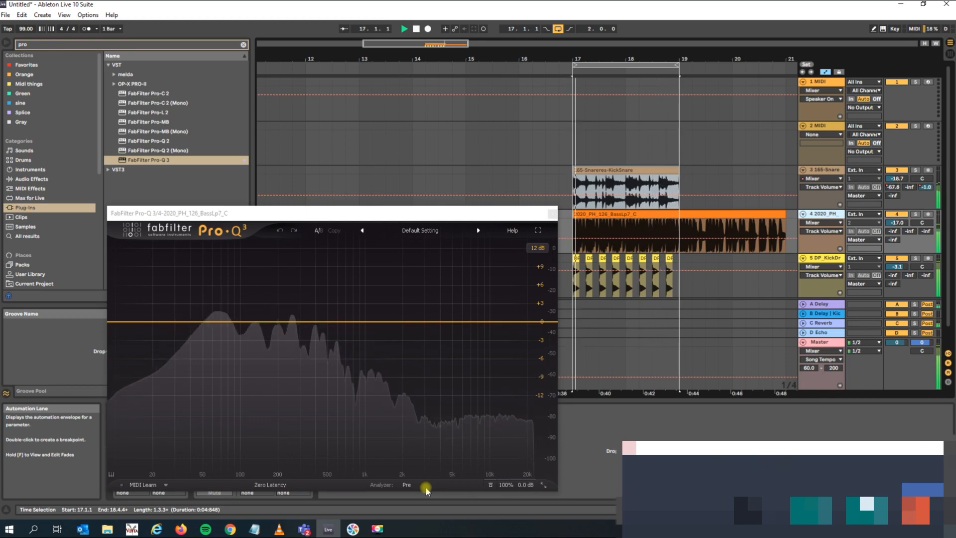
pyautogui.press('space')
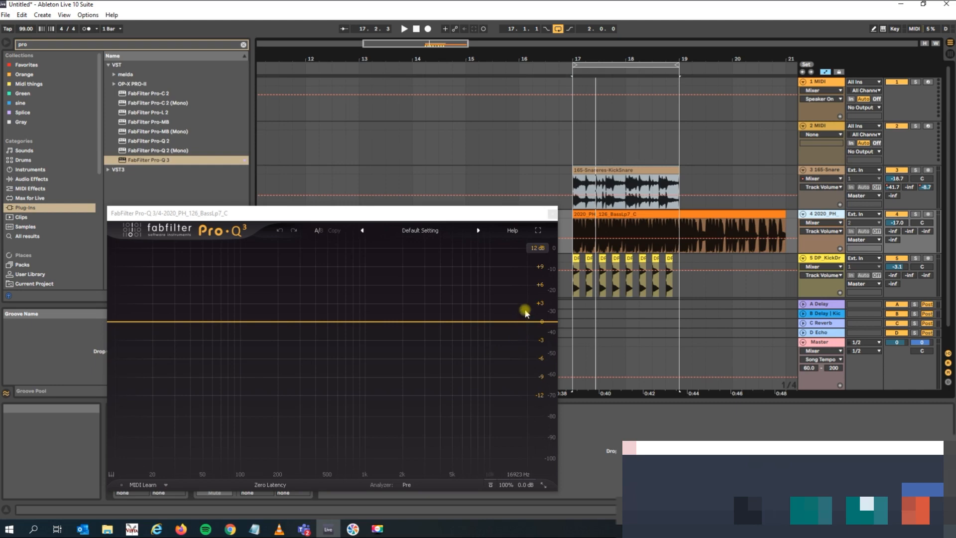
pyautogui.press('space')
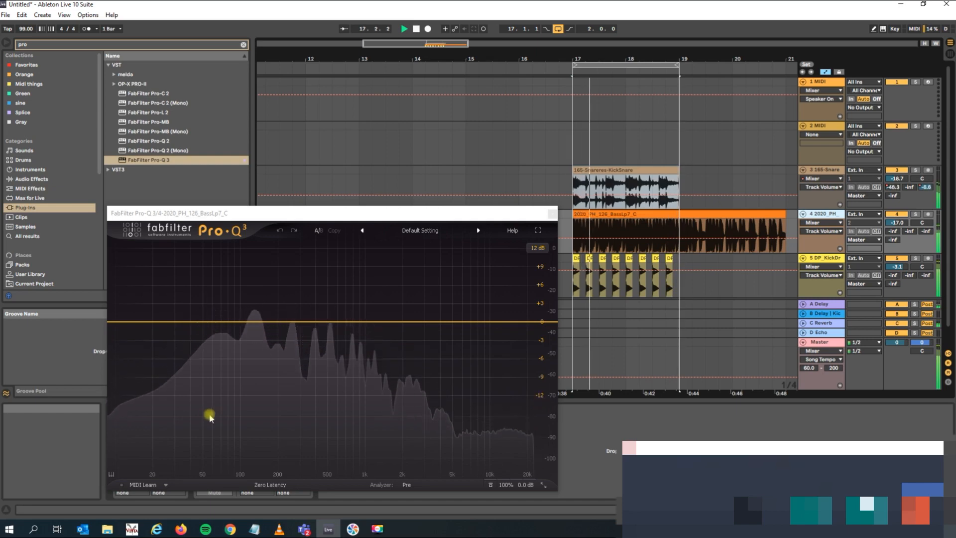
pyautogui.press('space')
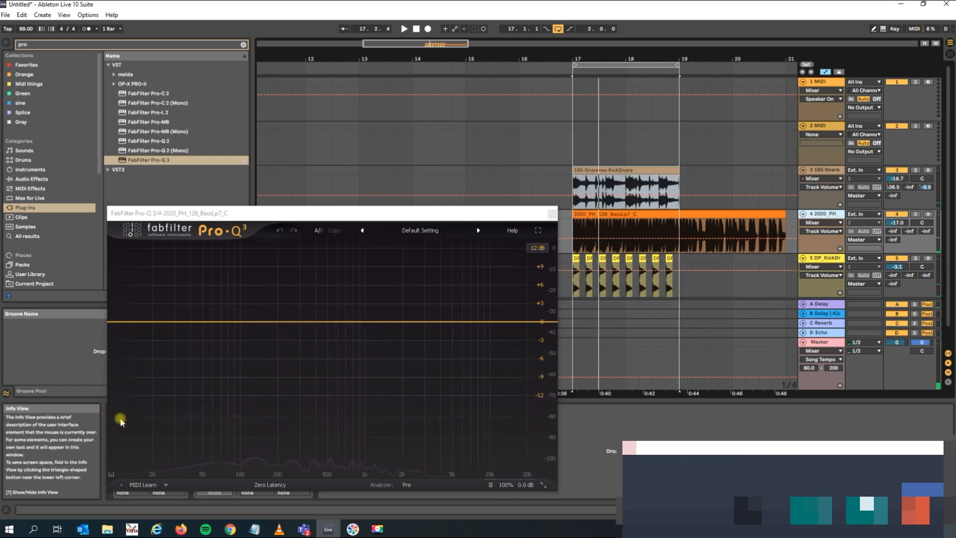
pyautogui.press('space')
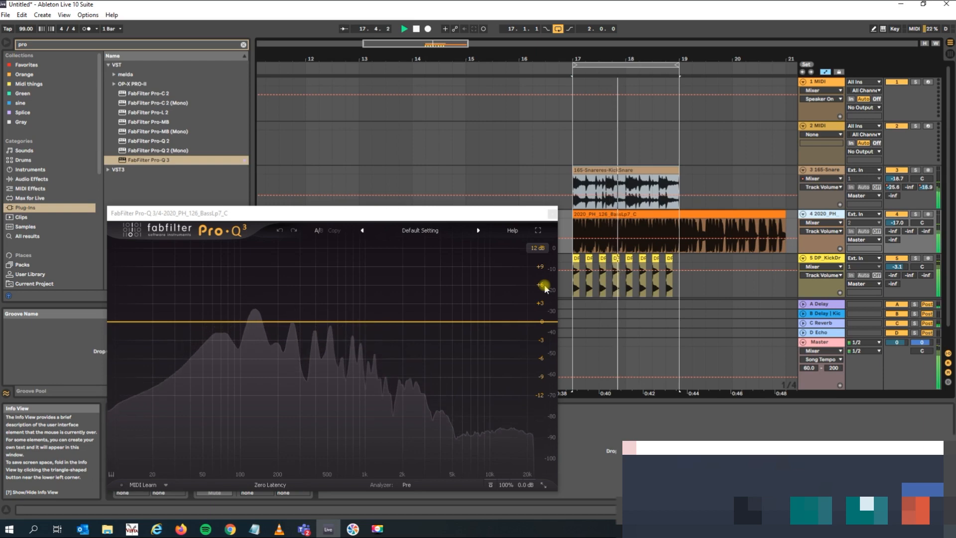
pyautogui.press('space')
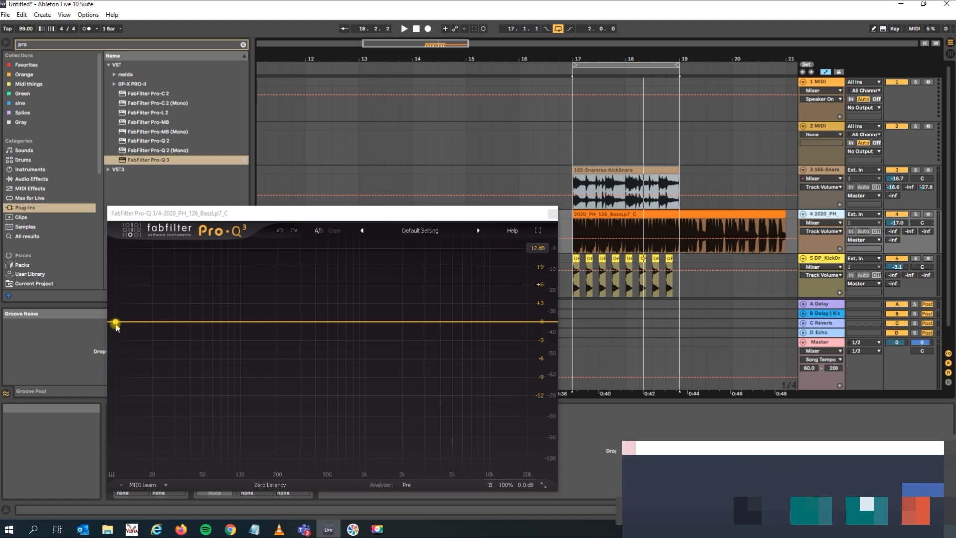
# While the loop plays, add a low cut at about 31 Hz and a high cut at about 560 Hz to the bass EQ.
pyautogui.press('space')
pyautogui.click(115, 323)
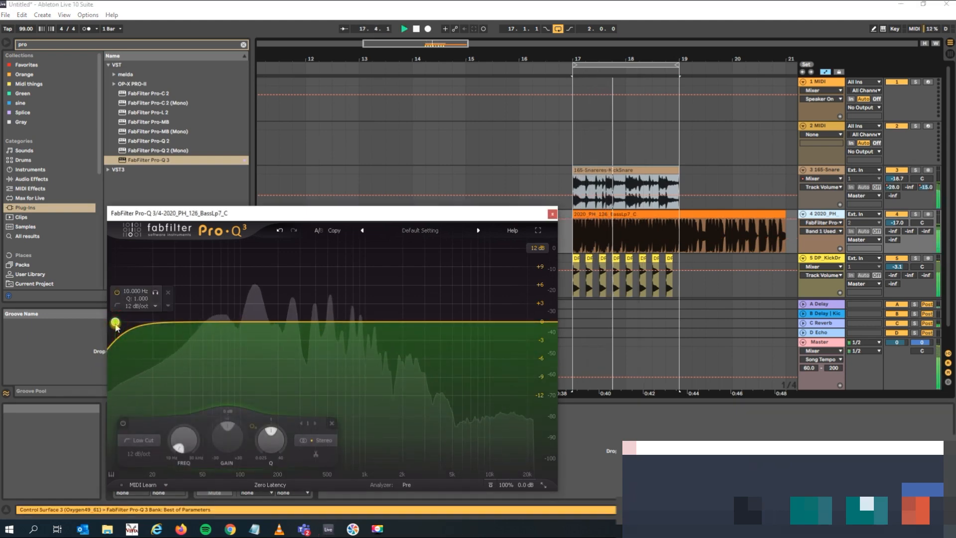
pyautogui.moveTo(139, 326); pyautogui.dragTo(182, 327)
pyautogui.press('space')
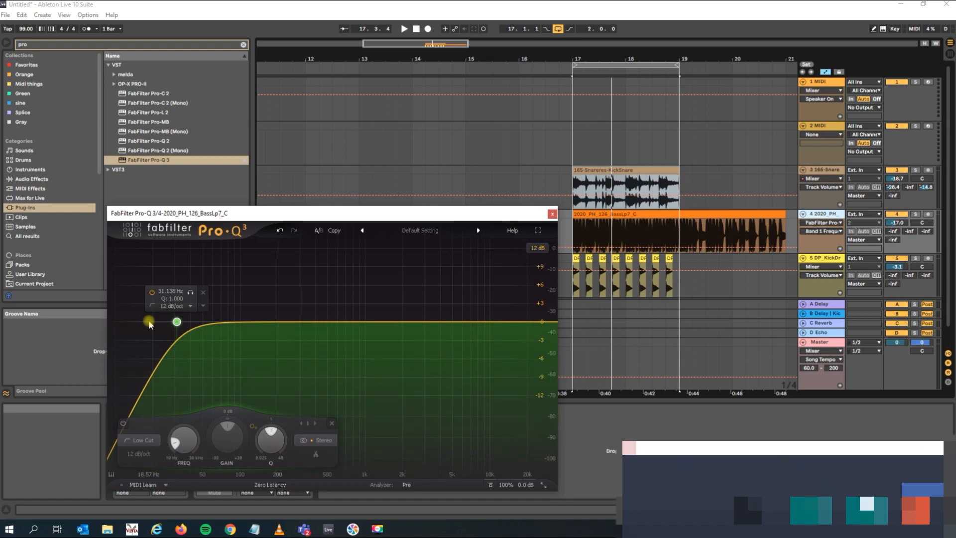
pyautogui.click(551, 324)
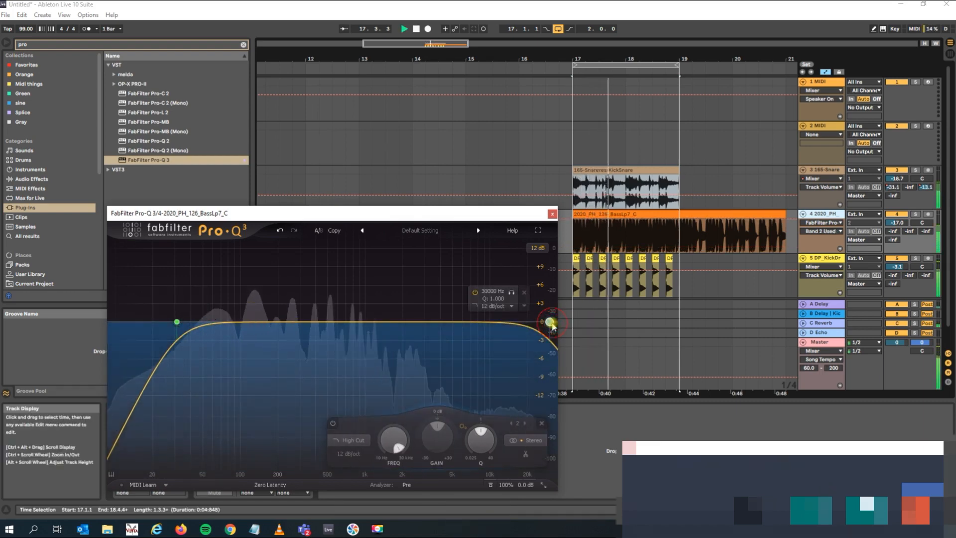
pyautogui.moveTo(546, 325); pyautogui.dragTo(334, 315)
pyautogui.press('space')
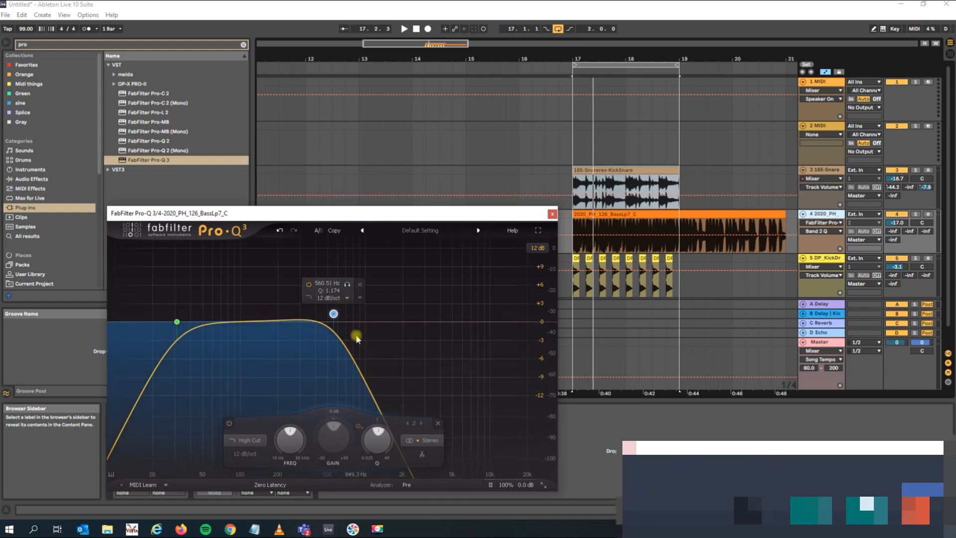
# Add a bell band at about 227 Hz with -0.73 dB gain to the bass EQ, stop playback, and close the EQ window.
pyautogui.press('space')
pyautogui.moveTo(257, 322); pyautogui.dragTo(284, 325)
pyautogui.press('space')
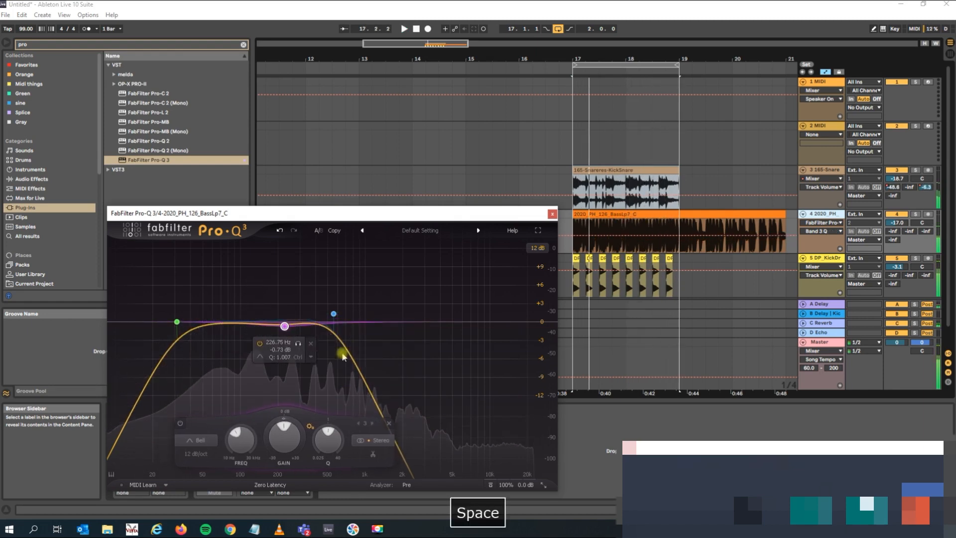
pyautogui.click(552, 213)
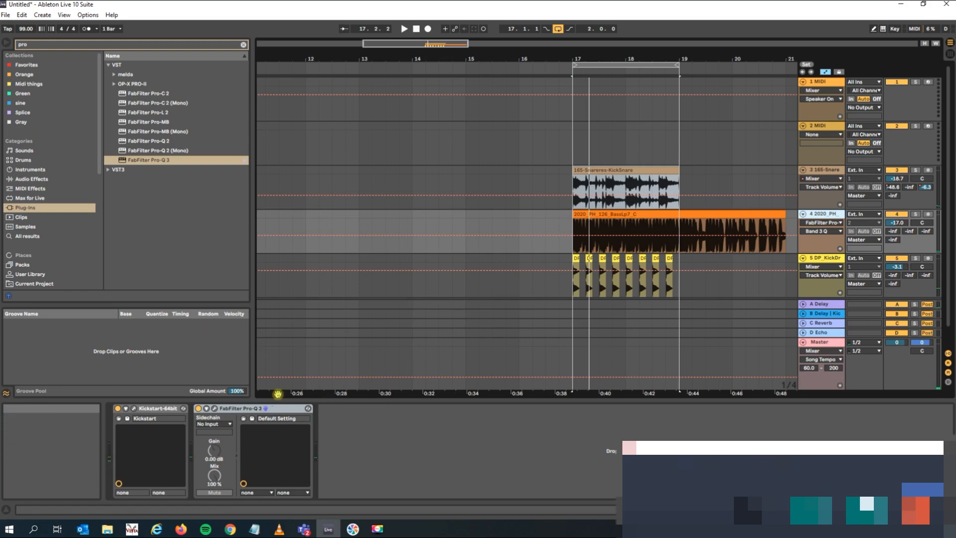
# Copy the FabFilter Pro-Q 3 device from the bass track to the 165-Snareres-KickSnare track.
pyautogui.click(254, 410)
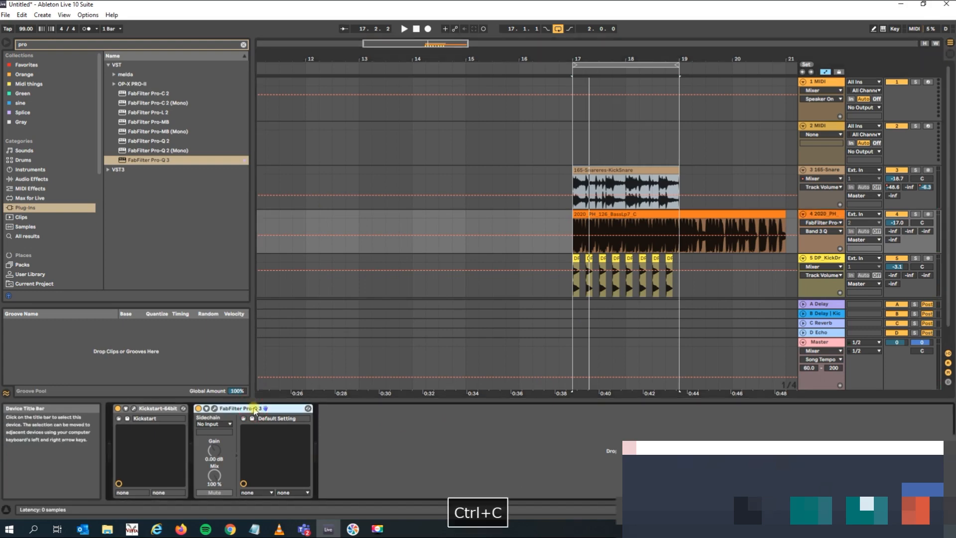
pyautogui.click(824, 172)
pyautogui.click(352, 405)
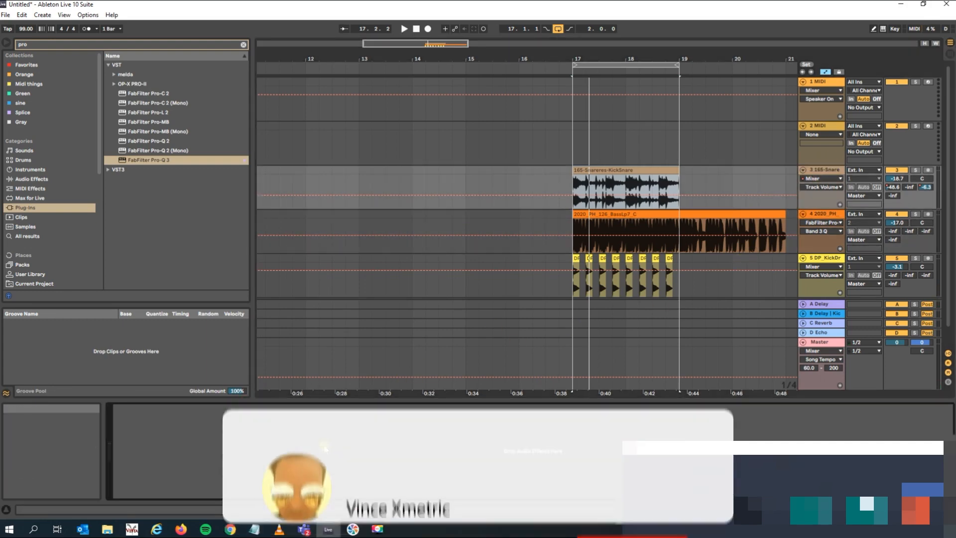
pyautogui.hotkey('ctrl', 'v')
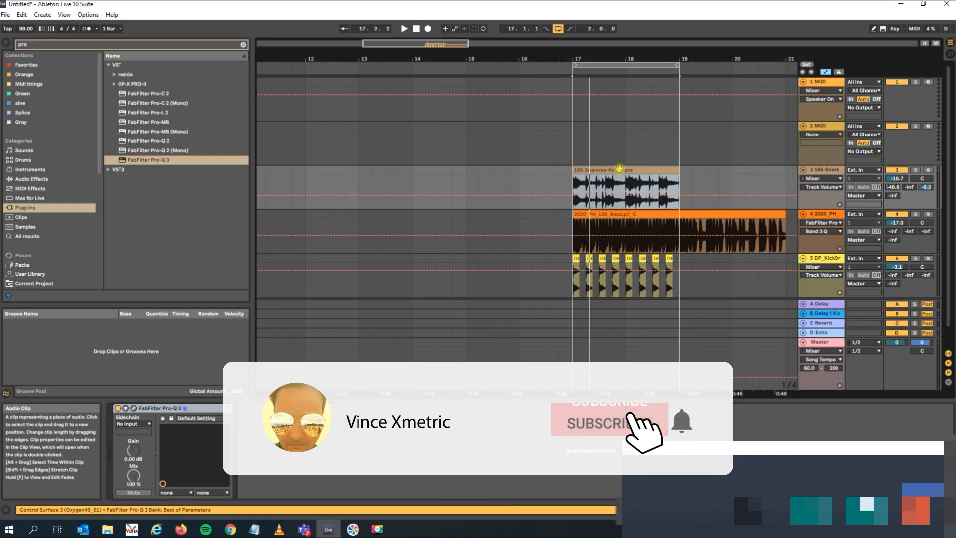
pyautogui.click(625, 214)
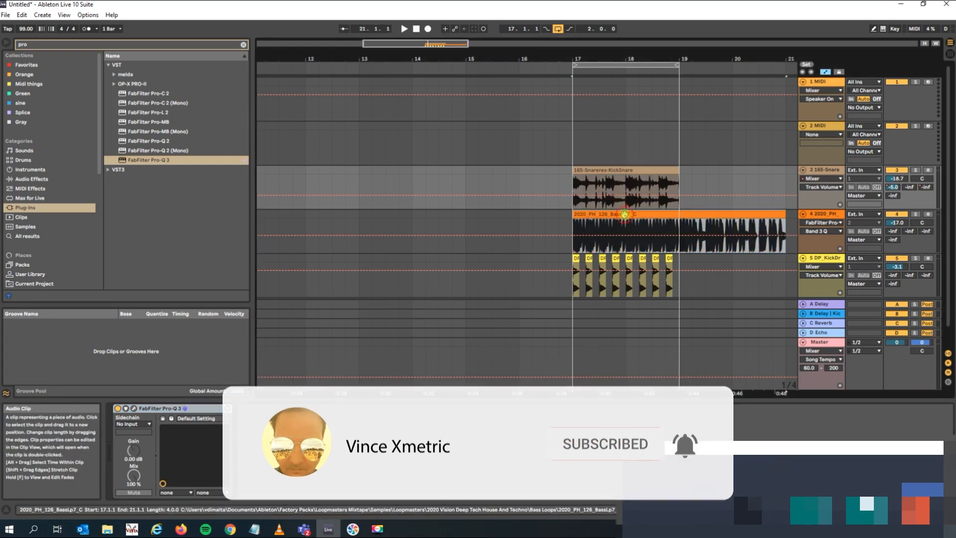
# Load the Clean preset in the 165-Snareres-KickSnare track's Pro-Q 3 and play the loop briefly to check the drum spectrum.
pyautogui.click(827, 172)
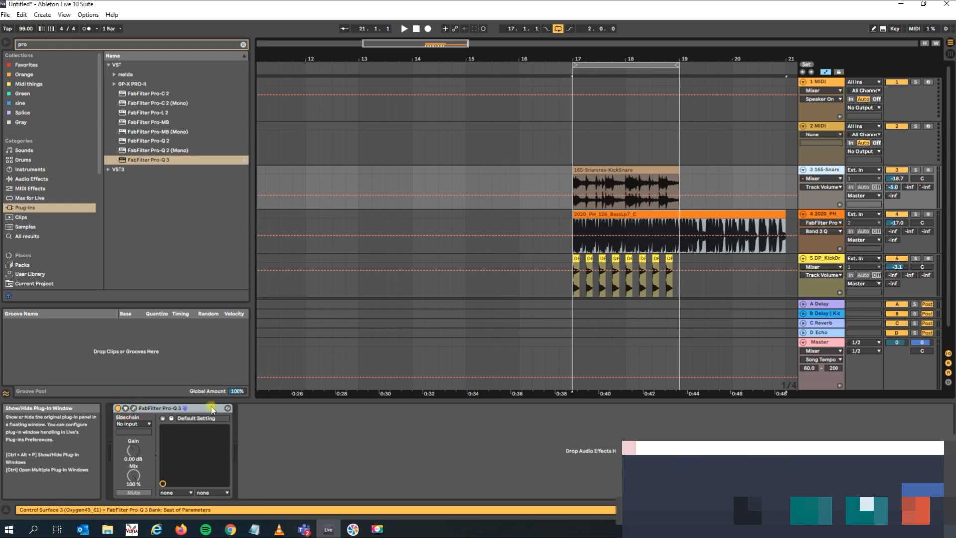
pyautogui.click(168, 408)
pyautogui.click(449, 234)
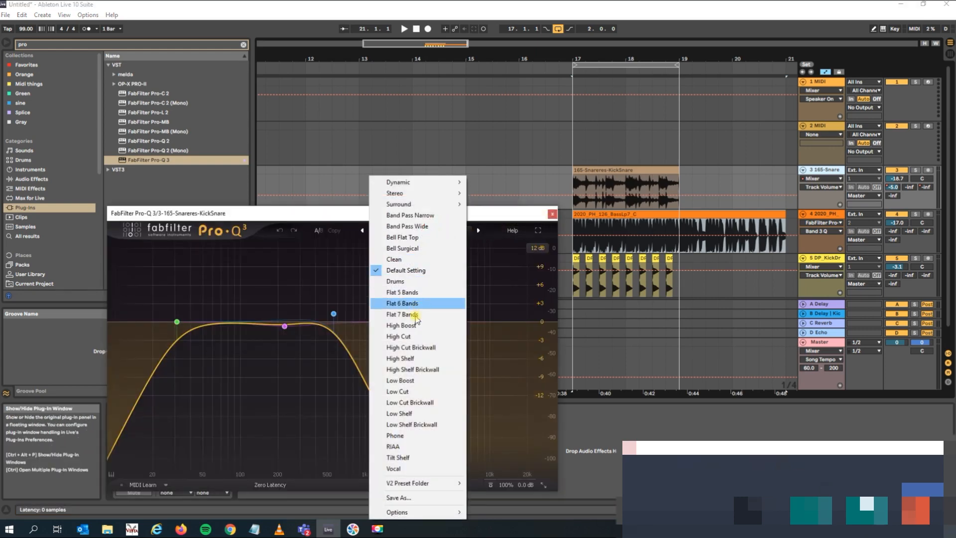
pyautogui.click(405, 262)
pyautogui.press('space')
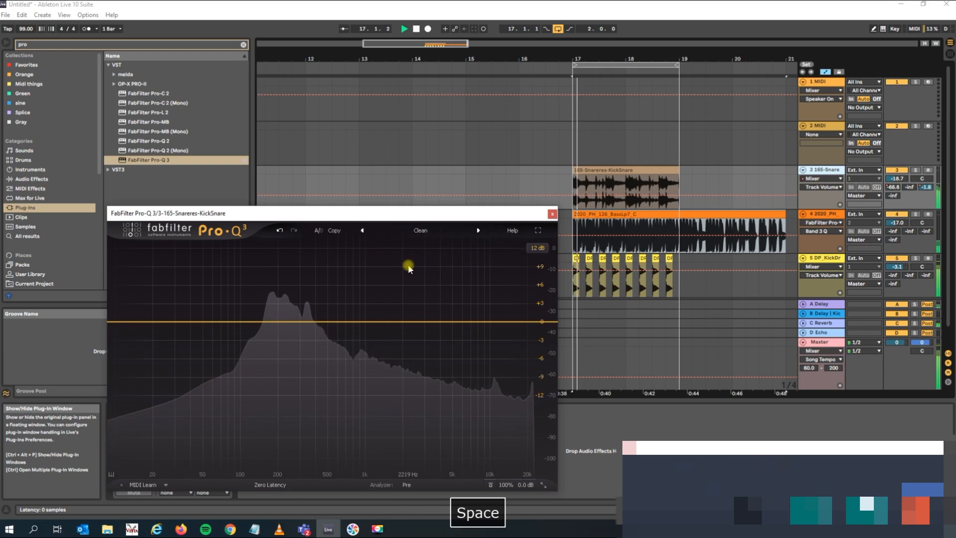
pyautogui.press('space')
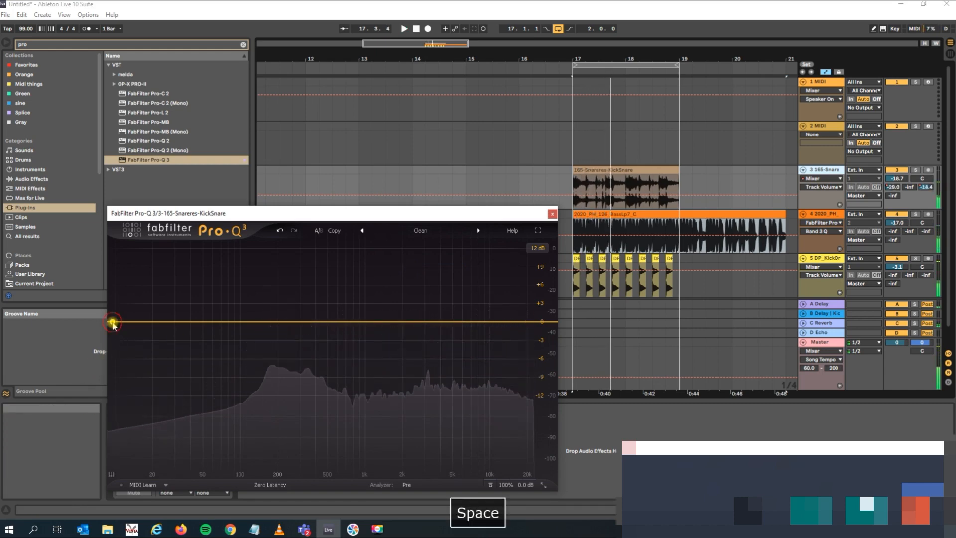
# Add a low cut at about 36 Hz and a high cut at about 9205 Hz with Q about 2.2 to the drum loop's EQ.
pyautogui.click(114, 322)
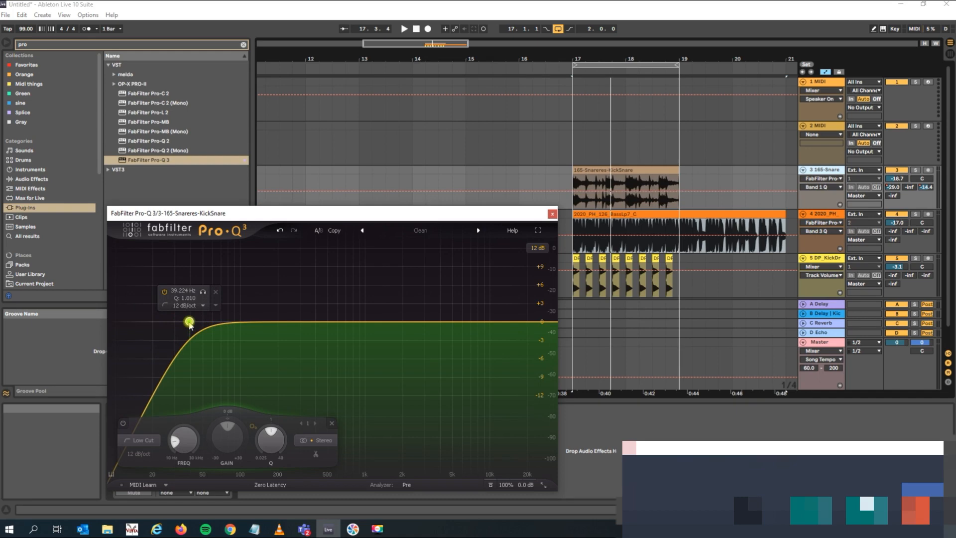
pyautogui.press('space')
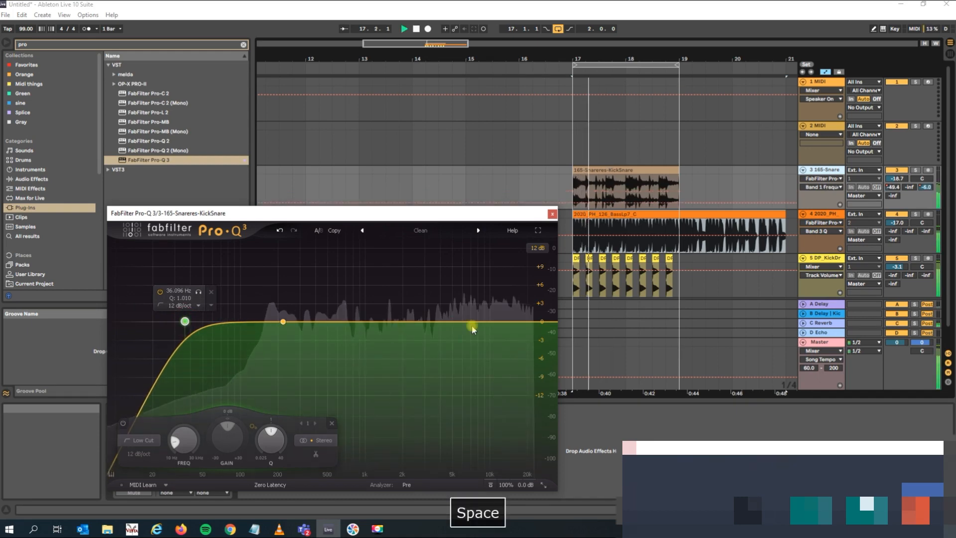
pyautogui.moveTo(532, 324); pyautogui.dragTo(486, 282)
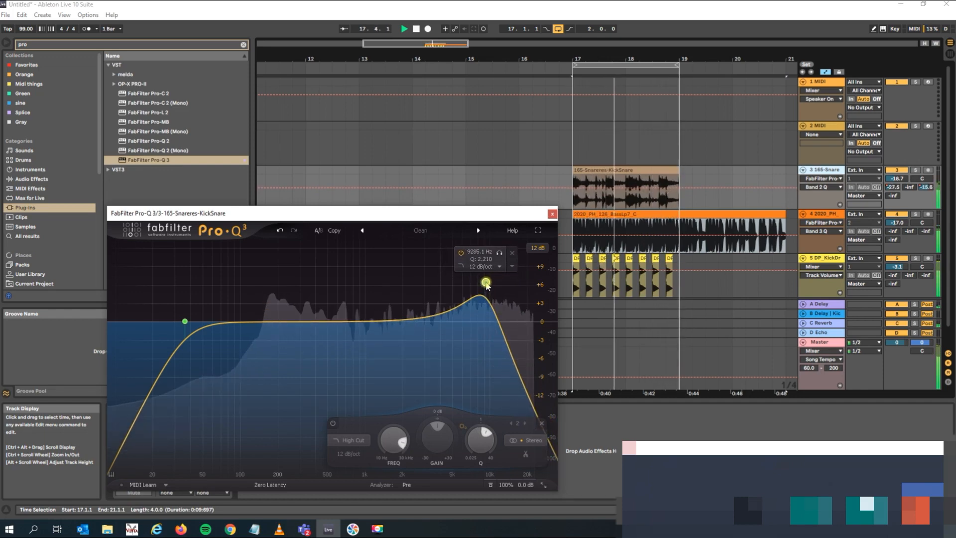
# Add a bell band at about 194 Hz with about -5.31 dB gain to the drum loop's EQ and stop playback.
pyautogui.moveTo(279, 324); pyautogui.dragTo(277, 357)
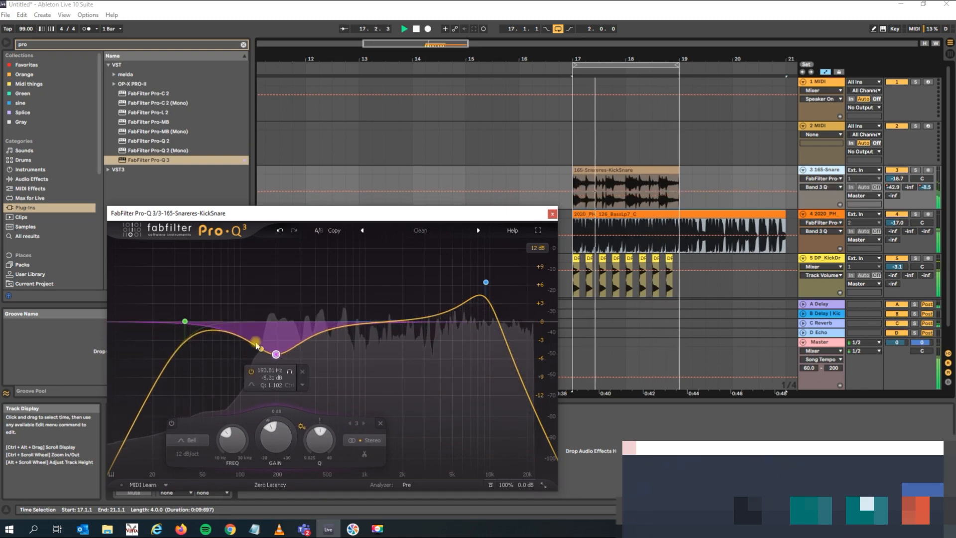
pyautogui.press('space')
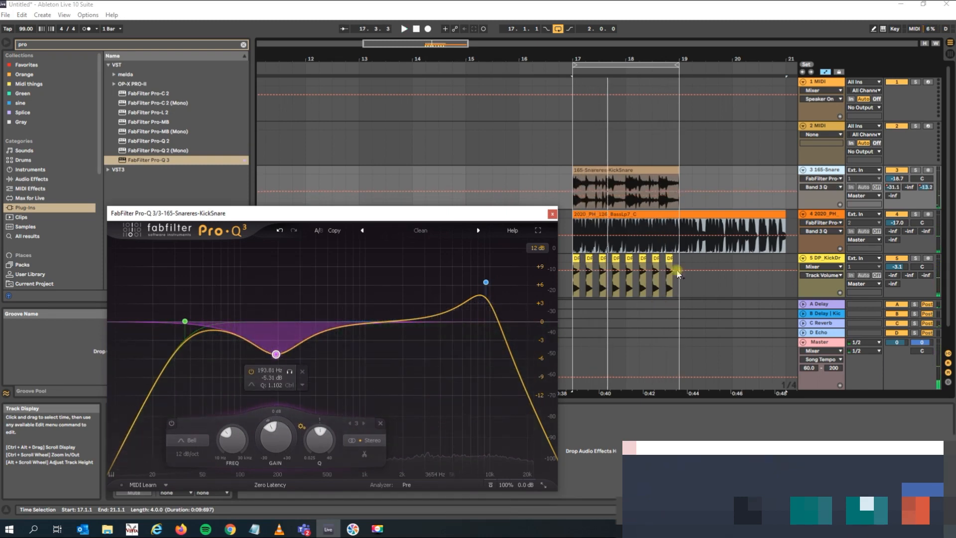
# Arrange the drum and bass EQ windows one above the other and play the loop briefly to compare their spectra.
pyautogui.click(828, 214)
pyautogui.moveTo(506, 220); pyautogui.dragTo(480, 72)
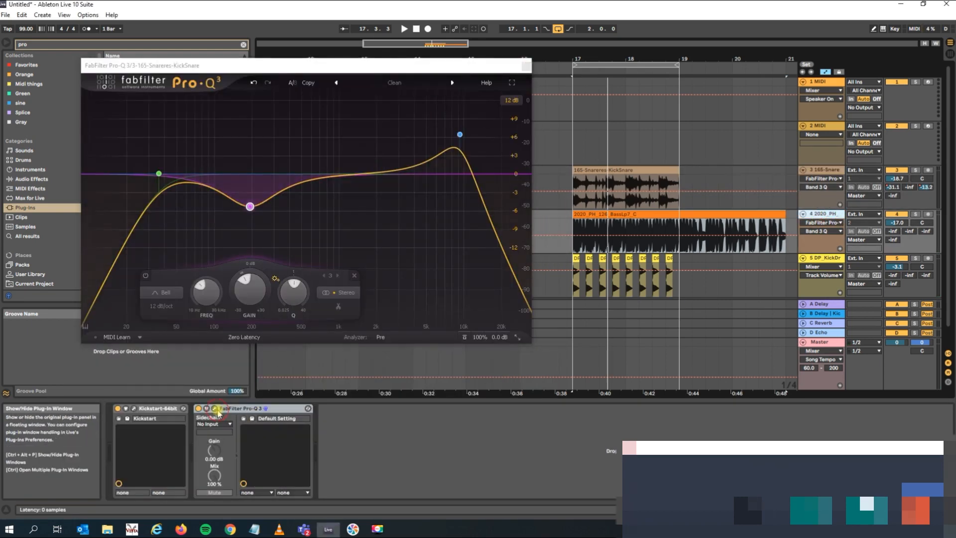
pyautogui.click(214, 408)
pyautogui.moveTo(284, 214); pyautogui.dragTo(244, 304)
pyautogui.press('space')
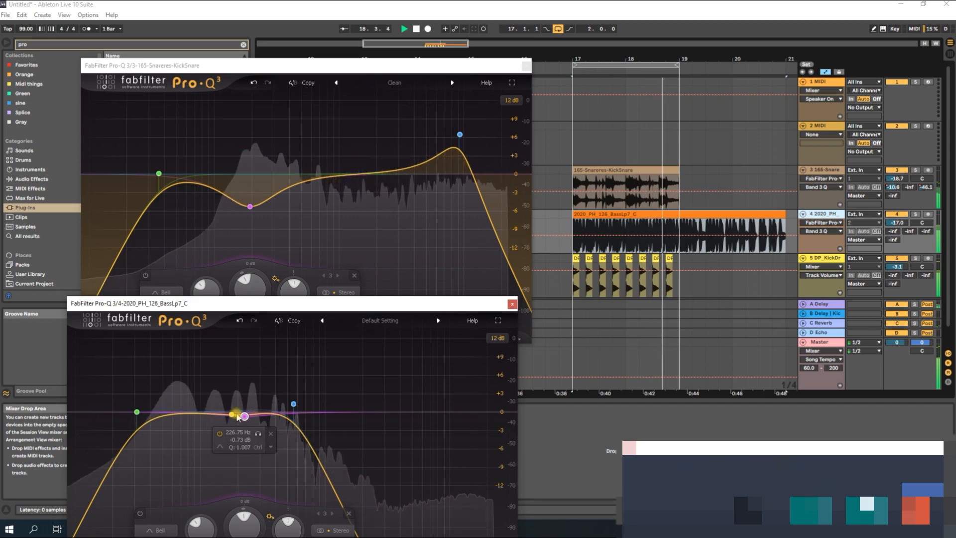
pyautogui.press('space')
# Move the drum EQ's bell band to about 164 Hz with about -4.65 dB gain.
pyautogui.click(248, 207)
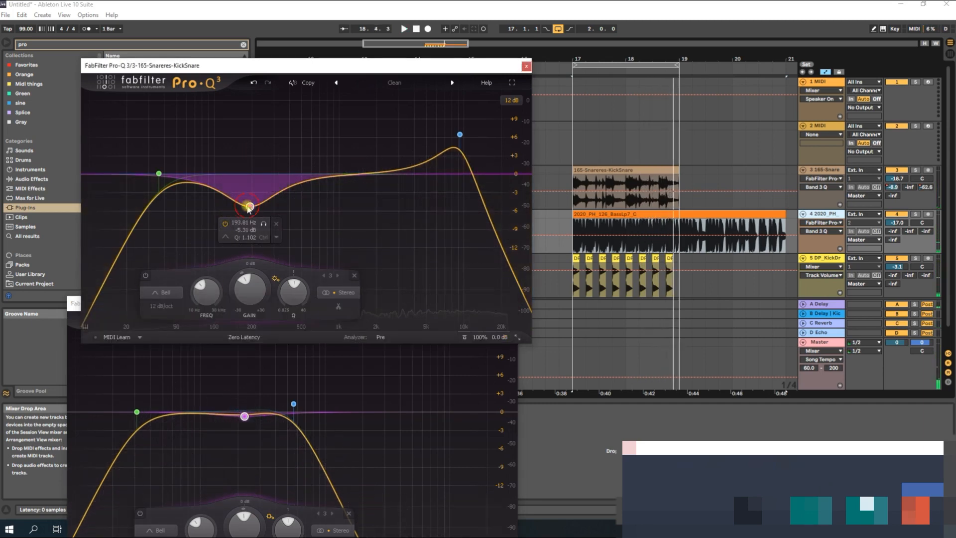
pyautogui.moveTo(241, 208); pyautogui.dragTo(240, 207)
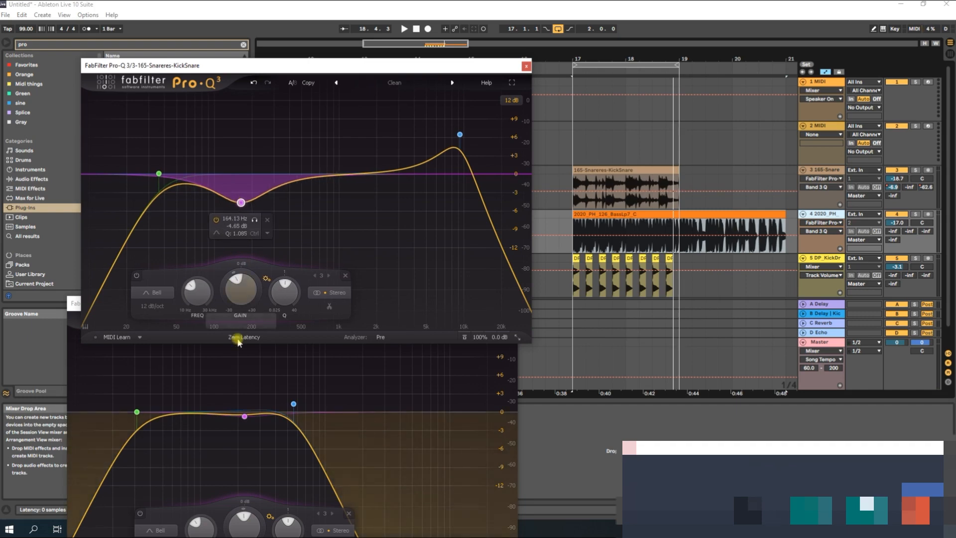
pyautogui.moveTo(244, 417)
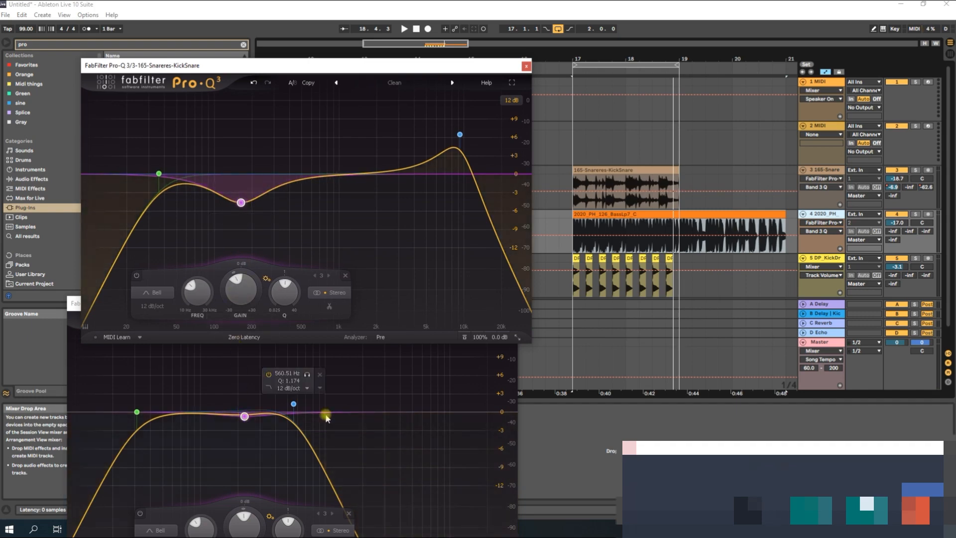
# Adjust the drum EQ's high cut during playback to about 9371 Hz with Q 1.54, and close both EQ windows.
pyautogui.press('space')
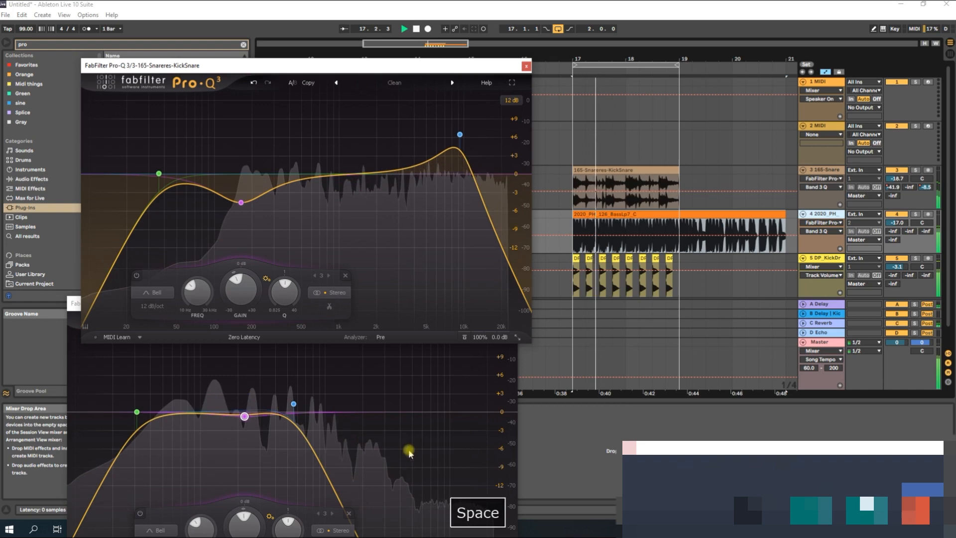
pyautogui.moveTo(460, 135); pyautogui.dragTo(456, 138)
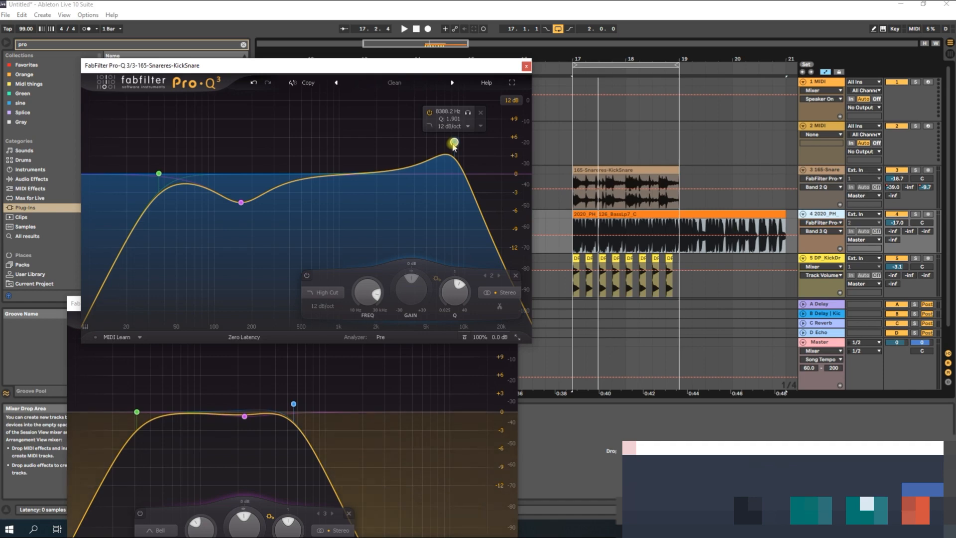
pyautogui.press('space')
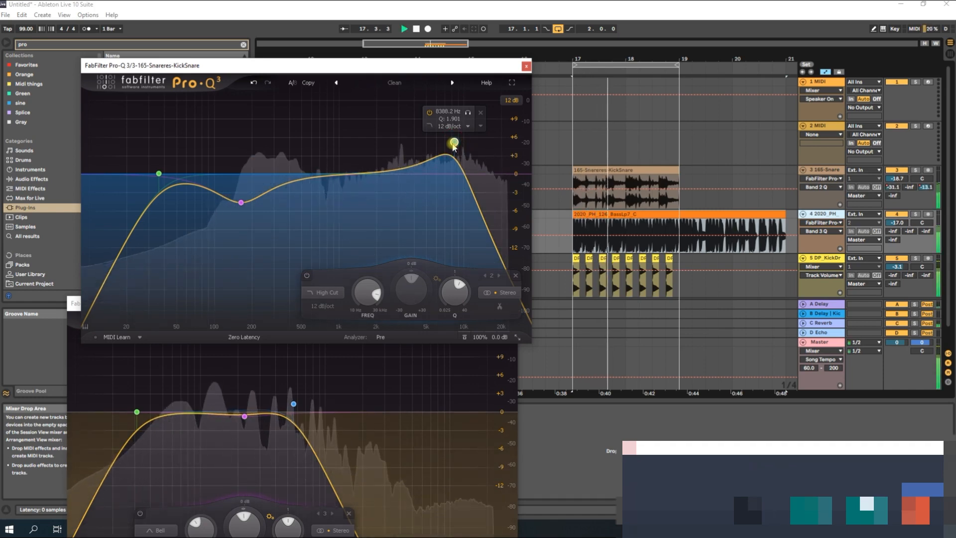
pyautogui.moveTo(453, 146)
pyautogui.mouseDown()
pyautogui.moveTo(455, 198)
pyautogui.moveTo(458, 158)
pyautogui.mouseUp()
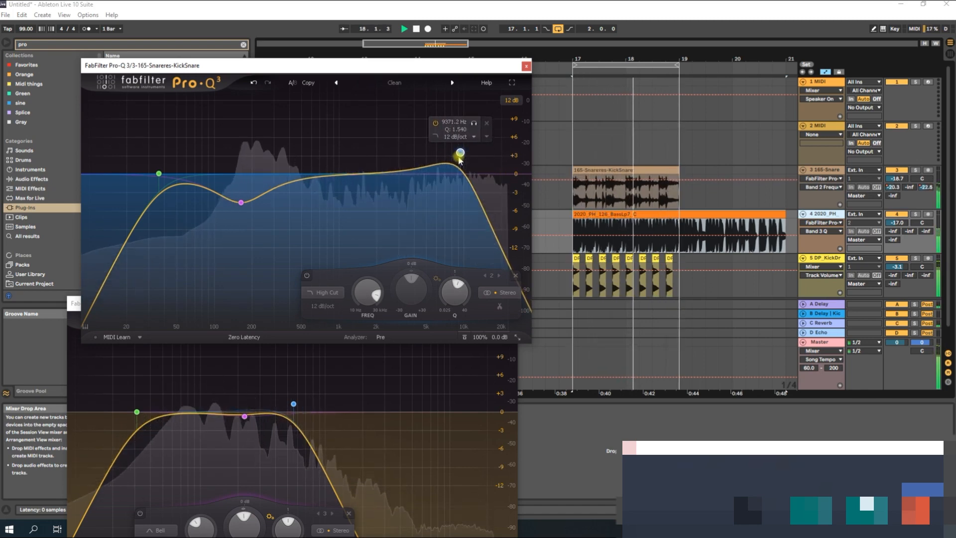
pyautogui.press('space')
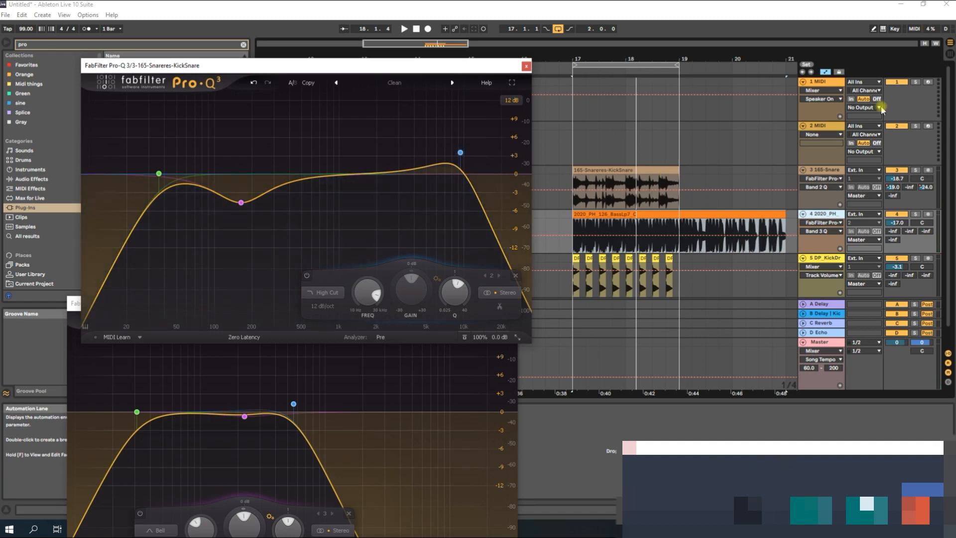
pyautogui.click(526, 65)
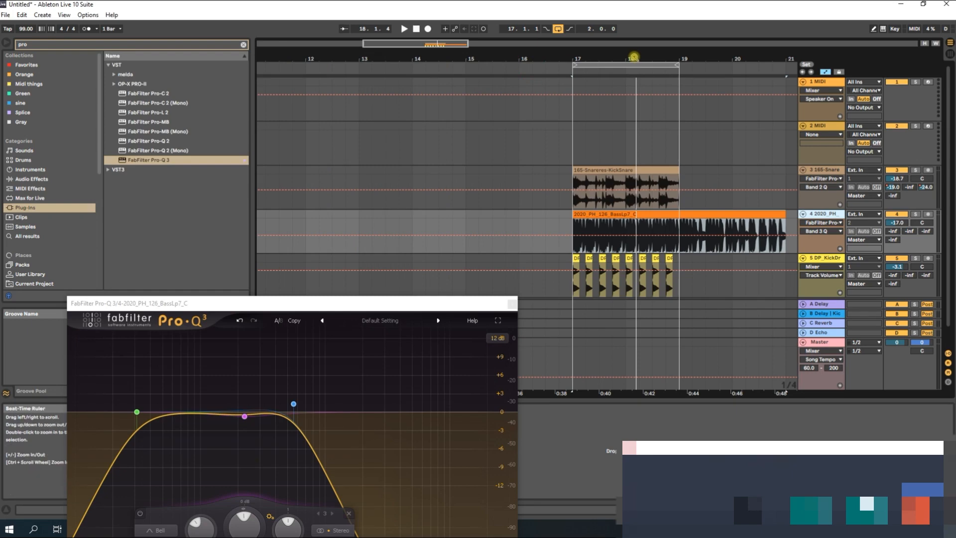
pyautogui.click(512, 304)
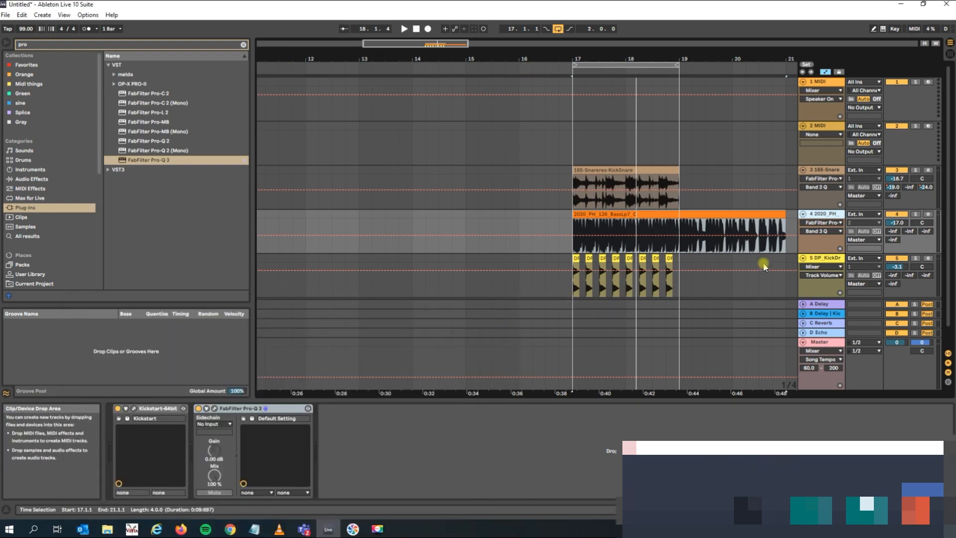
# Paste the copied FabFilter Pro-Q 3 onto the DP_KickDrum_02 track and open its window with the loop playing.
pyautogui.click(824, 259)
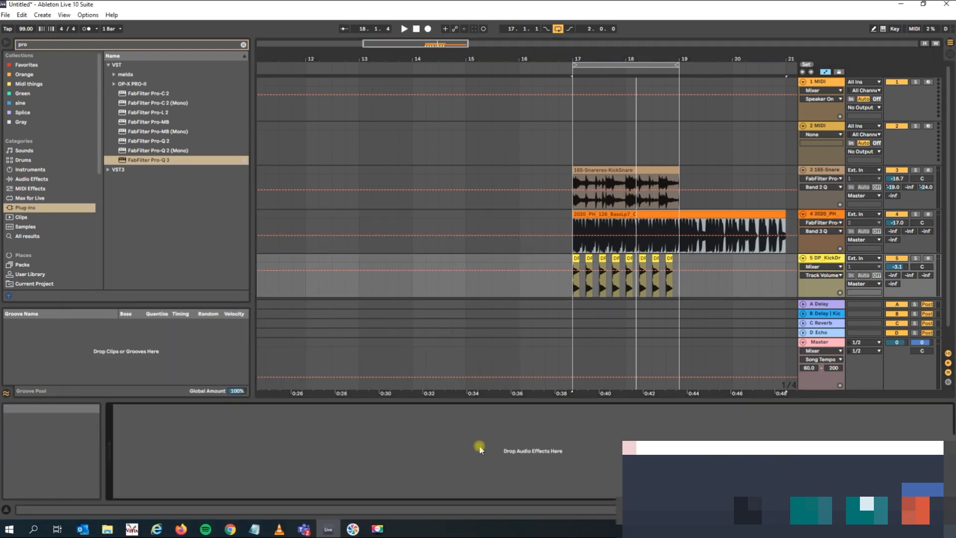
pyautogui.hotkey('ctrl', 'v')
pyautogui.press('space')
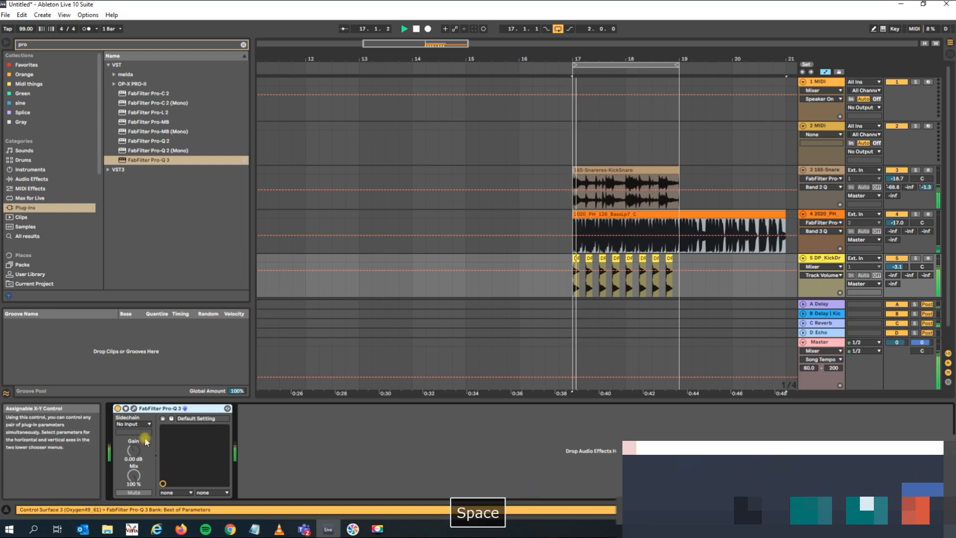
pyautogui.click(134, 408)
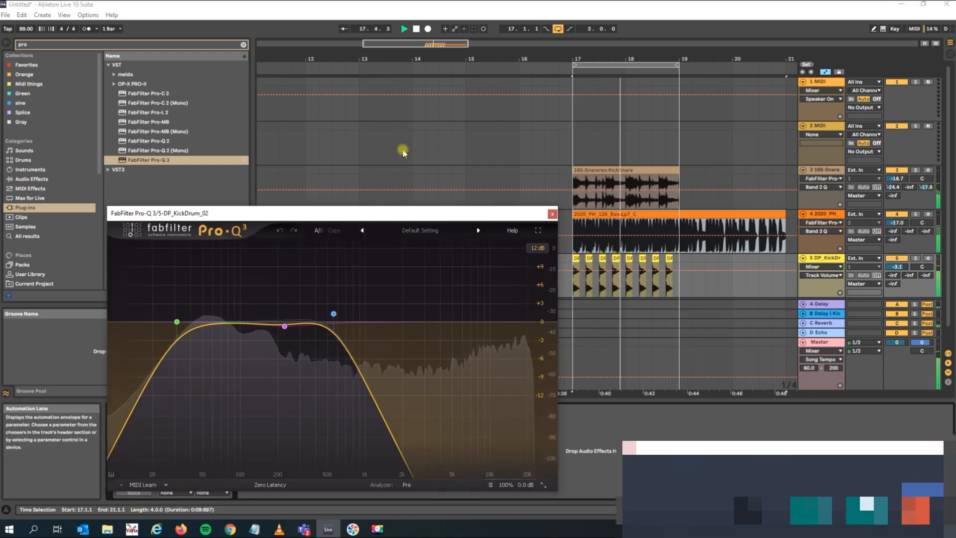
# Load the Kick 1 inside mic - Punch and Click preset in the kick's EQ, stop playback, and close the EQ window.
pyautogui.click(437, 231)
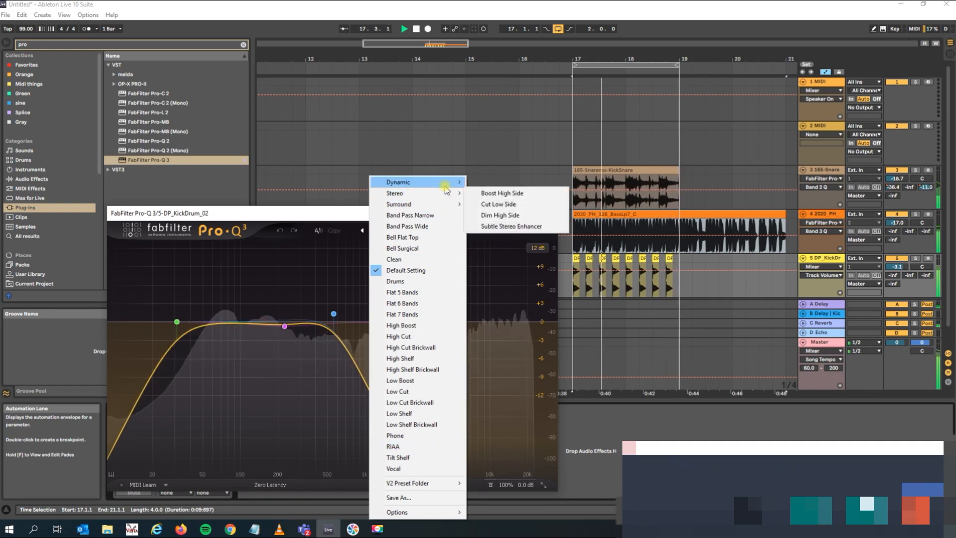
pyautogui.moveTo(444, 185)
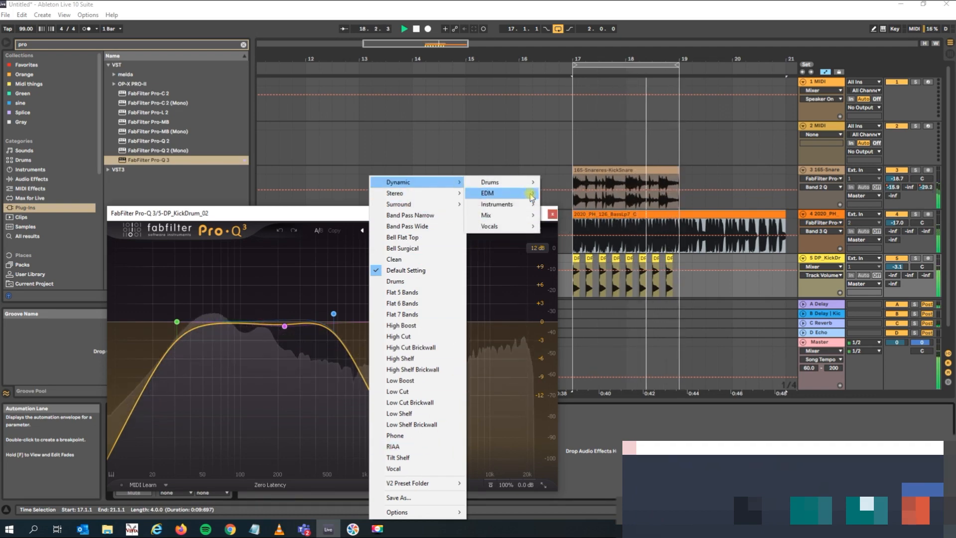
pyautogui.moveTo(535, 182)
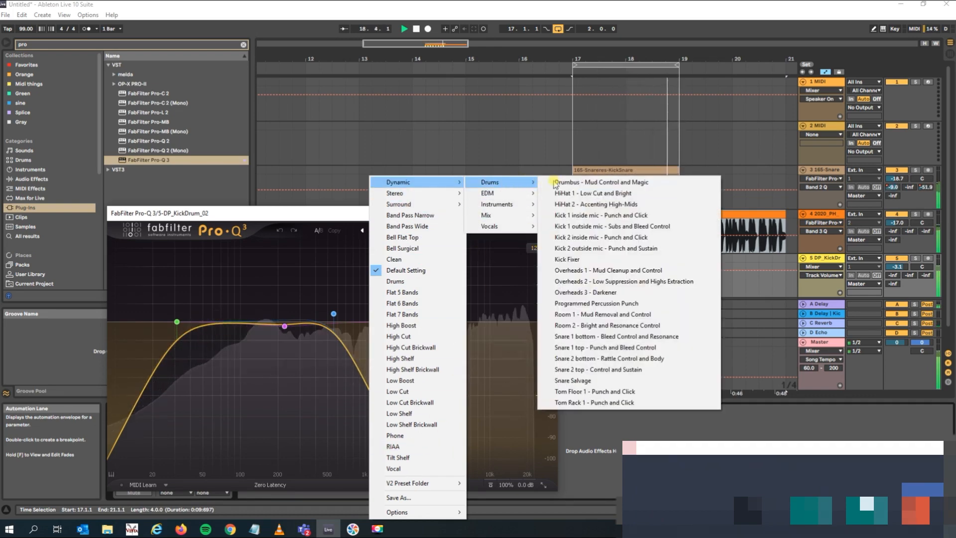
pyautogui.click(619, 216)
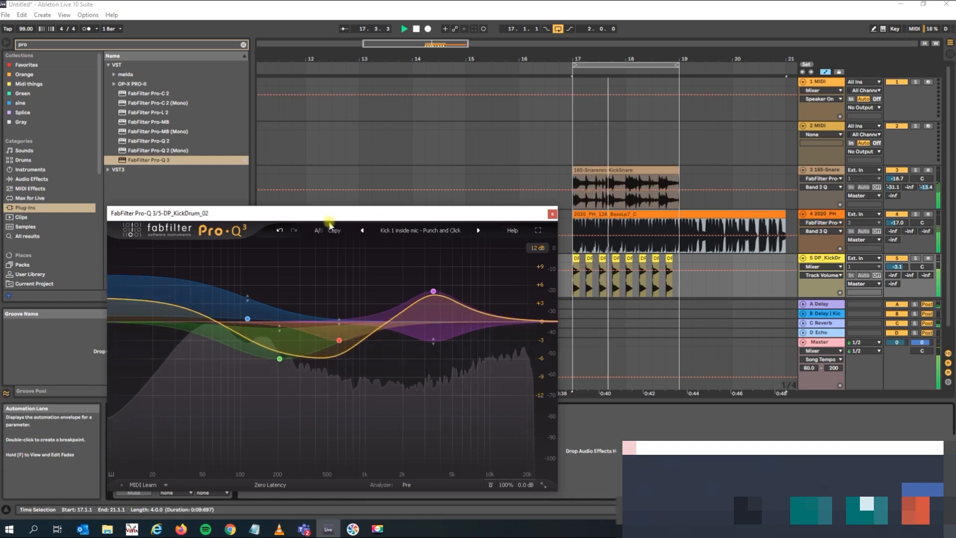
pyautogui.press('space')
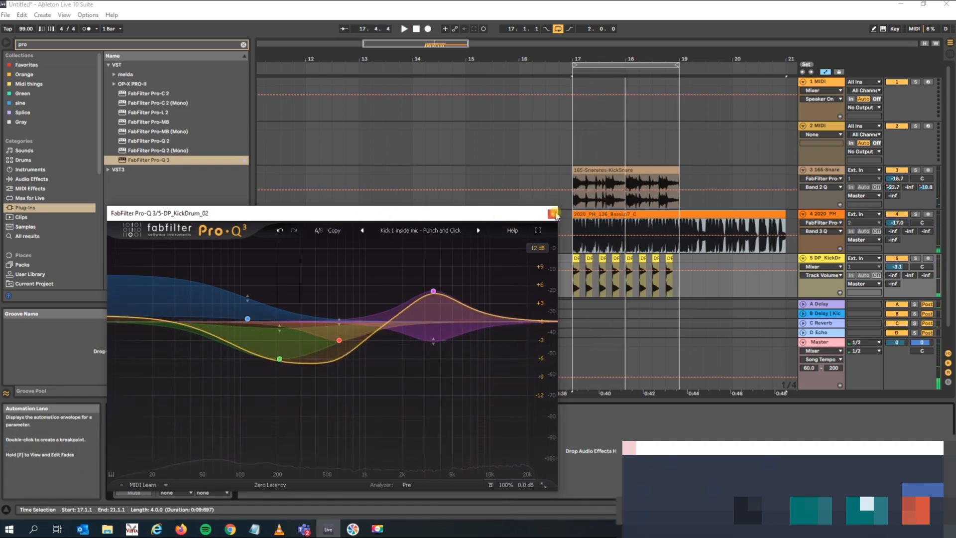
pyautogui.click(551, 215)
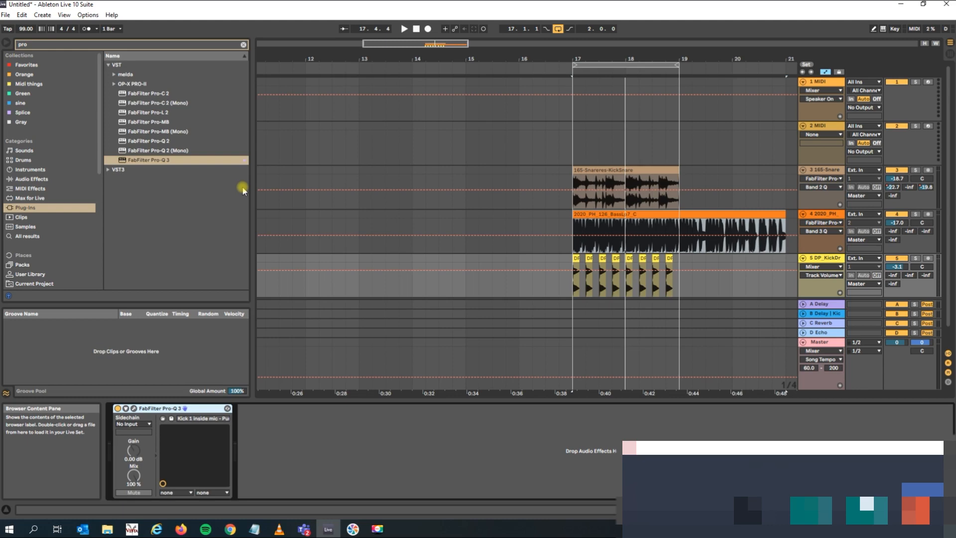
# Duplicate the Pro-Q 3 device on the kick track and open the duplicate's window.
pyautogui.hotkey('ctrl', 'd')
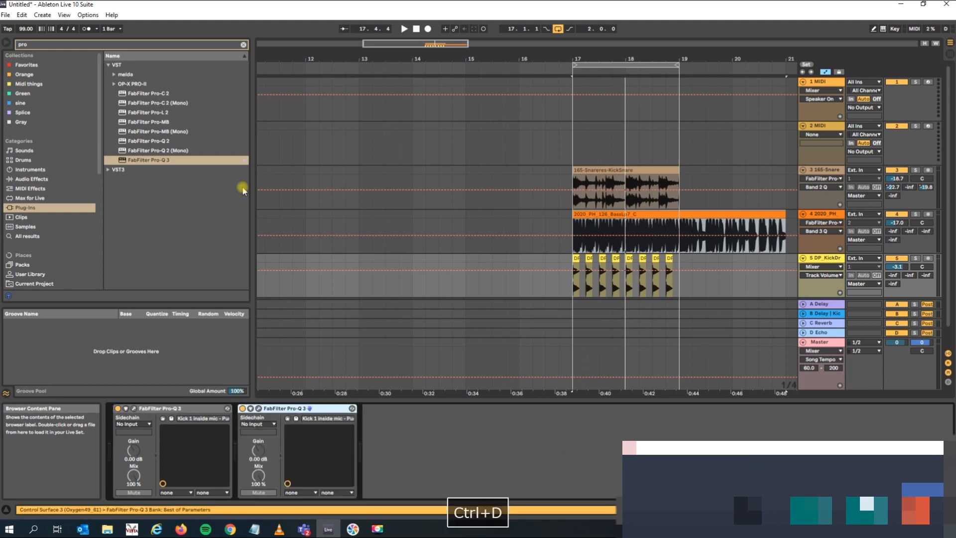
pyautogui.click(183, 410)
pyautogui.click(292, 410)
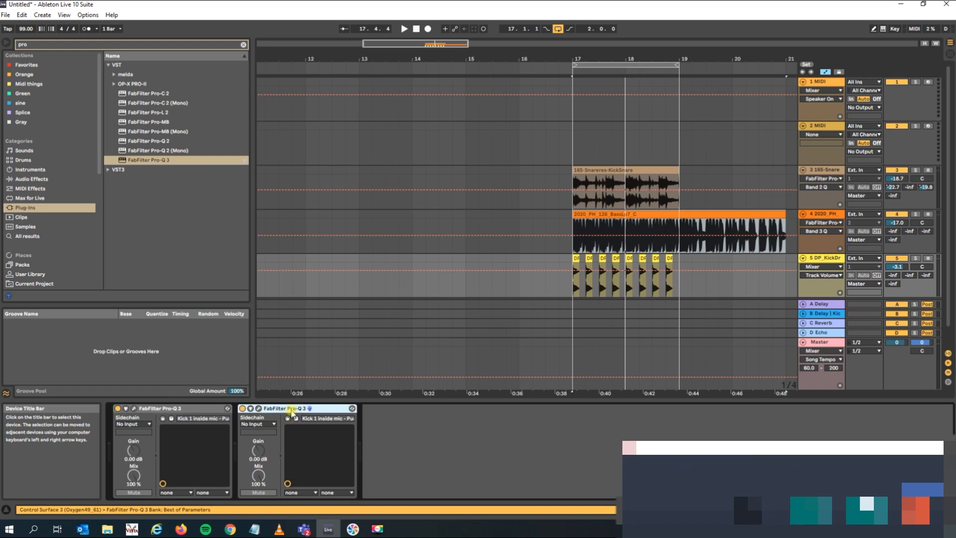
pyautogui.click(257, 408)
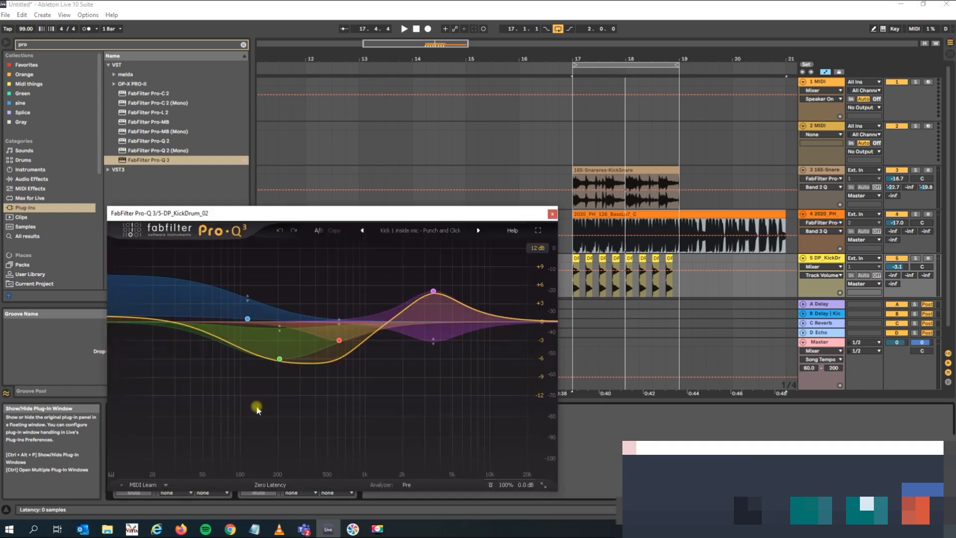
# Load the Cut Low Side stereo preset in the kick's second EQ, play the loop briefly to check it, and close the window.
pyautogui.click(450, 231)
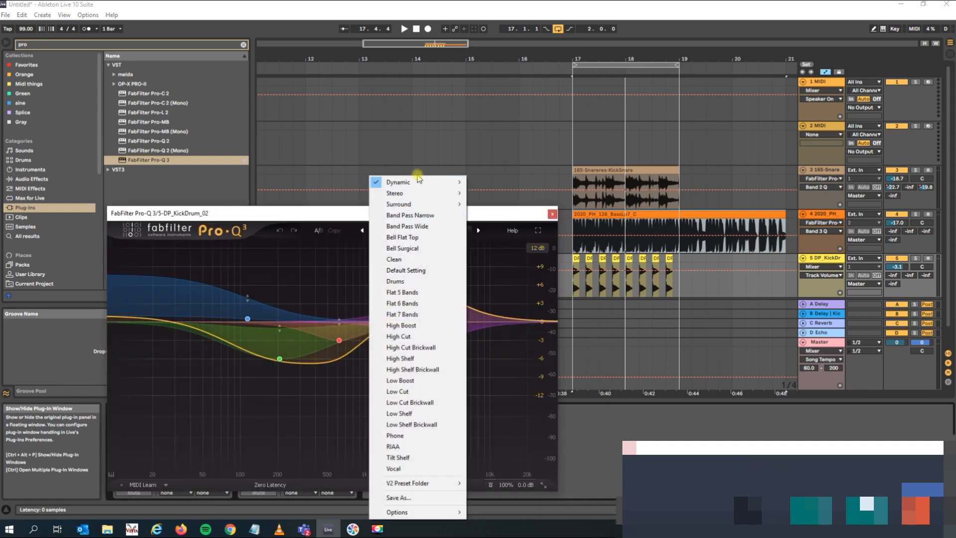
pyautogui.moveTo(437, 199)
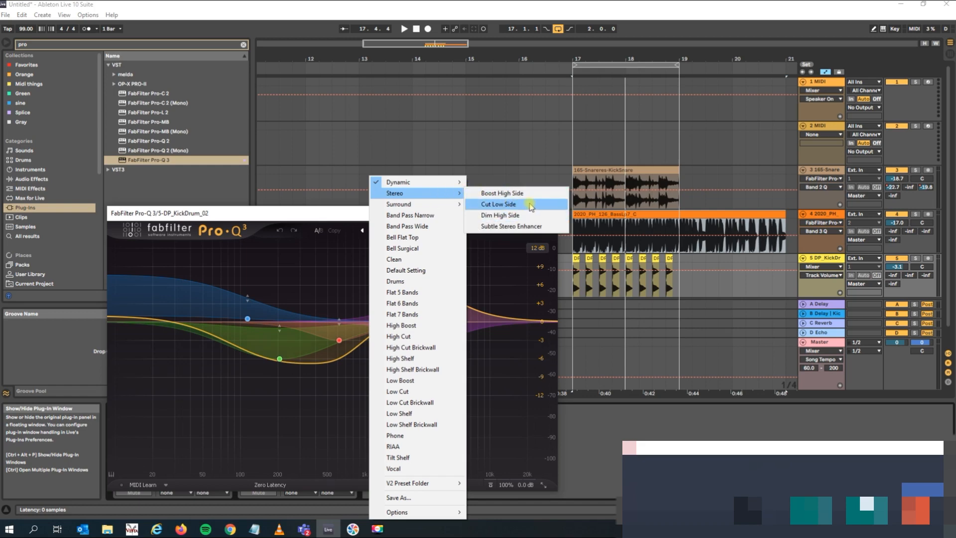
pyautogui.click(500, 205)
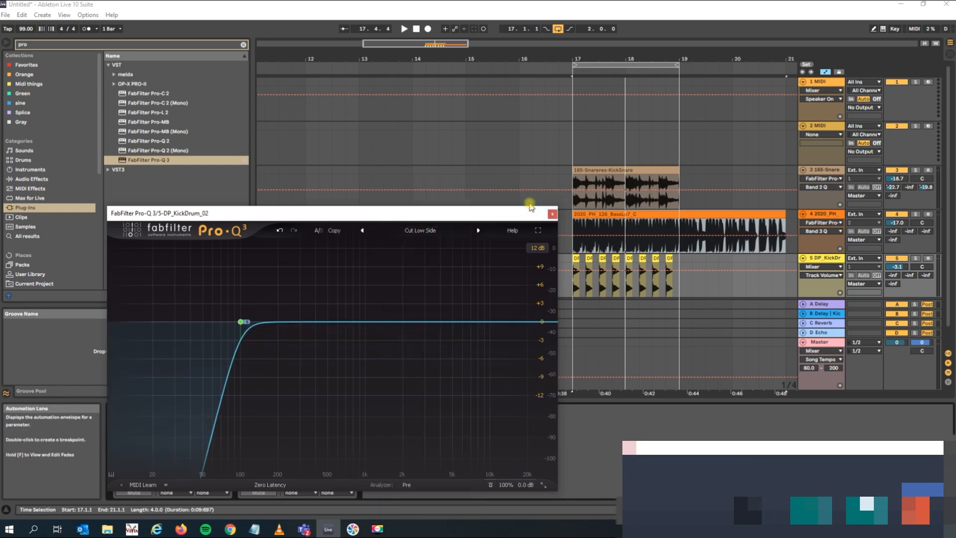
pyautogui.press('space')
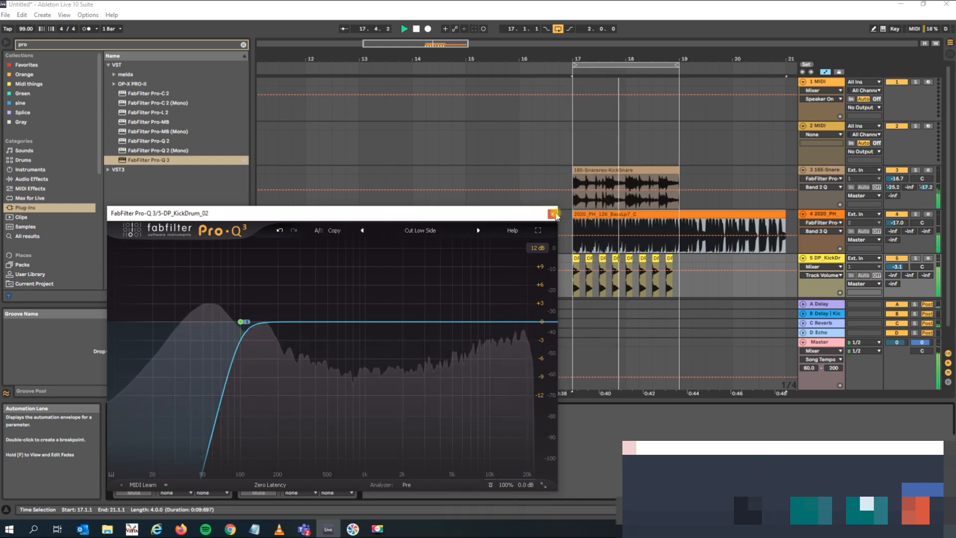
pyautogui.press('space')
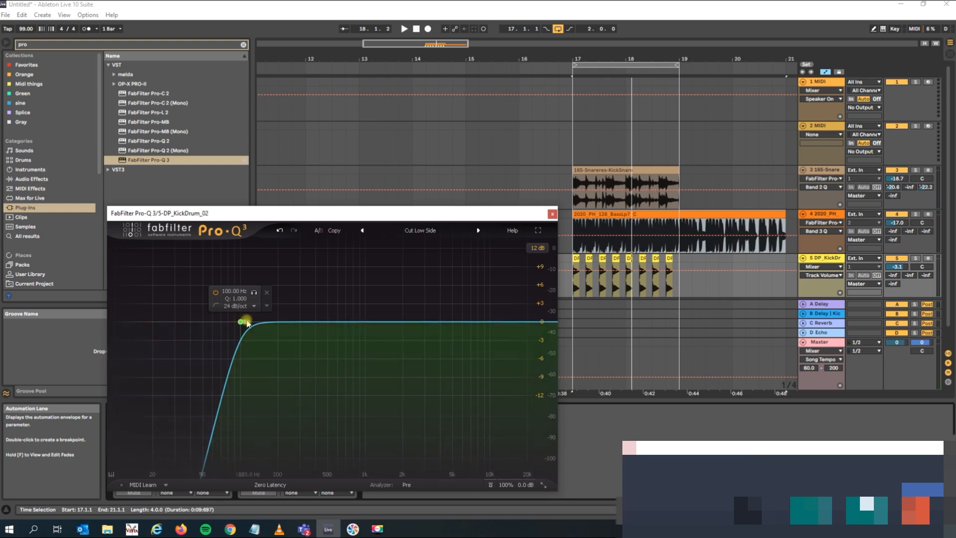
pyautogui.click(551, 213)
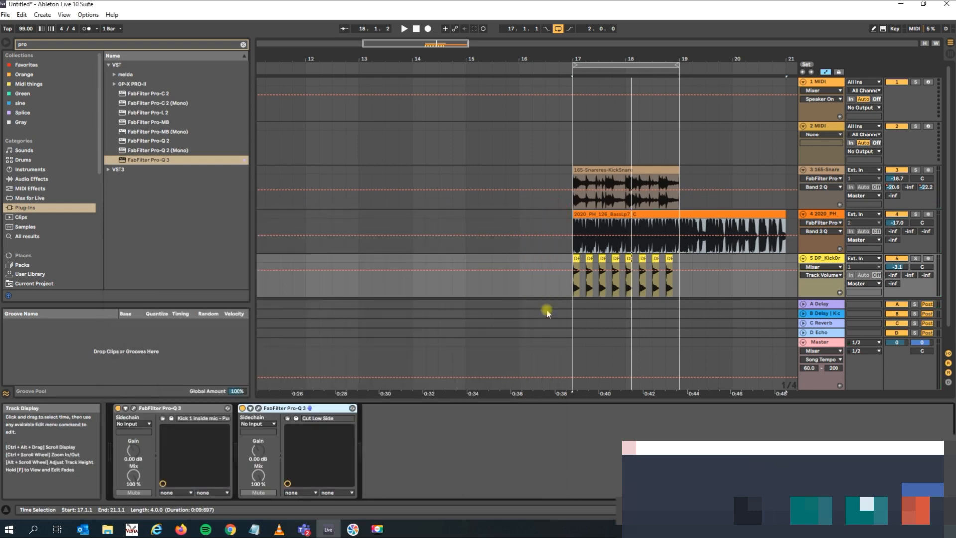
# Copy the Cut Low Side Pro-Q 3 device from the kick track to the 165-Snareres-KickSnare track.
pyautogui.hotkey('ctrl', 'c')
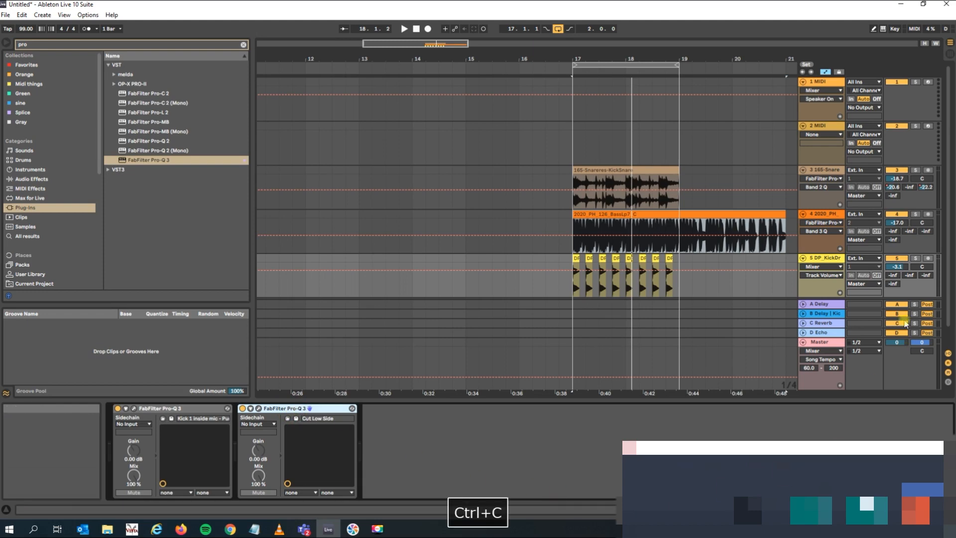
pyautogui.click(821, 183)
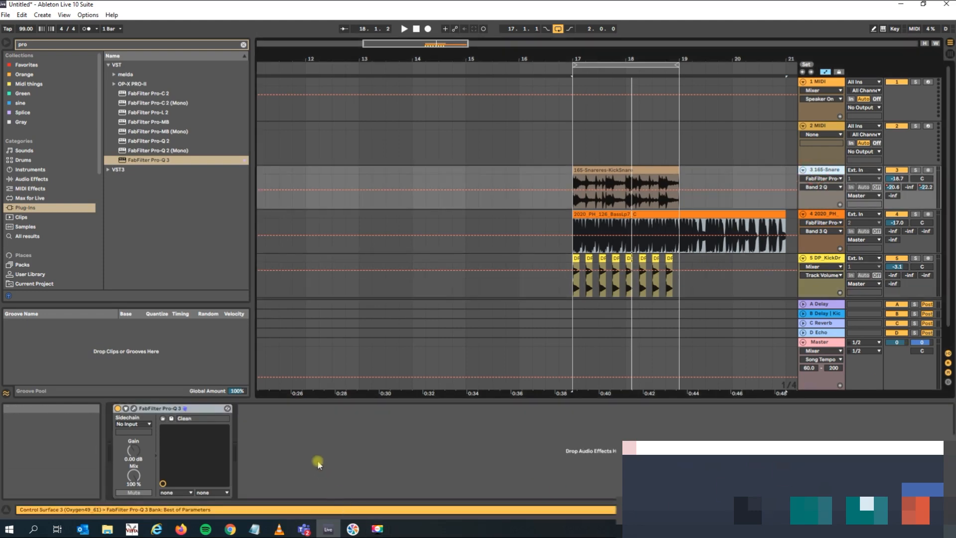
pyautogui.hotkey('ctrl', 'v')
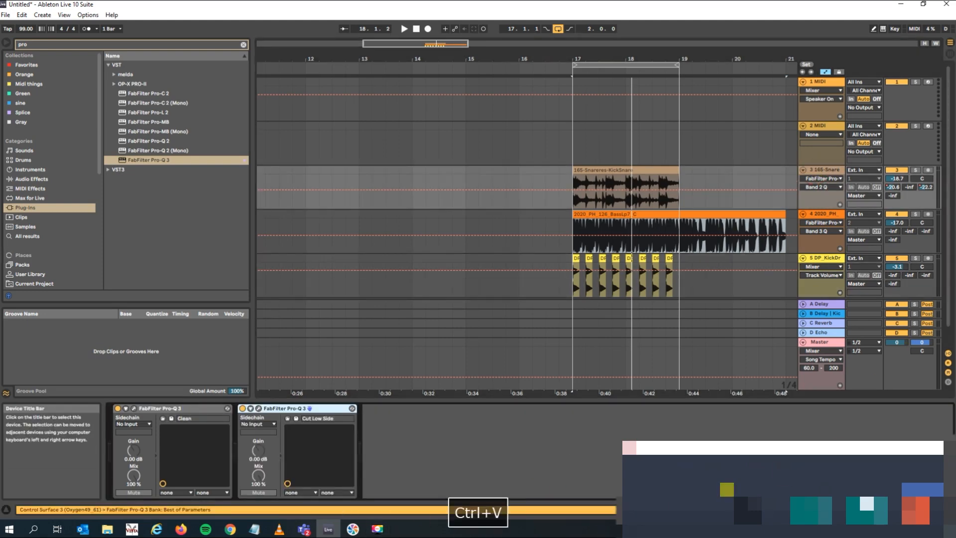
# Paste the copied Cut Low Side Pro-Q 3 at the end of the kick track's device chain and play the loop to check it.
pyautogui.click(719, 280)
pyautogui.click(402, 435)
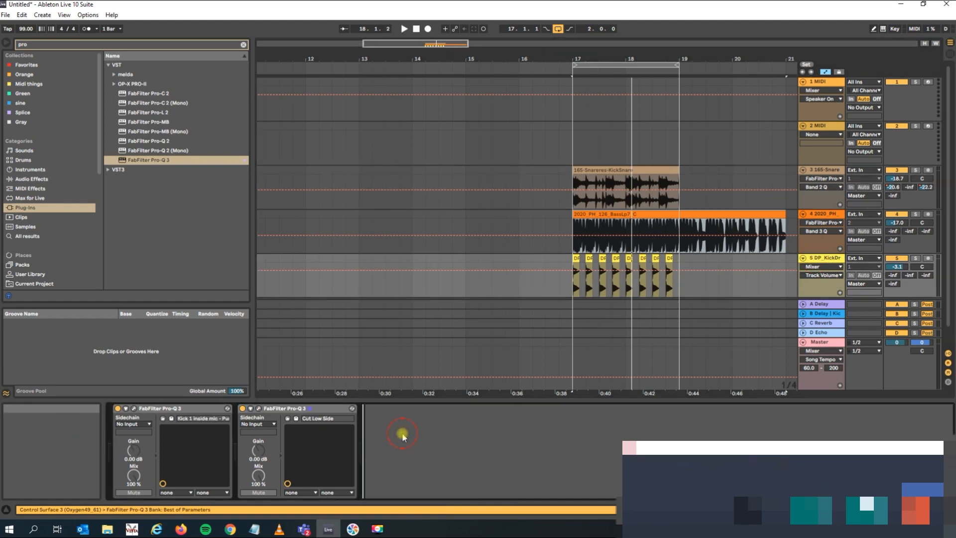
pyautogui.hotkey('ctrl', 'v')
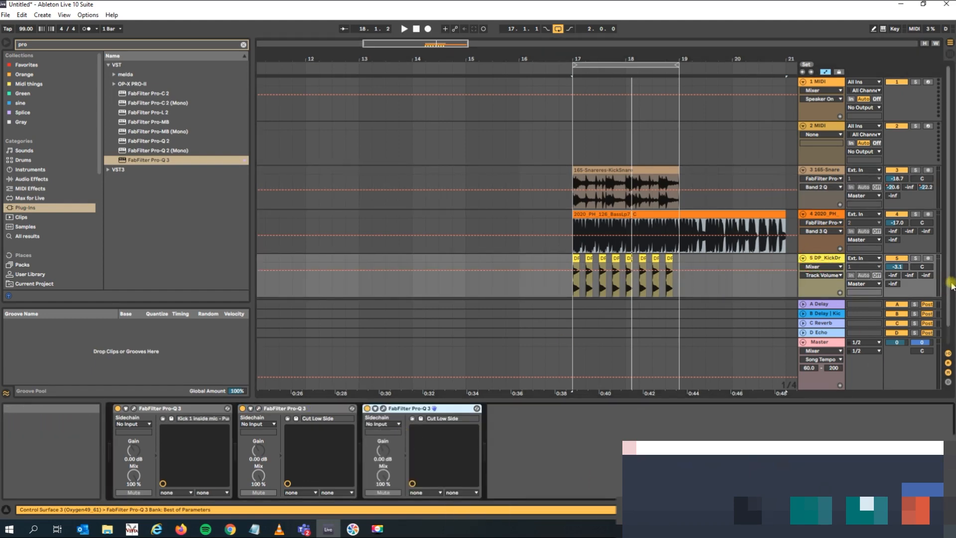
pyautogui.press('space')
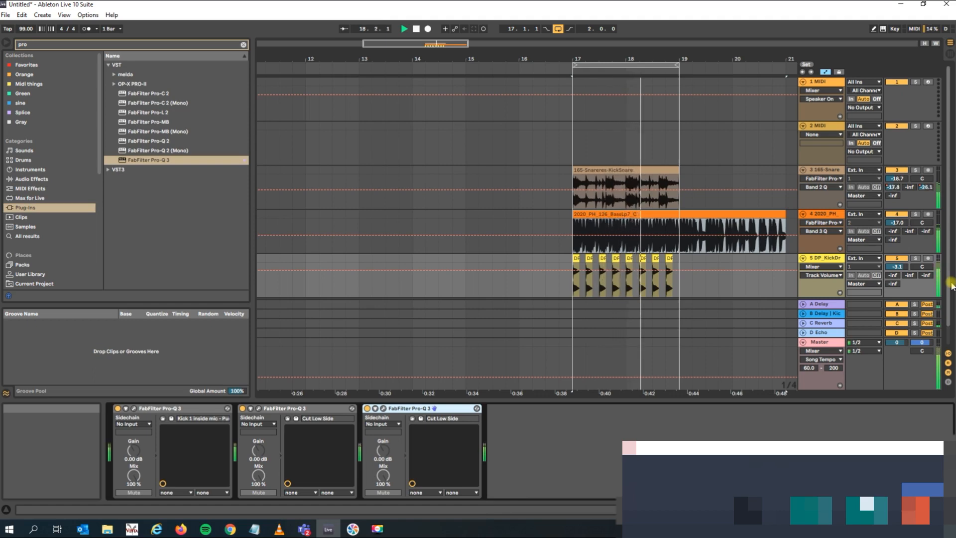
pyautogui.press('space')
# Mute the Snare Mkit track and play the loop without the reversed snare clips.
pyautogui.moveTo(620, 59); pyautogui.dragTo(604, 60)
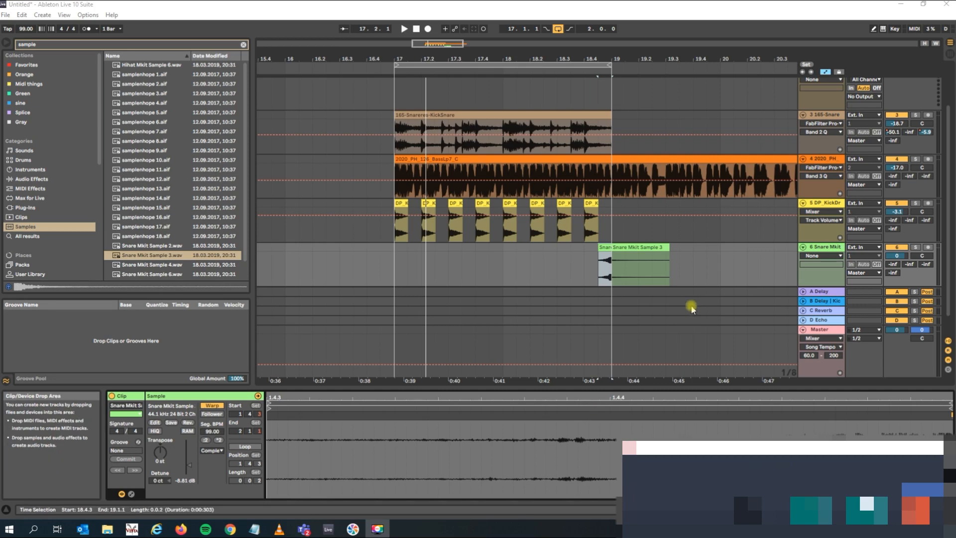
pyautogui.click(899, 247)
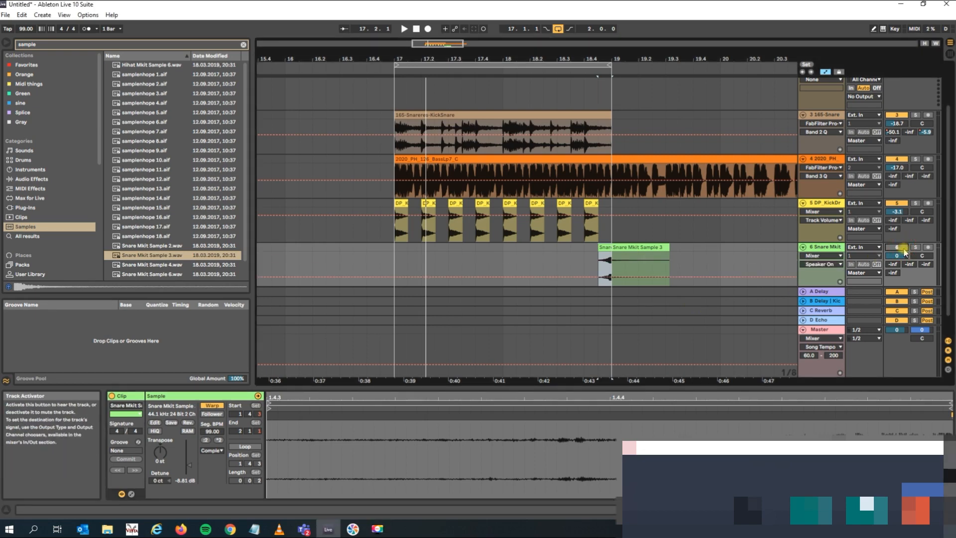
pyautogui.press('space')
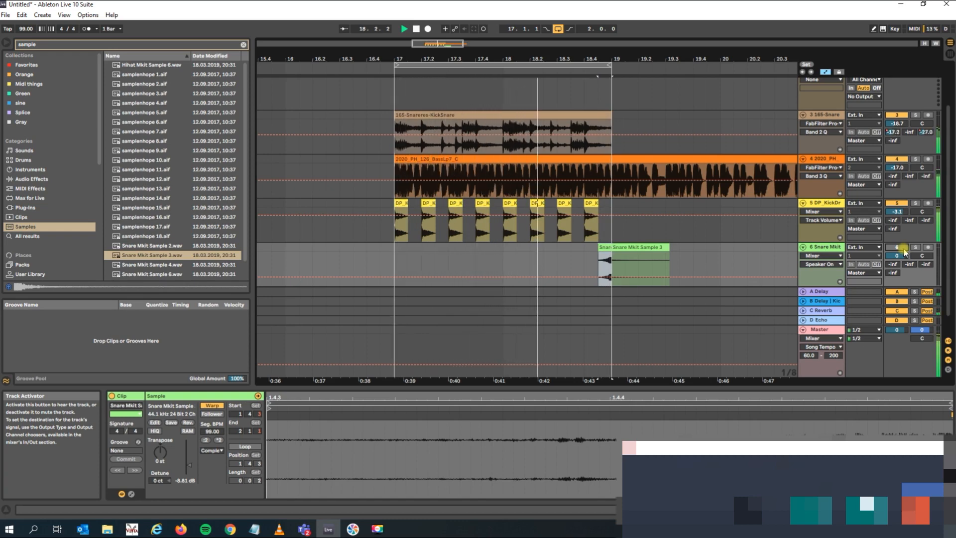
pyautogui.press('space')
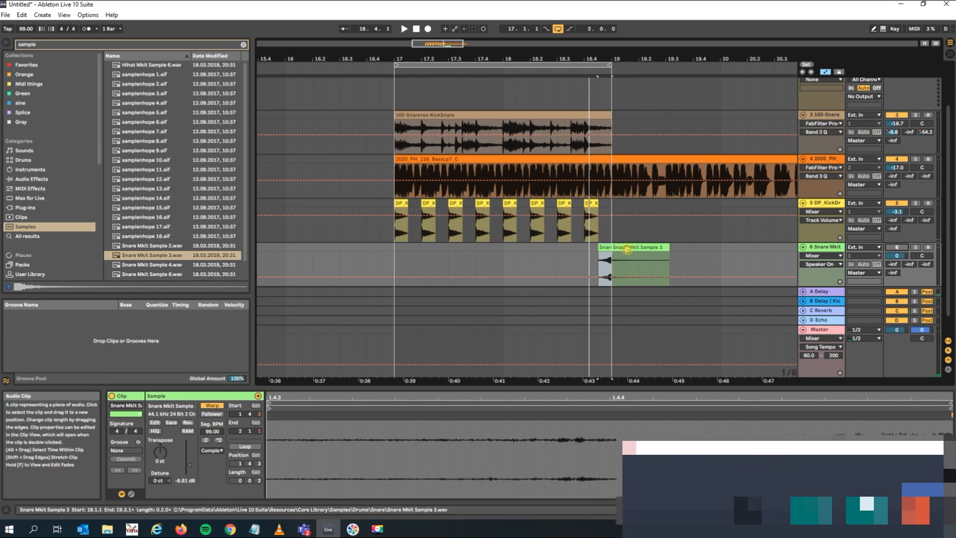
# Move the two reversed snare clips on the Snare Mkit track to the start of bar 20.
pyautogui.click(525, 64)
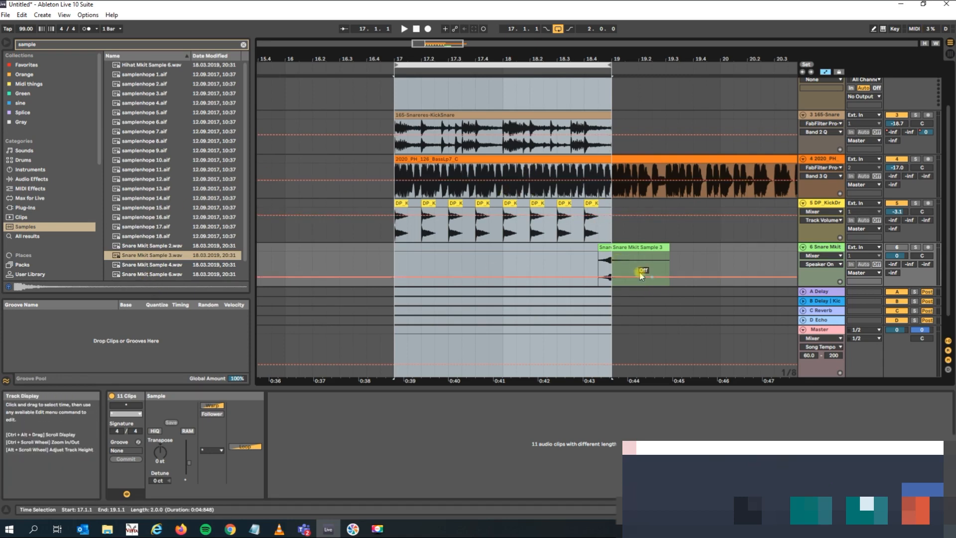
pyautogui.click(628, 248)
pyautogui.moveTo(627, 249); pyautogui.dragTo(734, 261)
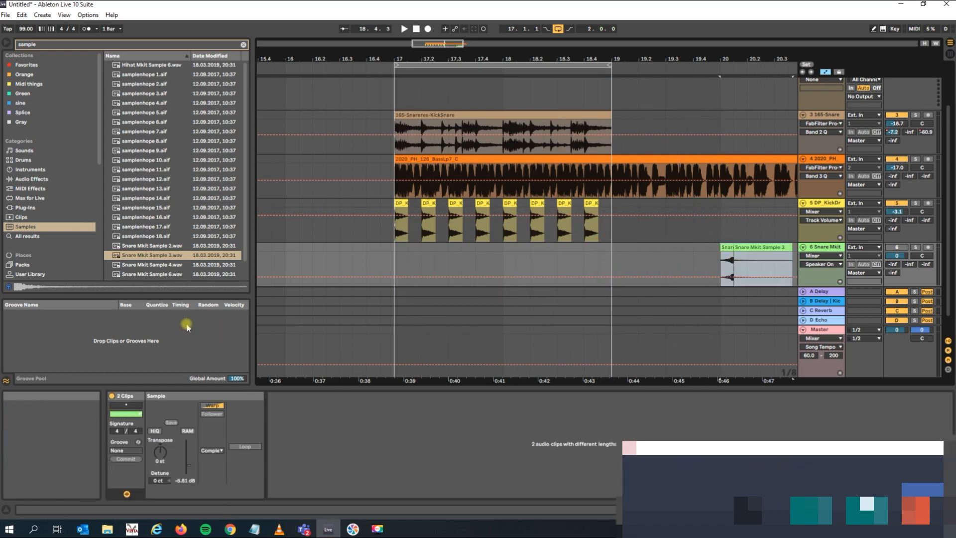
# Place Snare Mkit Sample 3.wav on the Snare Mkit track at position 18.4.3.
pyautogui.click(647, 287)
pyautogui.scroll(-1, 647, 287)
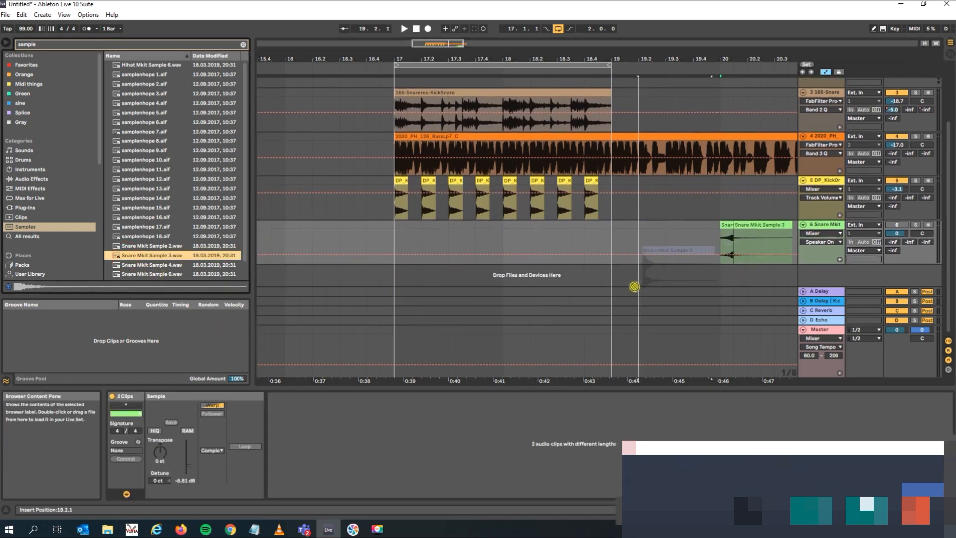
pyautogui.click(598, 245)
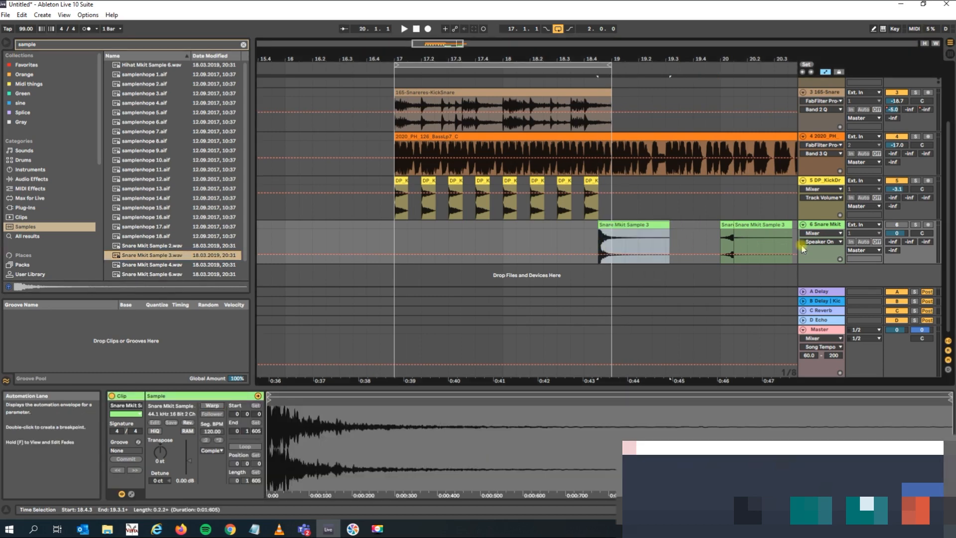
# Reactivate the Snare Mkit track and play the loop with the added snare hit.
pyautogui.click(544, 239)
pyautogui.press('space')
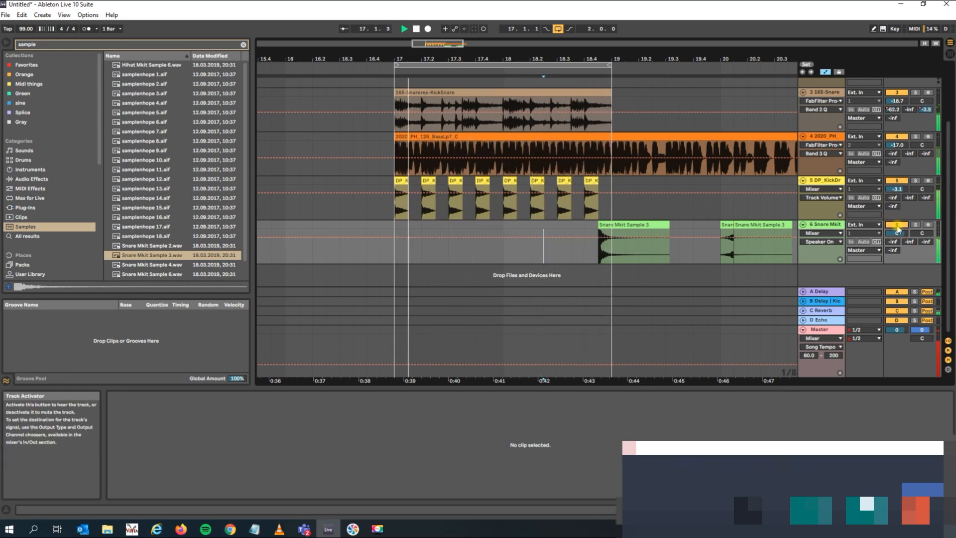
pyautogui.press('space')
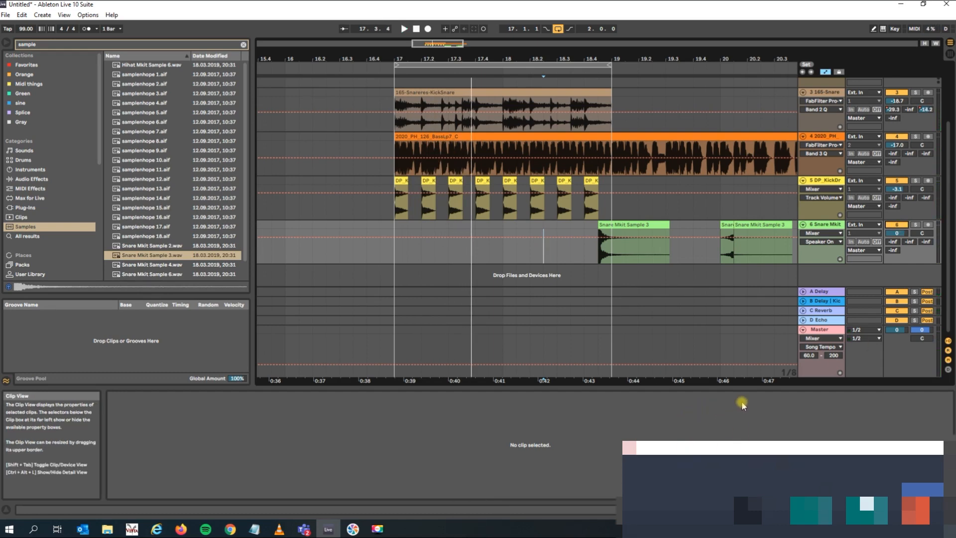
# Play the loop briefly again and lower the Snare Mkit track's volume to -5.7 dB.
pyautogui.click(619, 228)
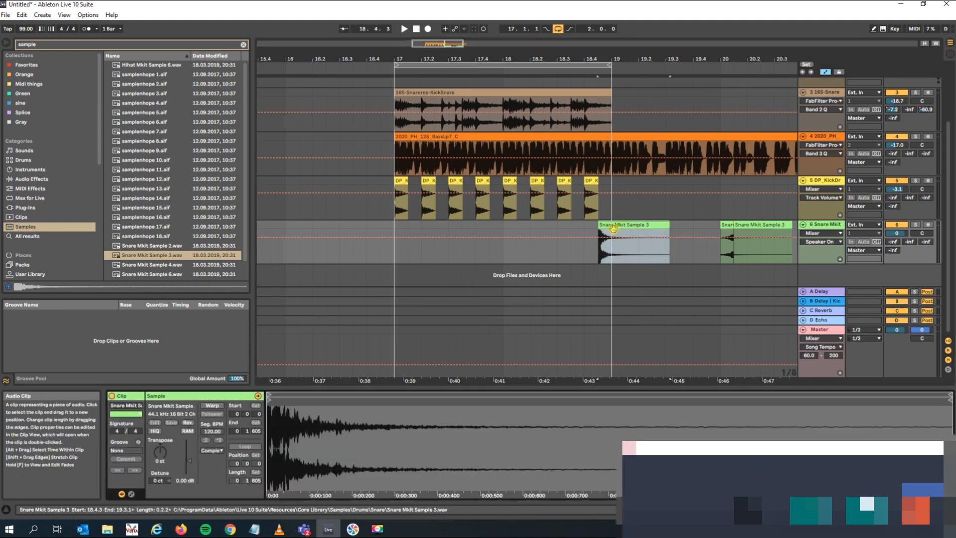
pyautogui.click(570, 229)
pyautogui.press('space')
pyautogui.press('space')
pyautogui.moveTo(897, 234); pyautogui.dragTo(898, 249)
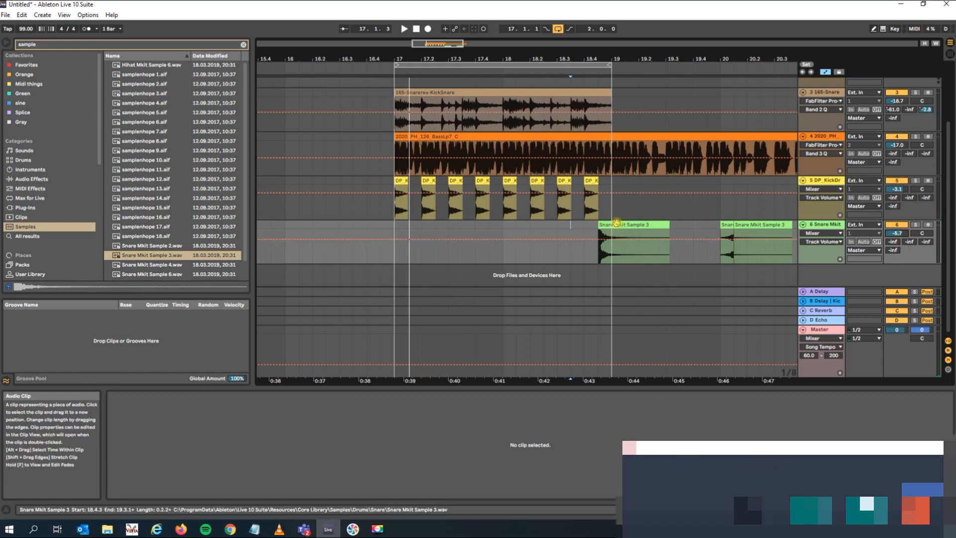
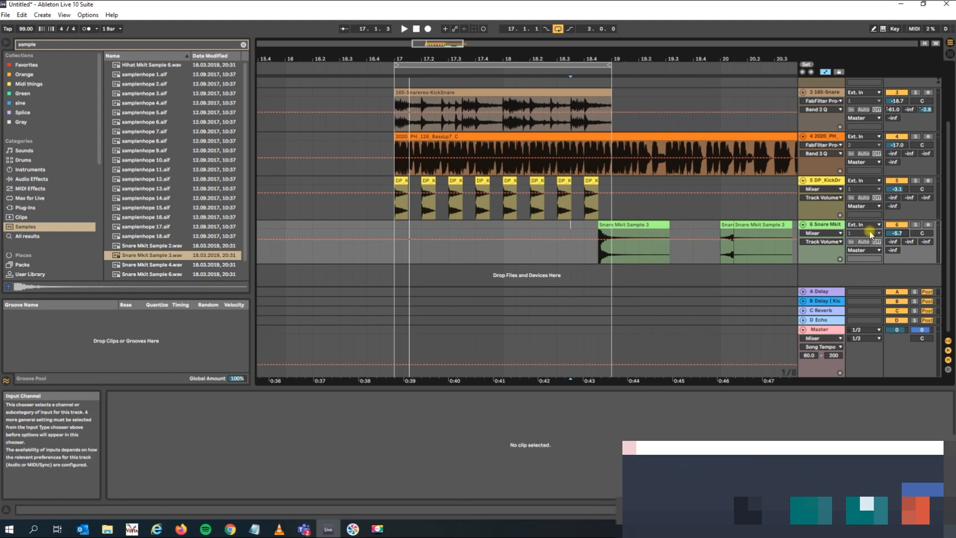
# Lower the clip gain of the snare clip at 18.4.3 to -4.85 dB and play the loop briefly.
pyautogui.click(632, 225)
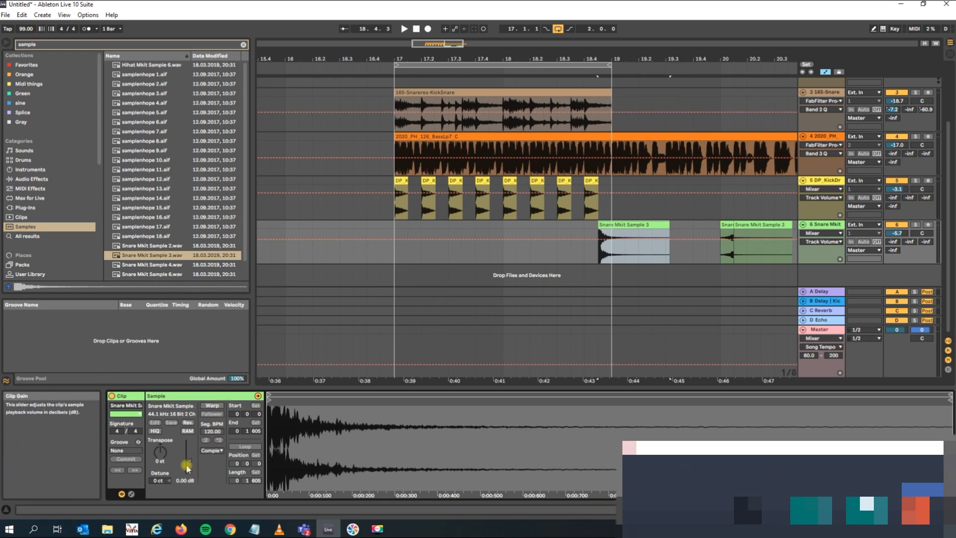
pyautogui.moveTo(188, 460); pyautogui.dragTo(189, 472)
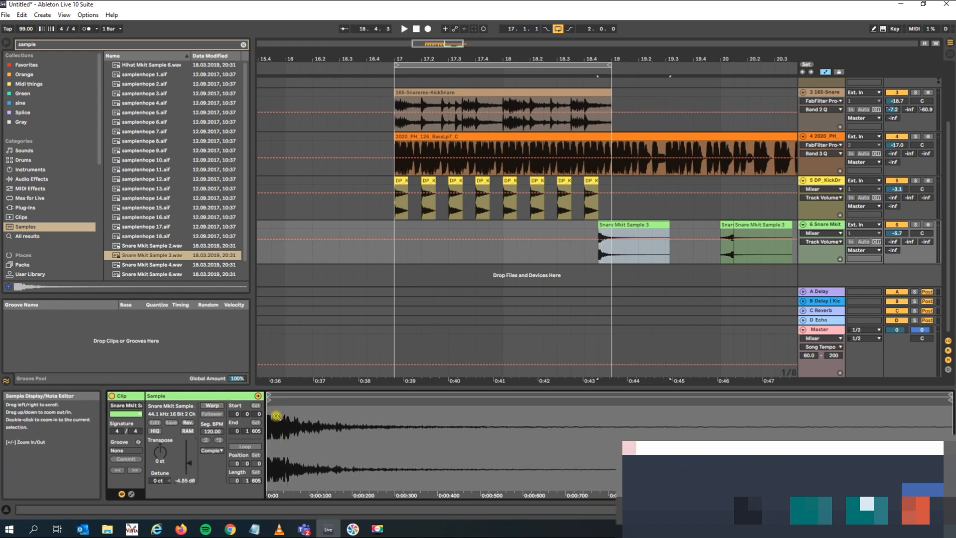
pyautogui.click(556, 226)
pyautogui.press('space')
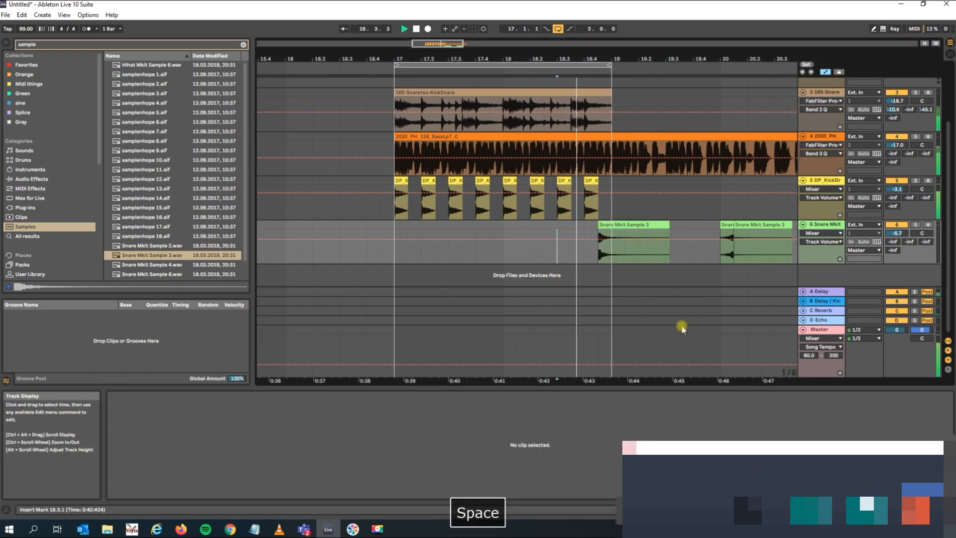
pyautogui.press('space')
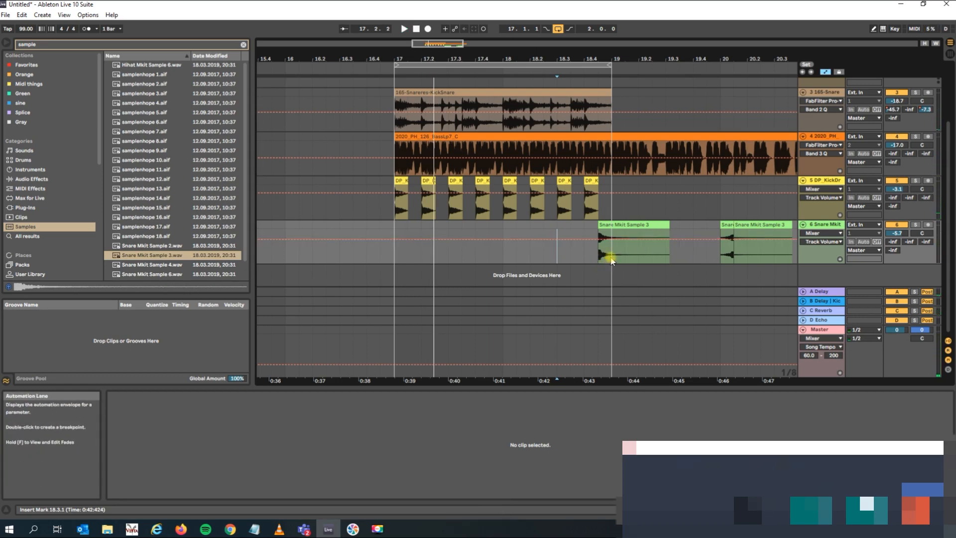
# Split the snare clip on the Snare Mkit track at 19.1.1 and delete the part beyond the loop end.
pyautogui.moveTo(611, 260); pyautogui.dragTo(599, 259)
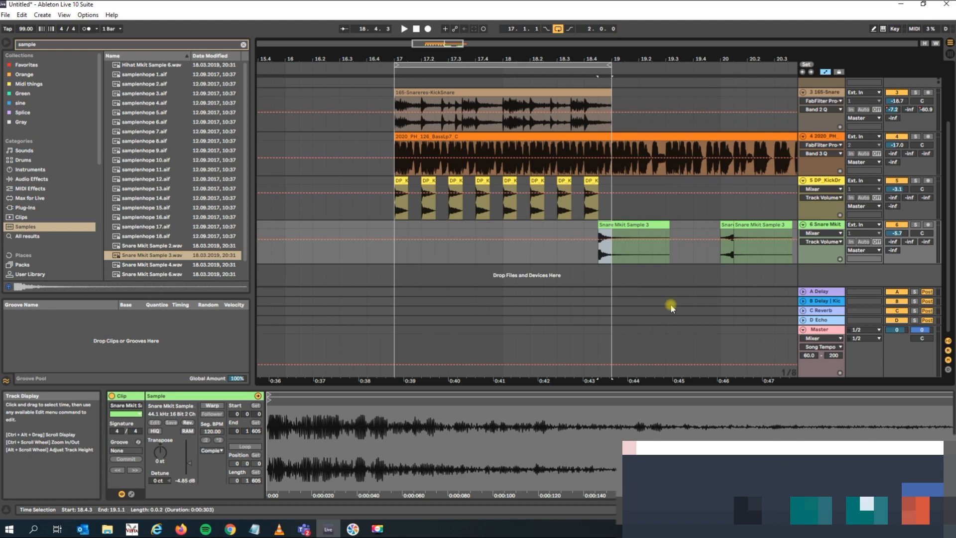
pyautogui.hotkey('ctrl', 'e')
pyautogui.click(640, 225)
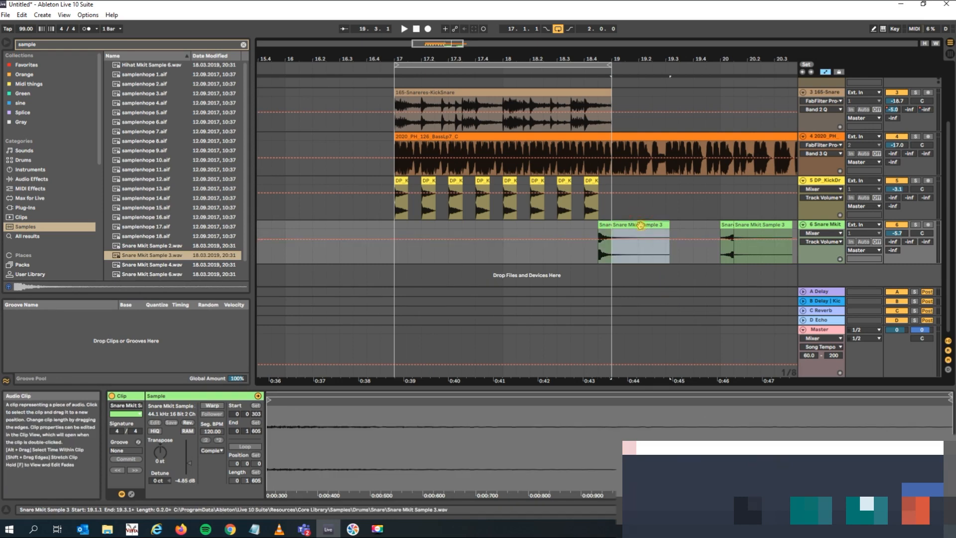
pyautogui.press('Delete')
# Consolidate the remaining snare clip from 18.4.3 to 19.1.1 and reverse it.
pyautogui.click(652, 246)
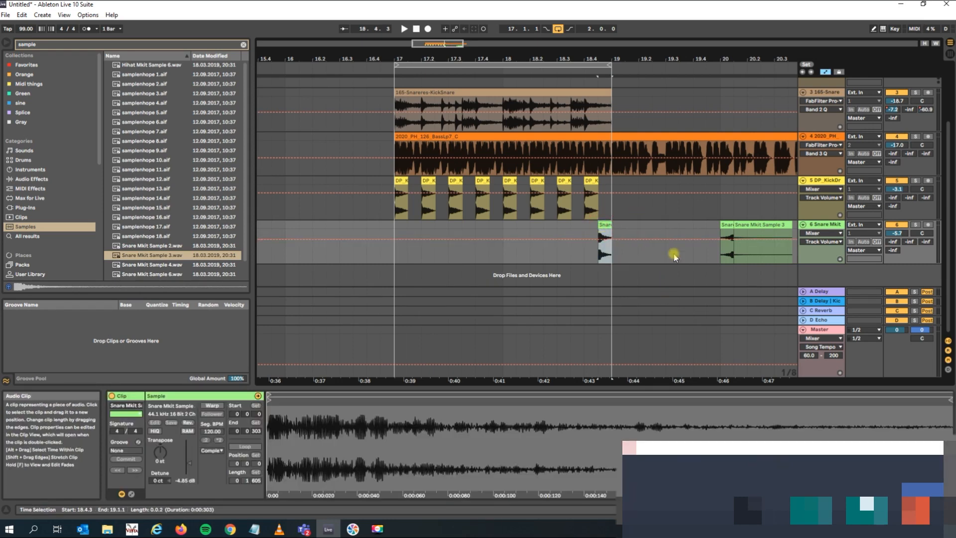
pyautogui.hotkey('ctrl', 'j')
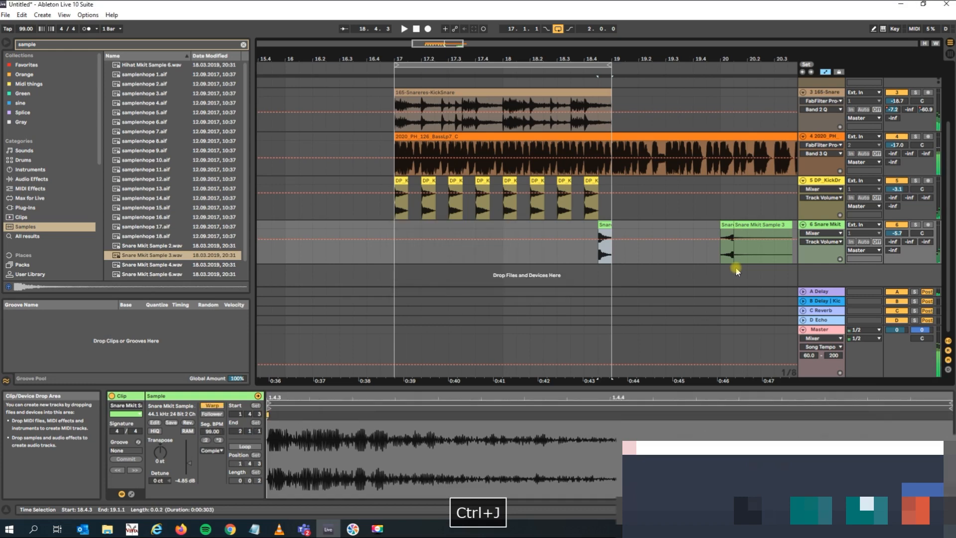
pyautogui.click(187, 422)
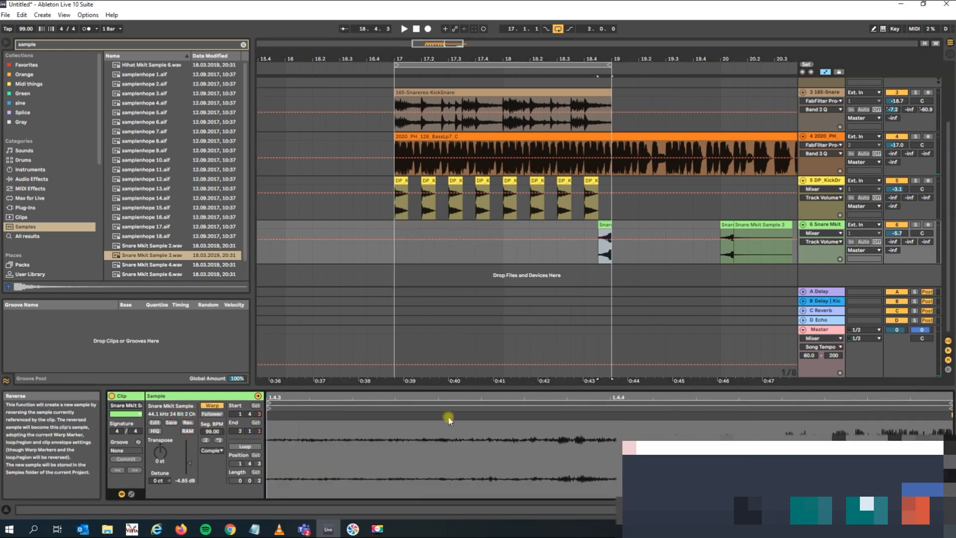
# Play the loop and lower the Snare Mkit track's volume to -7.2 dB.
pyautogui.click(514, 255)
pyautogui.press('space')
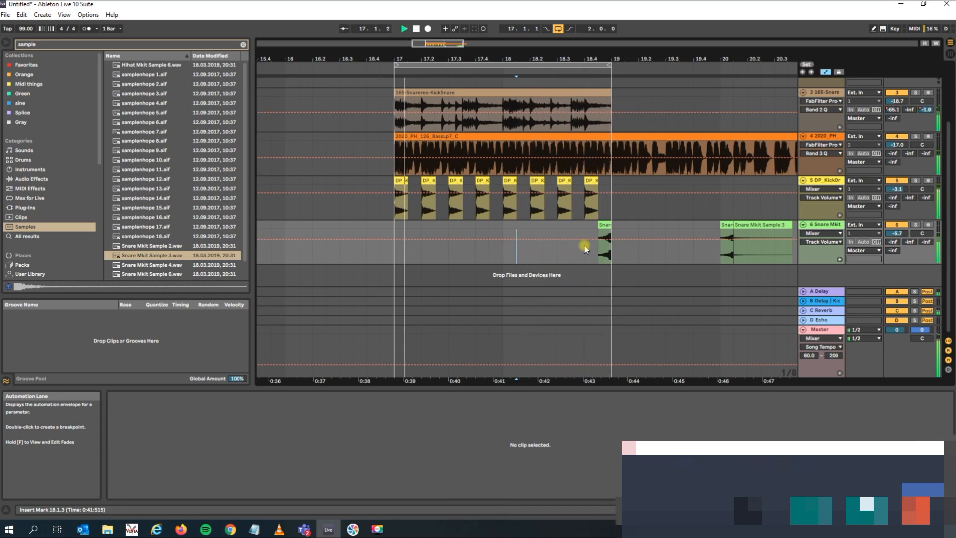
pyautogui.moveTo(903, 236); pyautogui.dragTo(903, 239)
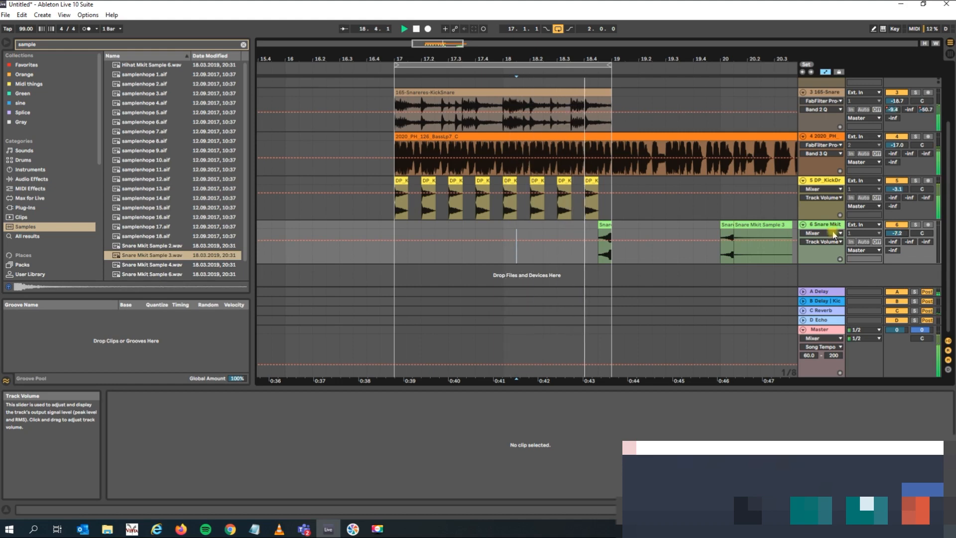
# Set the Snare Mkit track's A-Delay send to -25.0 dB and its C-Reverb send to -16.5 dB during playback, and return to the arrangement.
pyautogui.press('Tab')
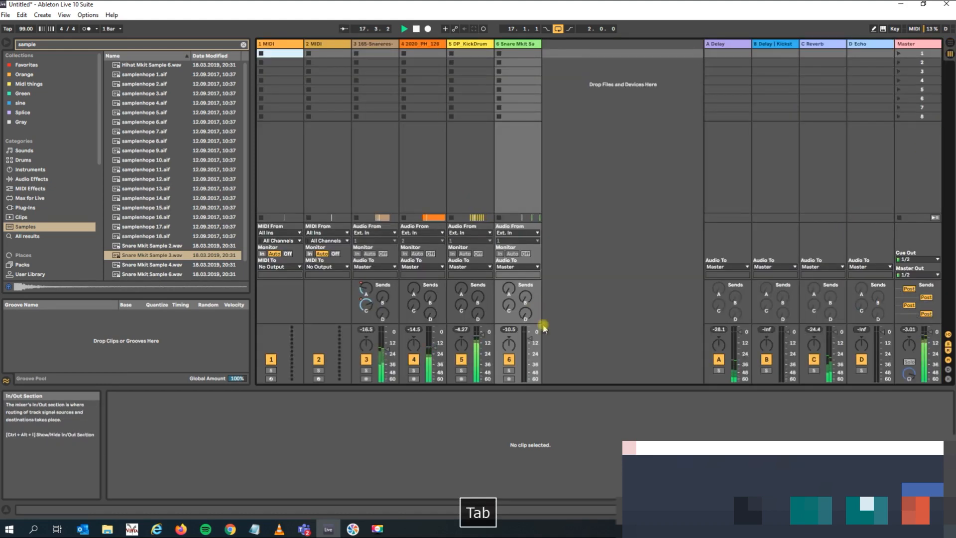
pyautogui.click(509, 288)
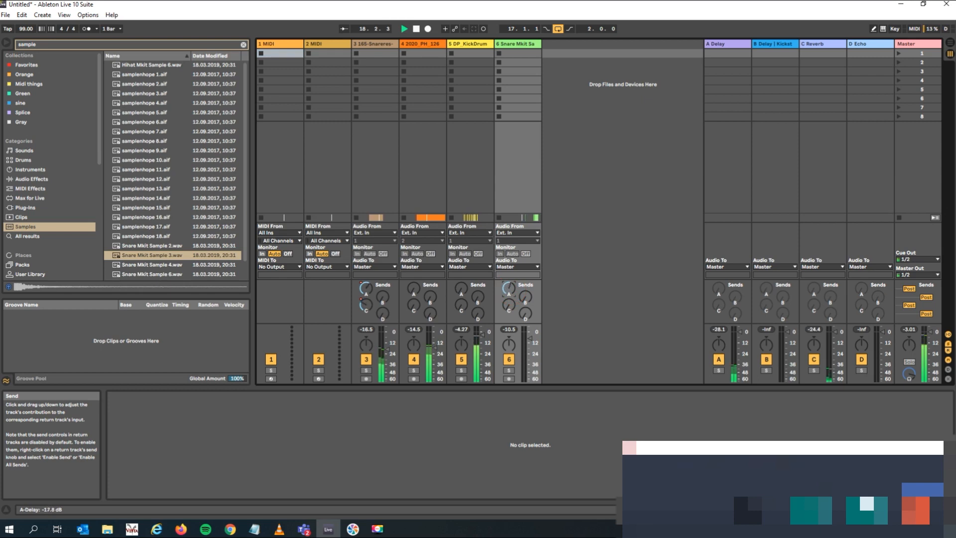
pyautogui.moveTo(508, 288); pyautogui.dragTo(509, 287)
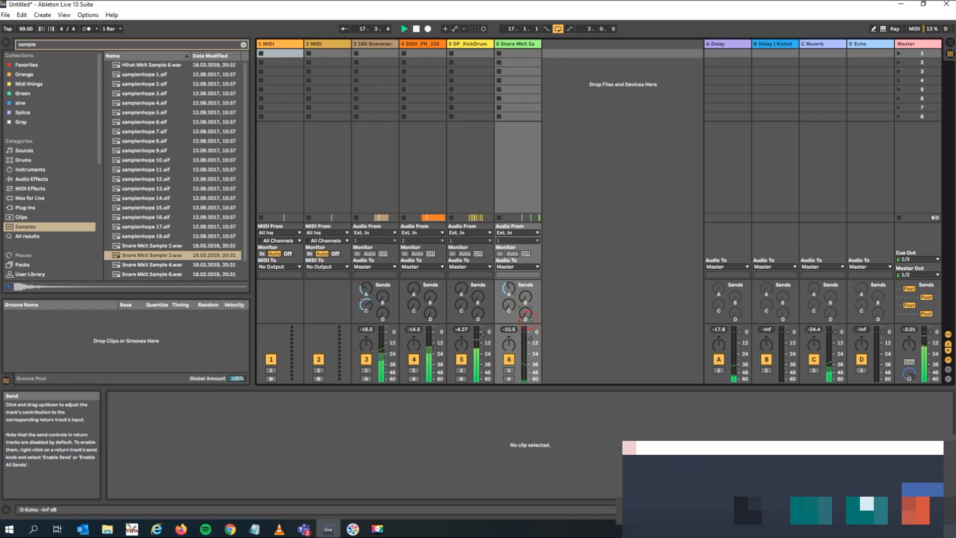
pyautogui.moveTo(508, 305); pyautogui.dragTo(508, 304)
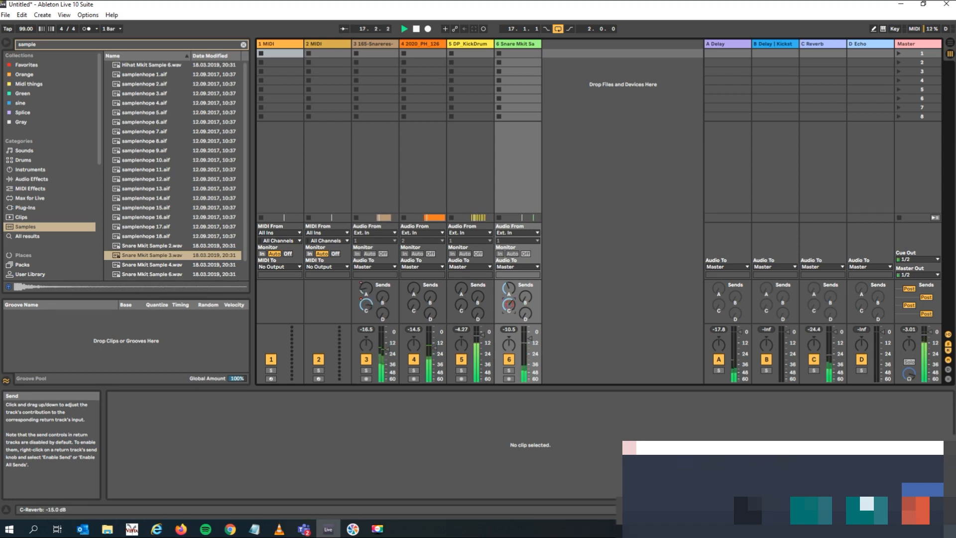
pyautogui.press('space')
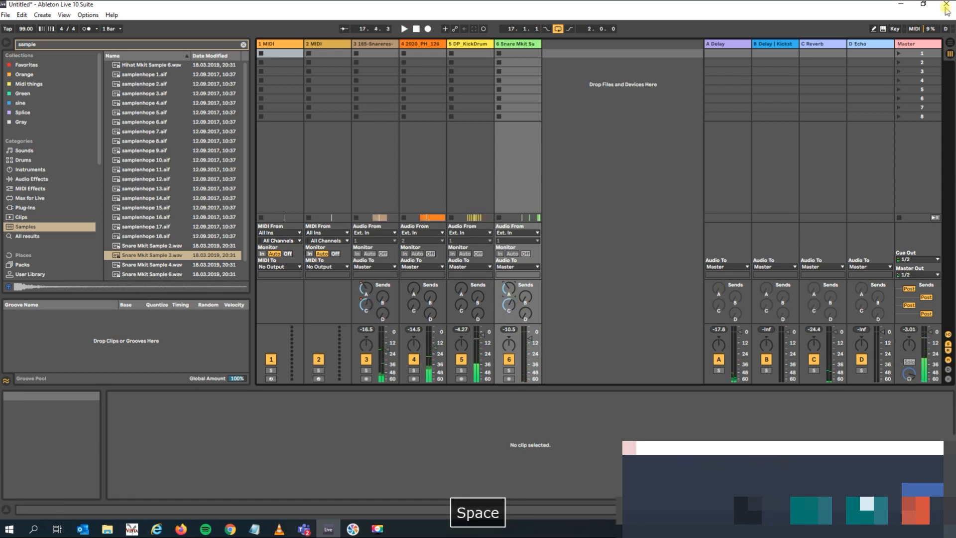
pyautogui.press('Tab')
pyautogui.click(605, 244)
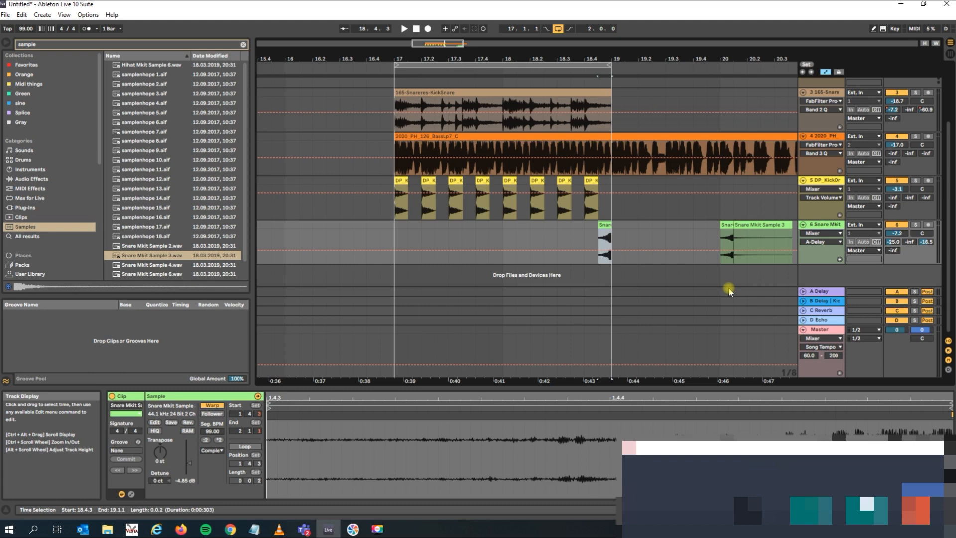
pyautogui.click(498, 61)
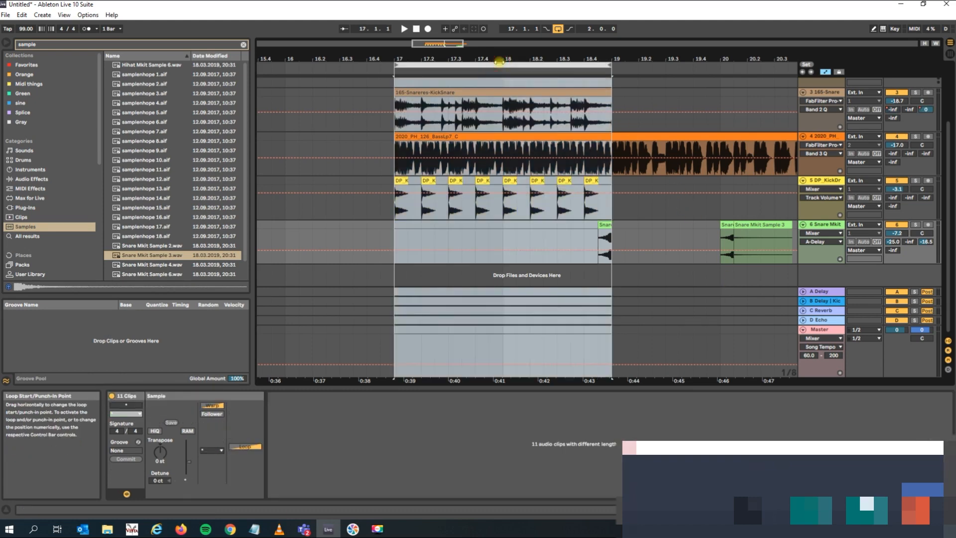
pyautogui.click(22, 15)
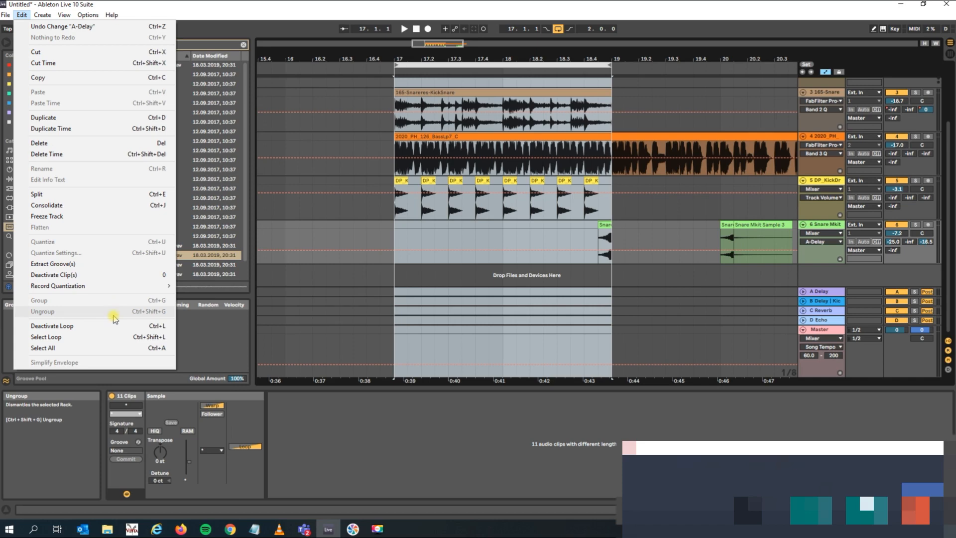
pyautogui.click(653, 213)
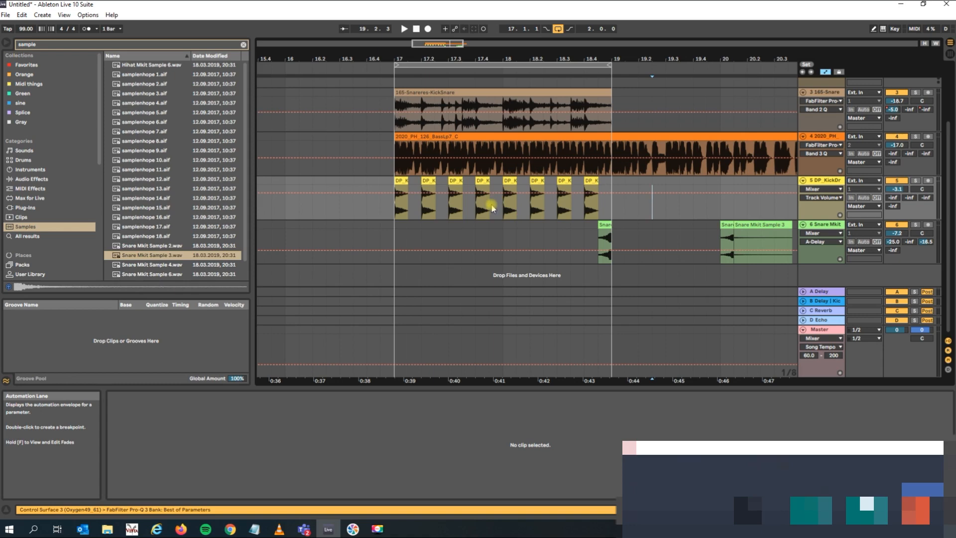
pyautogui.moveTo(489, 114); pyautogui.dragTo(502, 114)
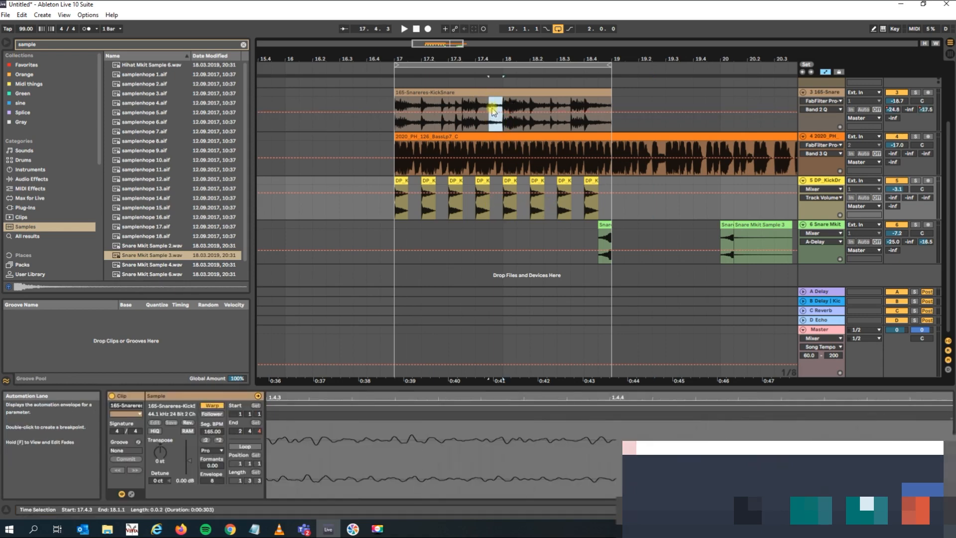
pyautogui.moveTo(435, 199); pyautogui.dragTo(448, 199)
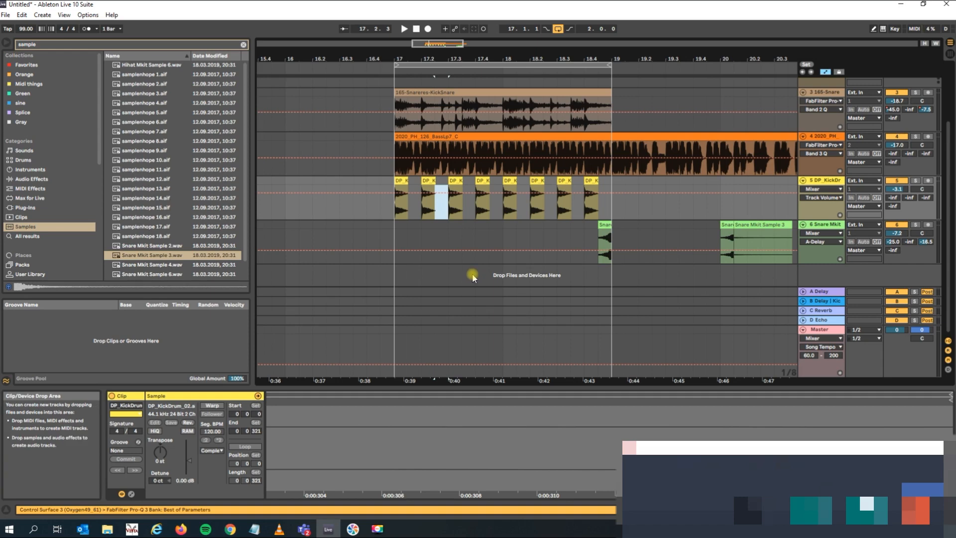
# Copy the short reversed snare clip and paste it on the Snare Mkit track at 17.2.3 and 17.3.3.
pyautogui.click(605, 244)
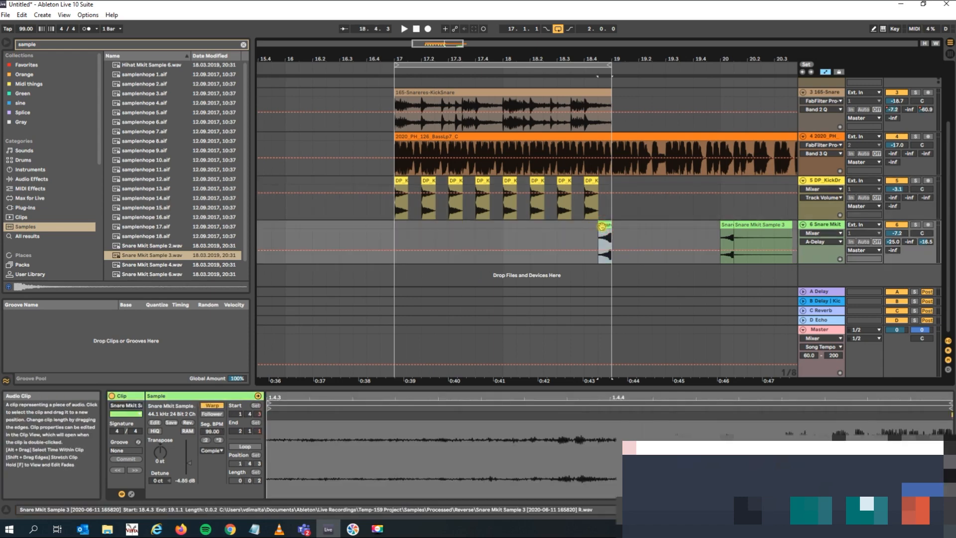
pyautogui.hotkey('ctrl', 'c')
pyautogui.click(434, 226)
pyautogui.hotkey('ctrl', 'v')
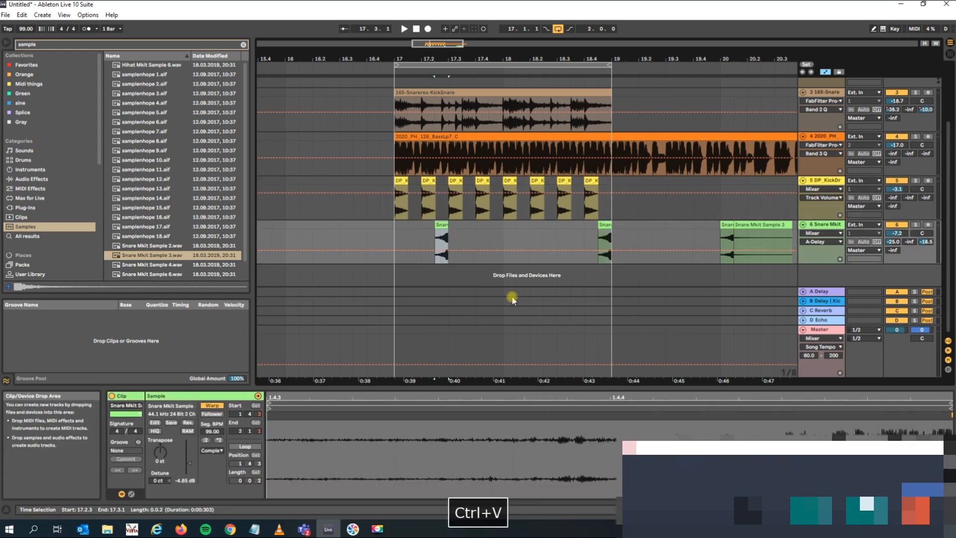
pyautogui.click(464, 233)
pyautogui.hotkey('ctrl', 'v')
# Play the loop to hear the pasted reversed snares, dismissing the notification that covers the screen.
pyautogui.click(408, 233)
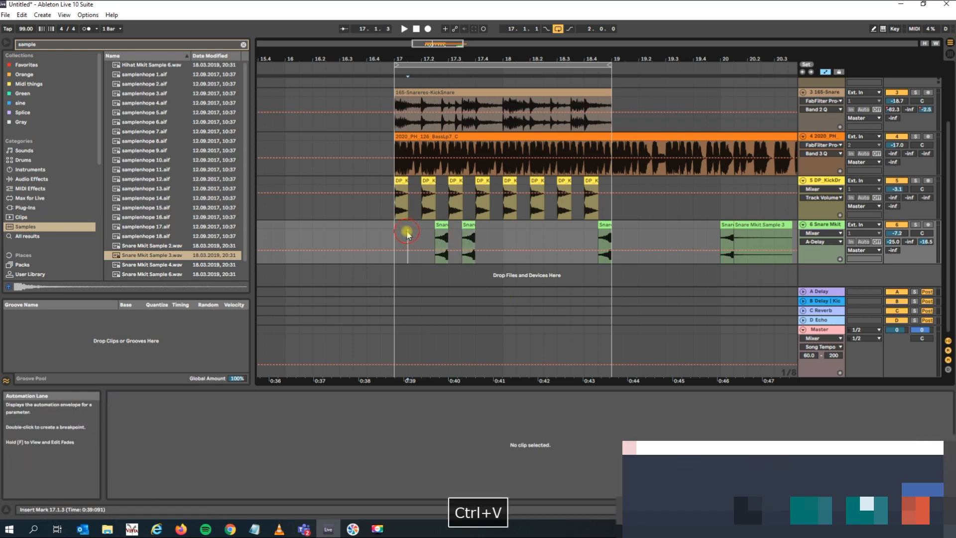
pyautogui.press('space')
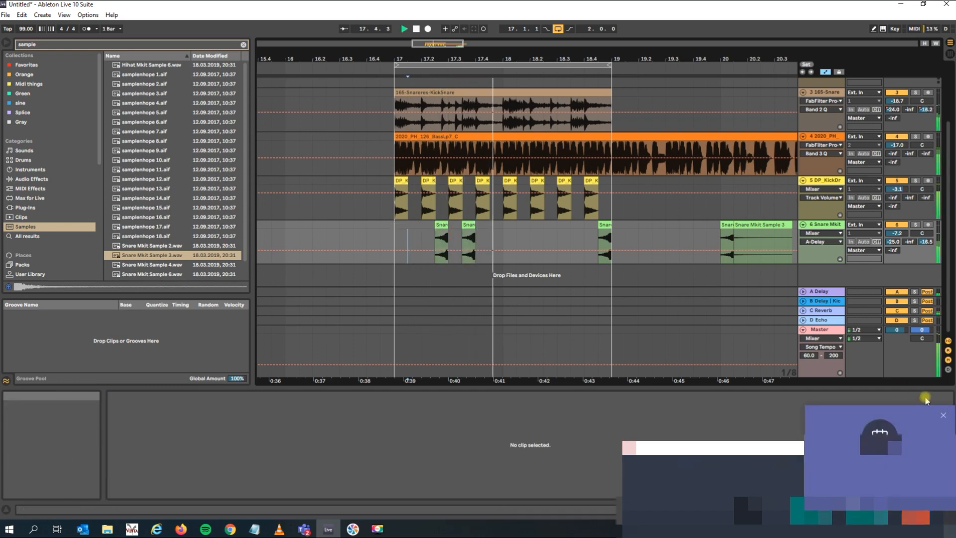
pyautogui.click(943, 415)
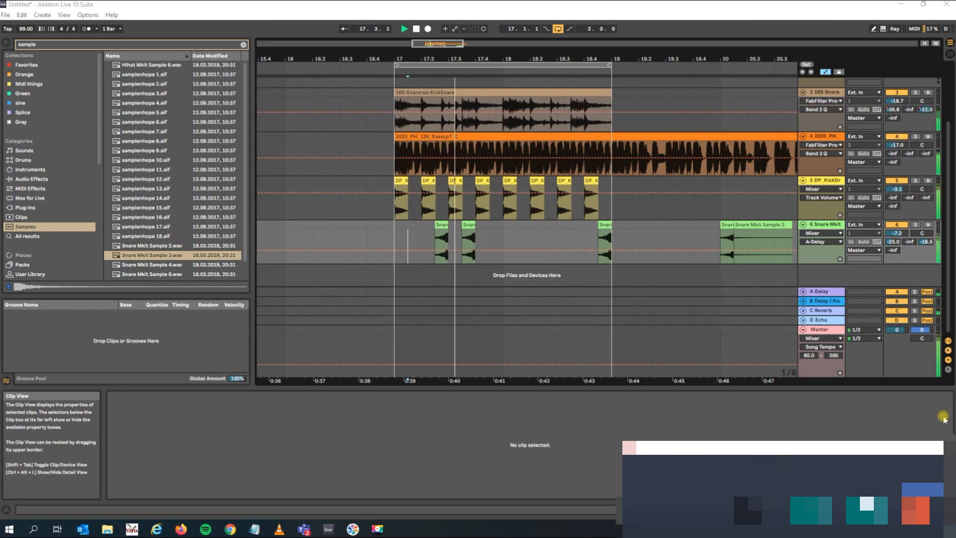
pyautogui.press('space')
pyautogui.click(490, 237)
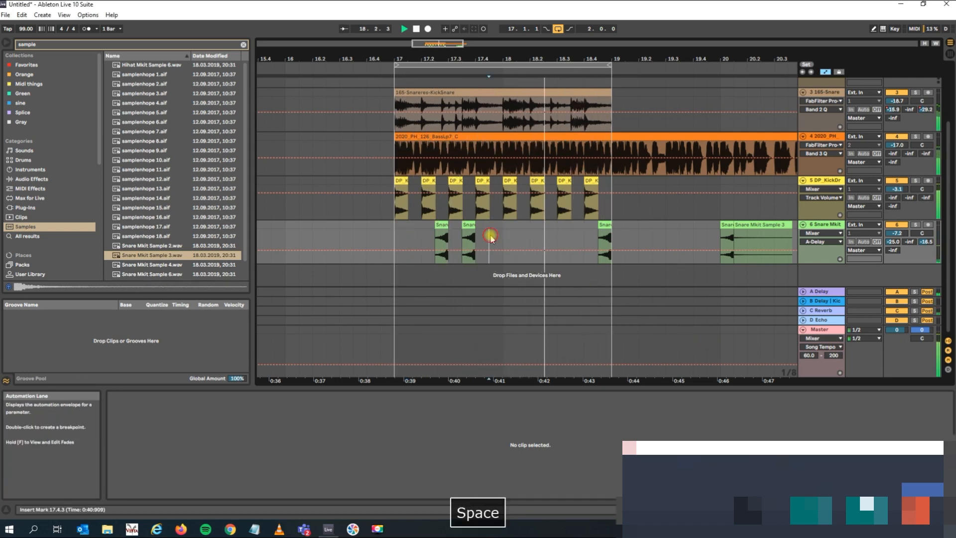
# Undo both pasted copies of the reversed snare clip on the Snare Mkit track.
pyautogui.press('space')
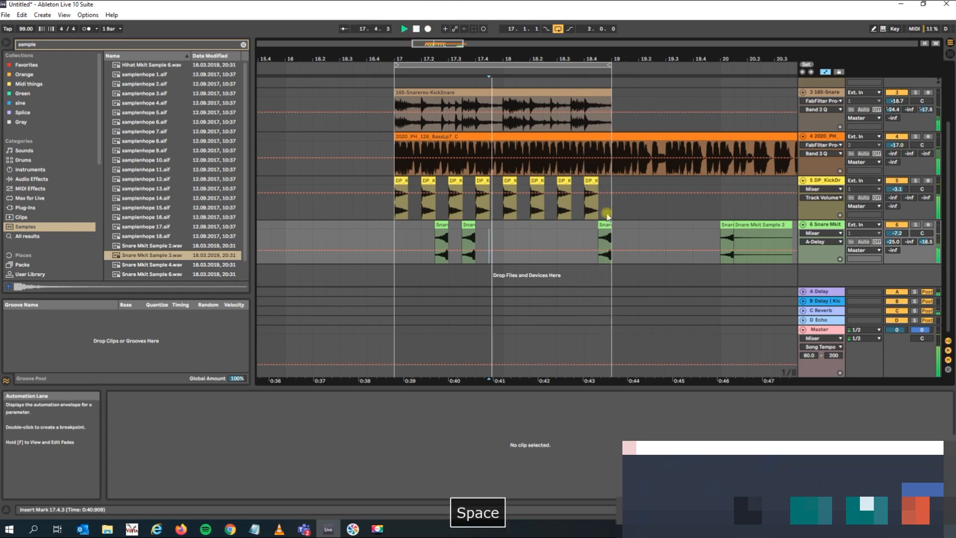
pyautogui.hotkey('ctrl', 'z')
pyautogui.hotkey('ctrl', 'z')
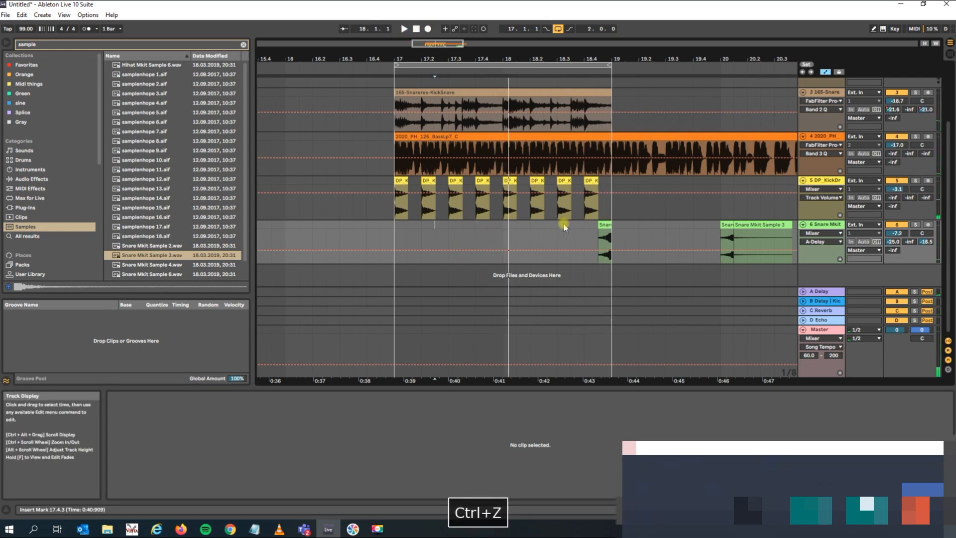
# Place samplenhope 17.aif on the Snare Mkit track at 17.4.3 and lower its clip gain to -22.5 dB while auditioning the loop.
pyautogui.moveTo(144, 226); pyautogui.dragTo(492, 228)
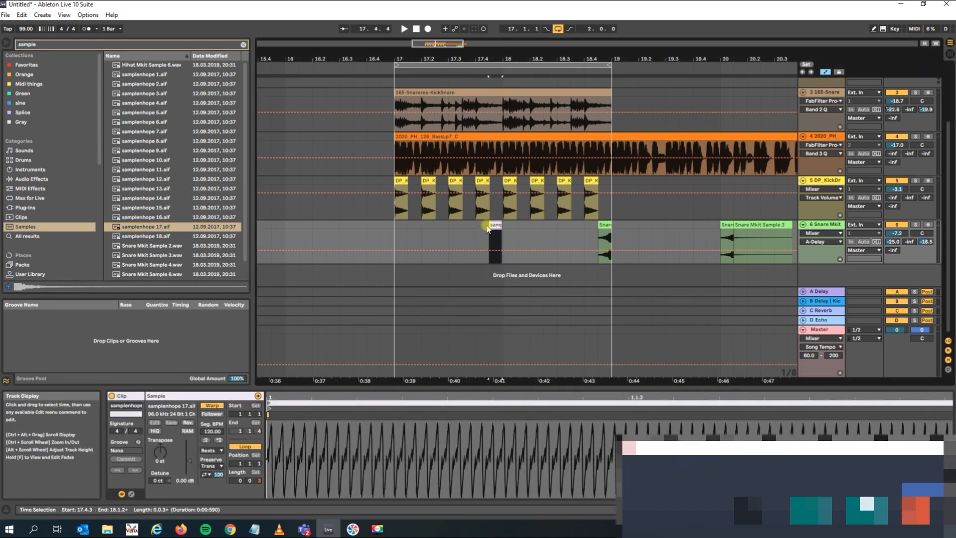
pyautogui.moveTo(184, 479); pyautogui.dragTo(191, 473)
pyautogui.press('space')
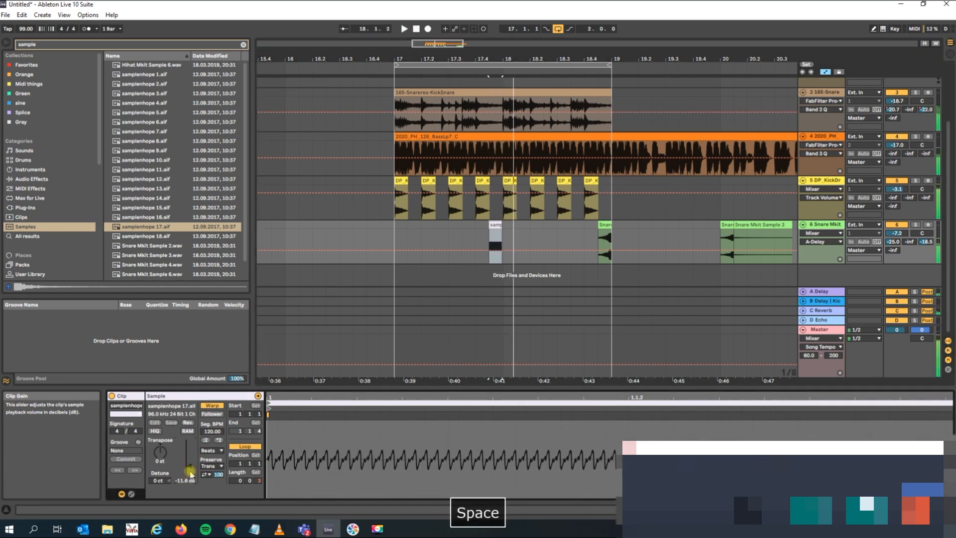
pyautogui.moveTo(190, 471); pyautogui.dragTo(190, 474)
pyautogui.press('space')
pyautogui.press('space')
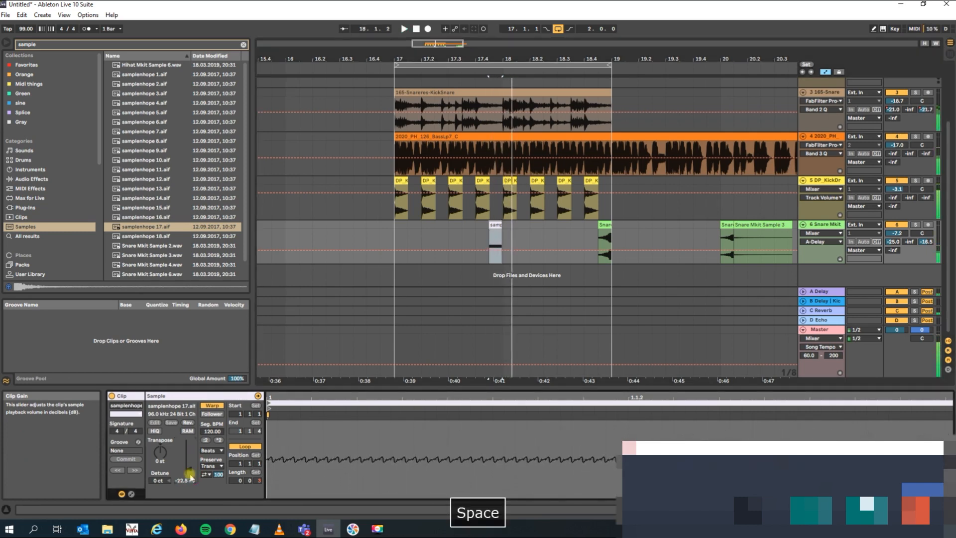
# Show the mixer's Track Volume automation on the Snare Mkit track.
pyautogui.click(814, 233)
pyautogui.click(818, 246)
pyautogui.click(819, 246)
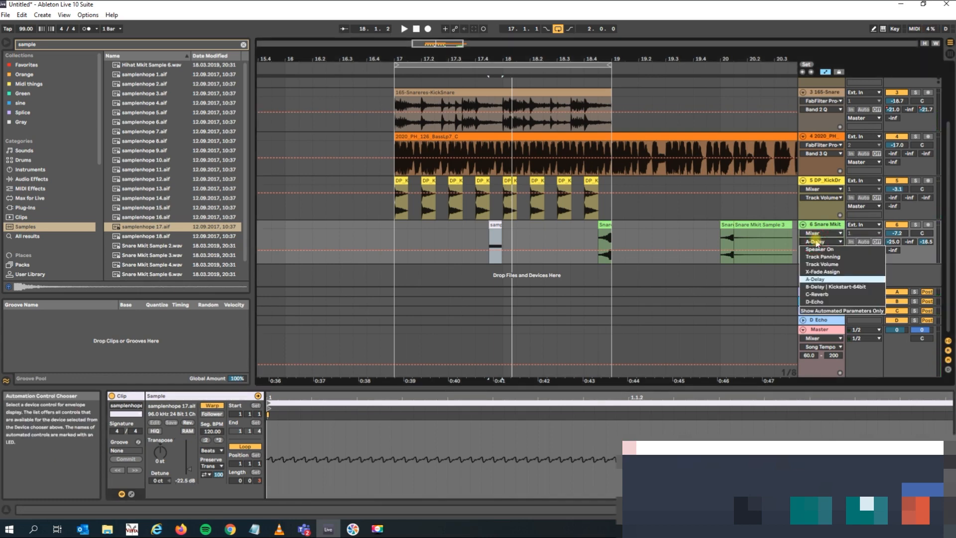
pyautogui.click(822, 264)
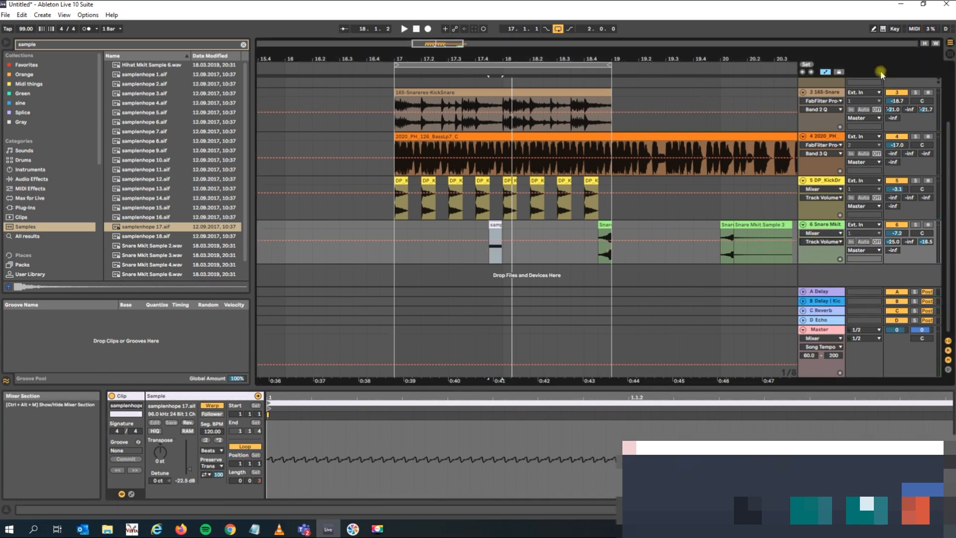
# Draw a Track Volume automation dip to silence on the Snare Mkit track directly after the samplenhope clip and audition it.
pyautogui.click(874, 30)
pyautogui.click(496, 258)
pyautogui.moveTo(510, 245); pyautogui.dragTo(515, 268)
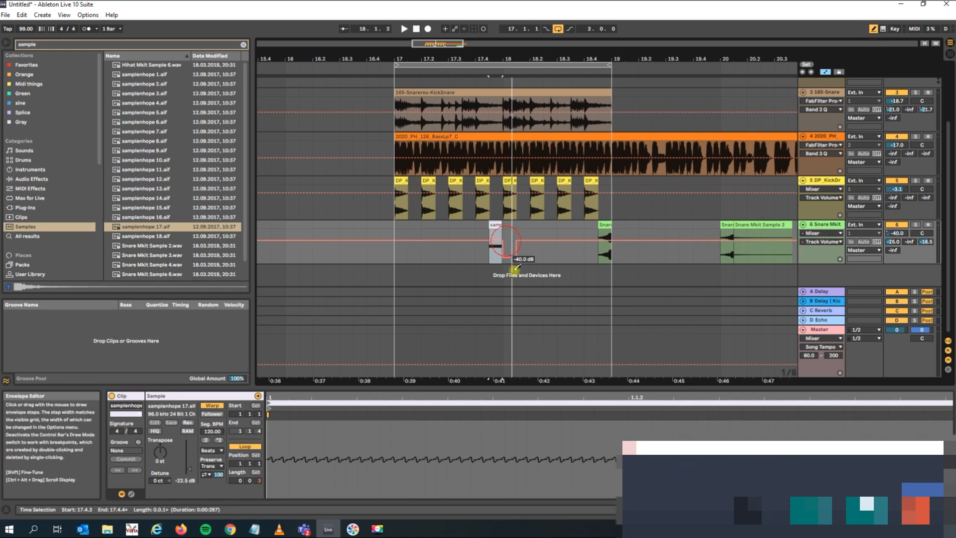
pyautogui.press('space')
pyautogui.press('space')
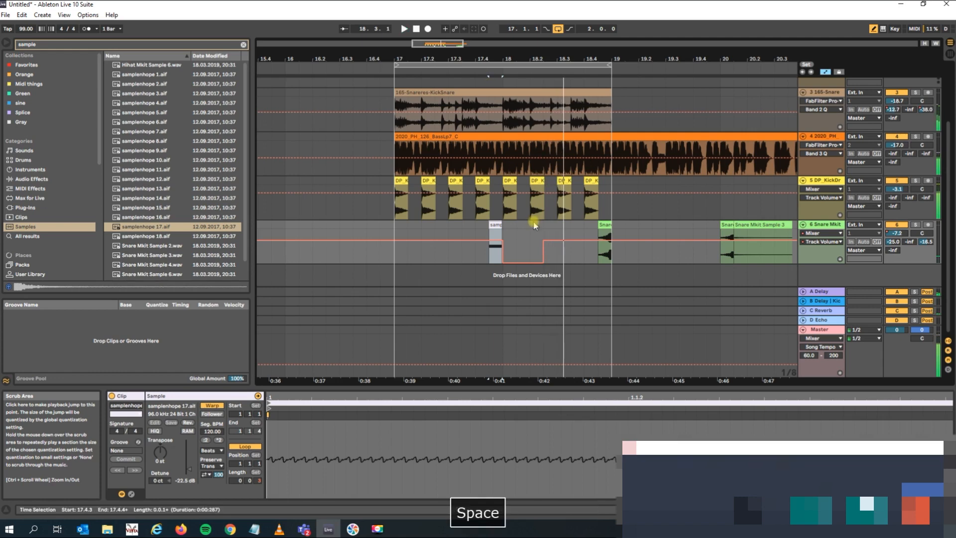
# Transpose the samplenhope 17.aif clip up 12 st and audition the loop.
pyautogui.click(497, 225)
pyautogui.click(160, 451)
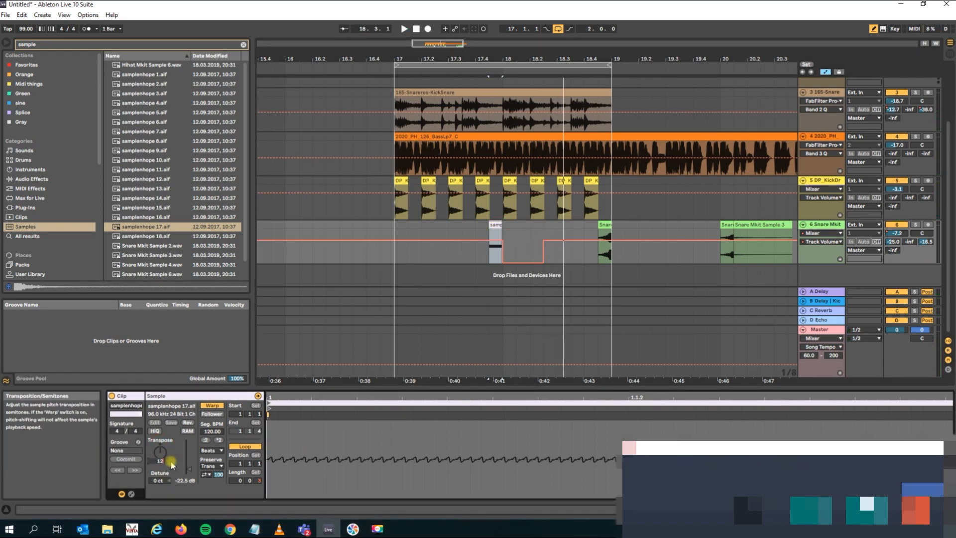
pyautogui.press('space')
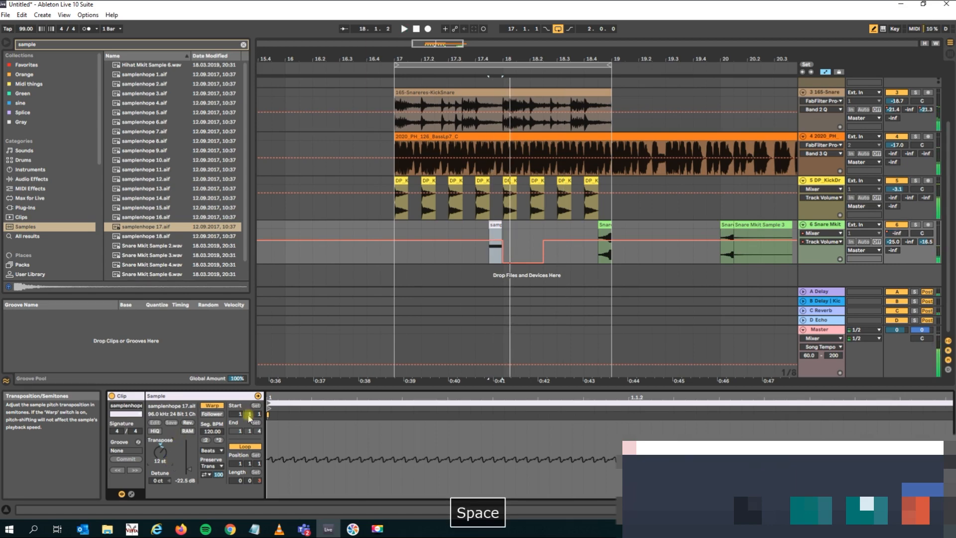
pyautogui.click(495, 227)
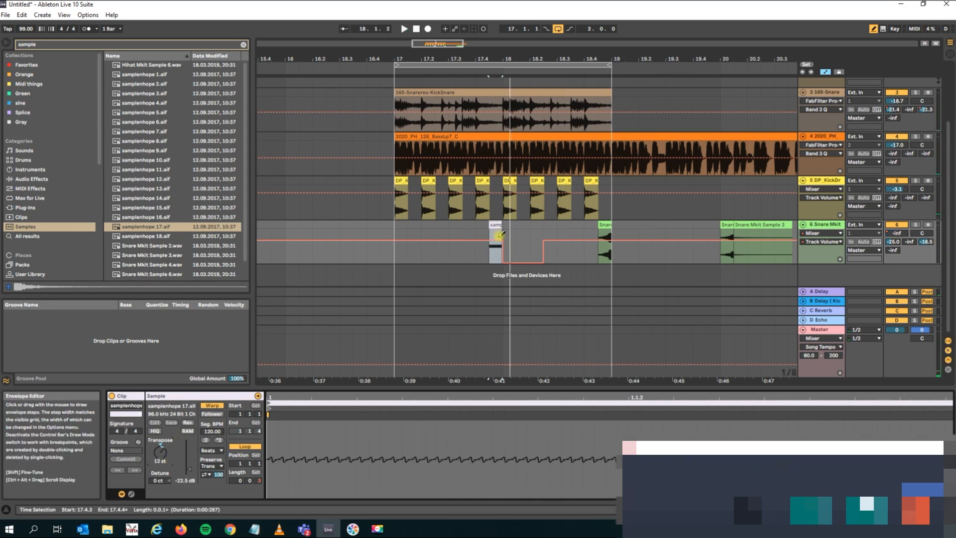
# Duplicate the time of the two-bar loop section from bar 17 to bar 19 across all tracks.
pyautogui.click(518, 64)
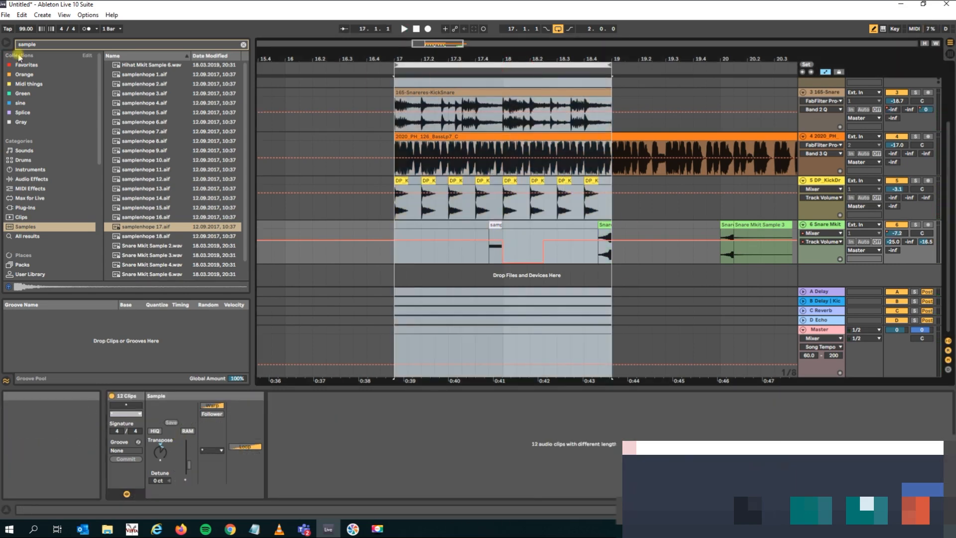
pyautogui.click(21, 14)
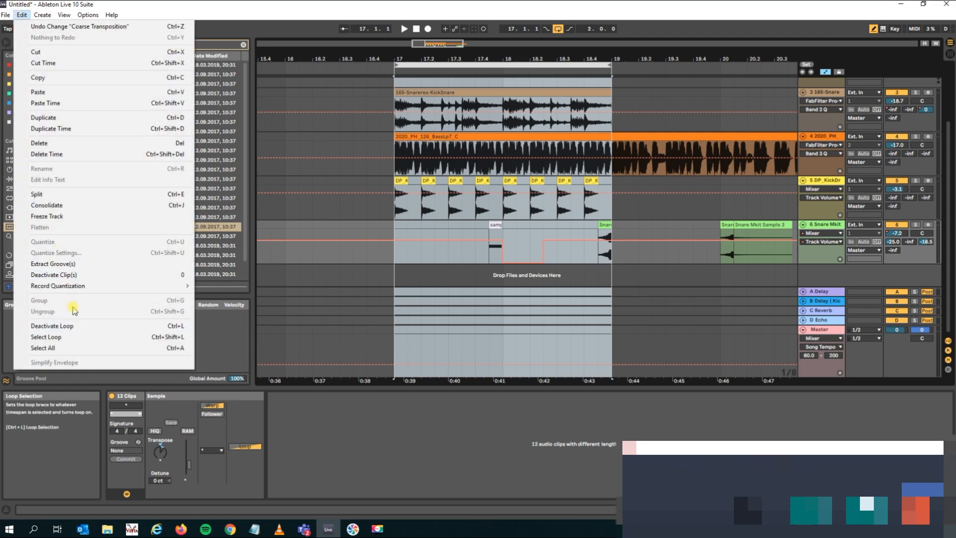
pyautogui.click(77, 130)
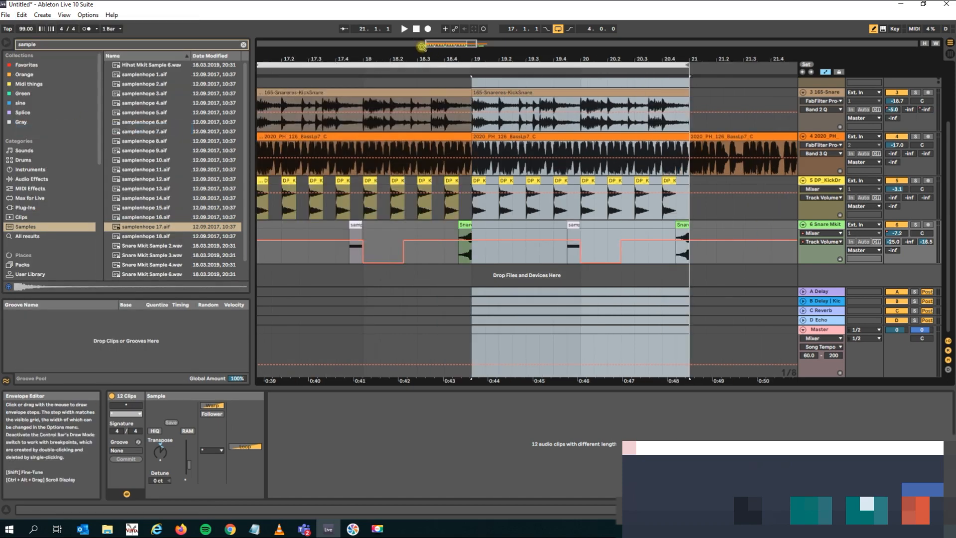
# Try to delete a 1/32-note slice across the tracks just before bar 19, with Draw Mode off.
pyautogui.moveTo(439, 59); pyautogui.dragTo(421, 134)
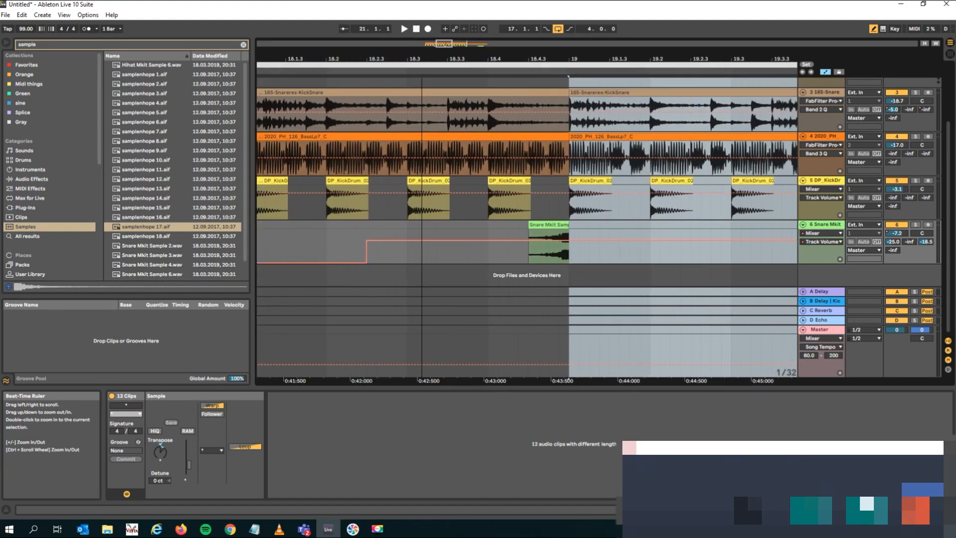
pyautogui.click(563, 234)
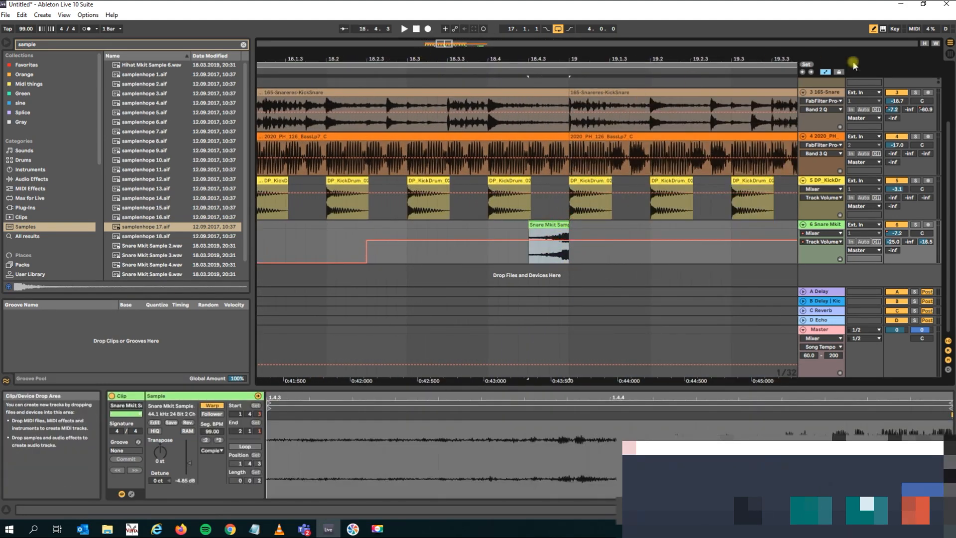
pyautogui.moveTo(570, 249); pyautogui.dragTo(560, 97)
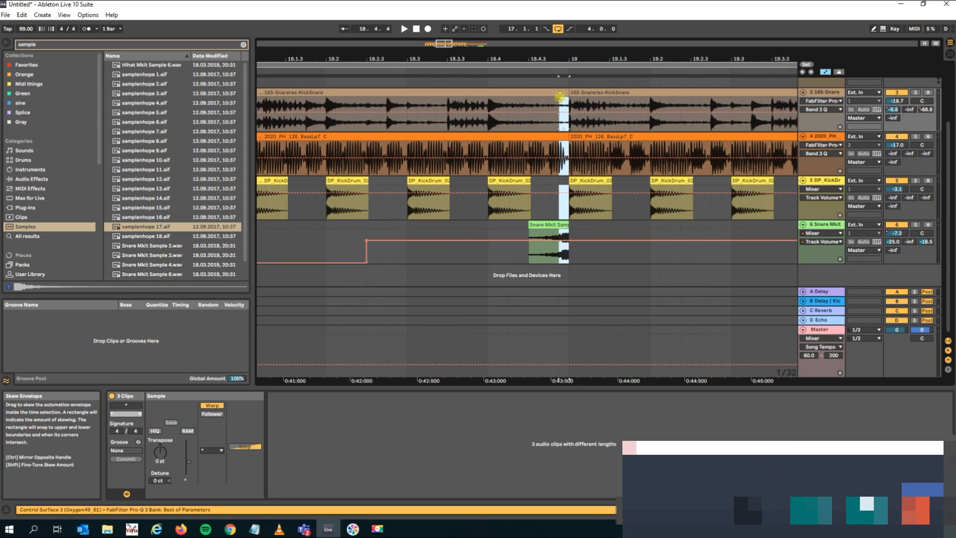
pyautogui.press('Delete')
pyautogui.moveTo(567, 275); pyautogui.dragTo(556, 116)
pyautogui.press('Delete')
pyautogui.click(560, 276)
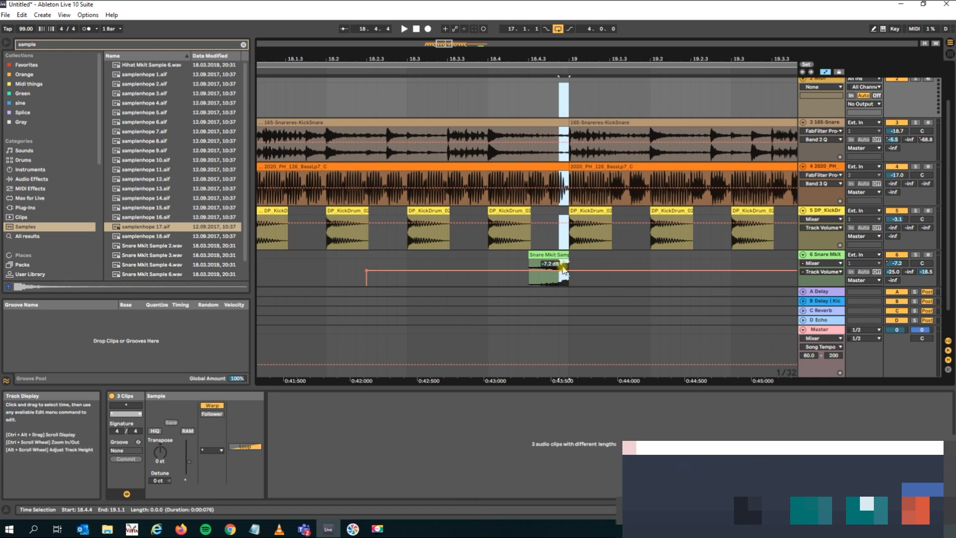
# Delete the material from 18.4.4 to 19.1.1 across all tracks and play through the gap.
pyautogui.scroll(-1, 548, 297)
pyautogui.moveTo(570, 275); pyautogui.dragTo(547, 43)
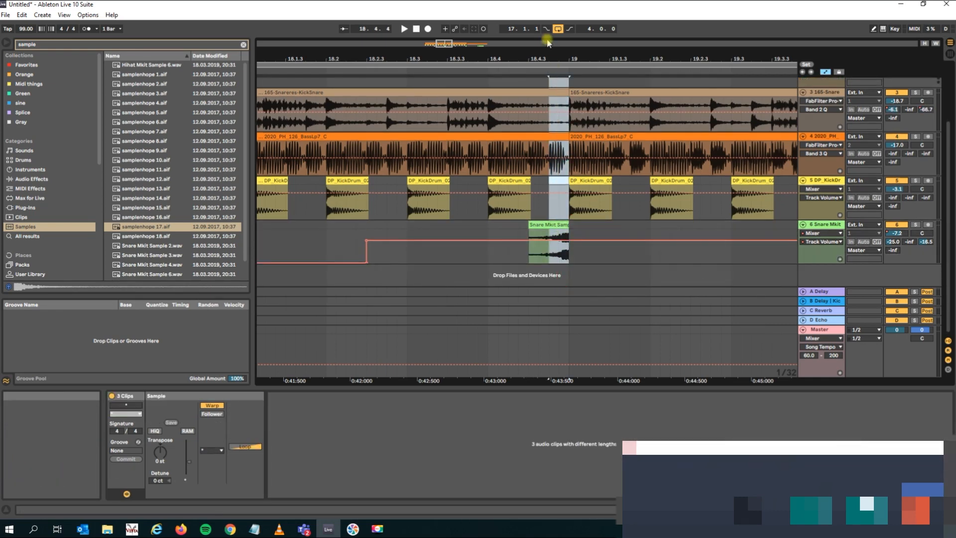
pyautogui.press('Delete')
pyautogui.click(413, 68)
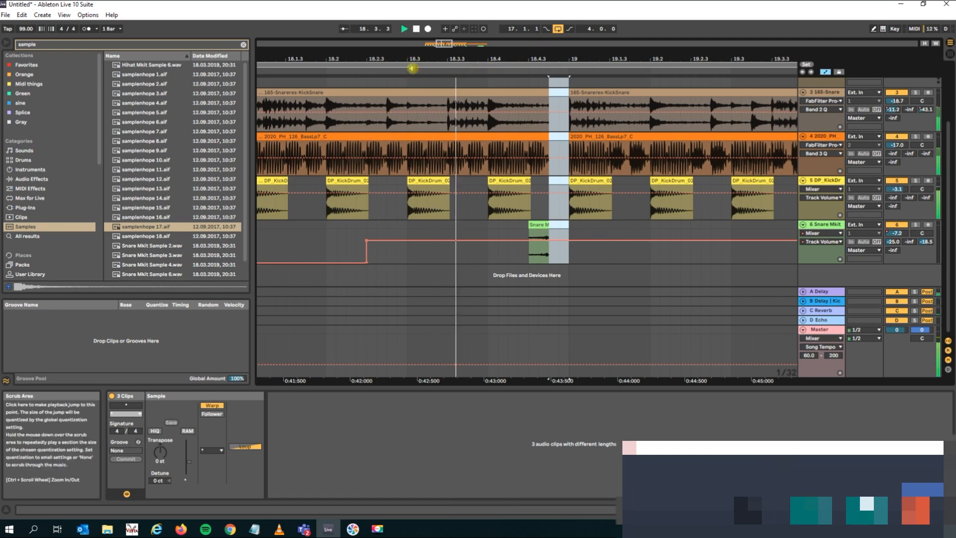
pyautogui.press('space')
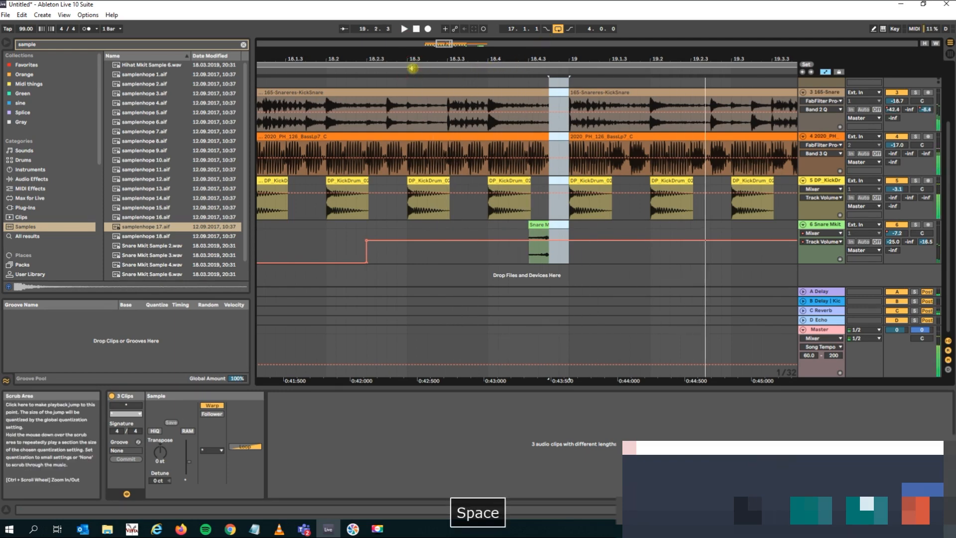
# Trim the end of the first BassLp7 clip back to 18.4.3 and play the transition into bar 19.
pyautogui.click(535, 225)
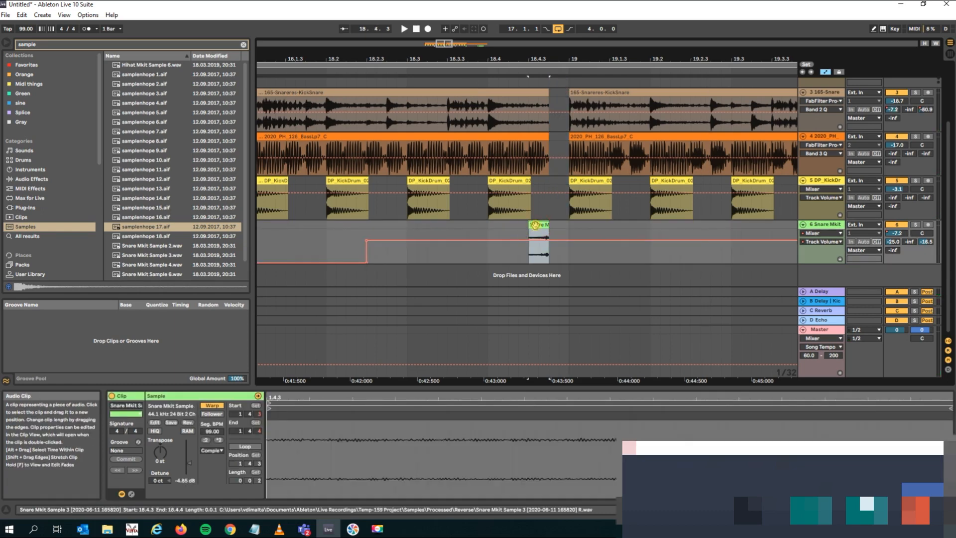
pyautogui.click(545, 136)
pyautogui.moveTo(545, 136); pyautogui.dragTo(527, 136)
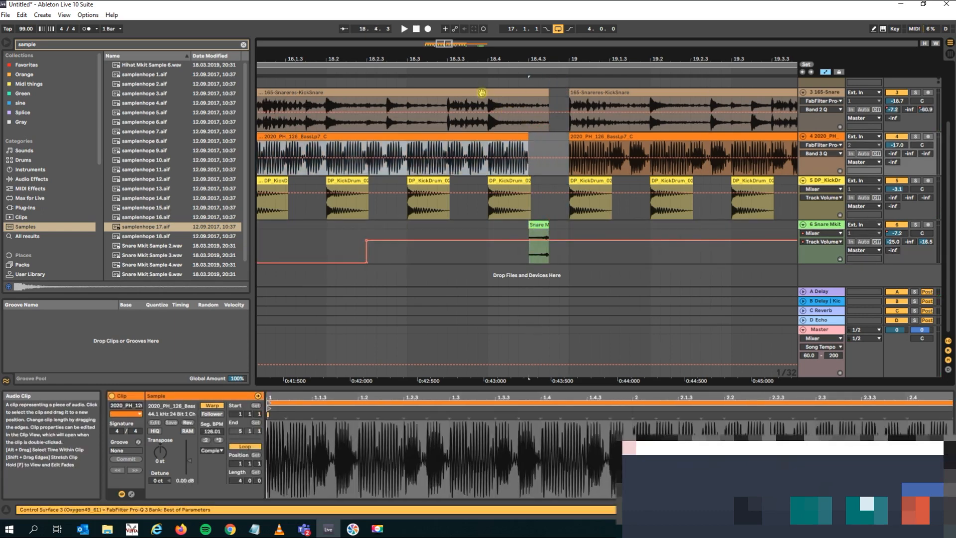
pyautogui.click(384, 72)
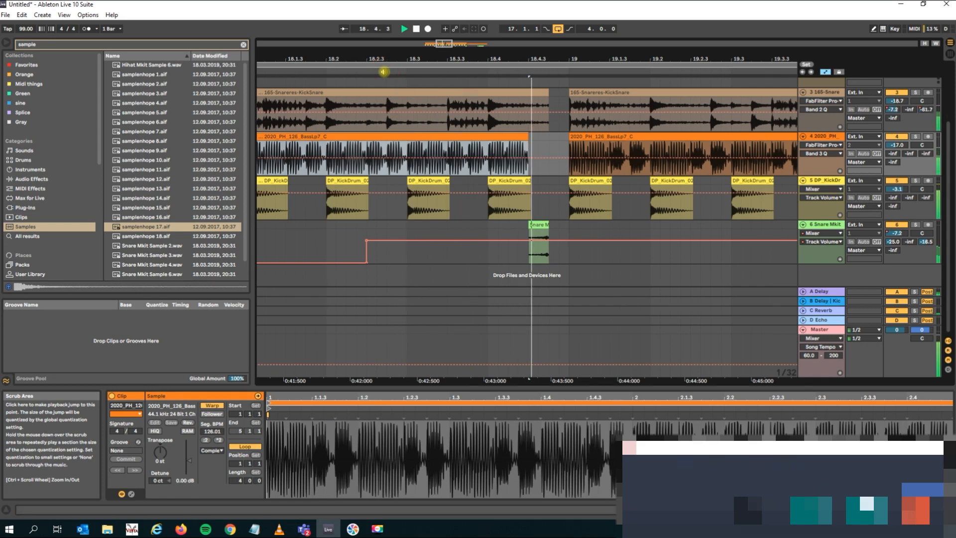
# Trim the end of the first 165-Snareres-KickSnare clip back to 18.4.1, then stop playback.
pyautogui.click(547, 92)
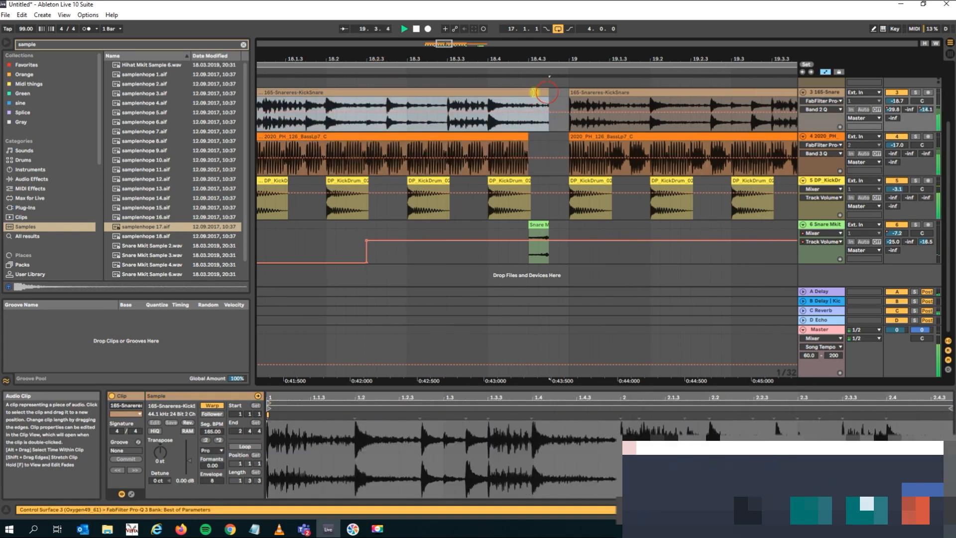
pyautogui.moveTo(546, 92); pyautogui.dragTo(498, 93)
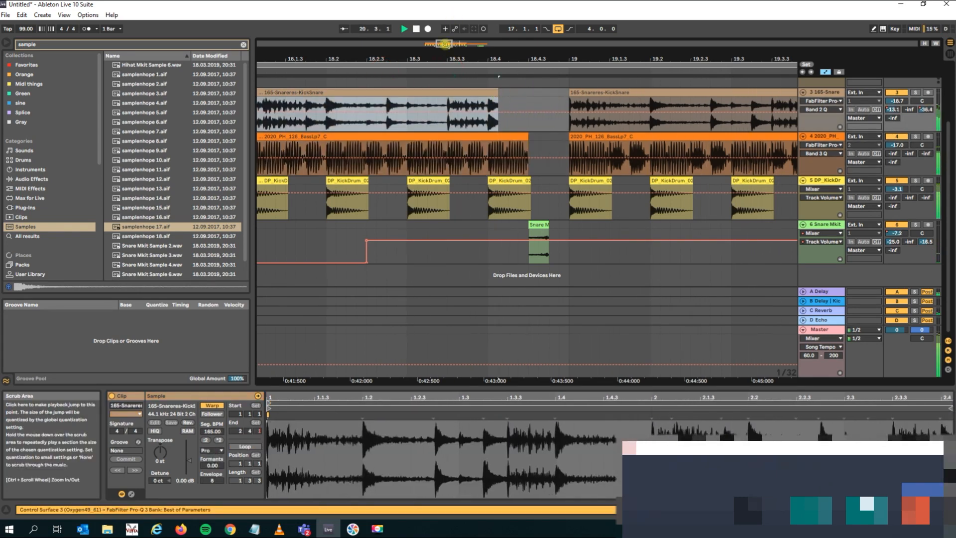
pyautogui.press('space')
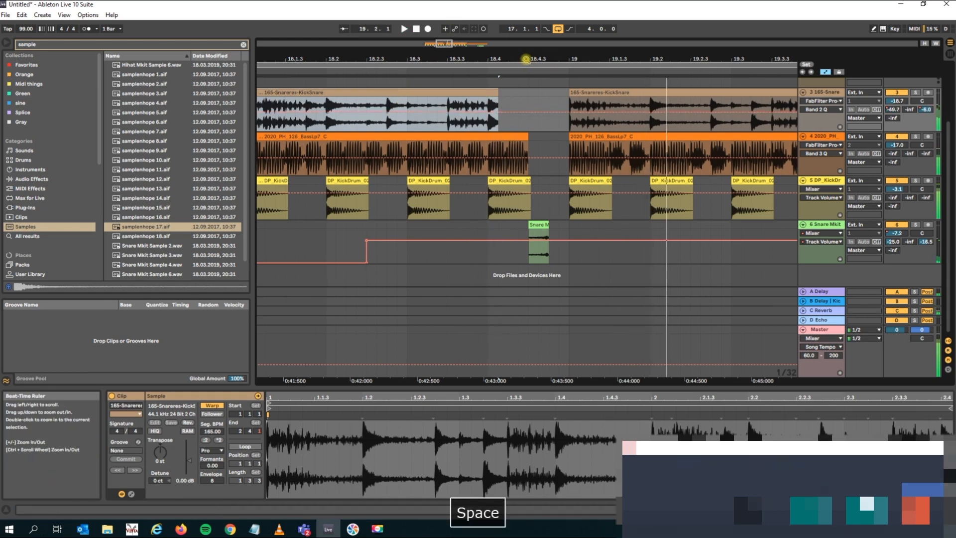
# Play the duplicated loop from around bar 18 to hear the break before bar 19.
pyautogui.moveTo(526, 59); pyautogui.dragTo(523, 30)
pyautogui.click(497, 71)
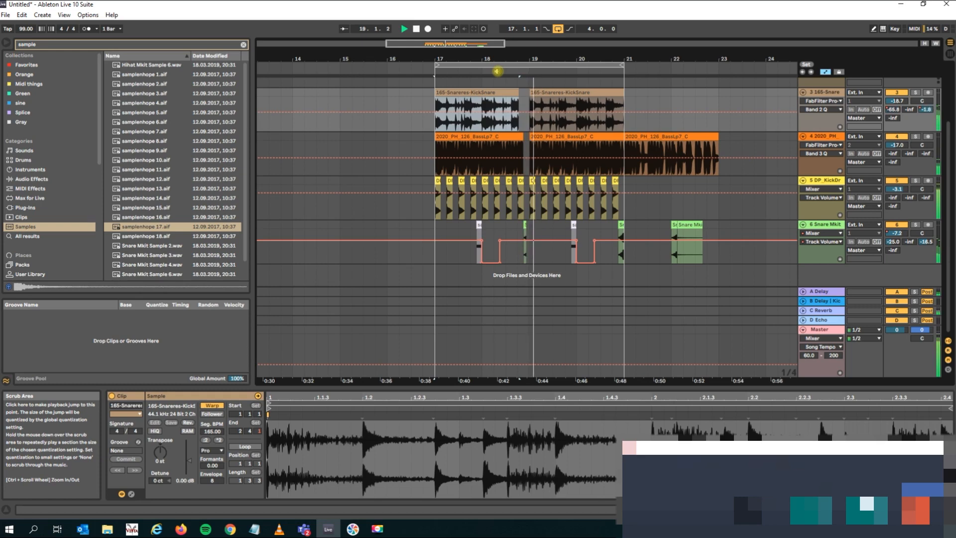
pyautogui.press('space')
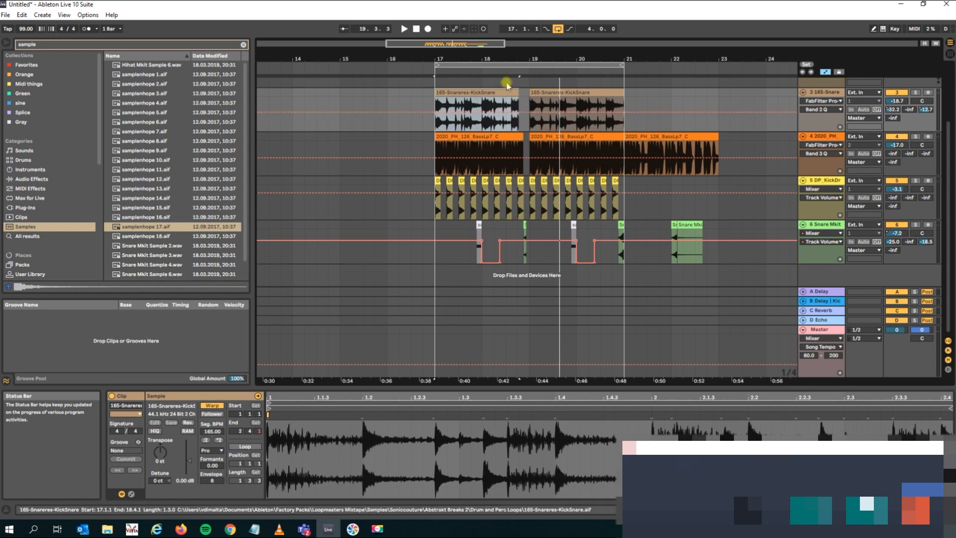
# Fold all the expanded MIDI and audio tracks and select the loop range from bar 17 to bar 21.
pyautogui.moveTo(495, 59); pyautogui.dragTo(495, 38)
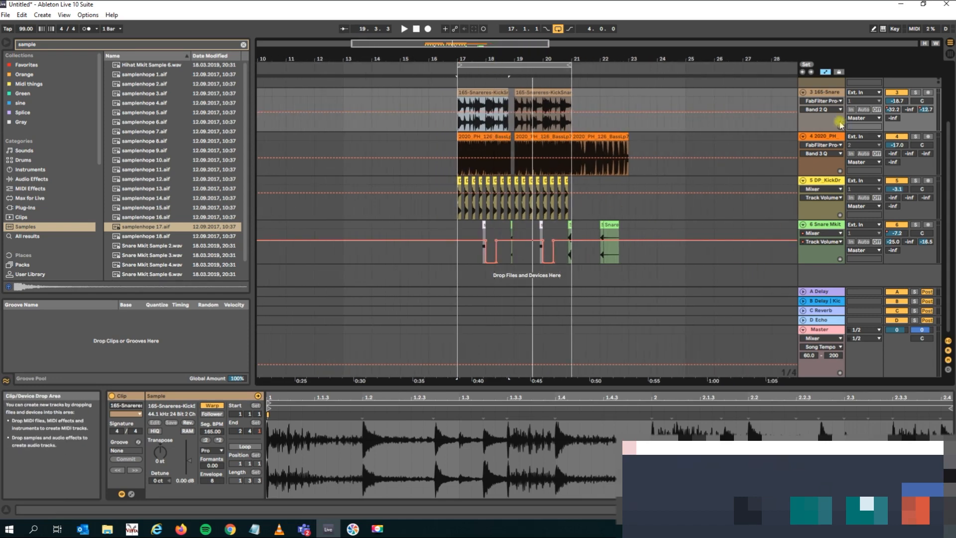
pyautogui.click(802, 92)
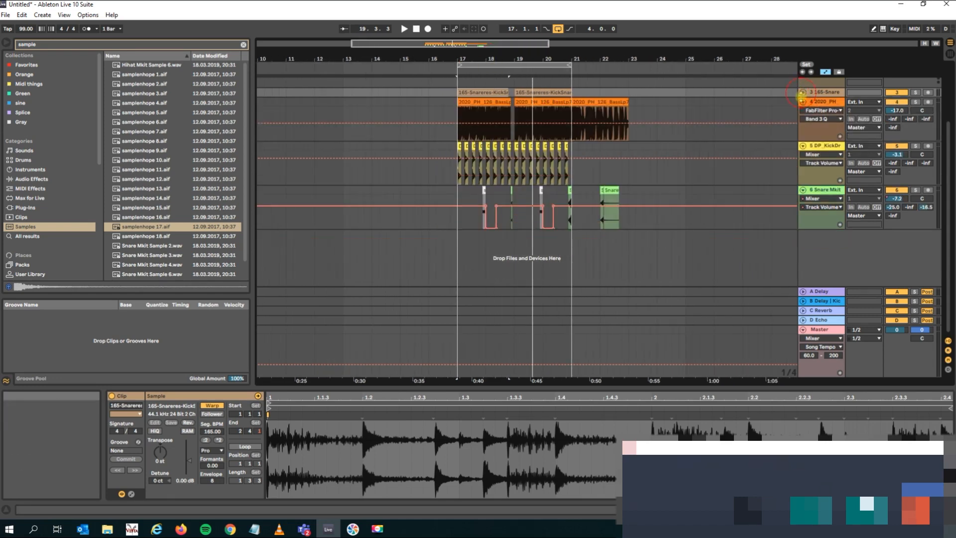
pyautogui.click(801, 102)
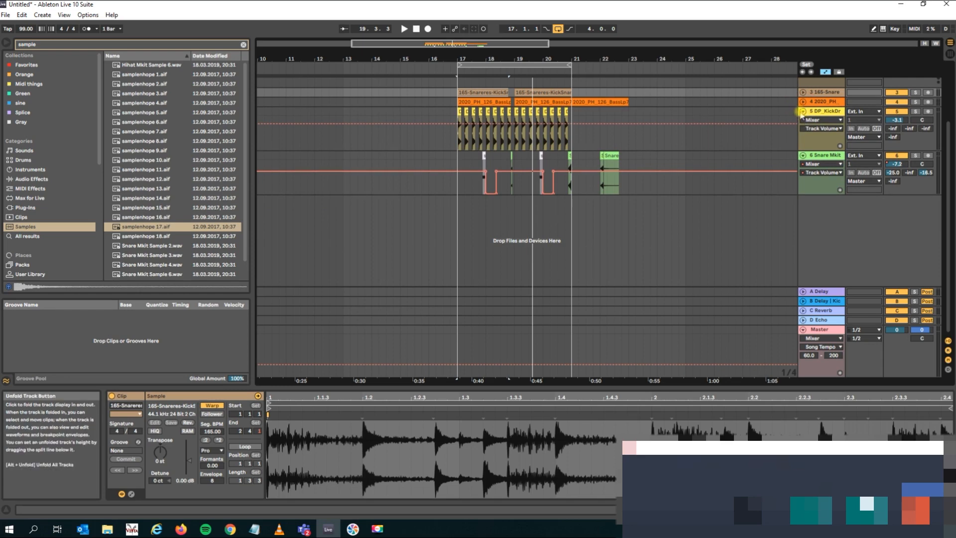
pyautogui.click(802, 111)
pyautogui.click(803, 91)
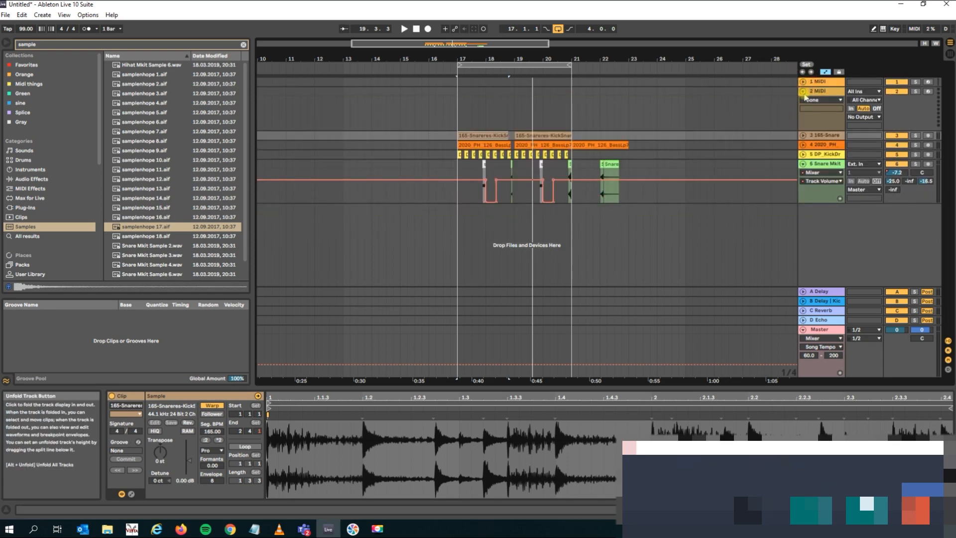
pyautogui.click(803, 91)
pyautogui.click(803, 129)
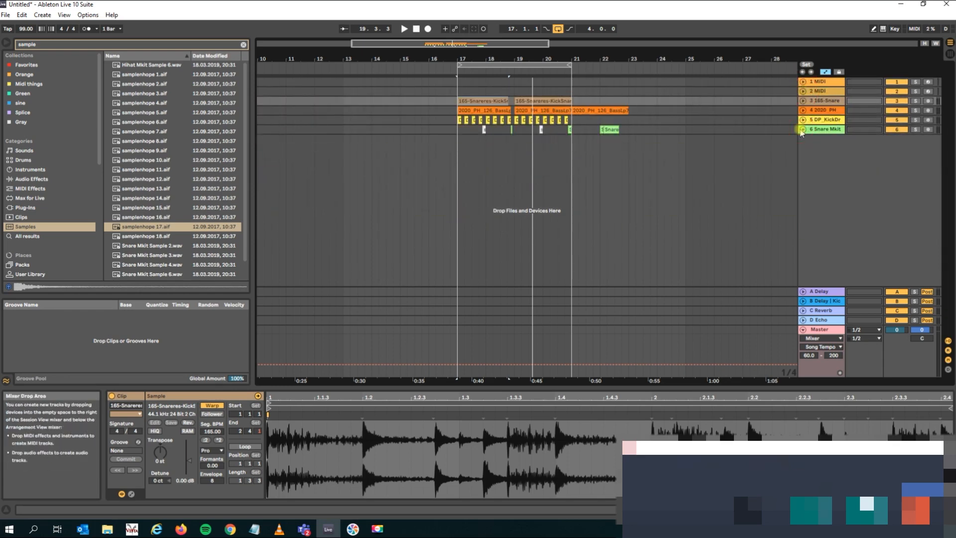
pyautogui.click(485, 65)
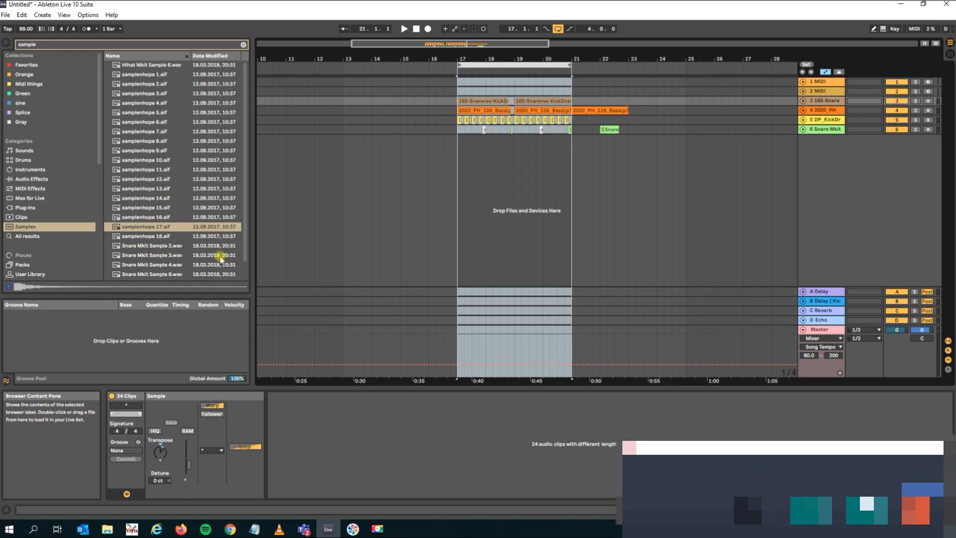
# Browse the Operator, Analog and Electric presets under Instruments and clear the sample search filter.
pyautogui.click(27, 170)
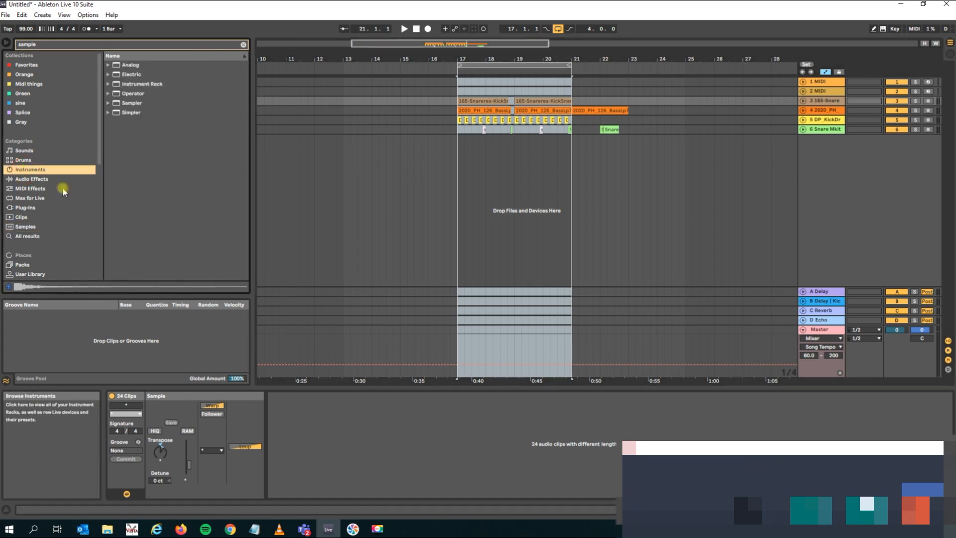
pyautogui.click(109, 94)
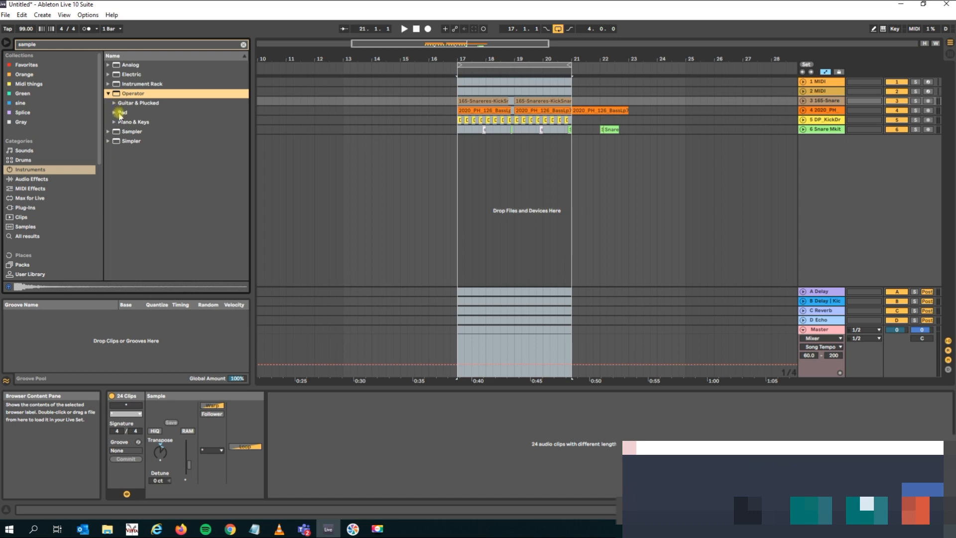
pyautogui.click(108, 65)
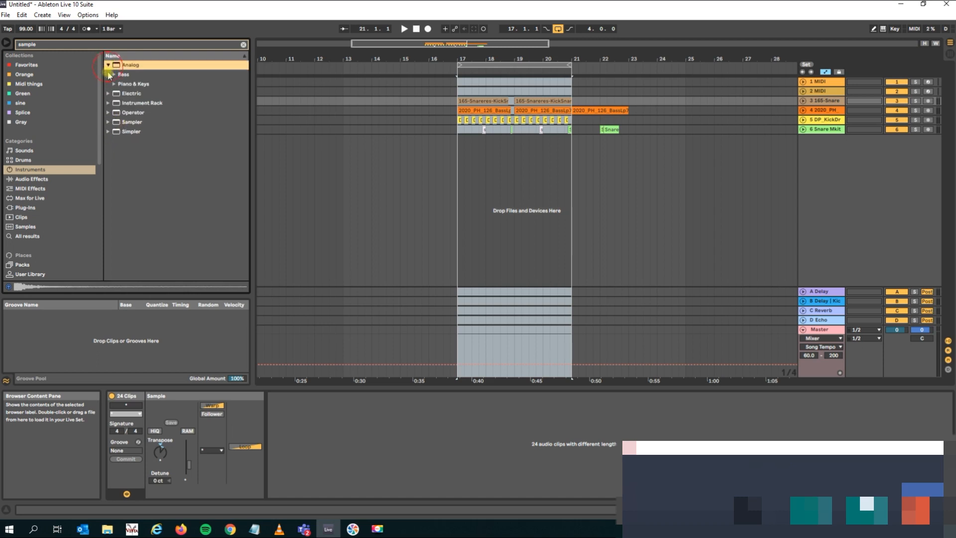
pyautogui.click(115, 74)
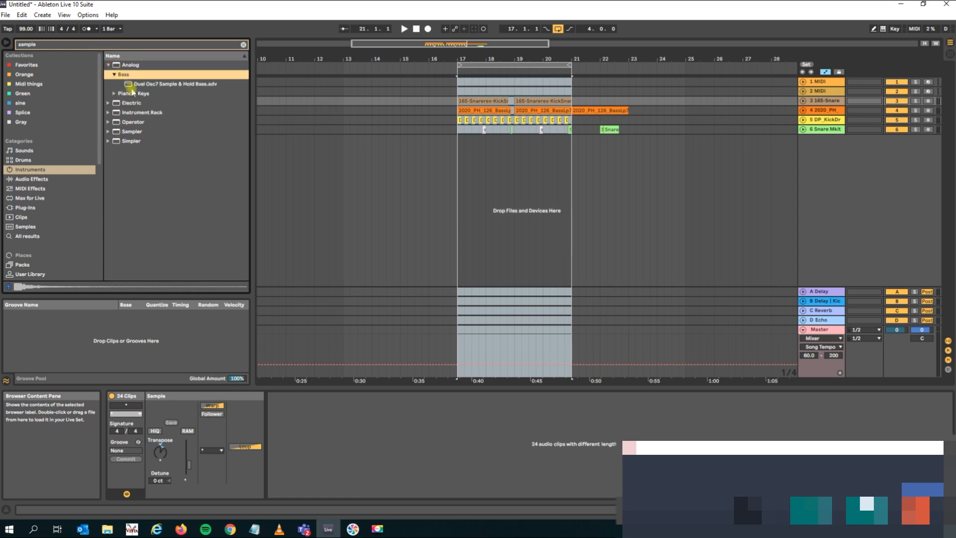
pyautogui.click(108, 104)
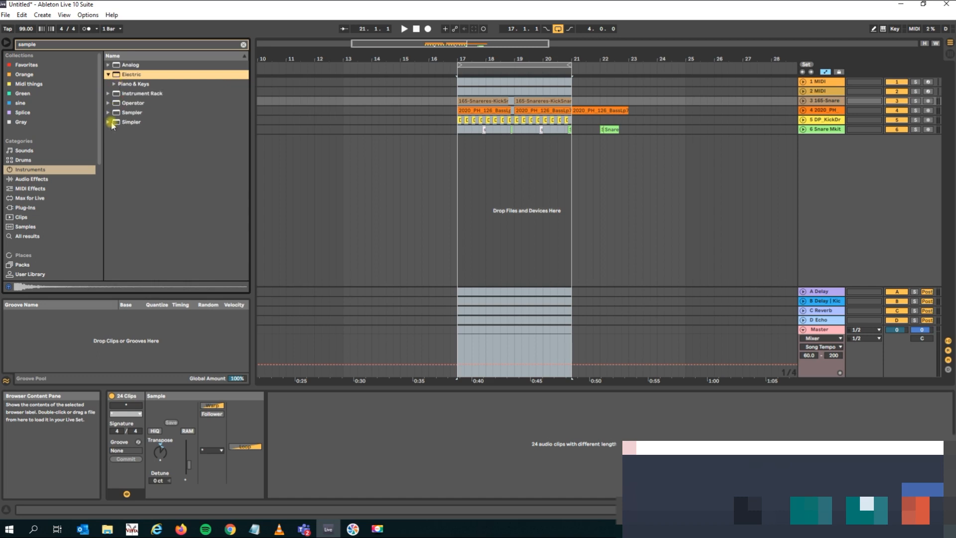
pyautogui.click(244, 45)
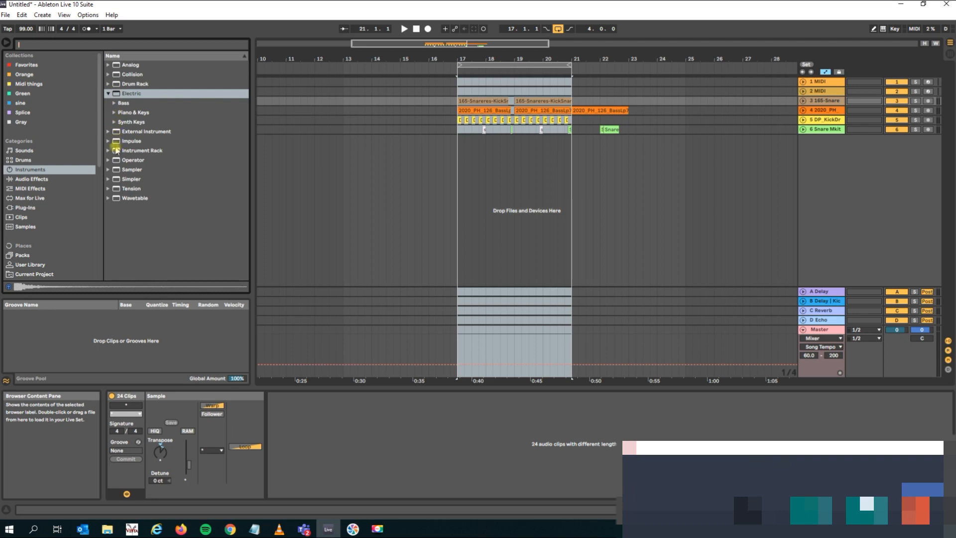
# Browse the Operator bass presets and audition Acid Bass, Amp Bass, Basic Sinelike, Bass Azimuth and Bass Disto FM.
pyautogui.click(108, 160)
pyautogui.click(114, 151)
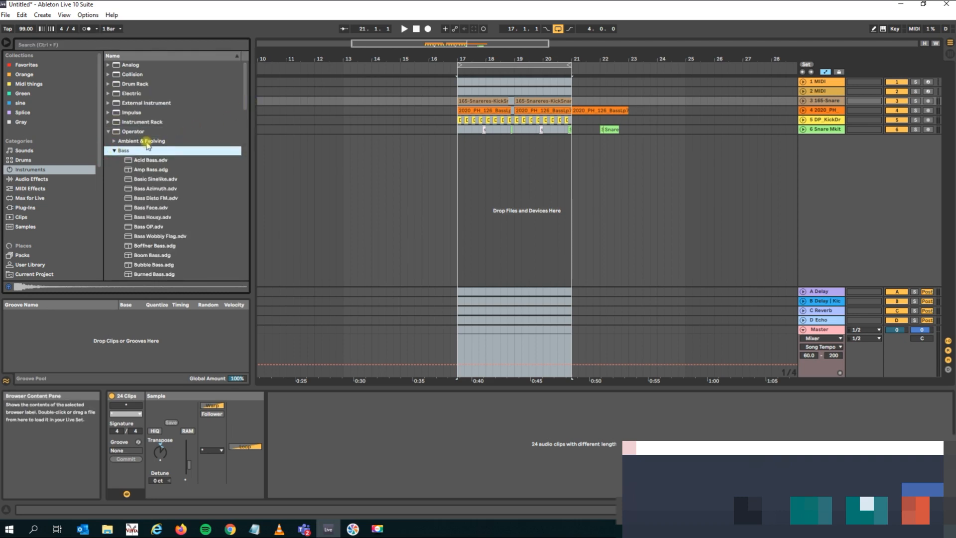
pyautogui.click(159, 160)
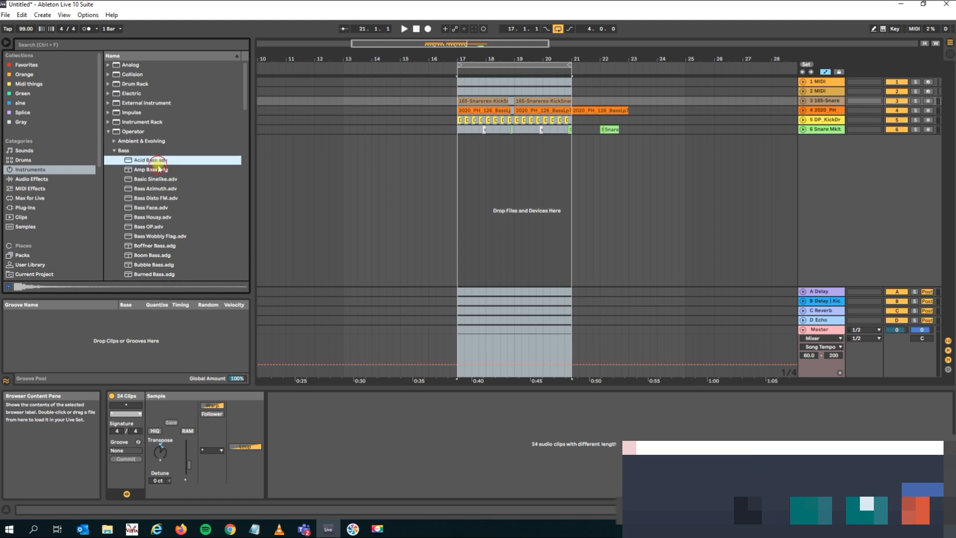
pyautogui.click(157, 170)
pyautogui.click(153, 180)
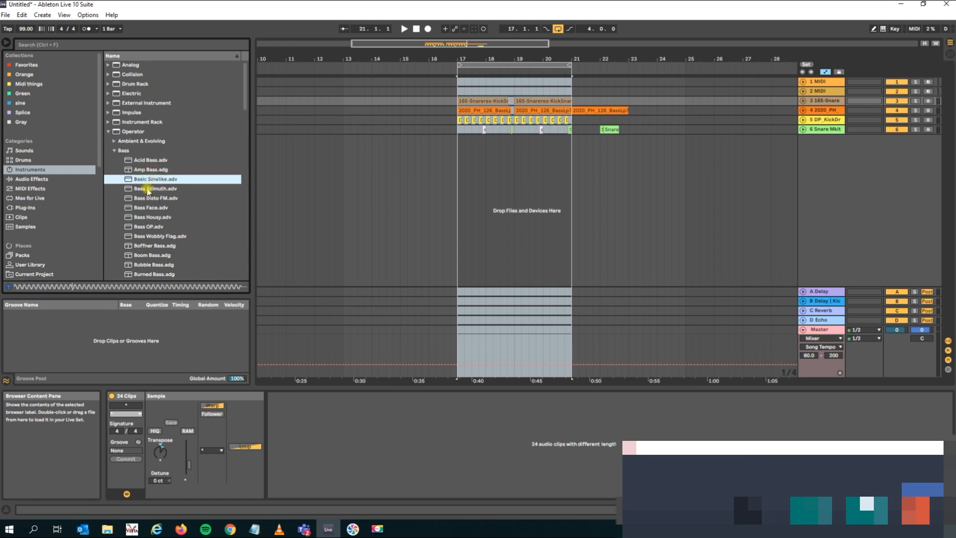
pyautogui.click(154, 189)
pyautogui.click(155, 198)
# Load the Bass Azimuth preset onto a new MIDI track and arm that track for recording.
pyautogui.moveTo(151, 191); pyautogui.dragTo(731, 168)
pyautogui.click(135, 191)
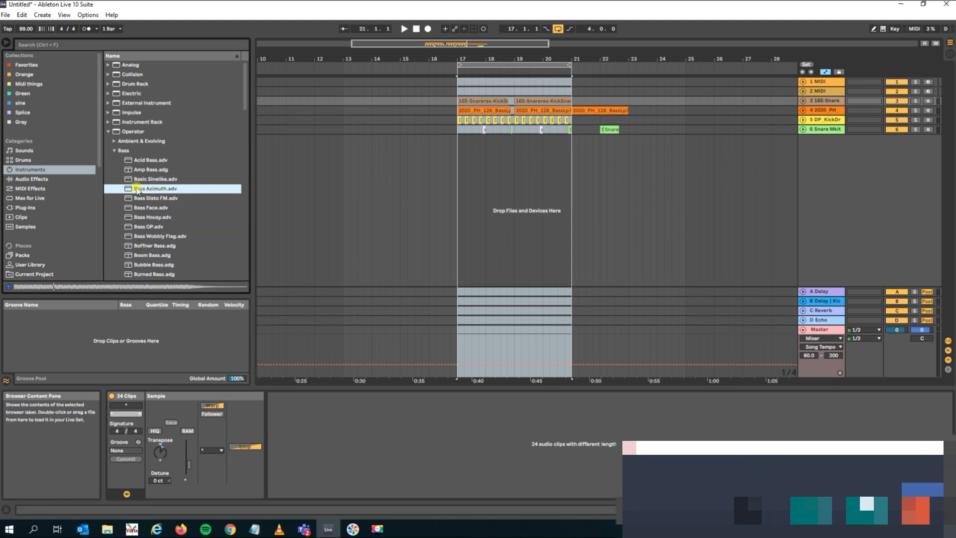
pyautogui.moveTo(841, 191); pyautogui.dragTo(841, 193)
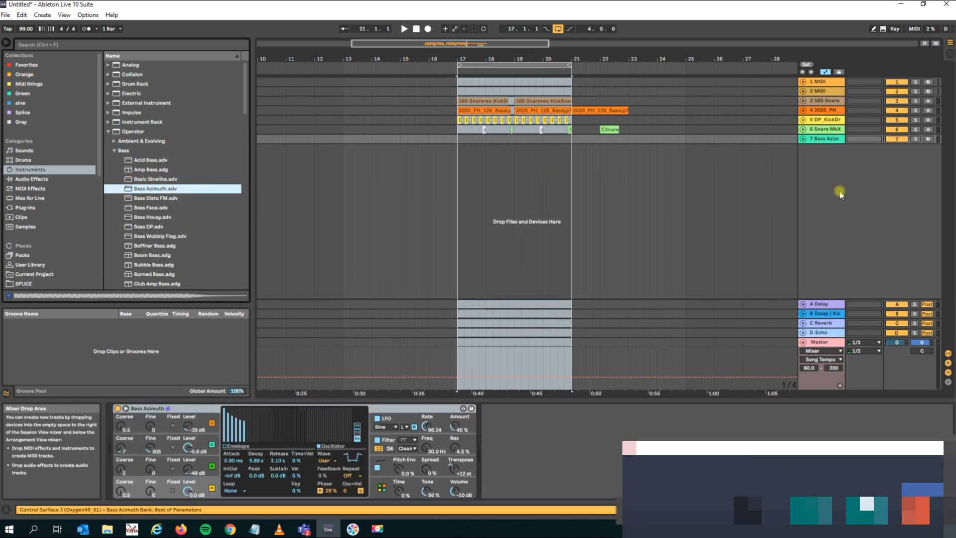
pyautogui.click(929, 139)
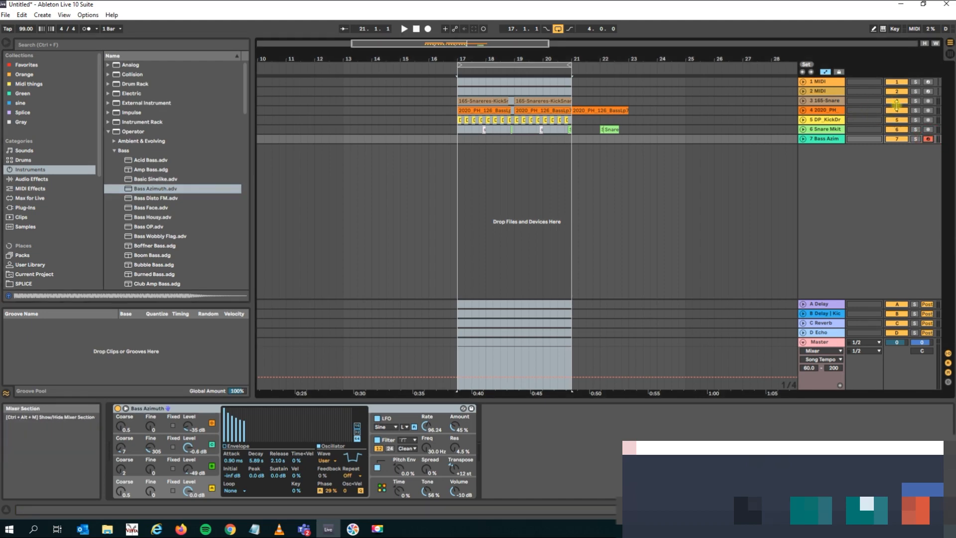
# Mute the 165-Snare and 2020_PH tracks while playing the loop from bar 17, then stop playback.
pyautogui.press('space')
pyautogui.press('space')
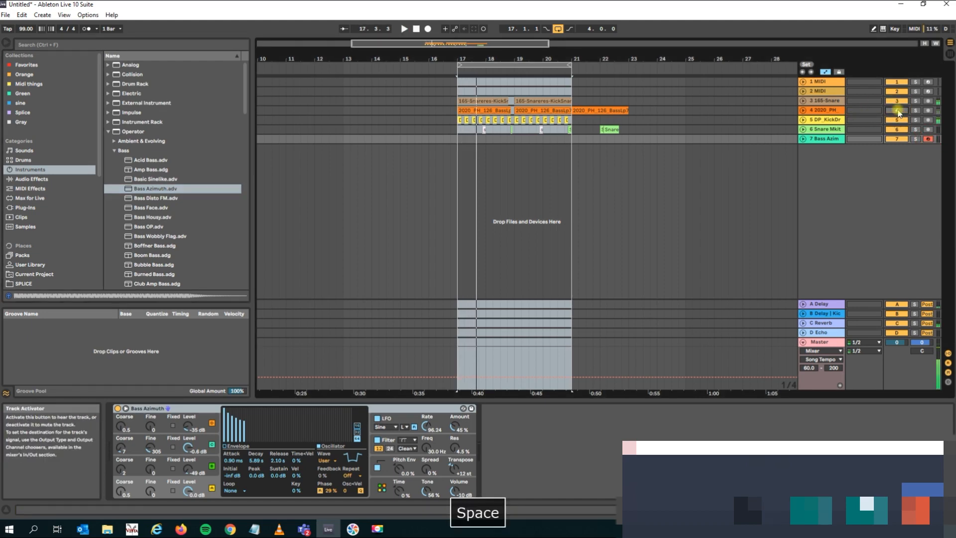
pyautogui.press('space')
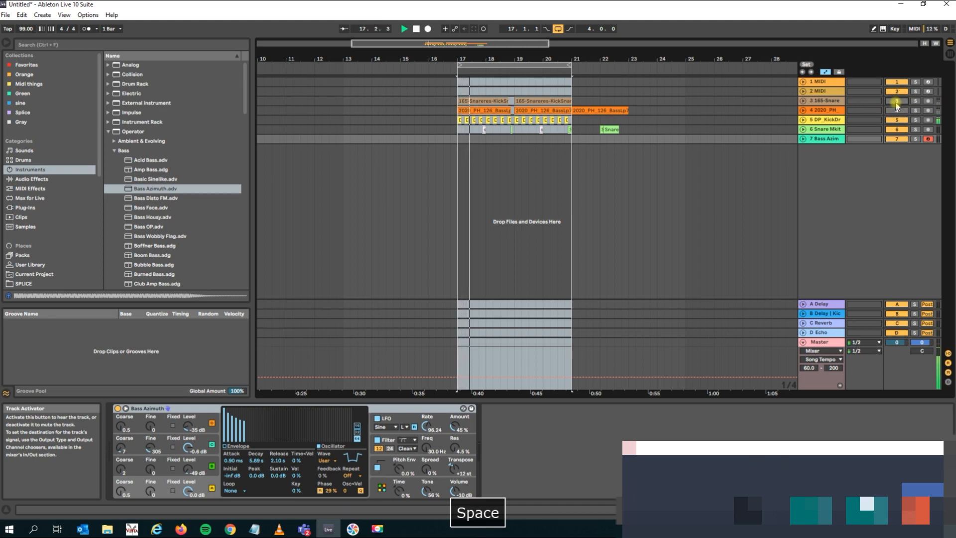
pyautogui.press('space')
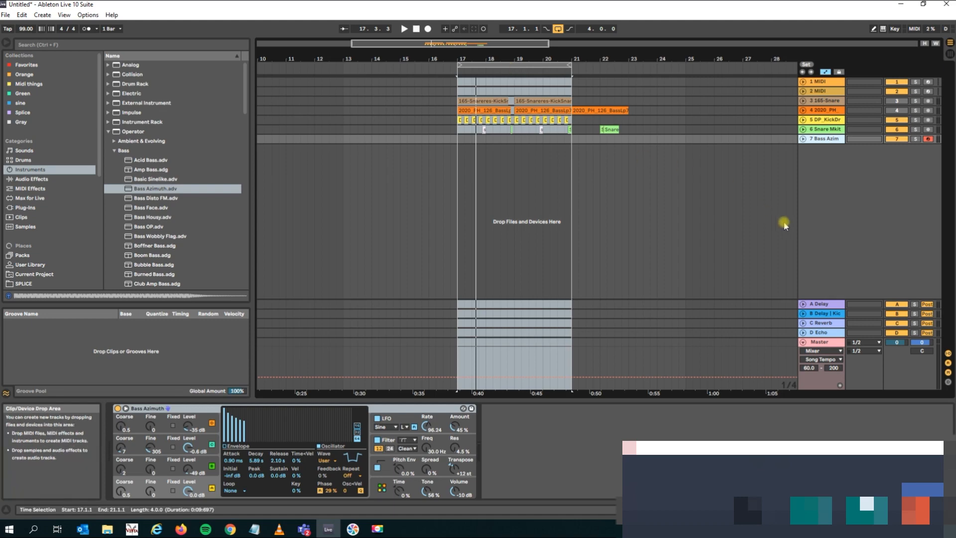
# Record a first bass take on the Bass Azimuth track over the loop, then delete the recorded clip.
pyautogui.press('space')
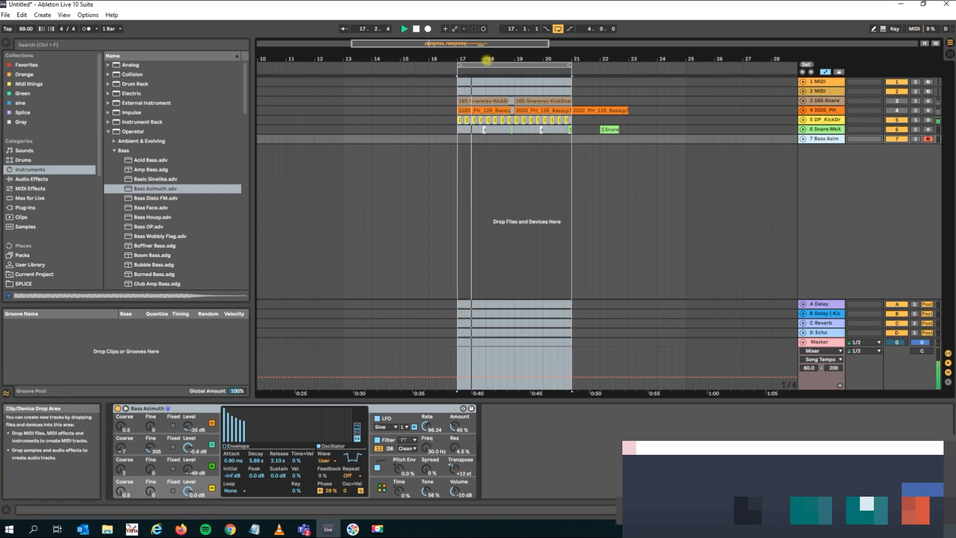
pyautogui.click(427, 29)
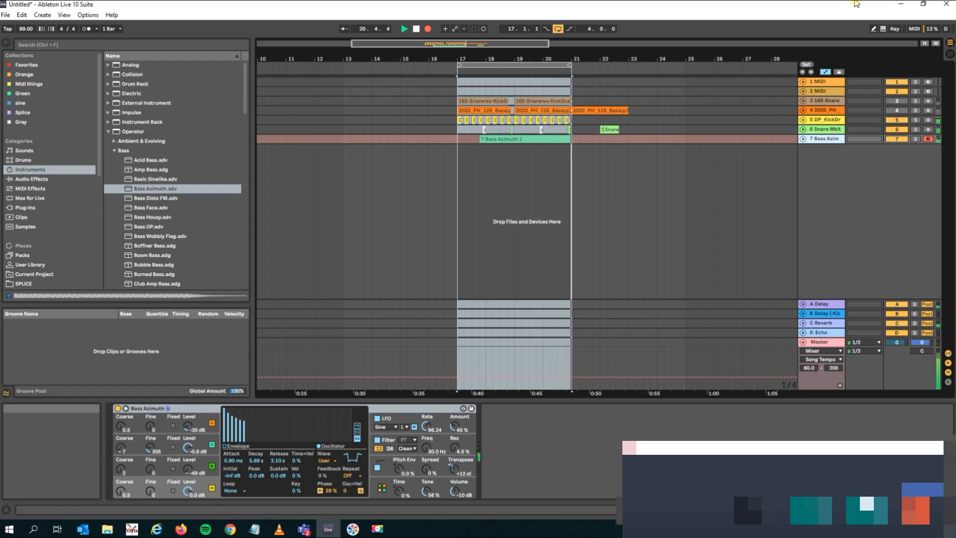
pyautogui.press('space')
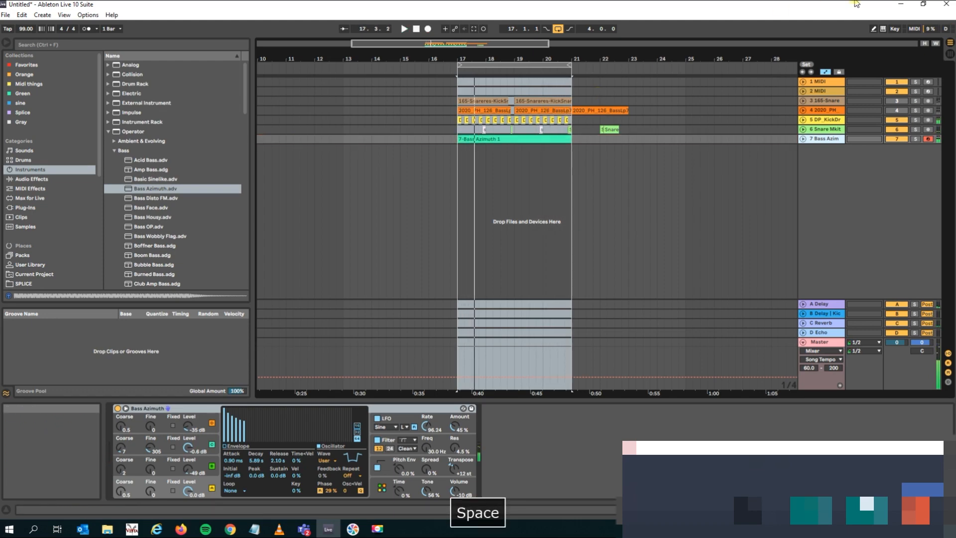
pyautogui.click(533, 139)
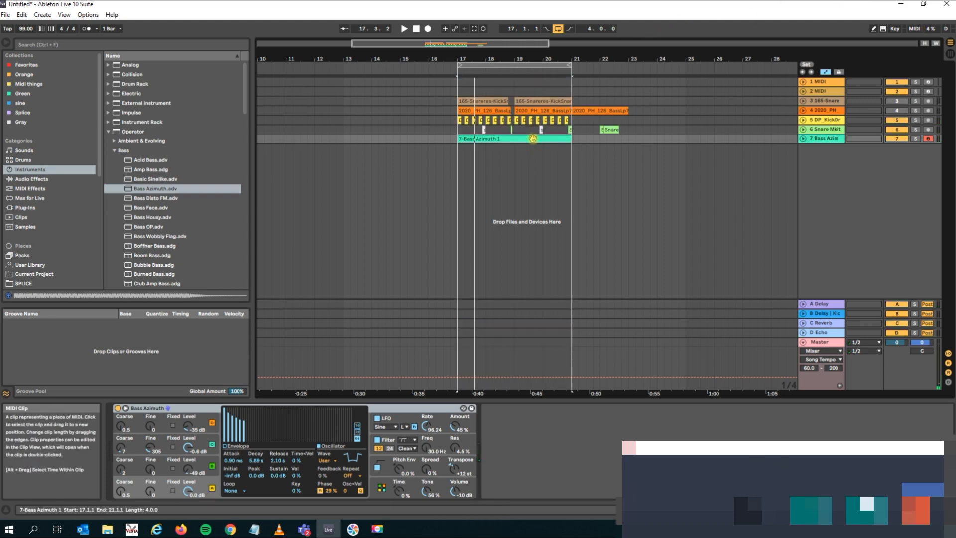
pyautogui.press('Delete')
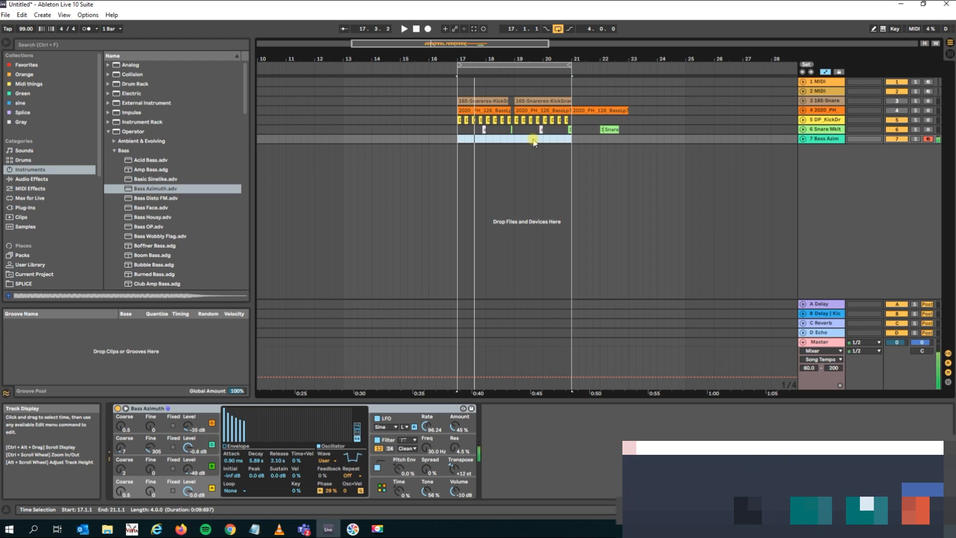
# Record a new four-bar bass take on the Bass Azimuth track from bar 17 to 21 and undo the extra overdub pass.
pyautogui.press('space')
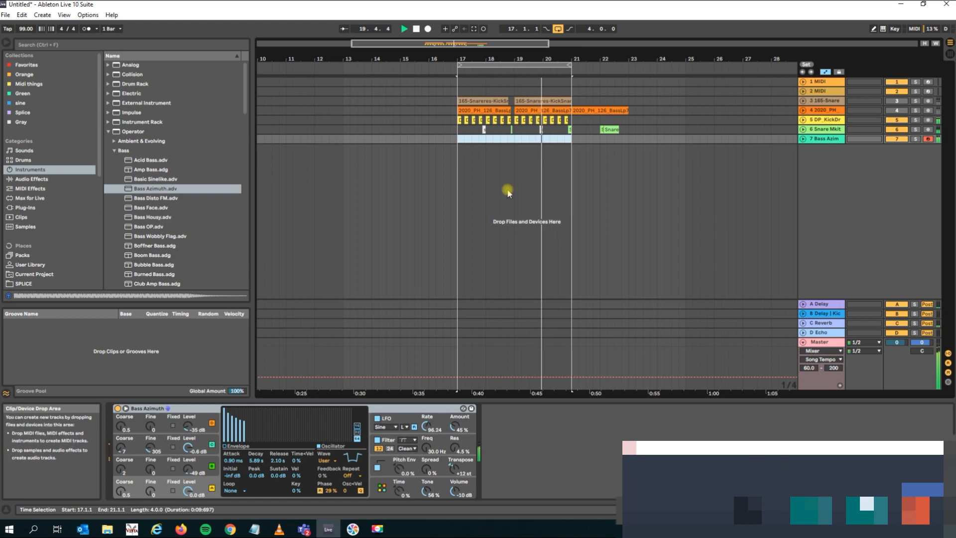
pyautogui.click(427, 29)
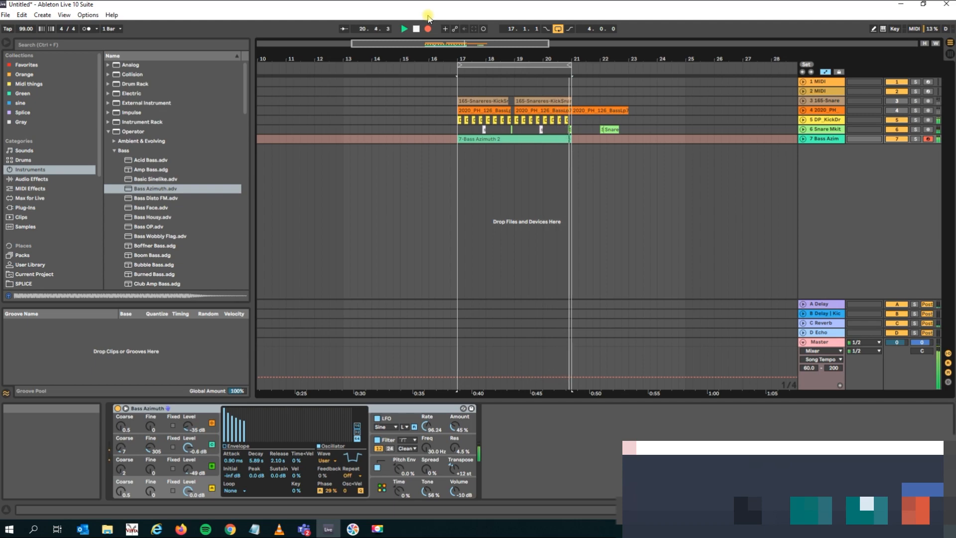
pyautogui.press('space')
pyautogui.hotkey('ctrl', 'z')
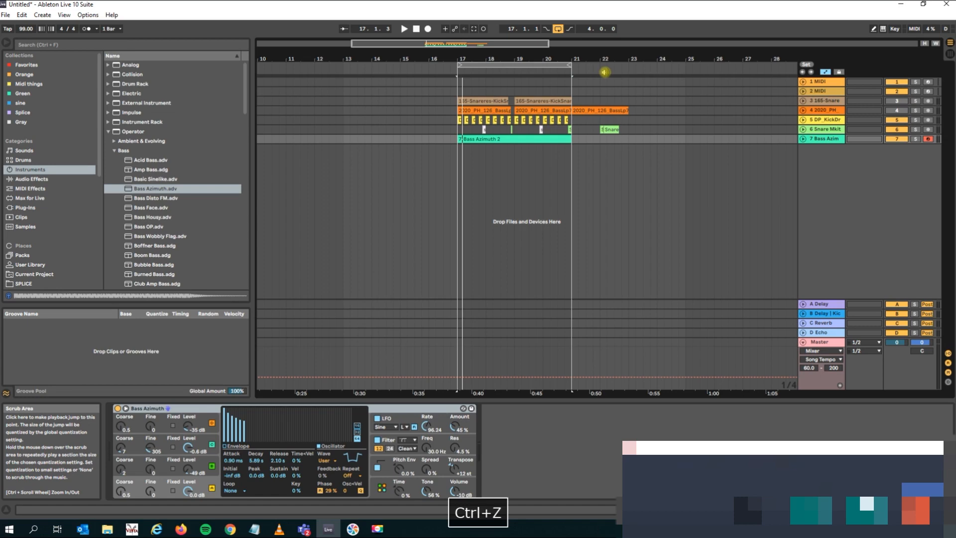
# Play back the recorded Bass Azimuth clip with its notes open and check the record quantization setting.
pyautogui.press('space')
pyautogui.doubleClick(473, 139)
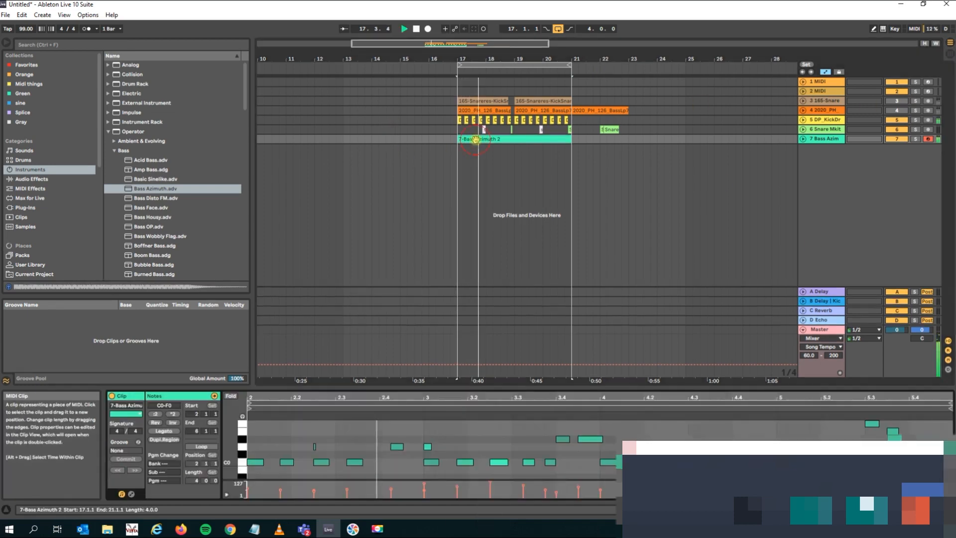
pyautogui.press('space')
pyautogui.click(22, 16)
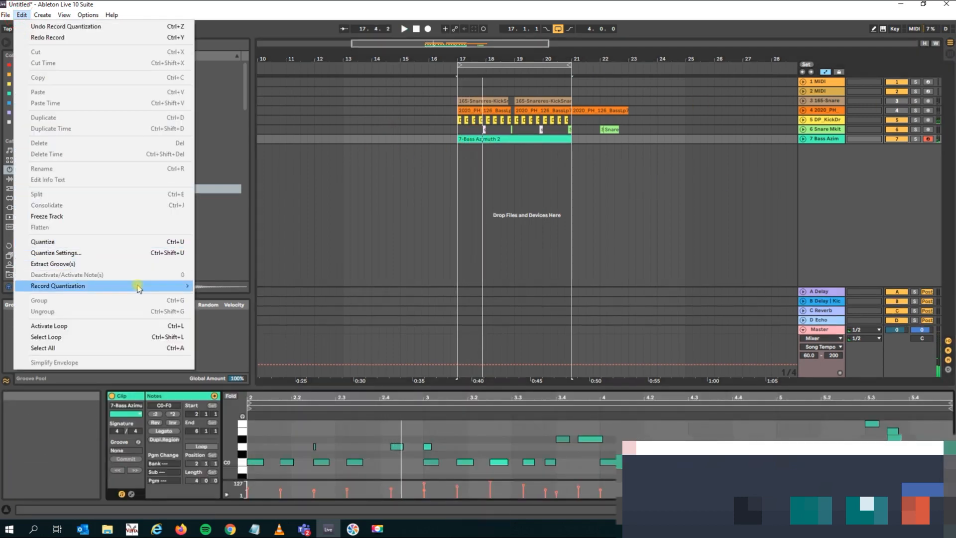
pyautogui.moveTo(135, 285)
pyautogui.click(354, 343)
pyautogui.press('space')
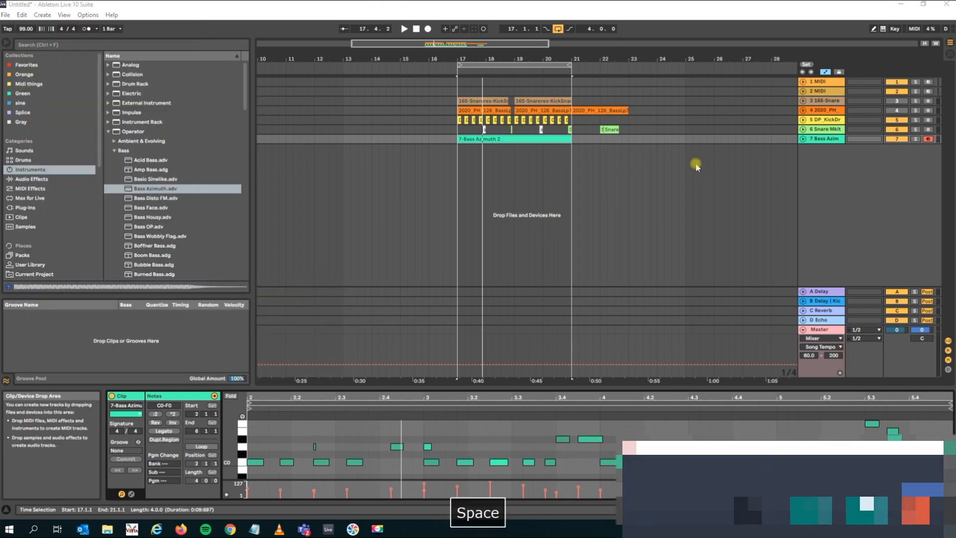
pyautogui.press('space')
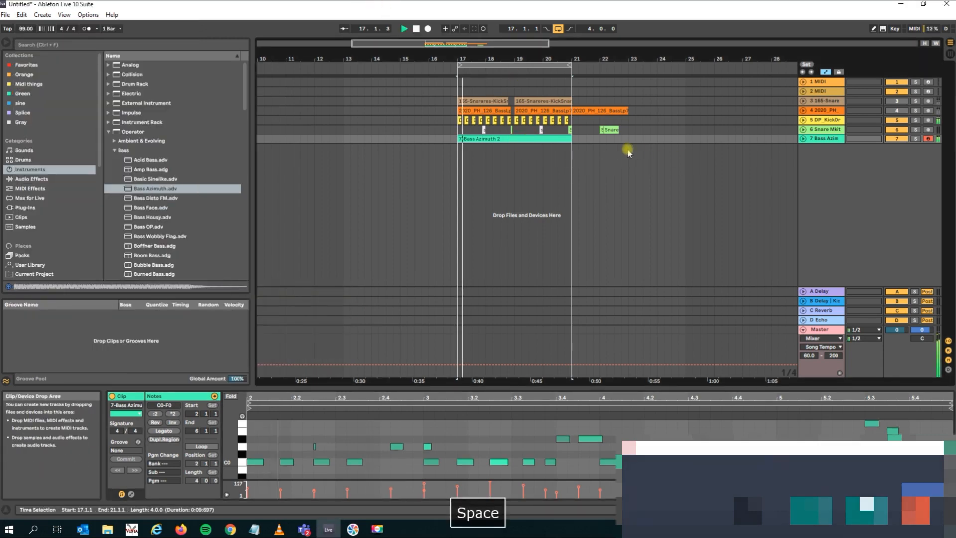
# Delete the stray notes from the Bass Azimuth clip: D#0 at 5.4, the short C#0 after 4.2 and the short D0 after 2.2.
pyautogui.click(803, 139)
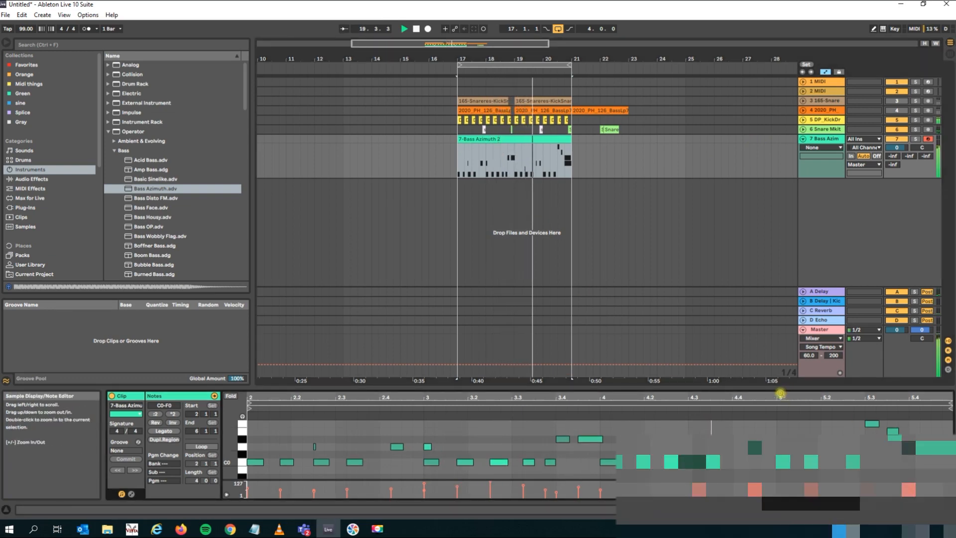
pyautogui.moveTo(772, 387); pyautogui.dragTo(747, 224)
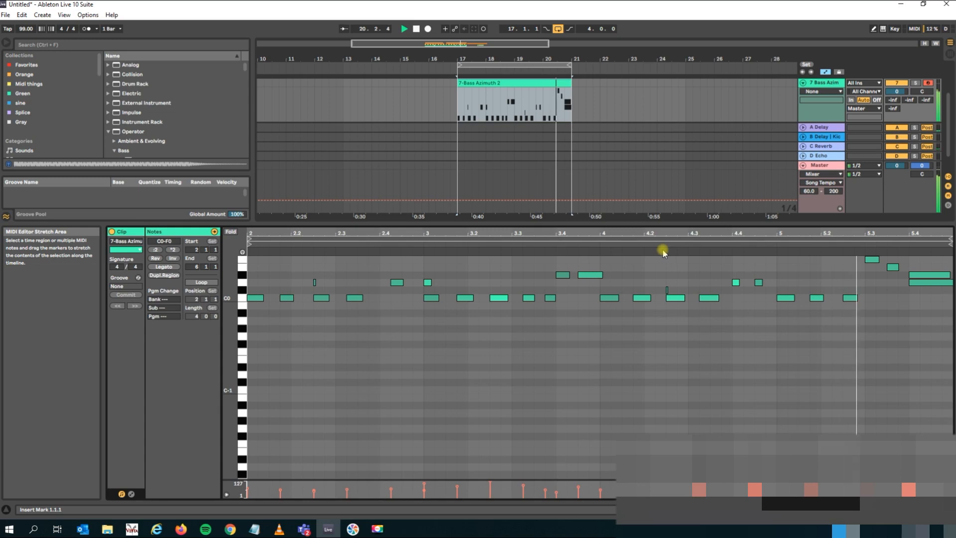
pyautogui.click(919, 277)
pyautogui.press('Delete')
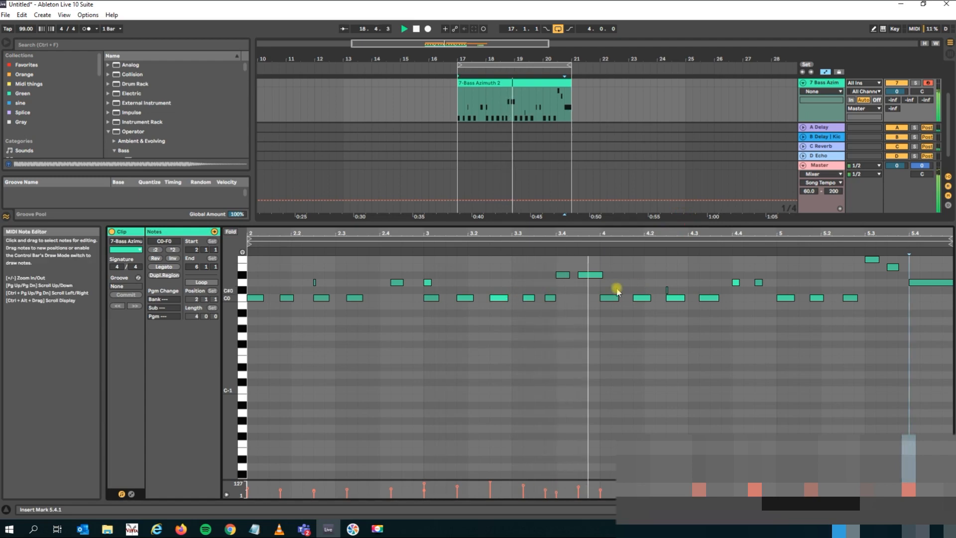
pyautogui.click(667, 290)
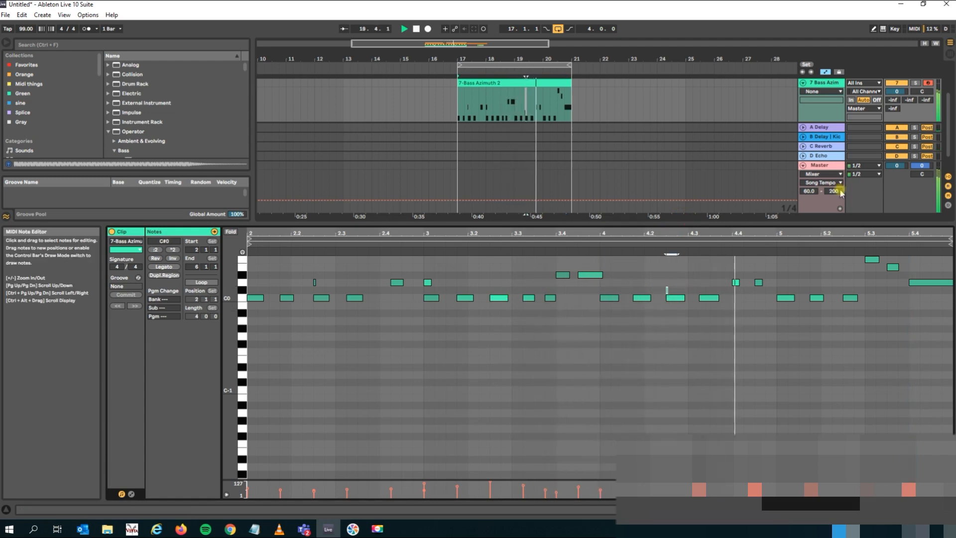
pyautogui.press('Delete')
pyautogui.click(314, 285)
pyautogui.press('Delete')
pyautogui.moveTo(420, 219); pyautogui.dragTo(428, 365)
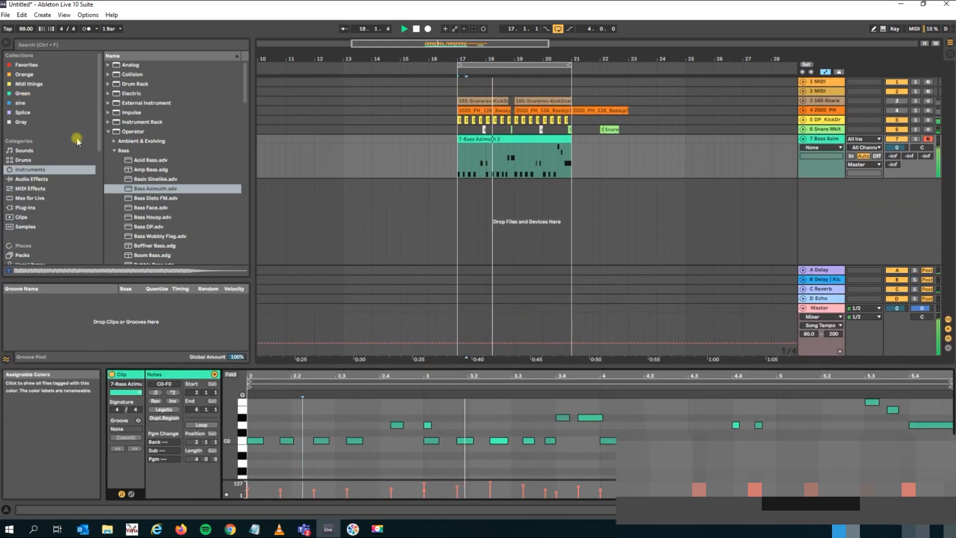
# Add the Pitch +12 MIDI effect before Bass Azimuth and redraw the oscillator A partials into a curve rising toward the high partials.
pyautogui.click(501, 139)
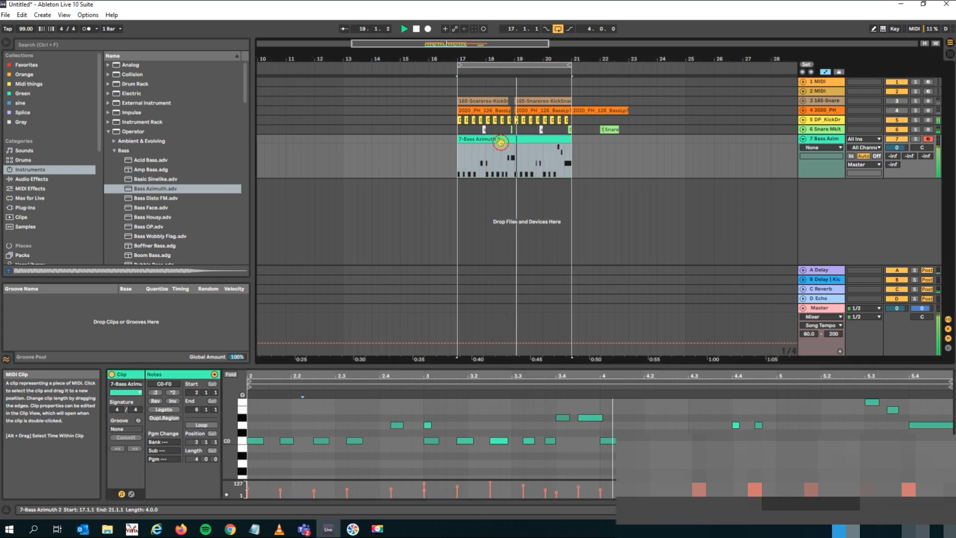
pyautogui.click(30, 189)
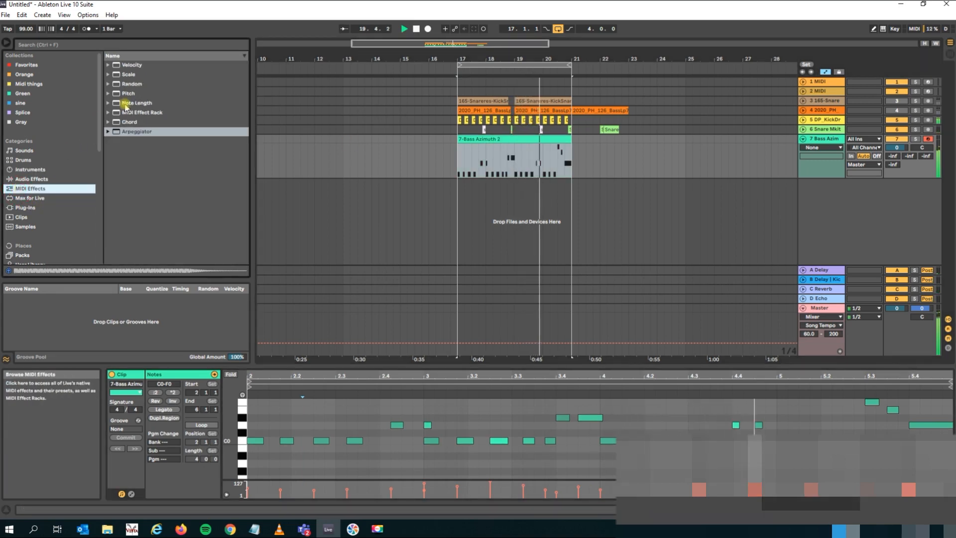
pyautogui.click(115, 95)
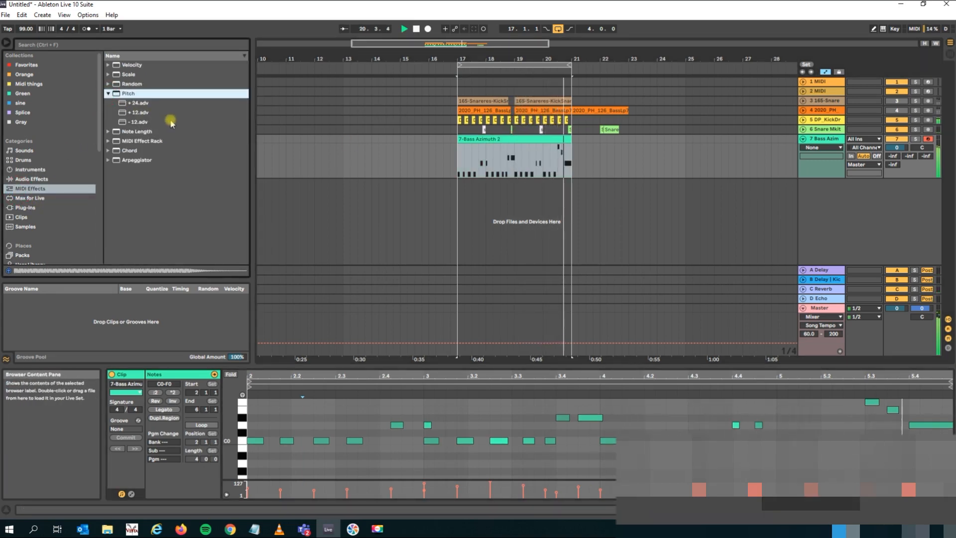
pyautogui.click(142, 113)
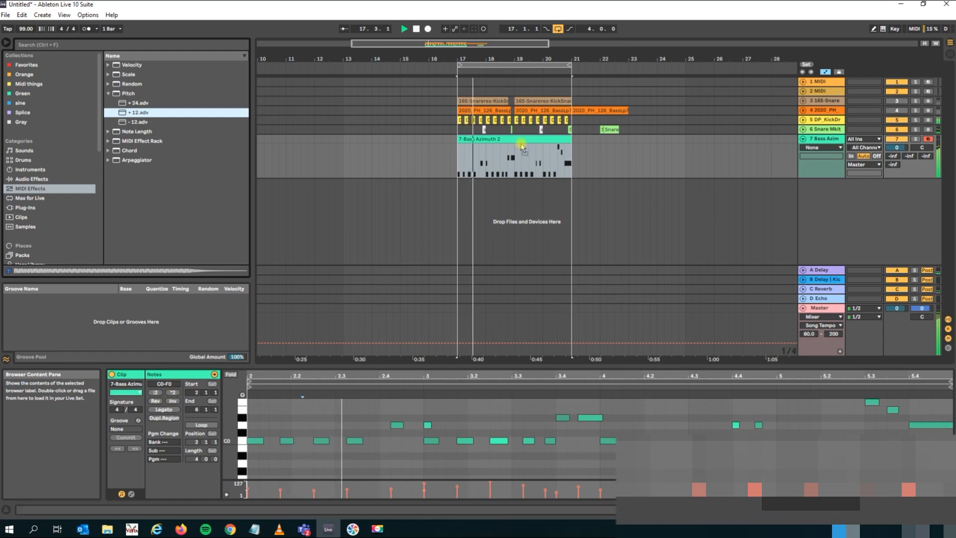
pyautogui.press('Return')
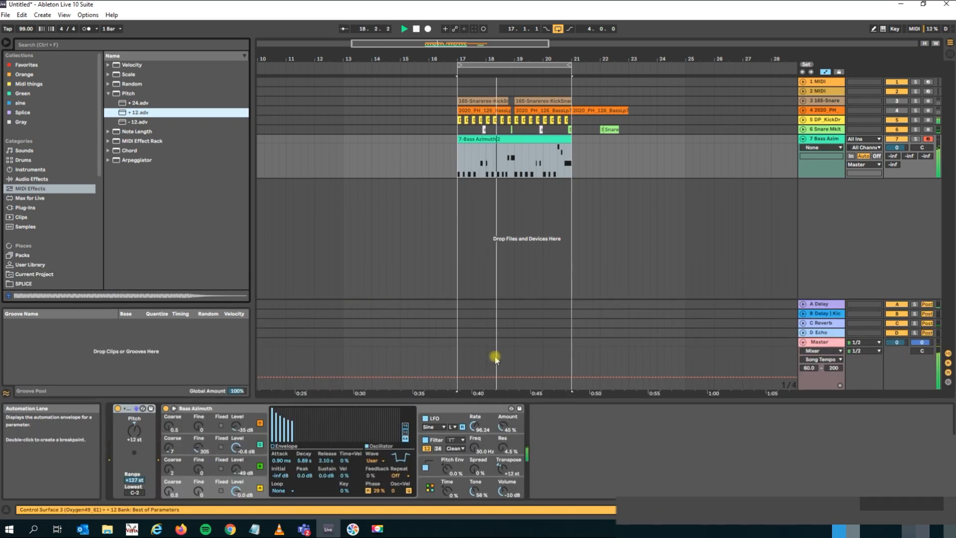
pyautogui.moveTo(305, 437)
pyautogui.mouseDown()
pyautogui.moveTo(278, 424)
pyautogui.moveTo(302, 436)
pyautogui.moveTo(326, 422)
pyautogui.moveTo(397, 415)
pyautogui.moveTo(317, 436)
pyautogui.moveTo(300, 425)
pyautogui.mouseUp()
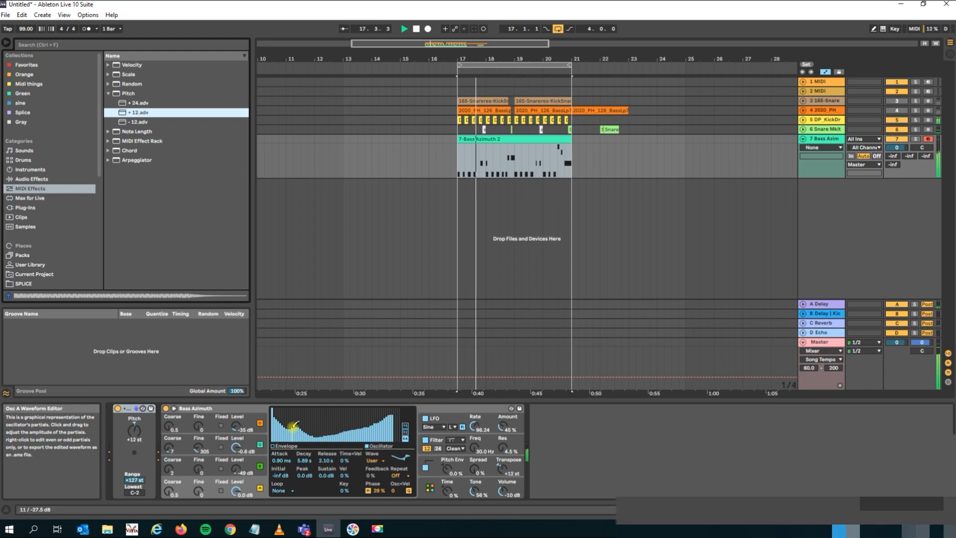
# Switch to Session View and raise the Bass Azimuth track's send to return B Delay | Kickstart to -1.3 dB.
pyautogui.click(828, 141)
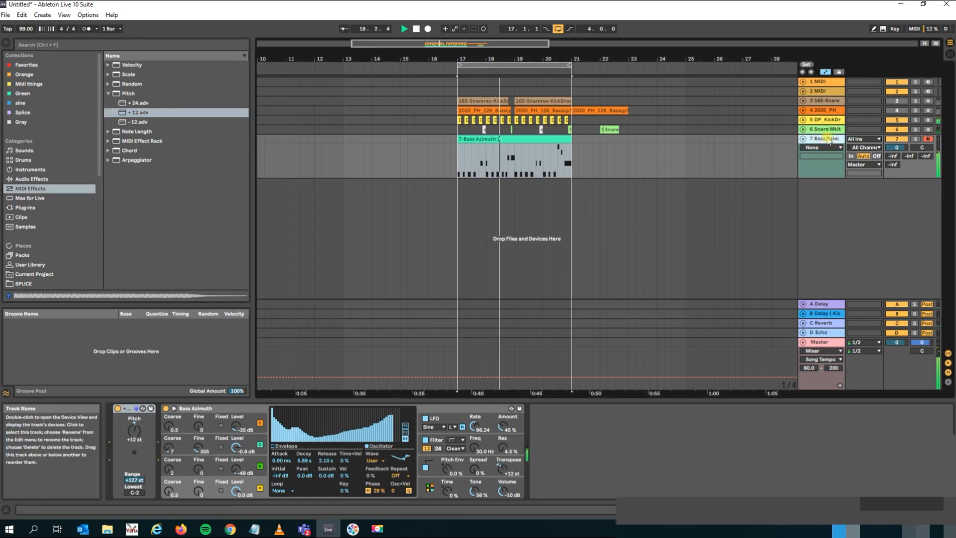
pyautogui.press('Tab')
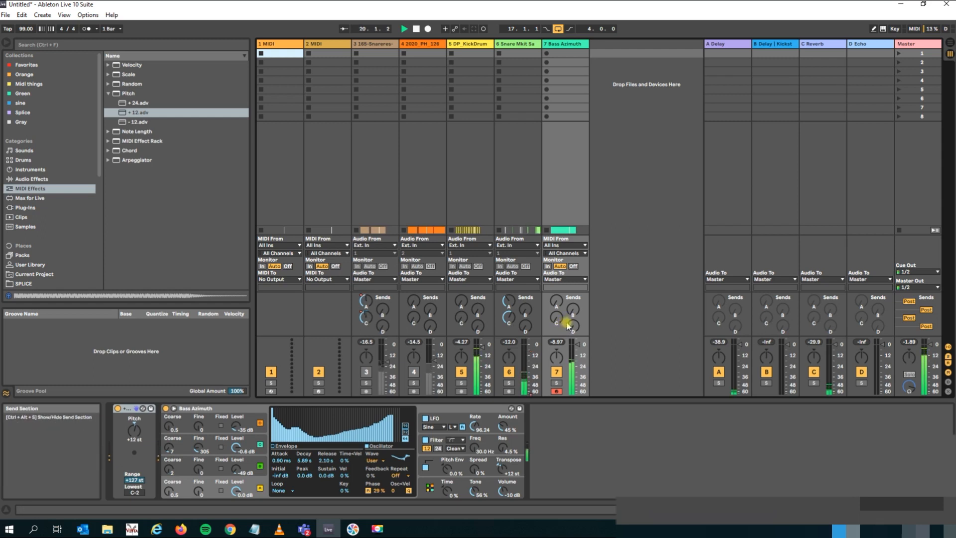
pyautogui.moveTo(573, 311); pyautogui.dragTo(573, 303)
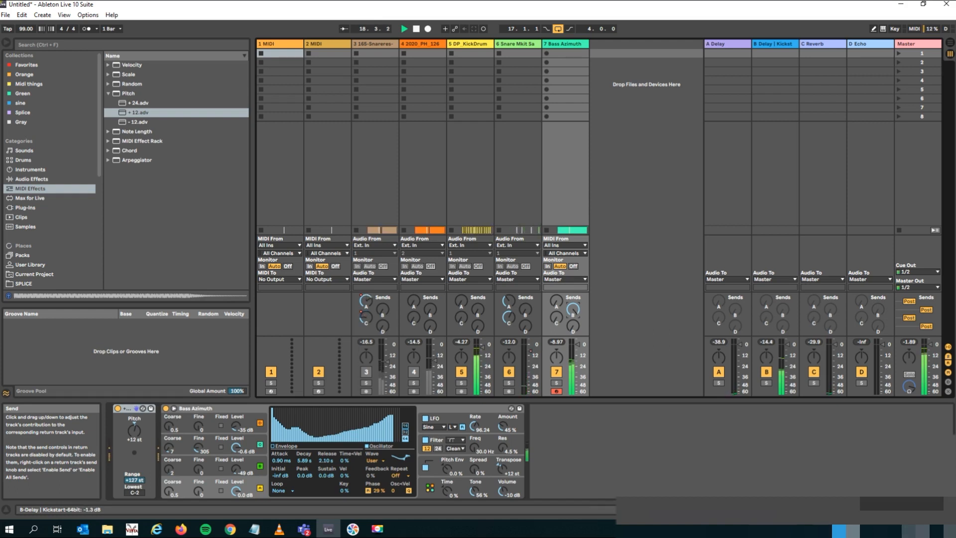
# Return to the Arrangement View, search the samples for "hat" and preview A-HiHat 2 Closed B.aif.
pyautogui.rightClick(557, 317)
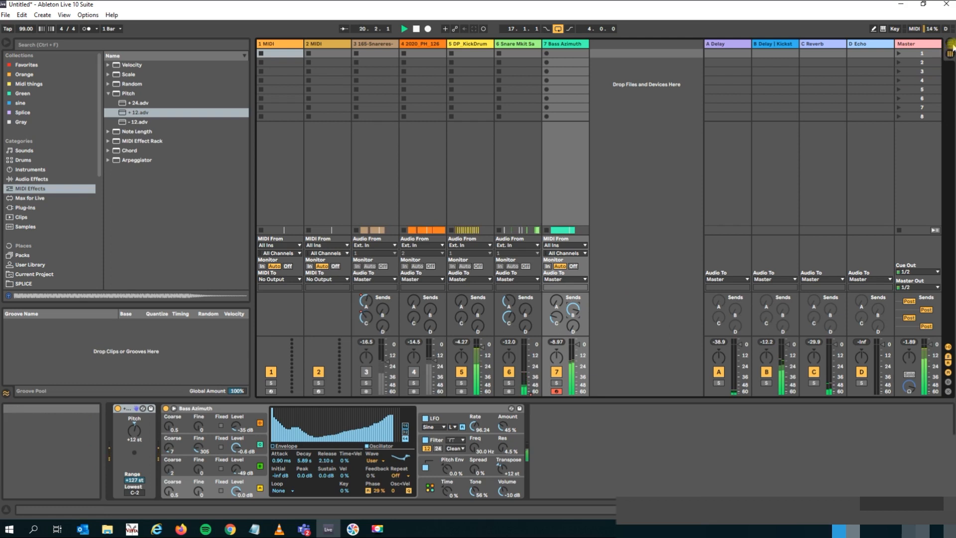
pyautogui.press('Tab')
pyautogui.click(40, 45)
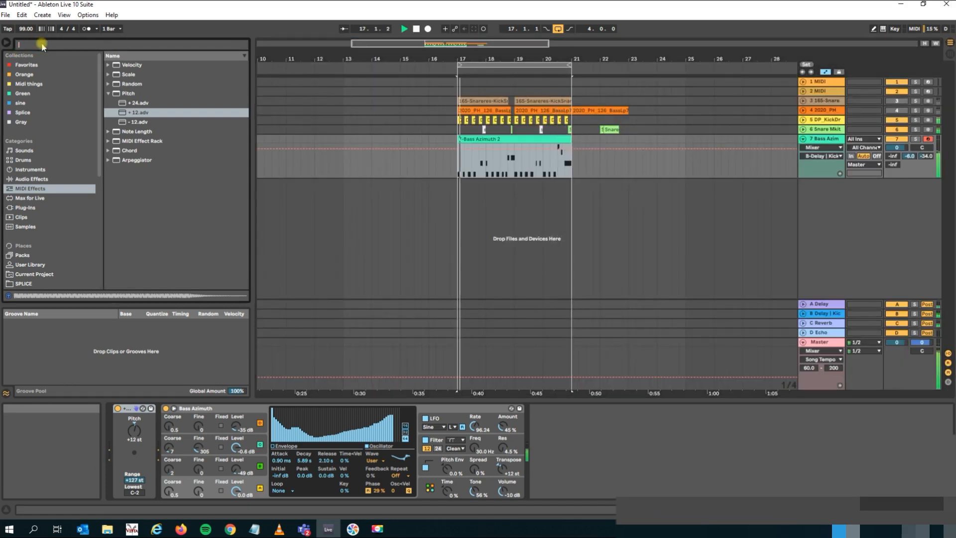
pyautogui.write('ha')
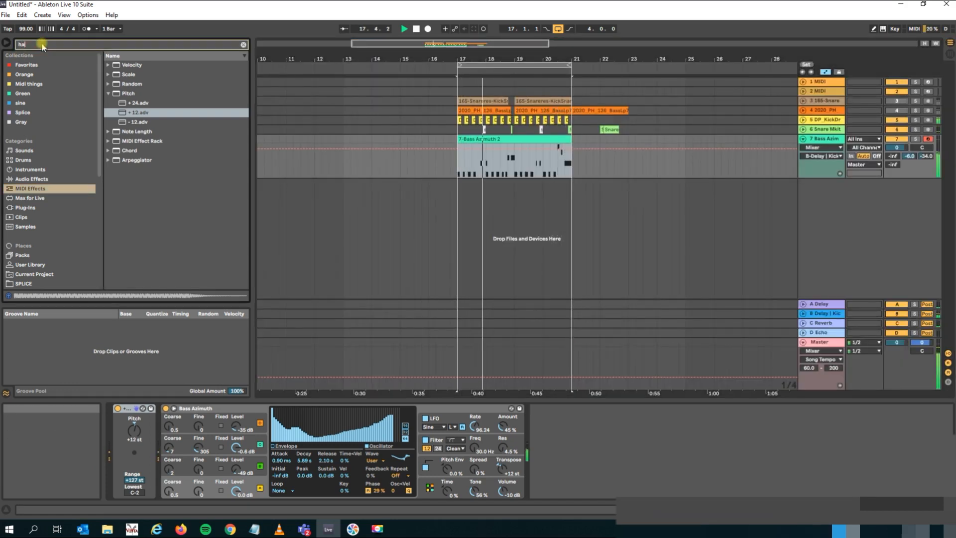
pyautogui.click(27, 207)
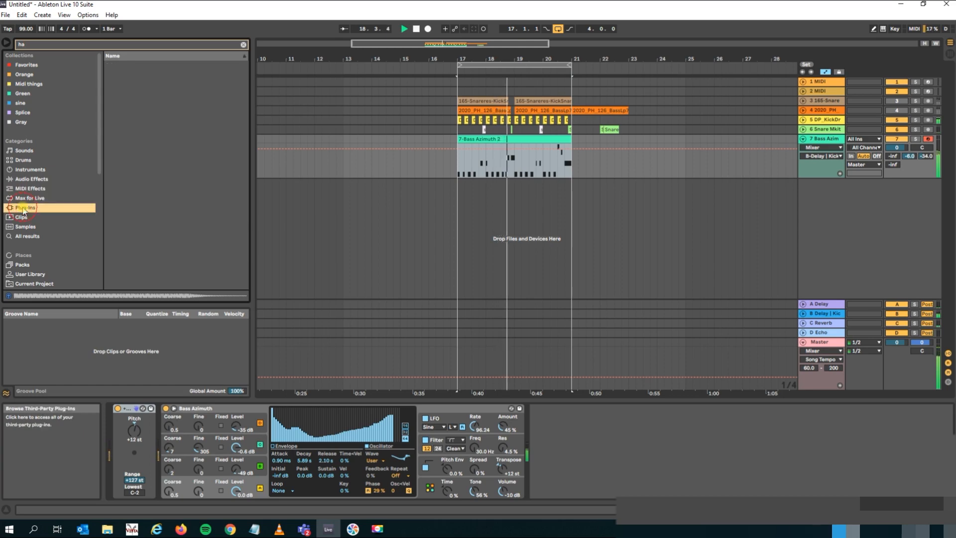
pyautogui.click(52, 46)
pyautogui.write('t')
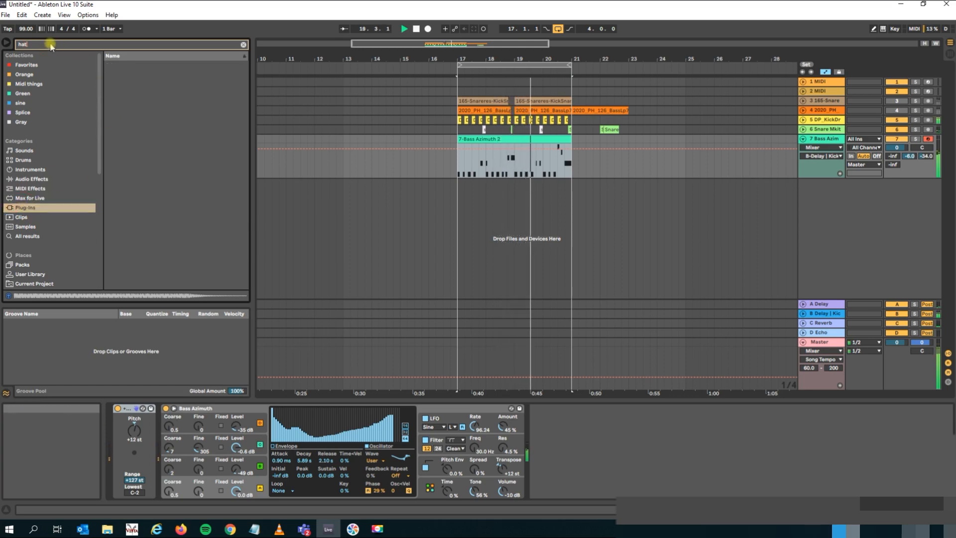
pyautogui.click(23, 236)
pyautogui.click(25, 227)
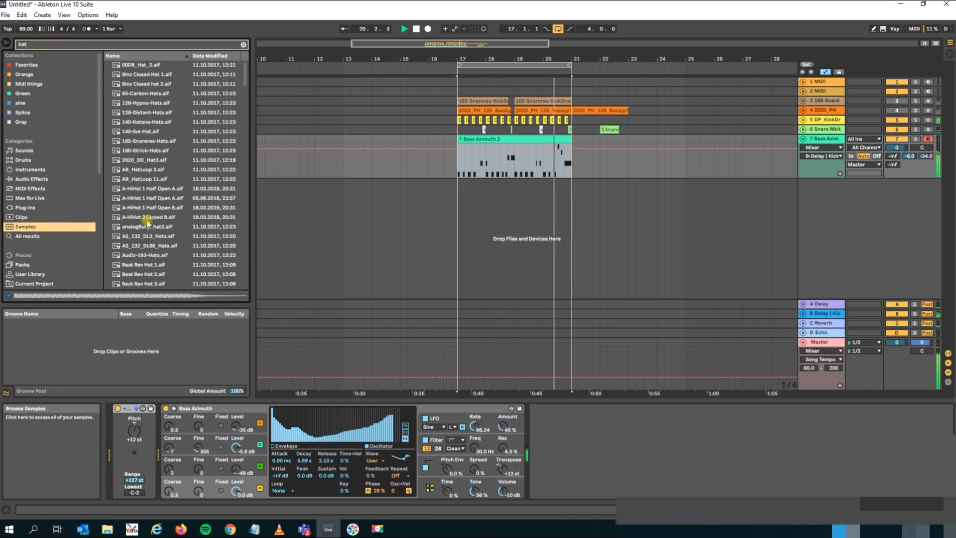
pyautogui.click(153, 219)
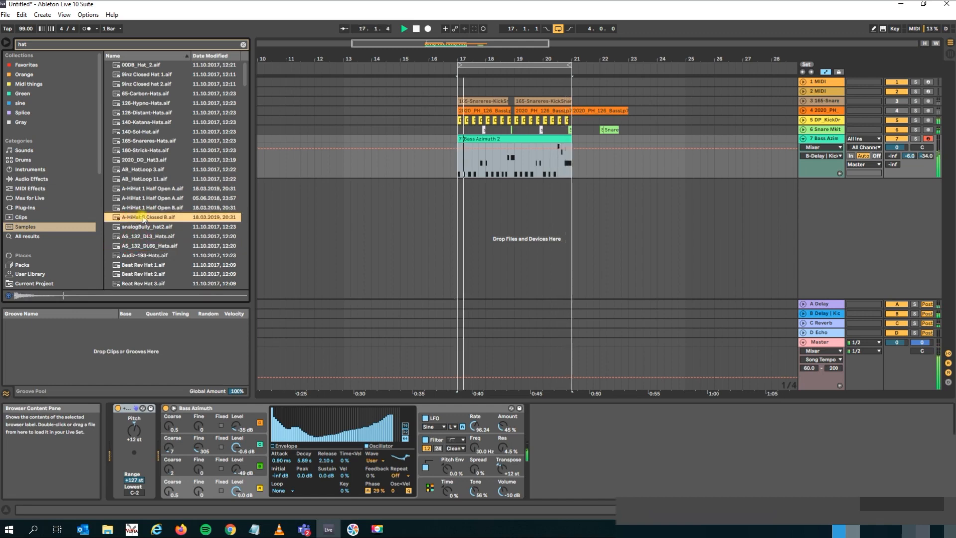
# Add A-HiHat 2 Closed B on a new audio track below the kick, on the first offbeat of bar 17, and play it back.
pyautogui.moveTo(124, 217)
pyautogui.mouseDown()
pyautogui.moveTo(488, 238)
pyautogui.moveTo(457, 209)
pyautogui.mouseUp()
pyautogui.moveTo(823, 184); pyautogui.dragTo(824, 131)
pyautogui.moveTo(468, 58); pyautogui.dragTo(468, 117)
pyautogui.press('space')
pyautogui.moveTo(389, 130); pyautogui.dragTo(426, 133)
pyautogui.click(361, 139)
pyautogui.press('space')
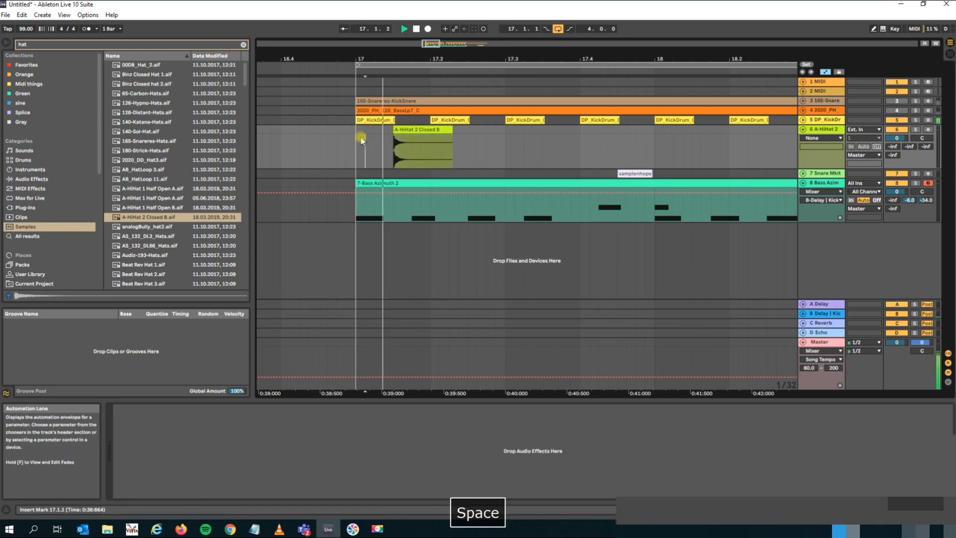
# Duplicate the one-beat hi-hat section from 17.1.1 to 17.2.1 so the hat repeats on the following offbeats.
pyautogui.moveTo(425, 145); pyautogui.dragTo(366, 131)
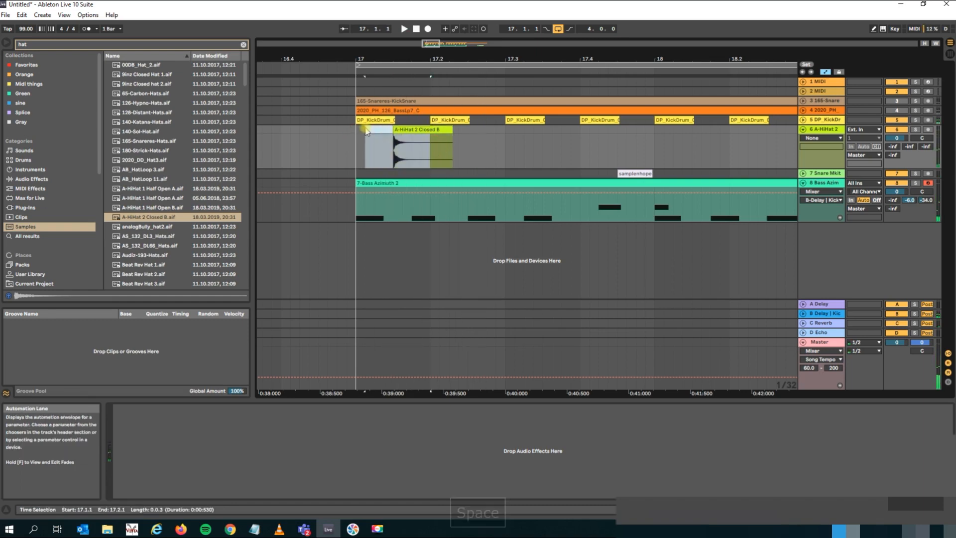
pyautogui.hotkey('ctrl', 'd')
pyautogui.hotkey('ctrl', 'd')
pyautogui.hotkey('ctrl', 'd')
pyautogui.hotkey('ctrl', 'd')
pyautogui.click(361, 130)
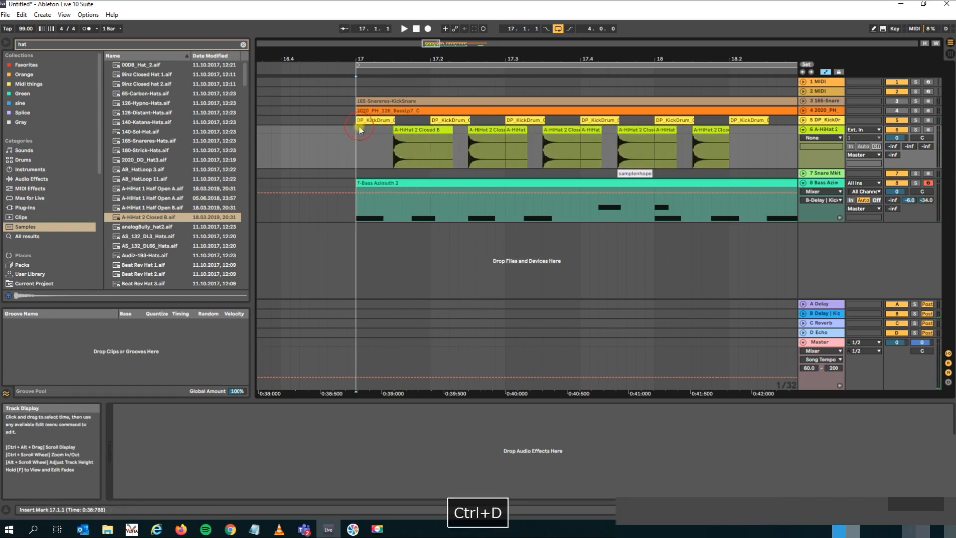
# Play back the loop and lower the A-HiHat 2 track's volume to -6.6 dB.
pyautogui.press('space')
pyautogui.moveTo(896, 137); pyautogui.dragTo(897, 149)
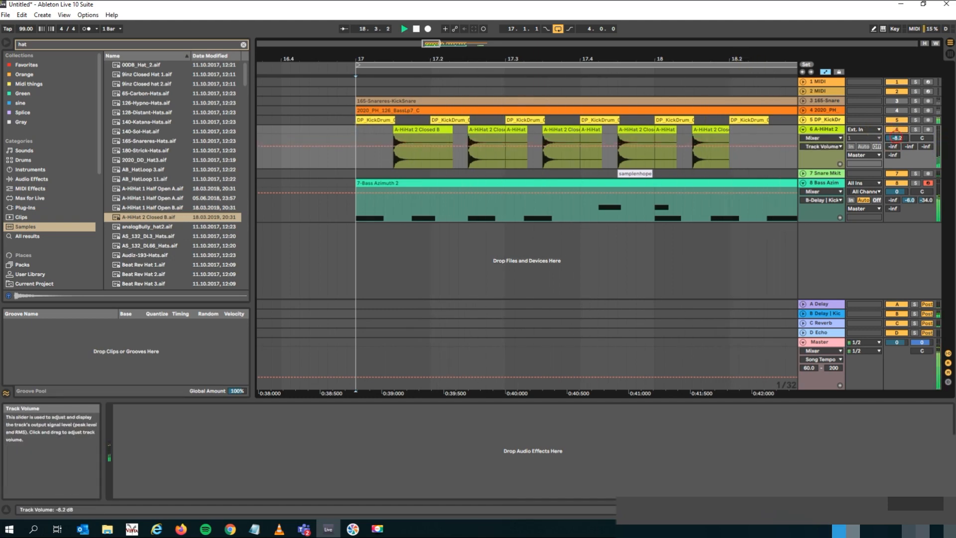
pyautogui.moveTo(723, 58); pyautogui.dragTo(721, 34)
pyautogui.press('space')
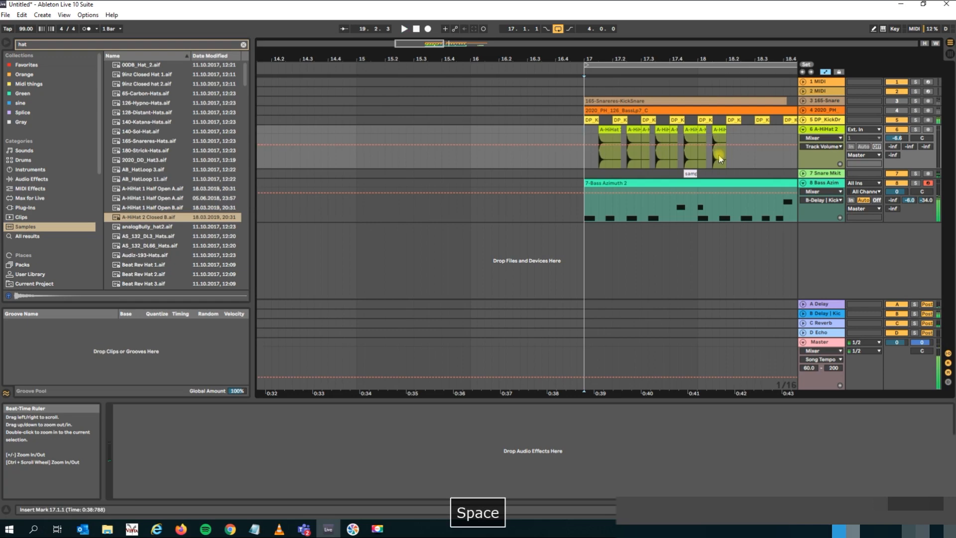
# Consolidate the kick and hi-hat clips of bar 17 into one-bar clips and duplicate them through bar 20.
pyautogui.moveTo(699, 162); pyautogui.dragTo(584, 121)
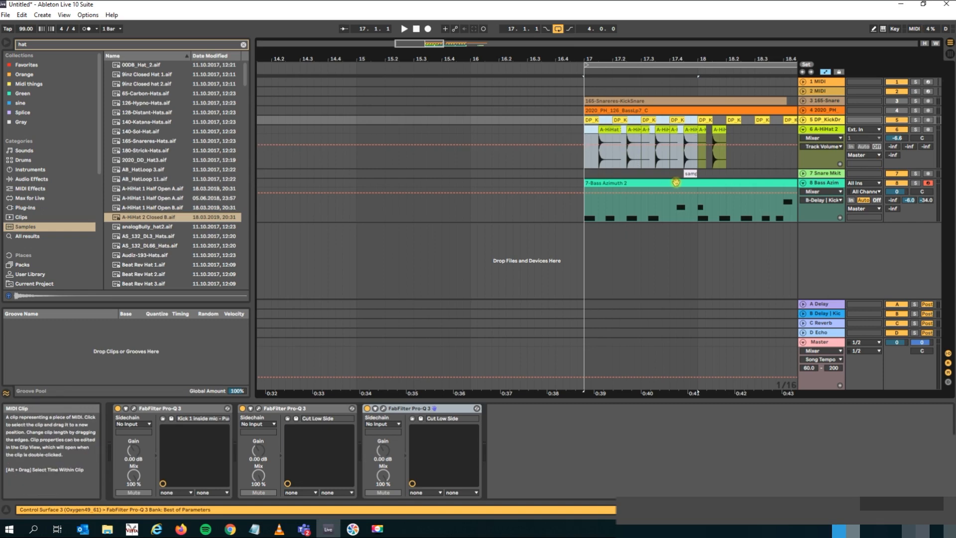
pyautogui.hotkey('ctrl', 'j')
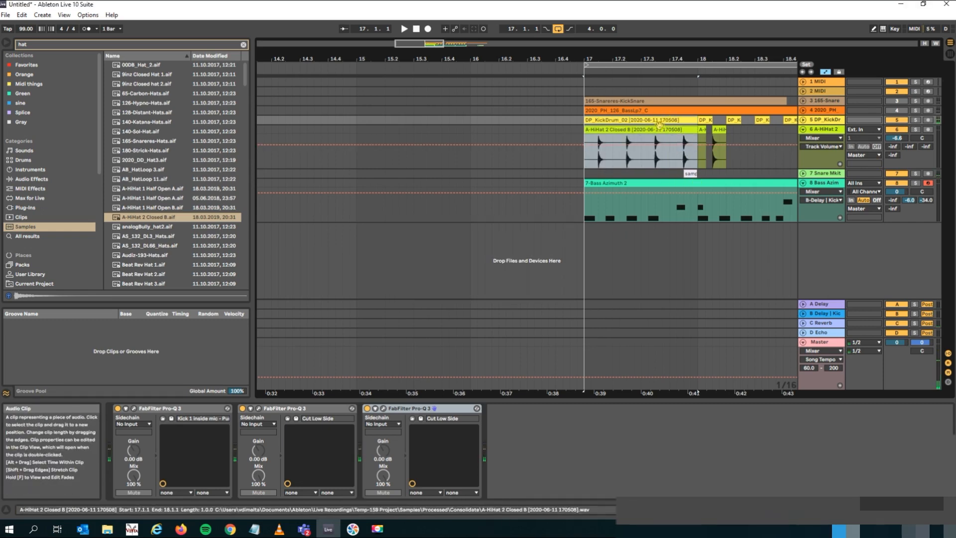
pyautogui.click(657, 130)
pyautogui.hotkey('ctrl', 'd')
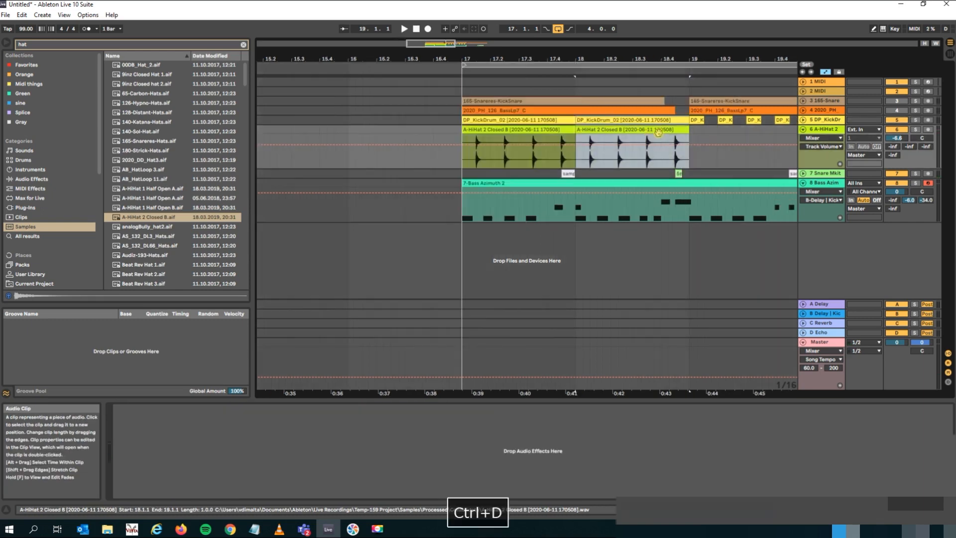
pyautogui.hotkey('ctrl', 'd')
pyautogui.hotkey('ctrl', 'd')
# Play back the four-bar loop and lower the hi-hat track's volume to -7.8 dB.
pyautogui.press('space')
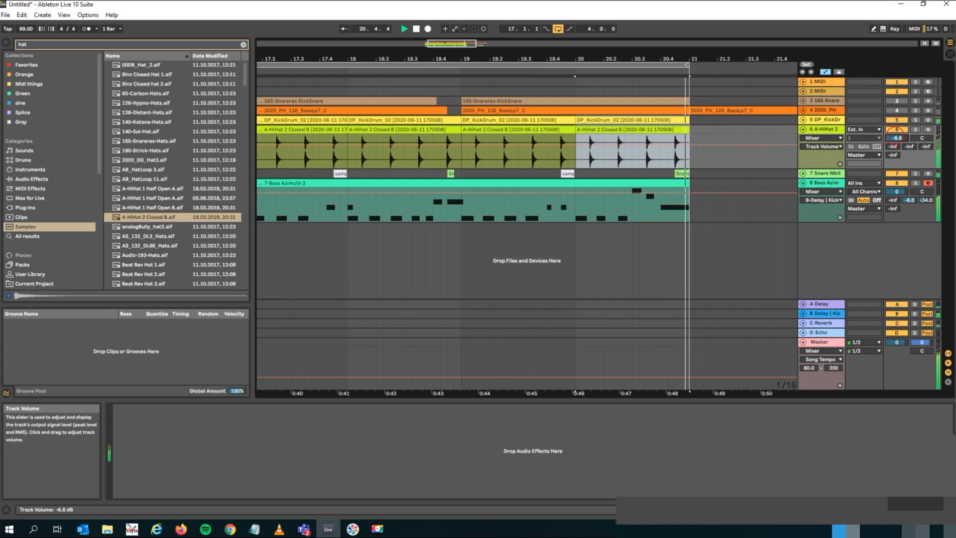
pyautogui.moveTo(630, 58); pyautogui.dragTo(630, 32)
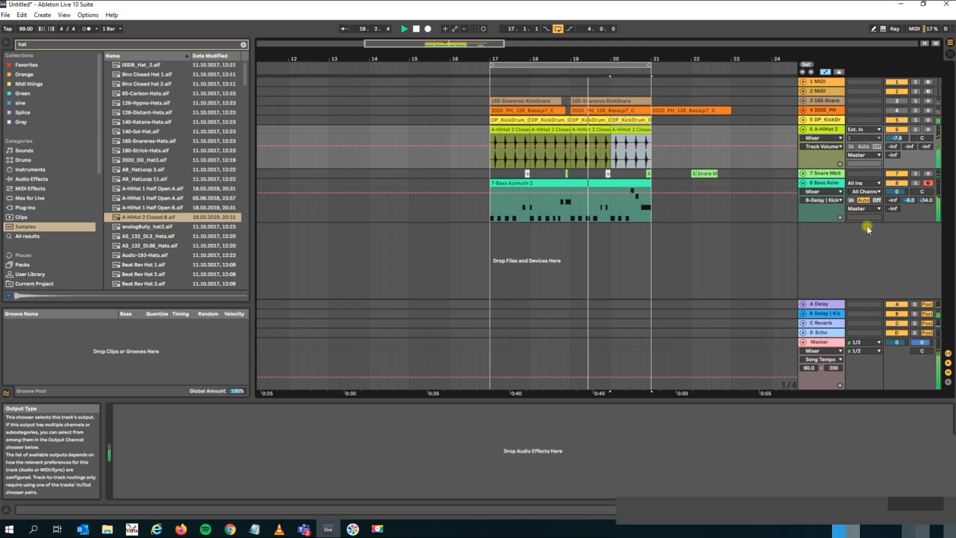
pyautogui.press('space')
# Select the Bass Azimuth track and search the plug-ins for "diva" to find Diva(x64) among the Steinberg VST2 entries.
pyautogui.click(576, 191)
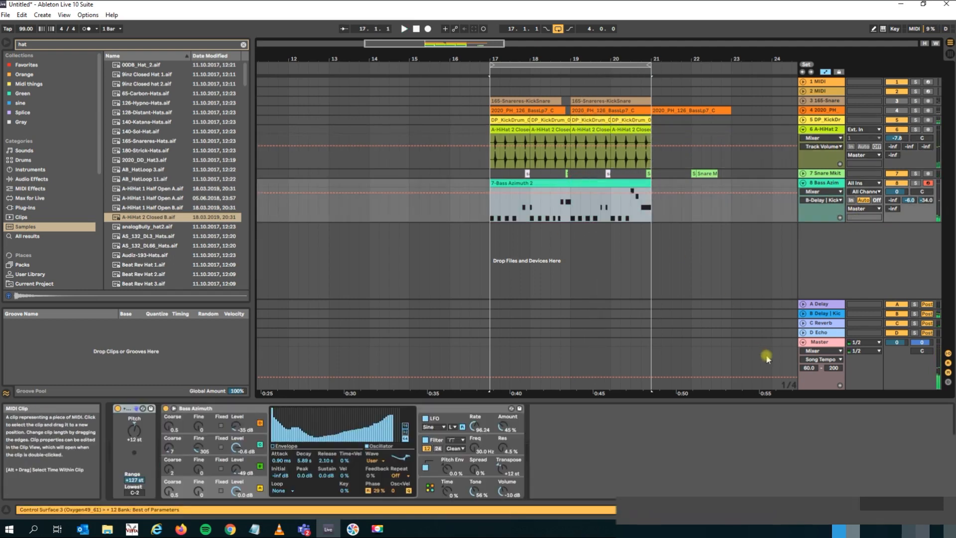
pyautogui.click(31, 45)
pyautogui.write('diva')
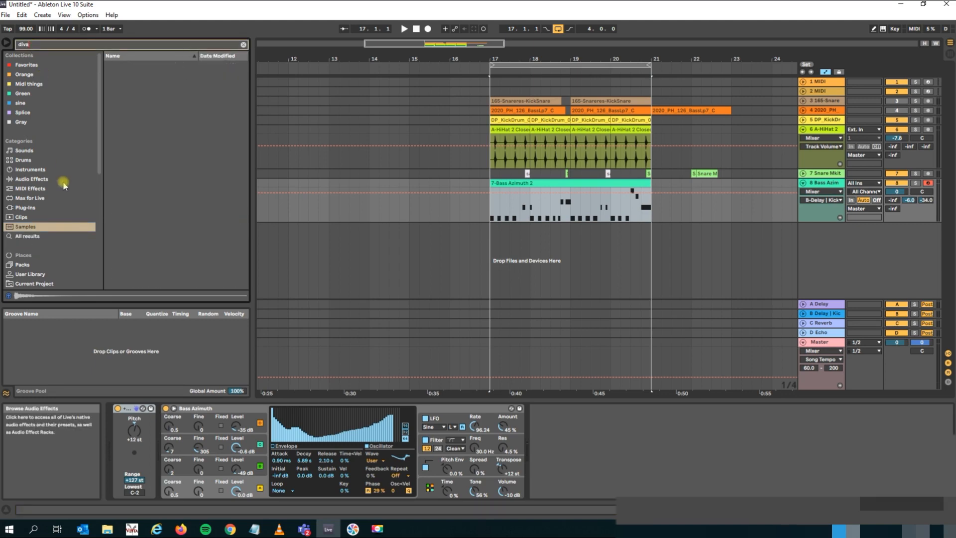
pyautogui.click(62, 208)
pyautogui.click(116, 75)
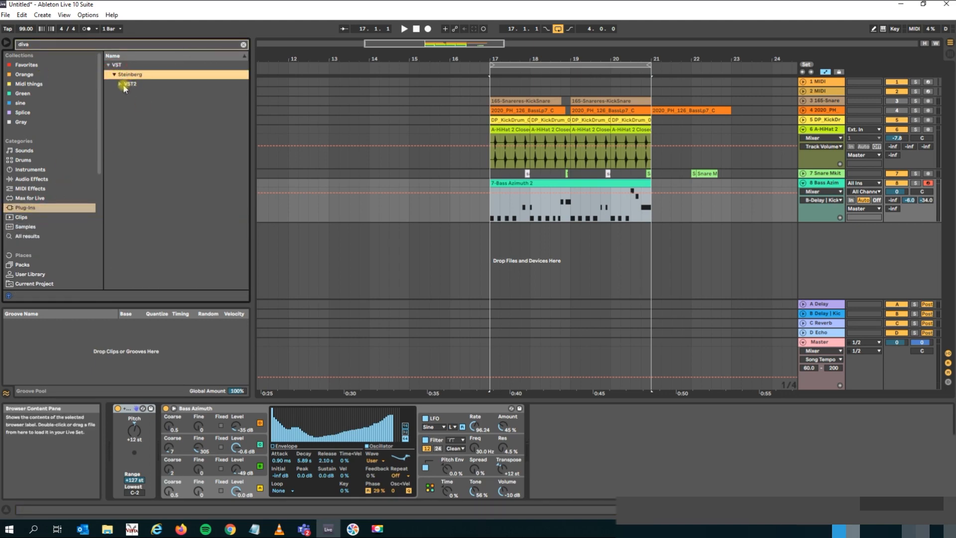
pyautogui.click(120, 84)
pyautogui.click(139, 93)
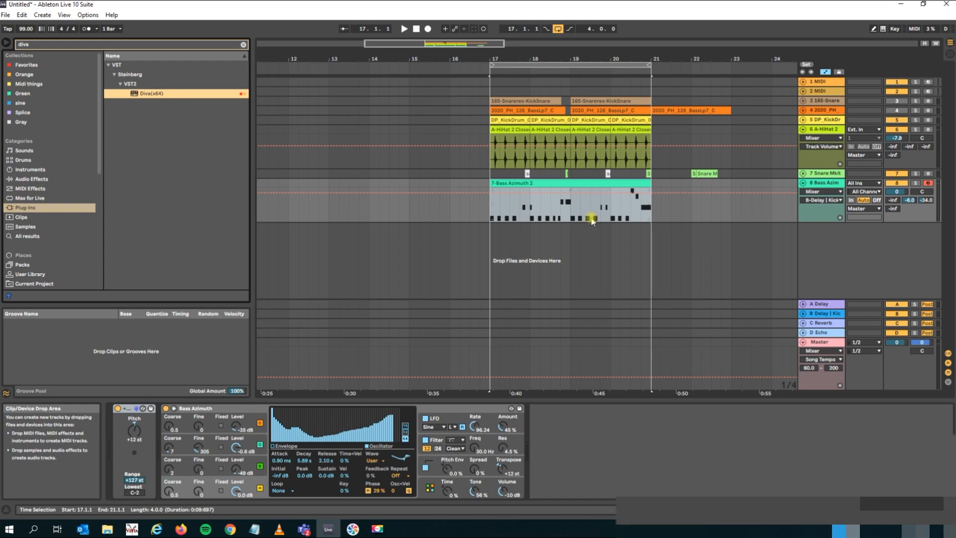
# Select the loop range from bar 17 to 21 and replace the Bass Azimuth instrument with Diva(x64).
pyautogui.click(543, 185)
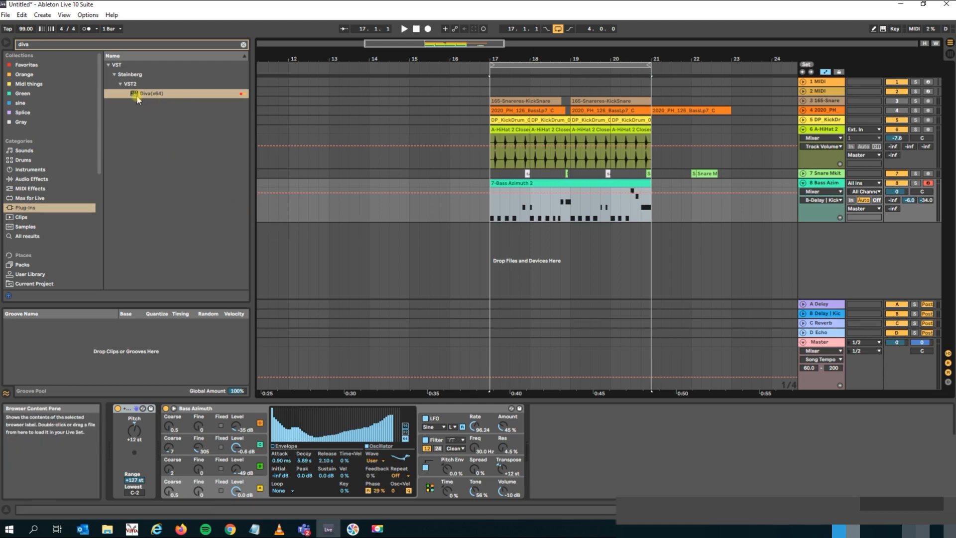
pyautogui.click(580, 65)
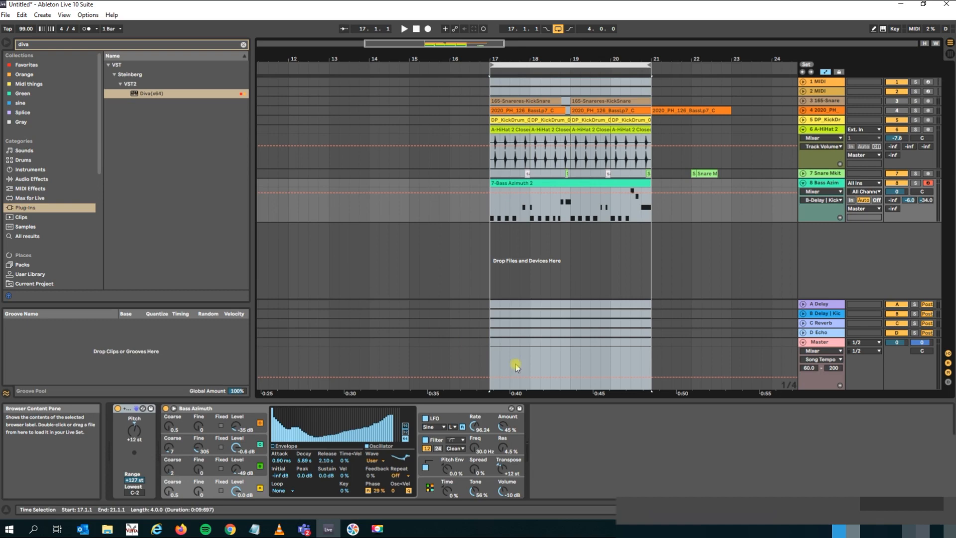
pyautogui.click(134, 94)
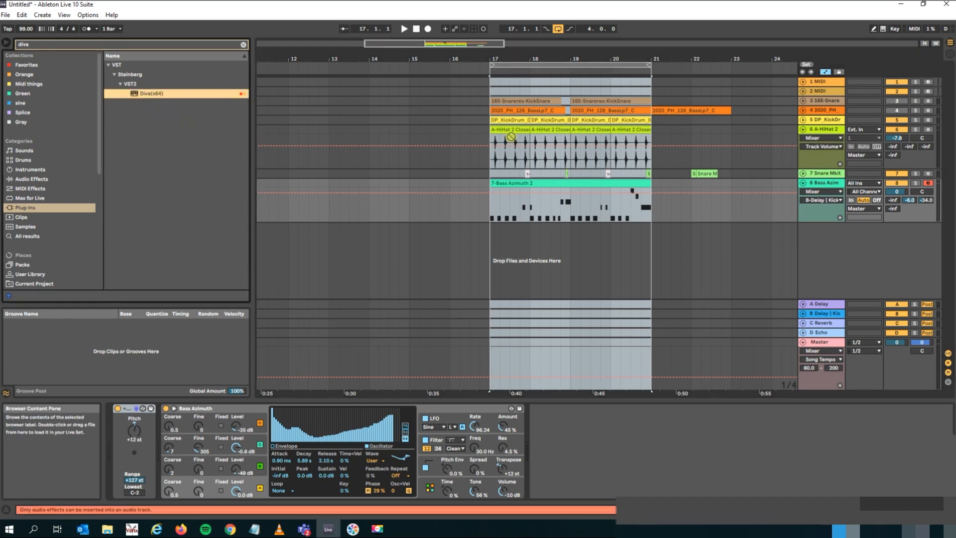
pyautogui.press('Return')
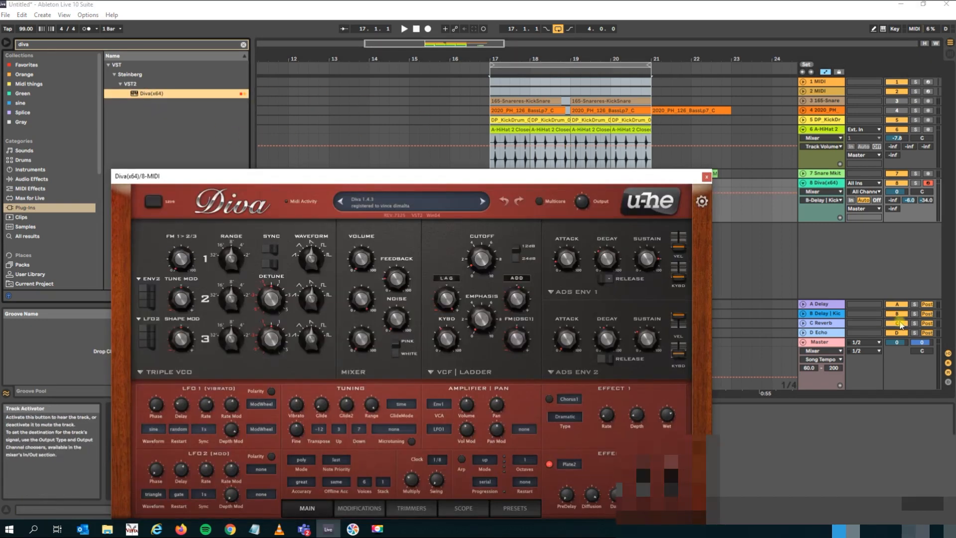
# Load the MK Bass Upright MW preset from Diva's 1 BASS folder and return to the main synth page.
pyautogui.click(523, 508)
pyautogui.click(171, 267)
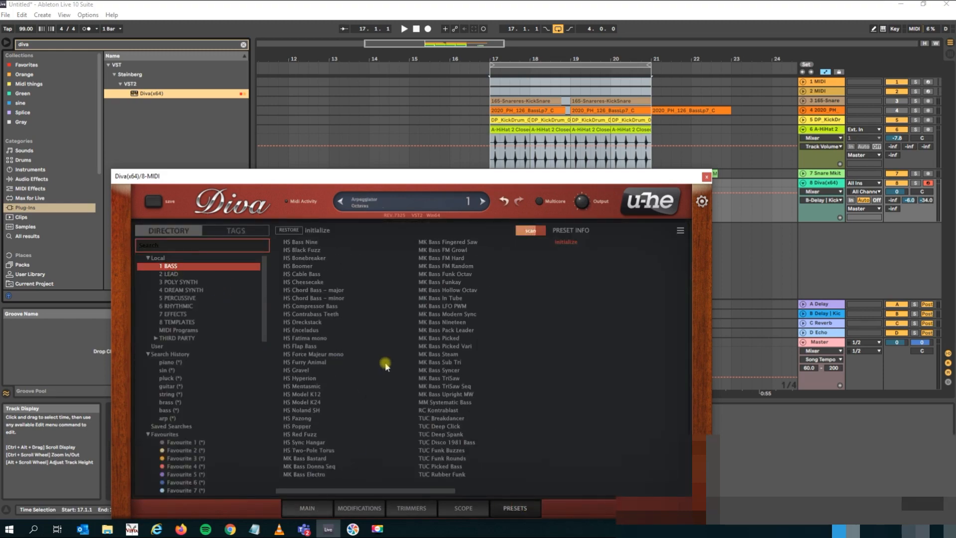
pyautogui.click(434, 394)
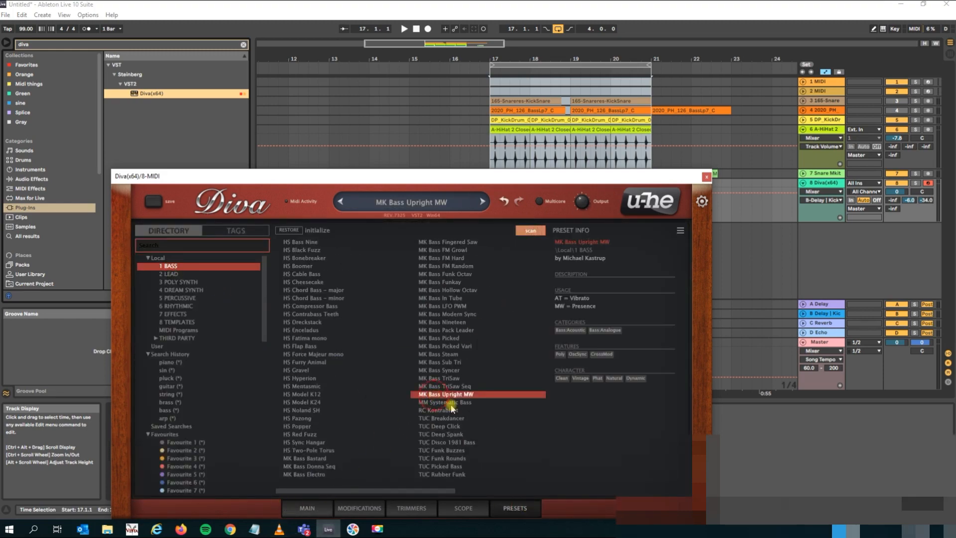
pyautogui.click(300, 511)
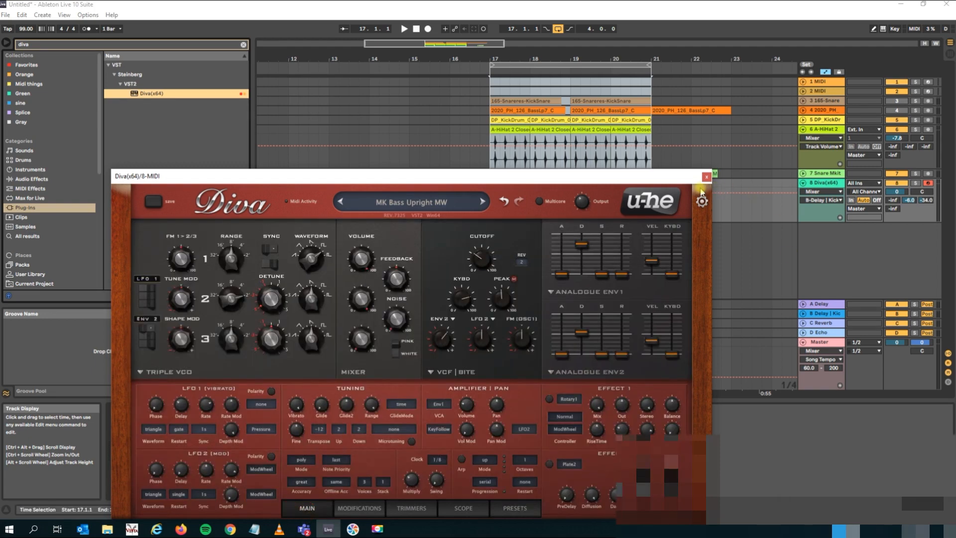
# Play back the bass line through Diva while trying out its filter and envelope controls, and close the plug-in window.
pyautogui.press('space')
pyautogui.moveTo(480, 280); pyautogui.dragTo(483, 241)
pyautogui.moveTo(462, 296); pyautogui.dragTo(462, 327)
pyautogui.moveTo(486, 255); pyautogui.dragTo(494, 317)
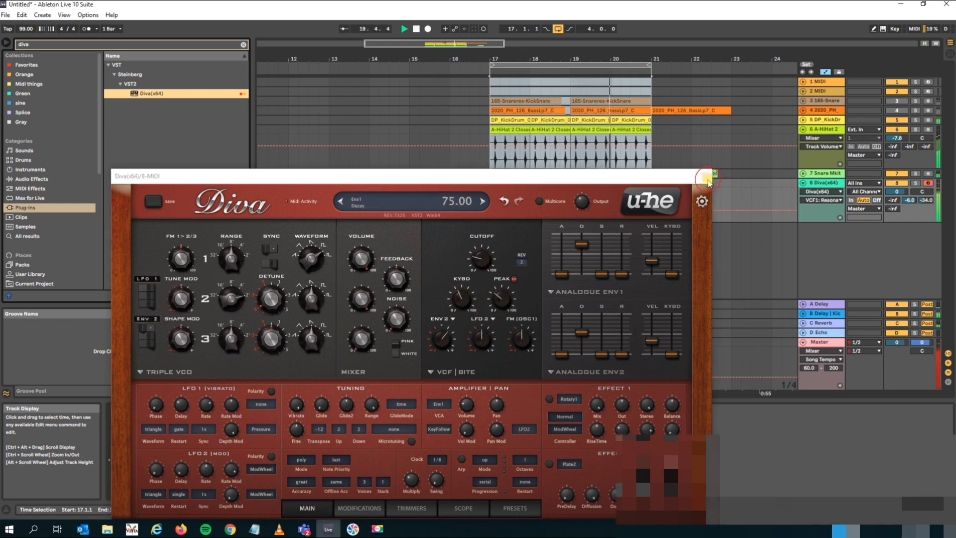
pyautogui.click(707, 178)
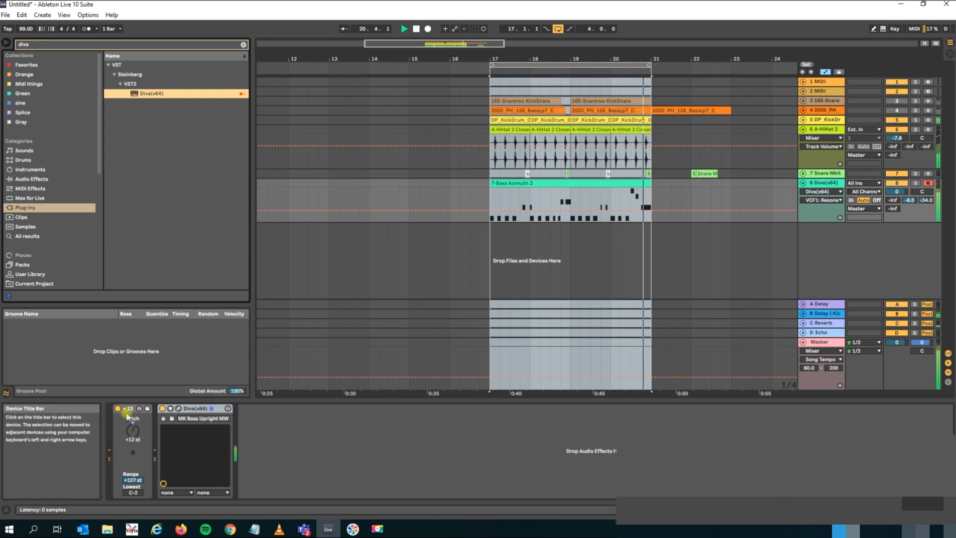
# Raise the Pitch MIDI effect to +24 st, lower the Diva track's volume to -3.7 dB and stop playback.
pyautogui.click(133, 429)
pyautogui.moveTo(134, 431); pyautogui.dragTo(134, 424)
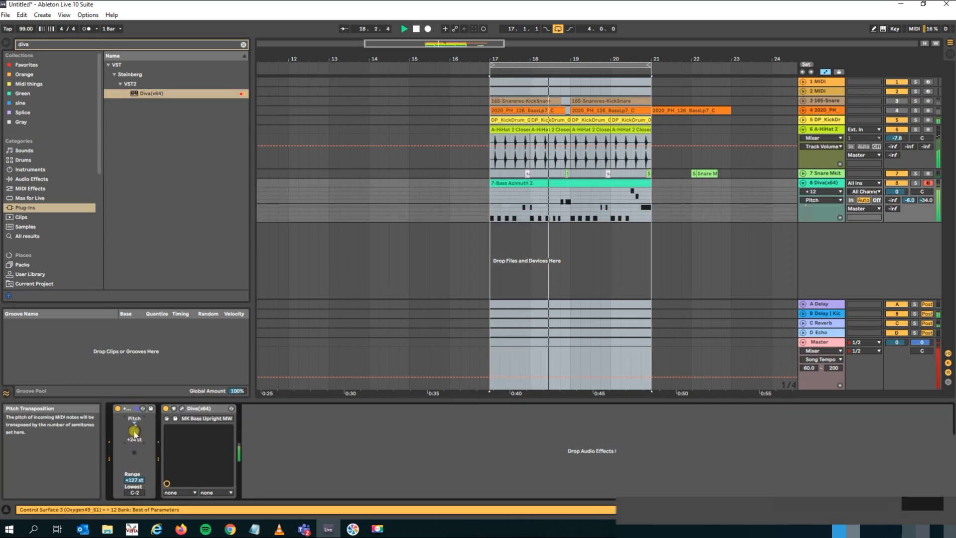
pyautogui.moveTo(897, 192); pyautogui.dragTo(898, 201)
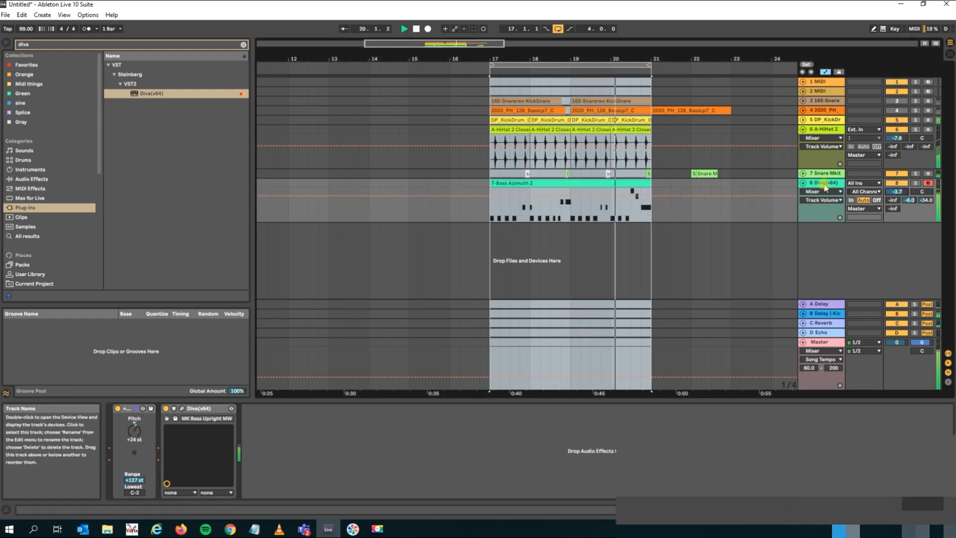
pyautogui.press('space')
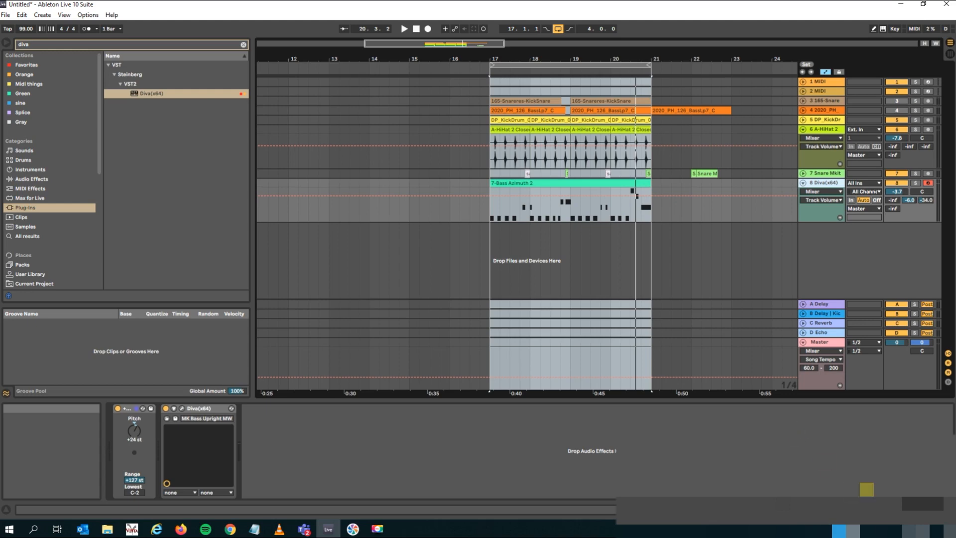
pyautogui.click(379, 529)
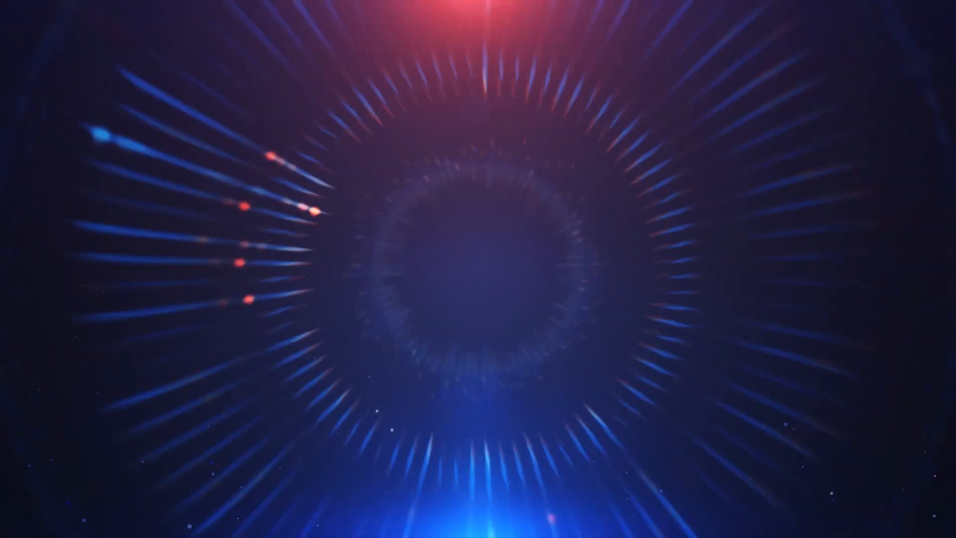